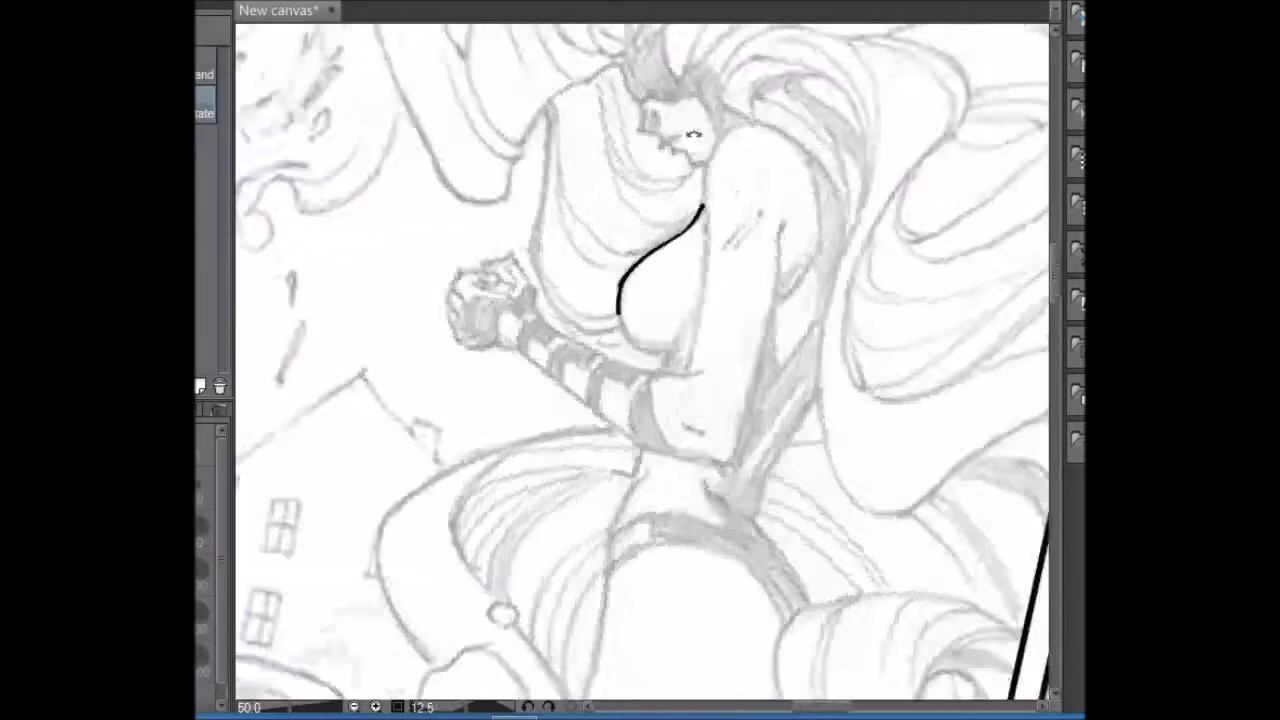
- Ink the woman's chest contour and the front edge of her shoulder and upper arm over the pencil sketch
drag(964, 300, 749, 126)
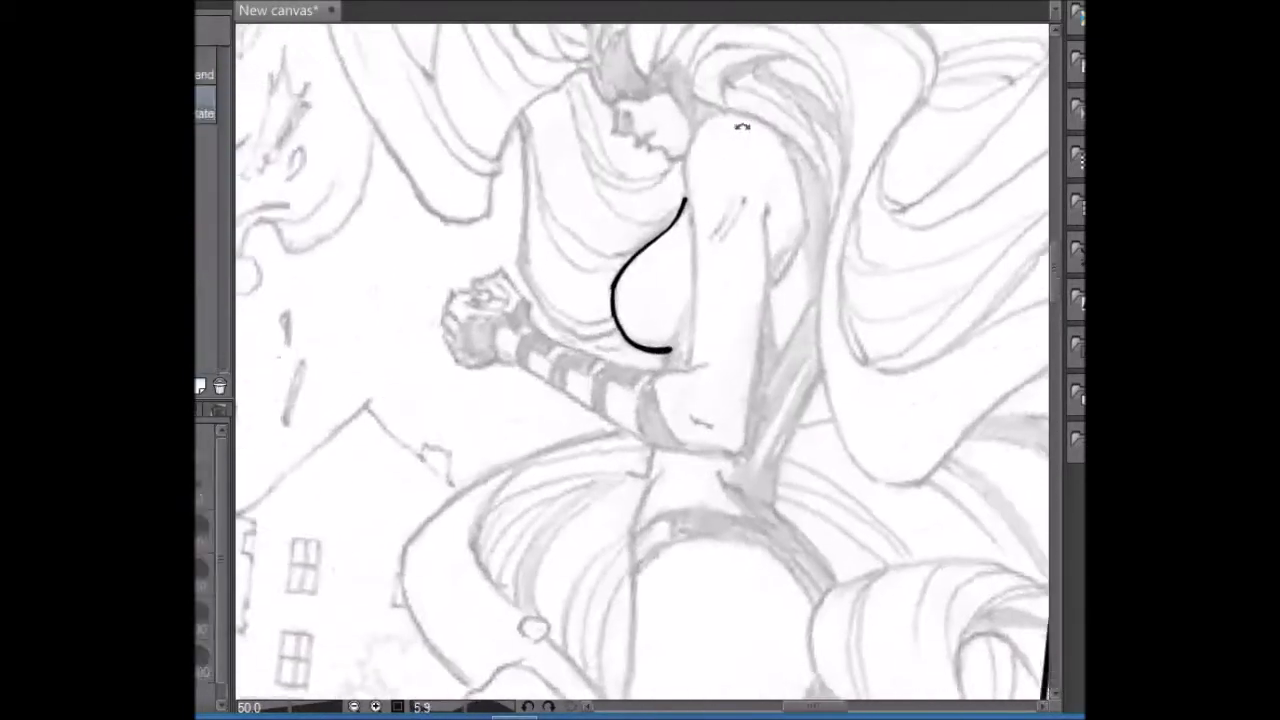
drag(689, 191, 690, 370)
key(ctrl+z)
key(ctrl+z)
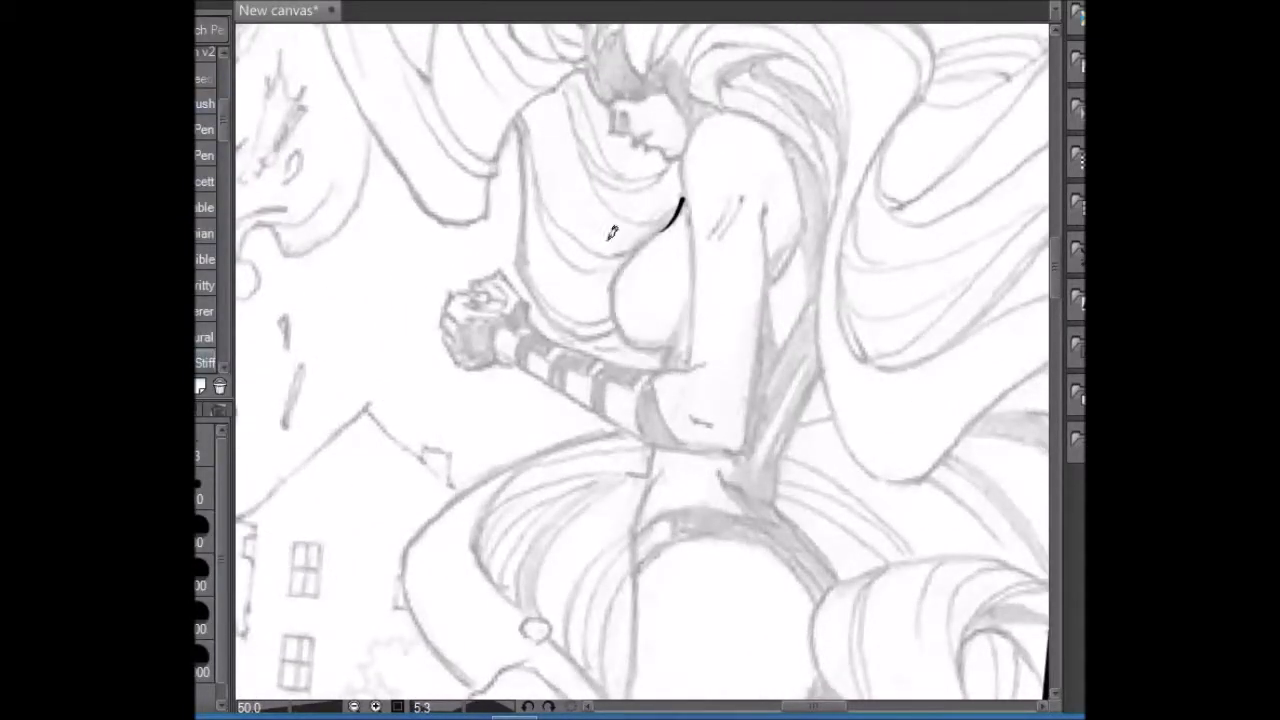
mouse_move(678, 205)
mouse_down()
mouse_move(623, 320)
mouse_move(665, 350)
mouse_move(614, 298)
mouse_move(665, 350)
mouse_up()
key(ctrl+z)
mouse_move(707, 117)
mouse_down()
mouse_move(694, 129)
mouse_move(690, 370)
mouse_up()
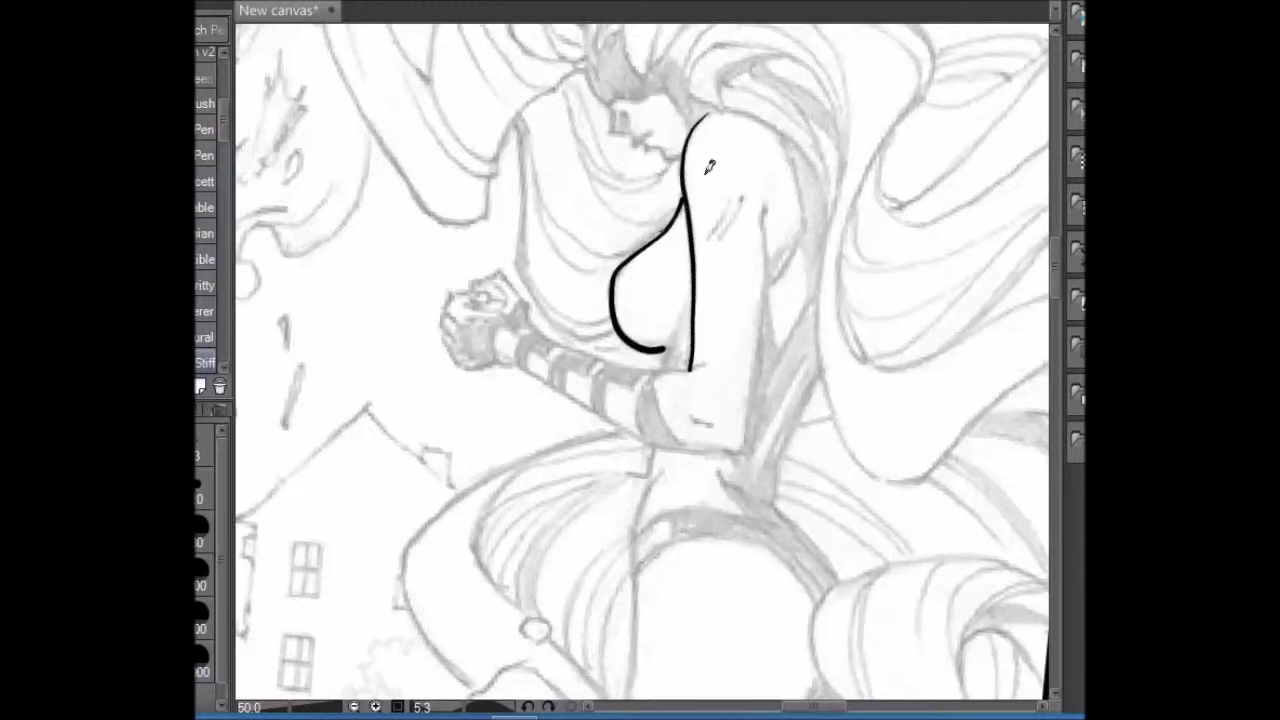
key(ctrl+z)
mouse_move(707, 117)
mouse_down()
mouse_move(681, 175)
mouse_move(690, 369)
mouse_up()
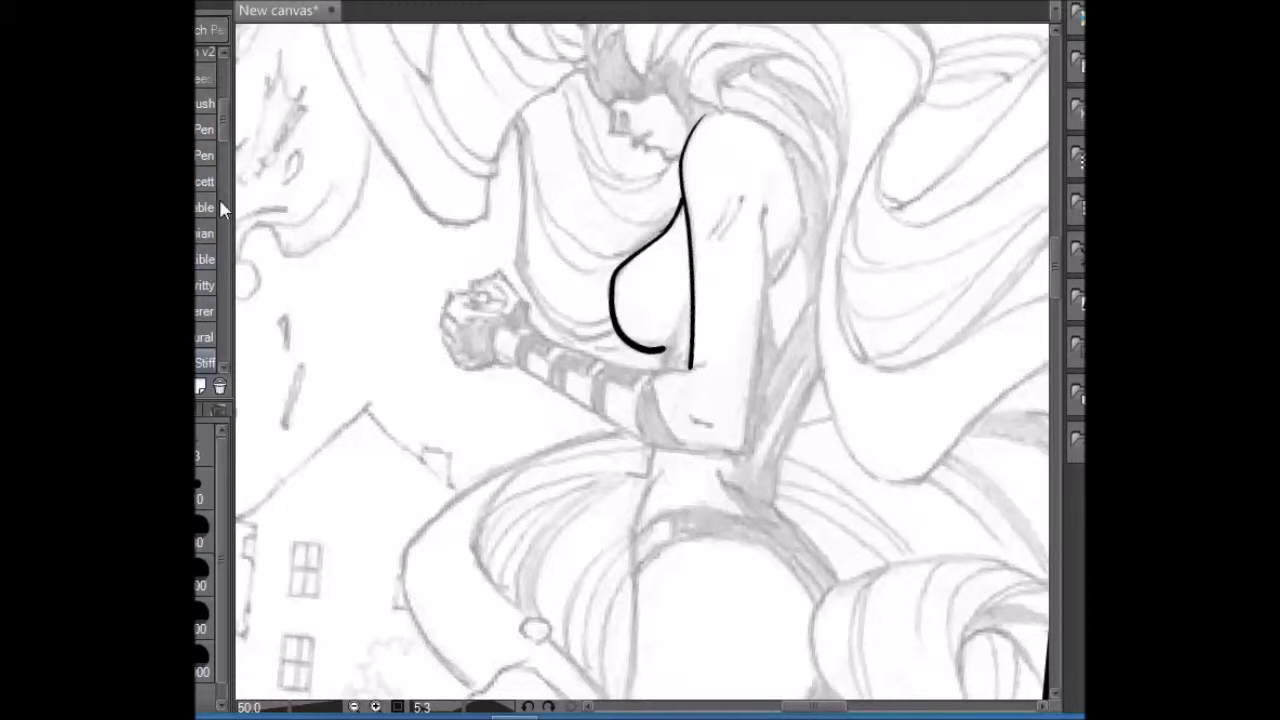
- Ink the back edge of the upper arm, the elbow, both edges of the forearm and the fist outline
drag(219, 408, 219, 508)
mouse_move(772, 184)
mouse_down()
mouse_move(758, 398)
mouse_move(572, 307)
mouse_move(589, 410)
mouse_move(642, 498)
mouse_up()
mouse_move(620, 218)
mouse_down()
mouse_move(604, 245)
mouse_move(619, 314)
mouse_move(674, 406)
mouse_up()
key(ctrl+z)
mouse_move(600, 268)
mouse_down()
mouse_move(639, 352)
mouse_move(684, 410)
mouse_up()
mouse_move(567, 257)
mouse_down()
mouse_move(533, 194)
mouse_move(578, 160)
mouse_move(562, 172)
mouse_move(600, 192)
mouse_up()
- Ink the front contour of the body from the waist along the thigh to the lower leg
drag(1049, 166, 850, 172)
mouse_move(472, 562)
mouse_down()
mouse_move(502, 400)
mouse_move(592, 174)
mouse_move(686, 107)
mouse_up()
key(ctrl+z)
mouse_move(468, 581)
mouse_down()
mouse_move(582, 211)
mouse_move(665, 111)
mouse_up()
scroll(640, 360, down, 3)
drag(463, 301, 487, 472)
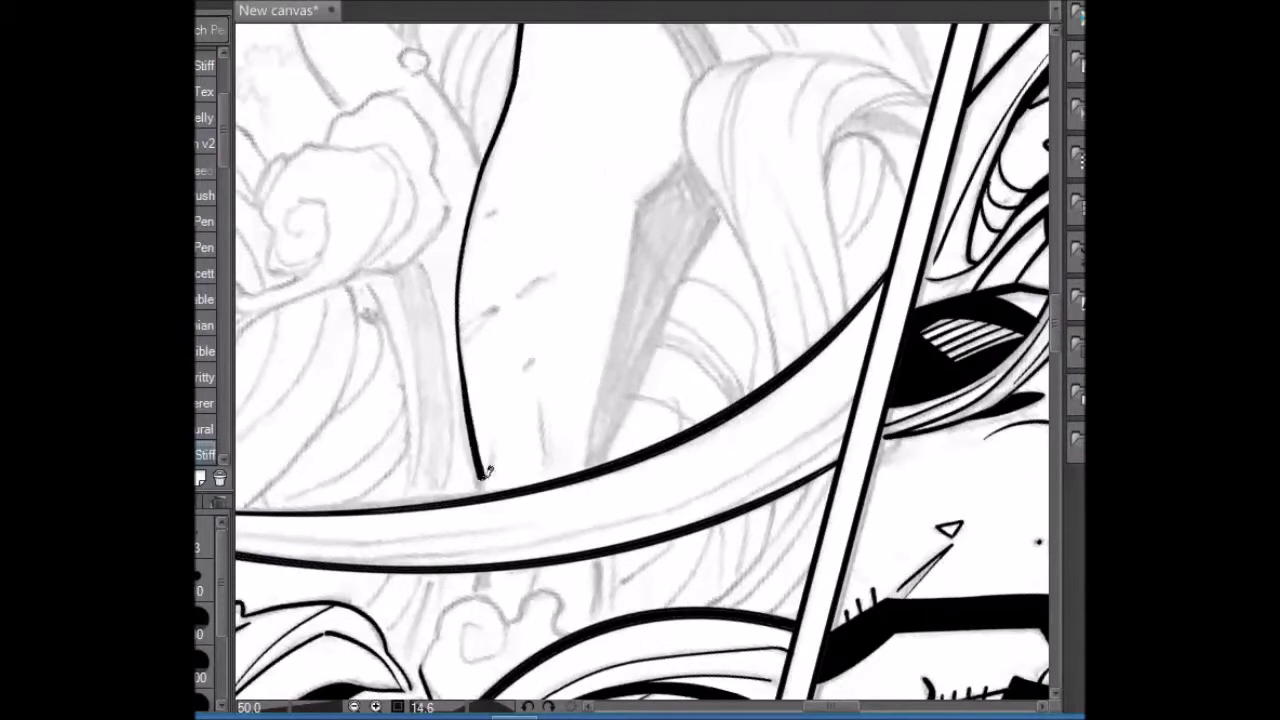
- Ink the back edge of the near leg and the outer edge of the shaded leg behind it
scroll(490, 231, down, 3)
mouse_move(634, 137)
mouse_down()
mouse_move(603, 248)
mouse_move(620, 478)
mouse_up()
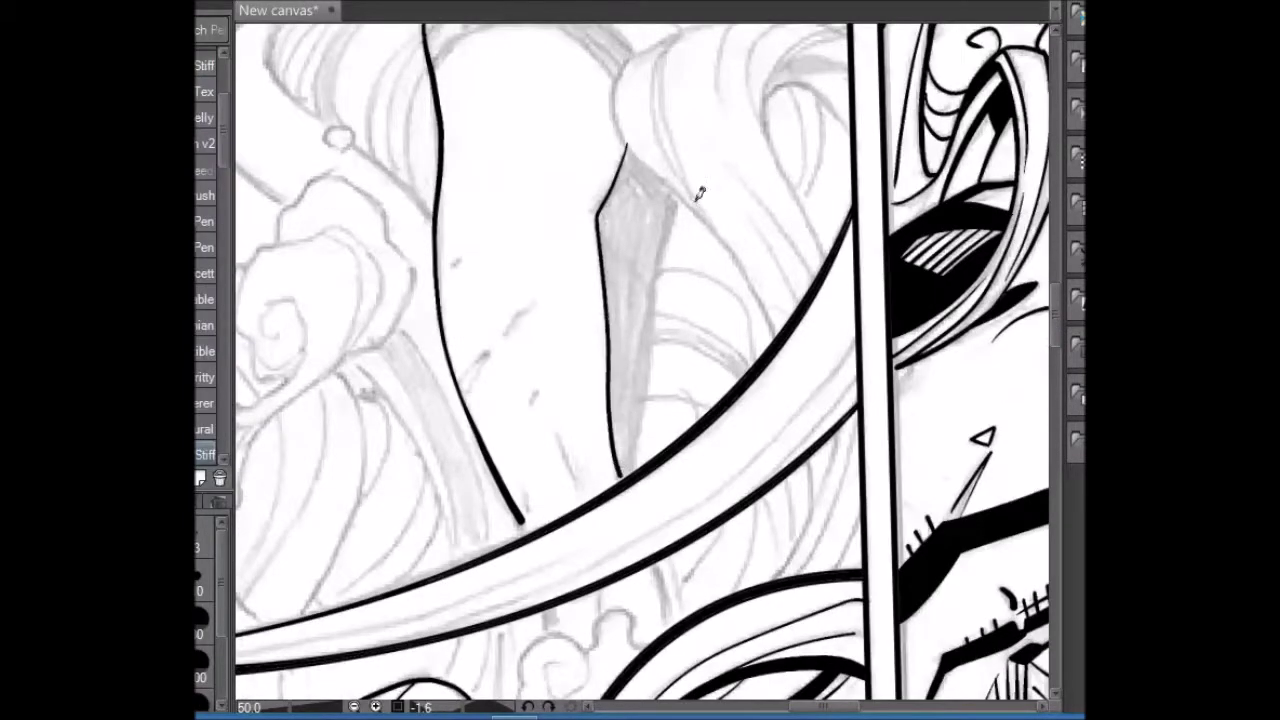
drag(680, 193, 643, 459)
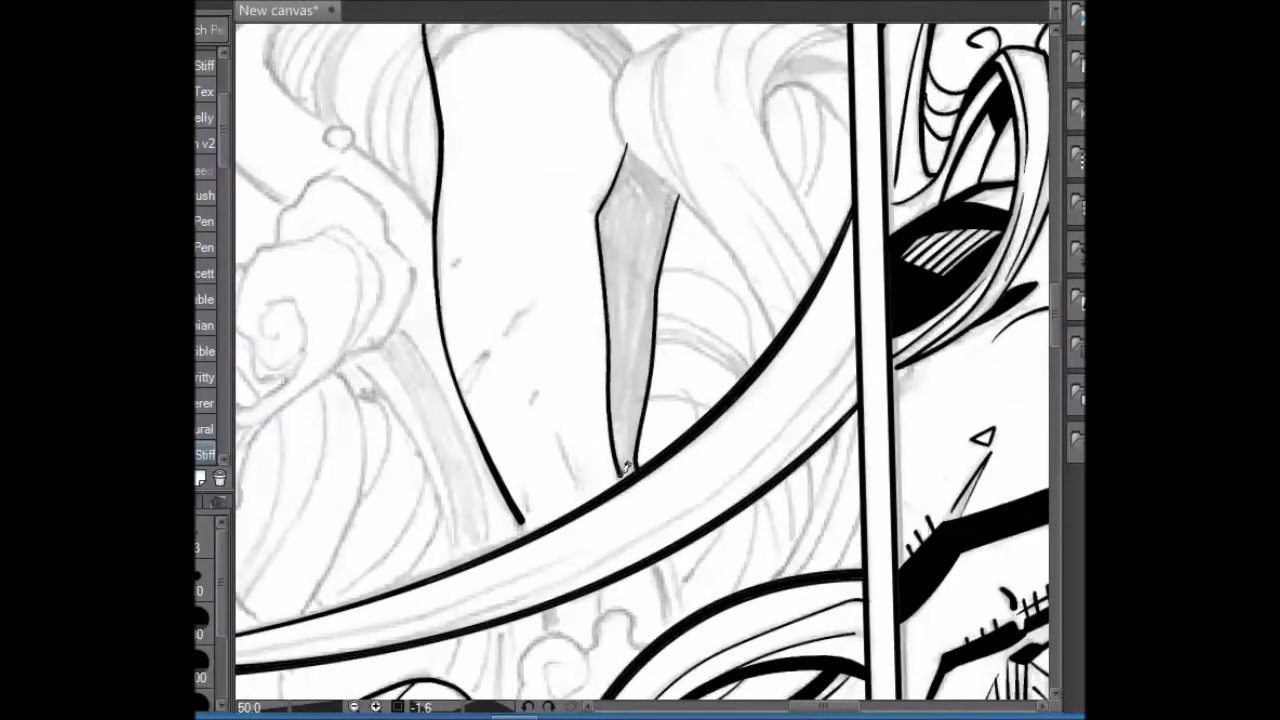
- Ink the lower back and hip contour behind the elbow
drag(1055, 319, 1058, 285)
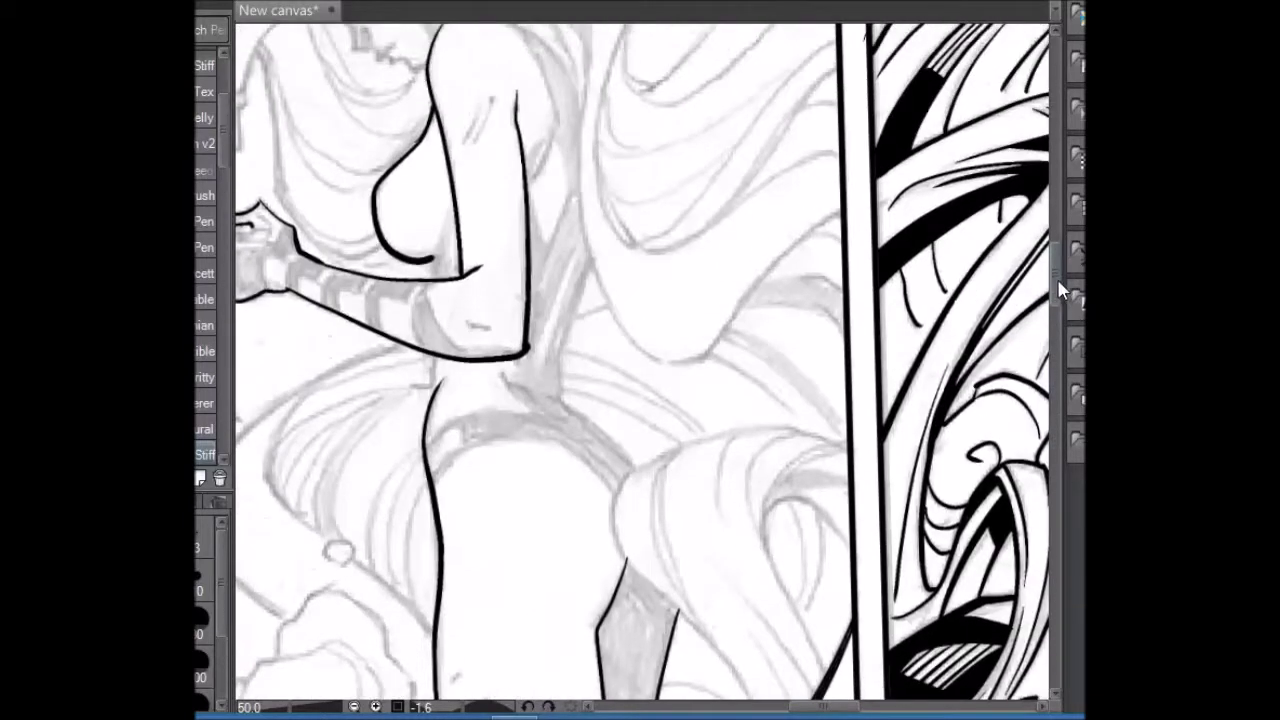
drag(598, 250, 563, 390)
drag(591, 217, 562, 357)
drag(569, 440, 583, 262)
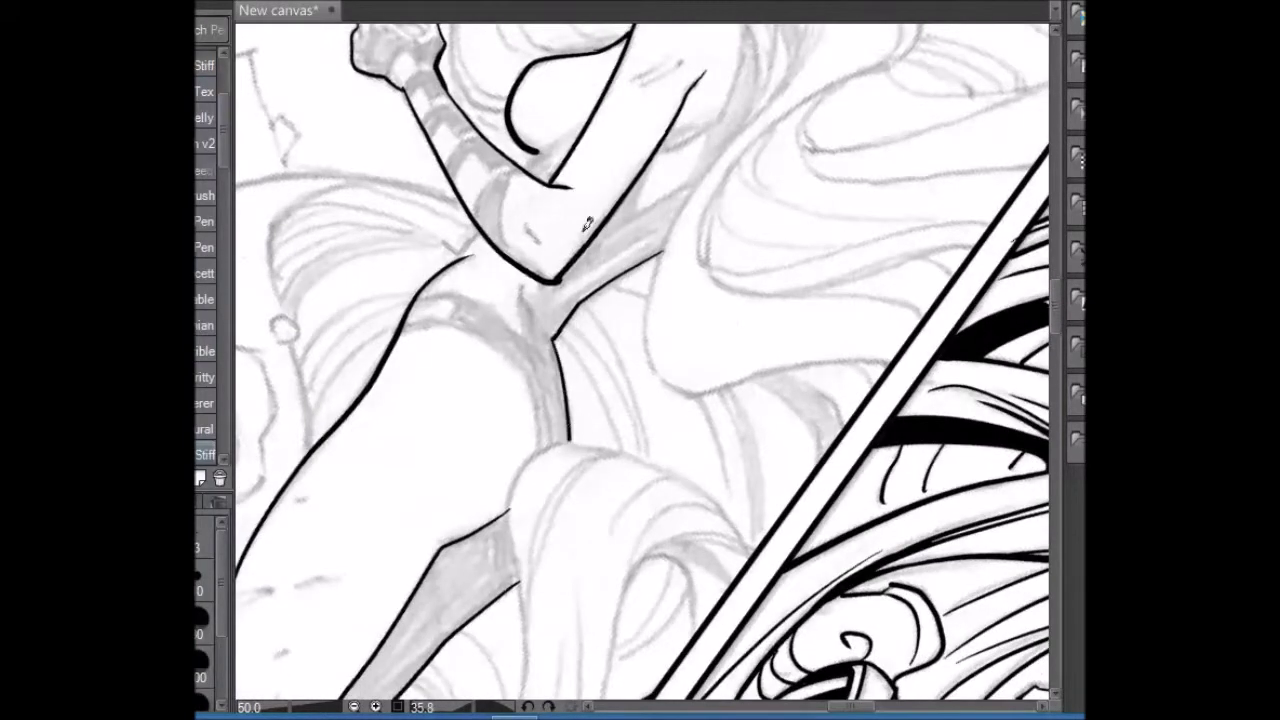
- Ink the outer outline of the curled hair lock that overlaps the hip and thigh
drag(1056, 305, 1056, 320)
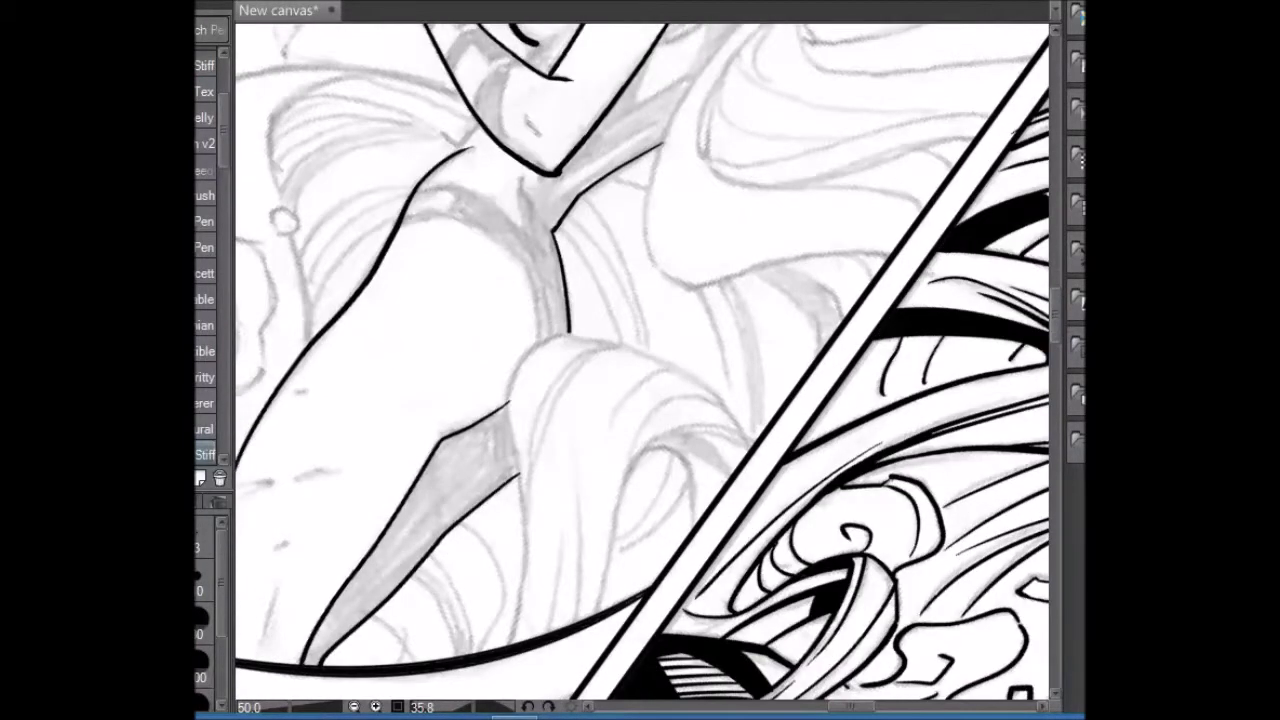
mouse_move(575, 318)
mouse_down()
mouse_move(516, 410)
mouse_move(516, 378)
mouse_move(526, 475)
mouse_move(508, 626)
mouse_move(516, 400)
mouse_move(526, 528)
mouse_move(572, 329)
mouse_move(513, 421)
mouse_move(513, 640)
mouse_up()
key(ctrl+z)
key(ctrl+z)
key(ctrl+z)
drag(522, 440, 530, 228)
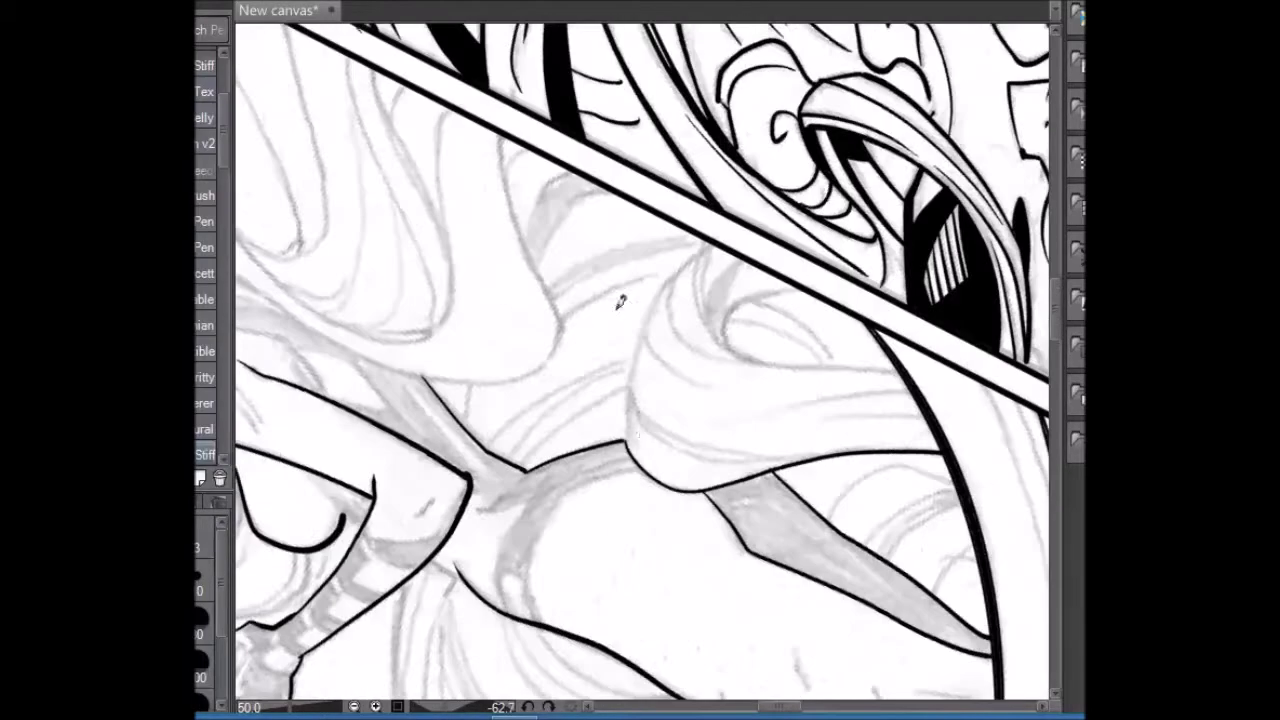
- Ink the lower edge of the large hair mass and the thin strands between the hip and the curled lock
drag(561, 321, 552, 357)
mouse_move(508, 124)
mouse_down()
mouse_move(518, 224)
mouse_move(560, 322)
mouse_up()
drag(541, 107, 628, 338)
drag(597, 206, 650, 345)
drag(613, 186, 655, 342)
- Ink the hair strands visible beneath the shaded leg, above the thick curved band
drag(446, 484, 472, 614)
mouse_move(405, 505)
mouse_down()
mouse_move(432, 616)
mouse_move(418, 618)
mouse_up()
mouse_move(398, 516)
mouse_down()
mouse_move(428, 586)
mouse_move(428, 620)
mouse_up()
drag(340, 568, 376, 600)
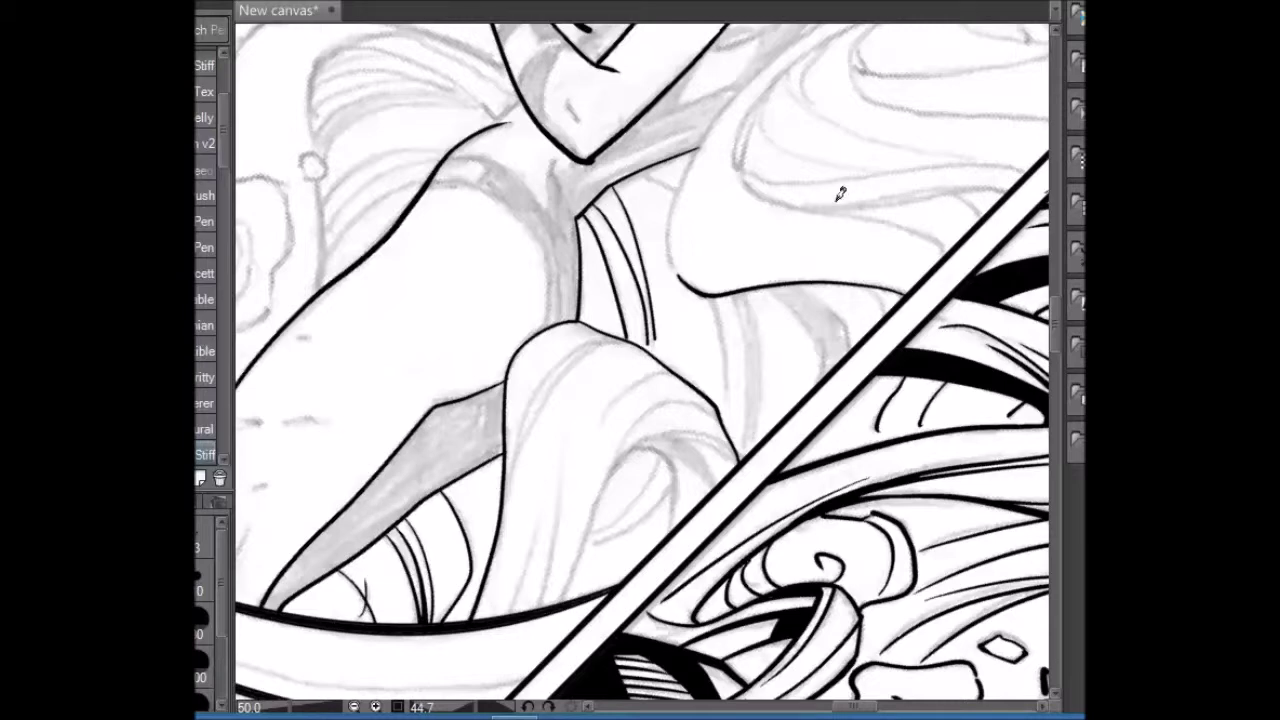
- Ink the inner folds of the curled lock beside the panel border and fill its shadow gap with black
drag(840, 193, 772, 317)
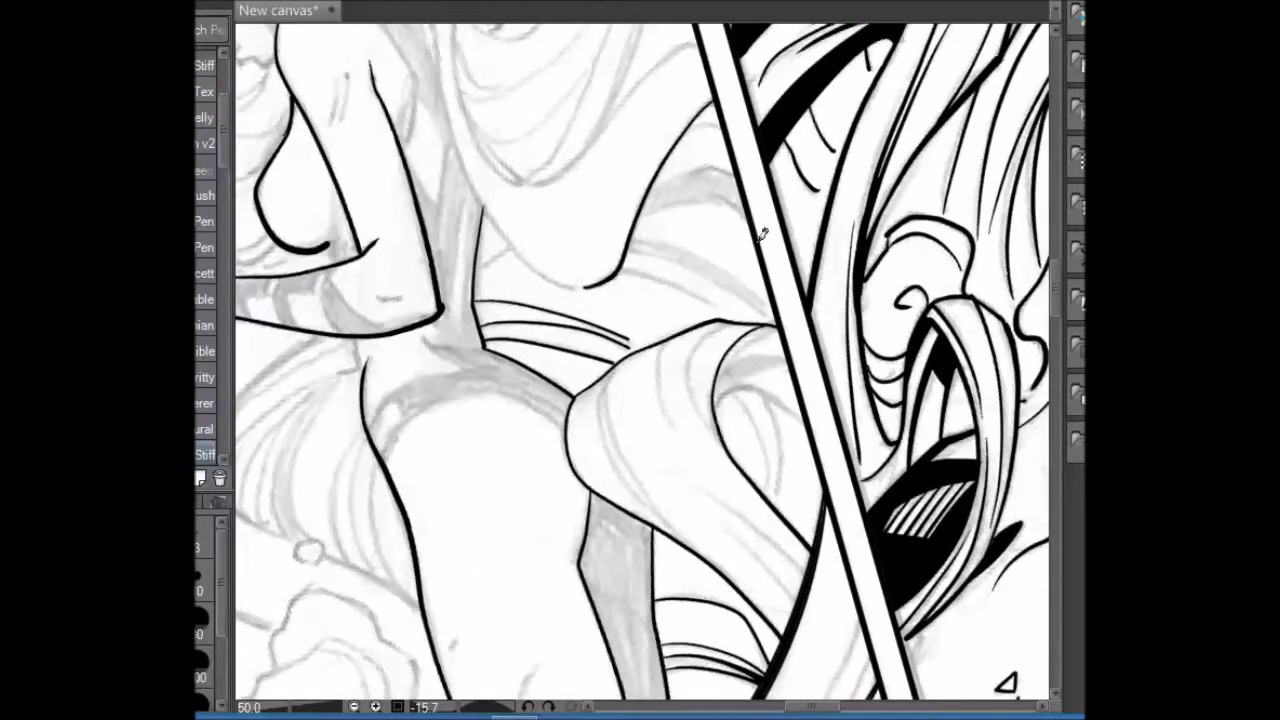
mouse_move(821, 554)
mouse_down()
mouse_move(632, 177)
mouse_move(635, 272)
mouse_up()
key(ctrl+z)
drag(618, 226, 640, 280)
mouse_move(640, 280)
mouse_down()
mouse_move(674, 214)
mouse_move(700, 310)
mouse_up()
mouse_move(716, 210)
mouse_down()
mouse_move(690, 252)
mouse_move(704, 288)
mouse_up()
key(g)
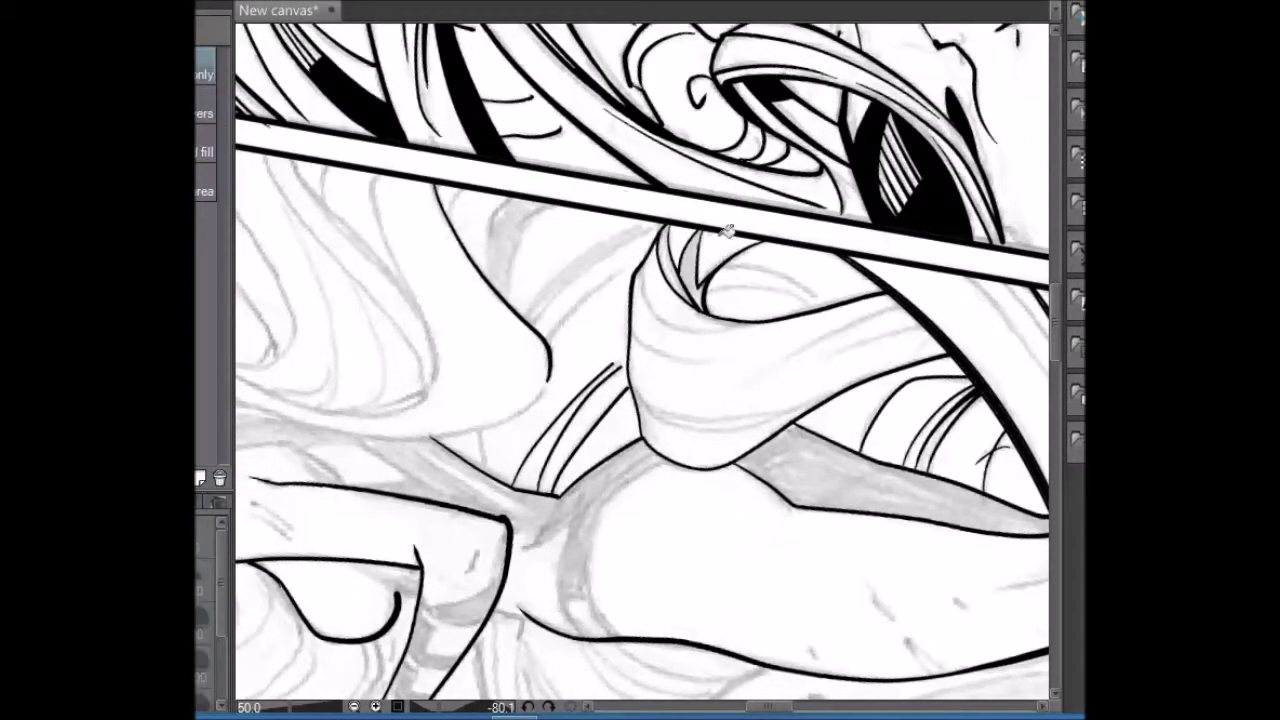
click(692, 265)
- Ink the flowing strand lines inside the curled hair lock by the hip
drag(888, 66, 912, 632)
key(p)
drag(617, 346, 612, 582)
drag(588, 505, 591, 365)
key(ctrl+z)
drag(627, 509, 660, 645)
drag(616, 450, 666, 624)
mouse_move(648, 362)
mouse_down()
mouse_move(695, 402)
mouse_move(674, 435)
mouse_move(748, 362)
mouse_up()
key(ctrl+z)
drag(668, 452, 746, 366)
drag(701, 511, 736, 438)
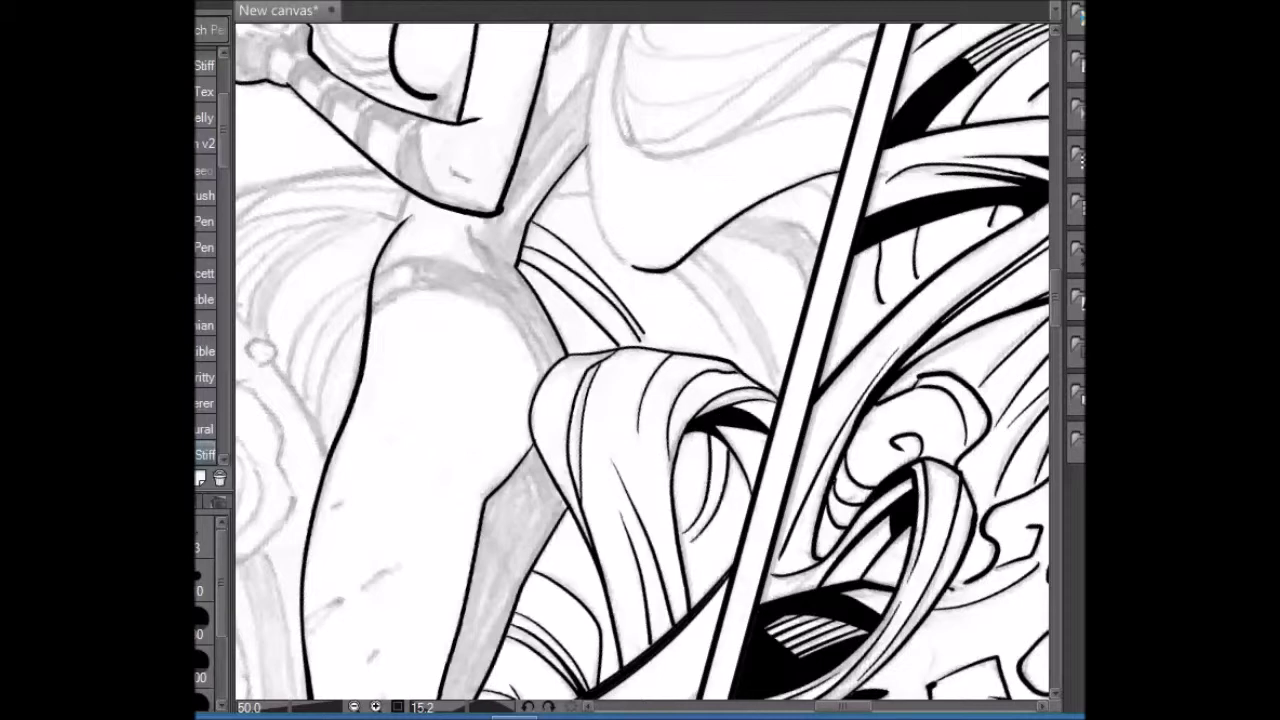
- Extend the large hair mass's edge up along the back and ink the strands between it and the curled lock
scroll(640, 360, up, 5)
mouse_move(632, 472)
mouse_down()
mouse_move(600, 410)
mouse_move(610, 250)
mouse_move(658, 100)
mouse_up()
mouse_move(1030, 182)
mouse_down()
mouse_move(760, 110)
mouse_move(565, 178)
mouse_move(630, 240)
mouse_up()
mouse_move(657, 134)
mouse_down()
mouse_move(659, 247)
mouse_move(745, 105)
mouse_up()
drag(688, 254, 735, 108)
drag(964, 371, 767, 272)
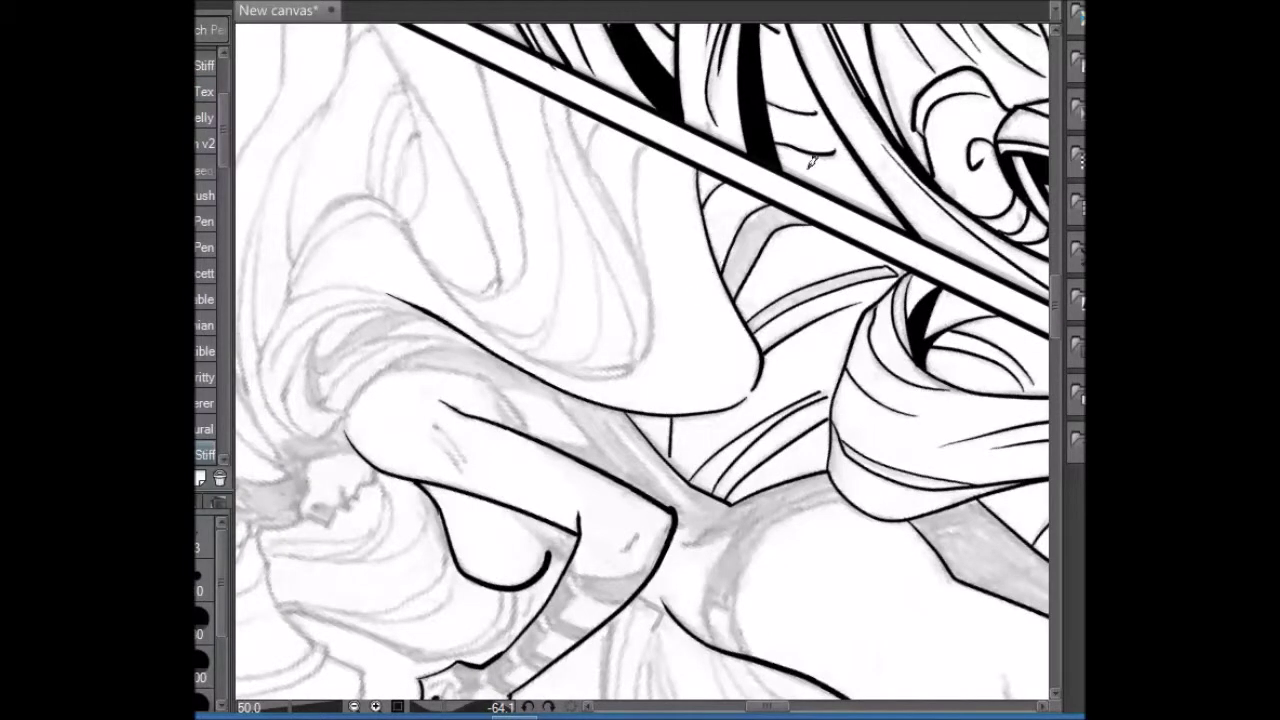
- Ink the hair draped in front of the chest, then the face profile and jawline
mouse_move(549, 231)
mouse_down()
mouse_move(492, 417)
mouse_move(513, 454)
mouse_up()
mouse_move(390, 322)
mouse_down()
mouse_move(350, 460)
mouse_move(410, 560)
mouse_up()
mouse_move(352, 460)
mouse_down()
mouse_move(362, 502)
mouse_move(408, 541)
mouse_up()
drag(398, 316, 404, 440)
drag(392, 372, 445, 490)
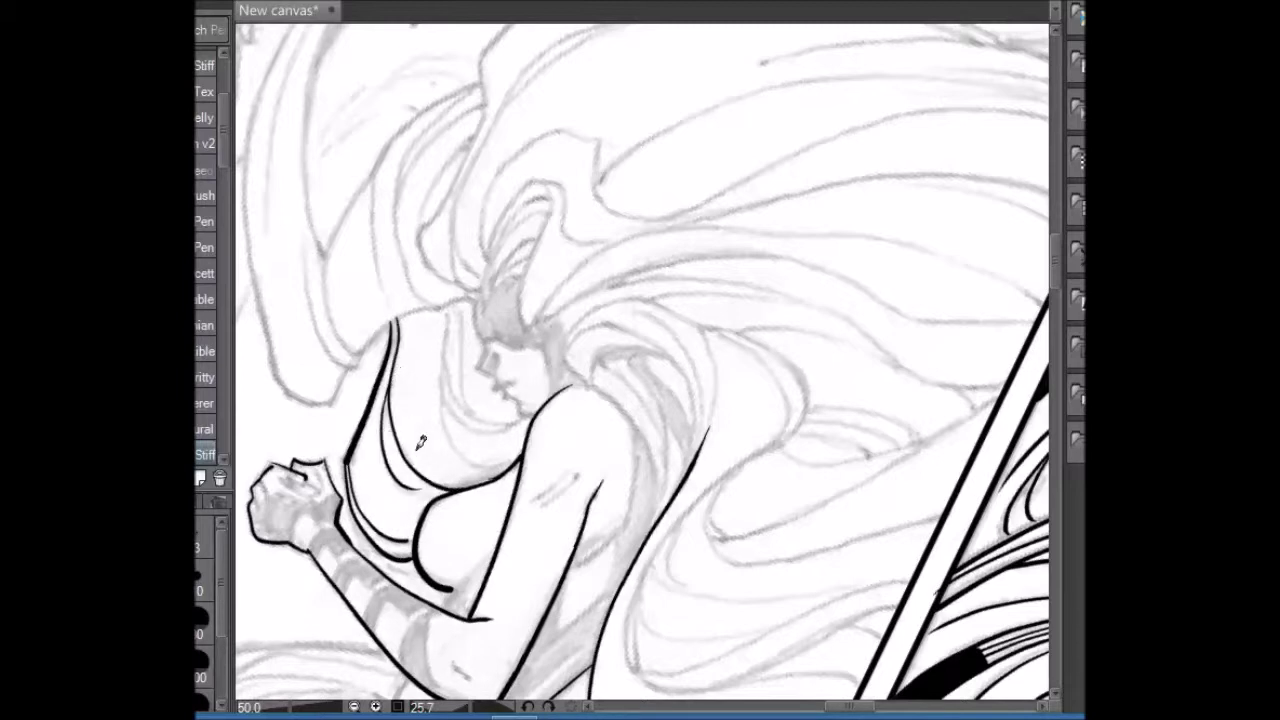
drag(474, 300, 492, 374)
drag(553, 391, 545, 344)
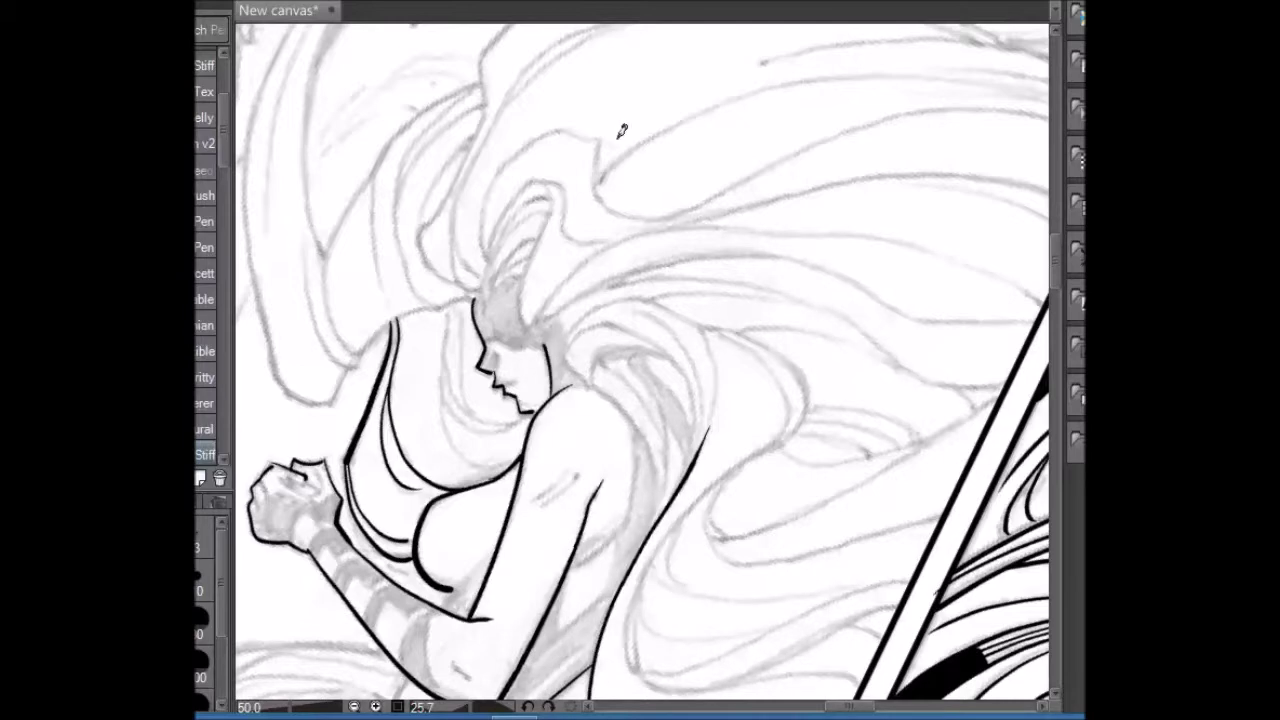
- Ink the hair lock curling over the shoulder, including its inner strands
mouse_move(621, 131)
mouse_down()
mouse_move(551, 109)
mouse_move(605, 258)
mouse_up()
drag(576, 310, 584, 398)
key(r)
mouse_move(597, 106)
mouse_down()
mouse_move(670, 104)
mouse_move(760, 128)
mouse_up()
mouse_move(715, 228)
mouse_down()
mouse_move(670, 262)
mouse_move(708, 388)
mouse_up()
key(r)
drag(651, 120, 880, 390)
drag(618, 424, 657, 340)
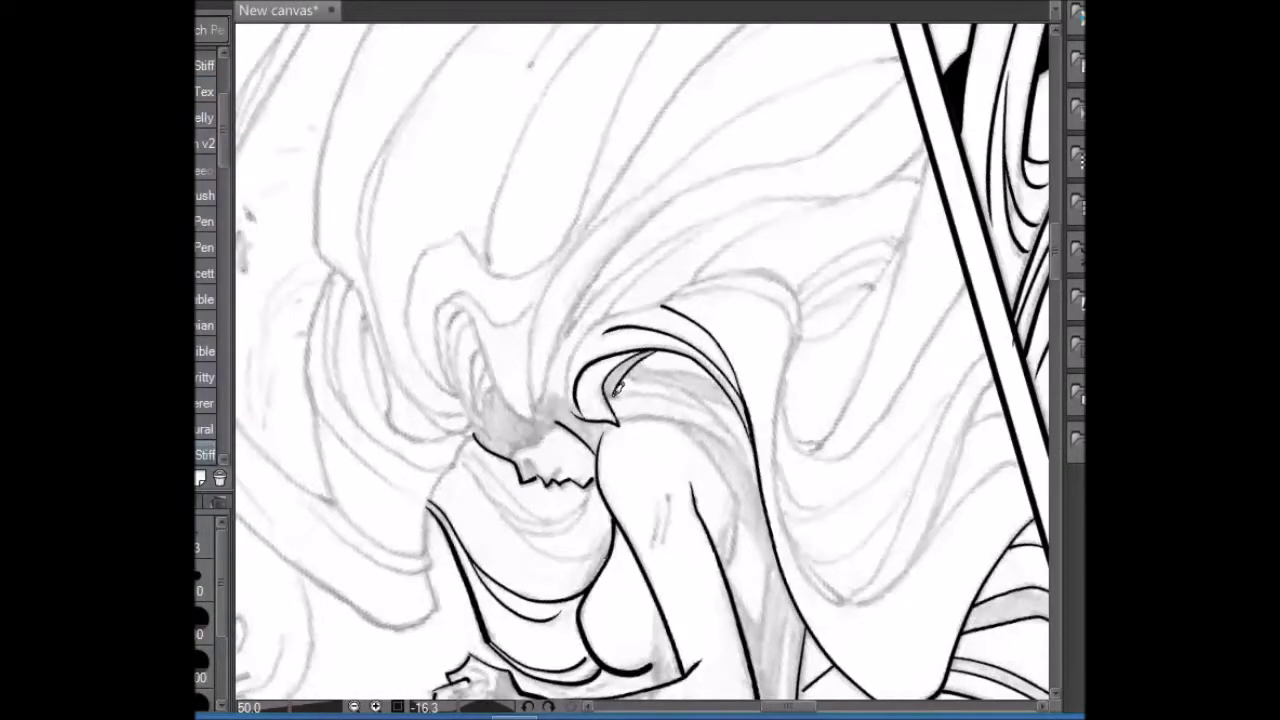
key(r)
drag(880, 390, 651, 120)
drag(740, 232, 662, 372)
drag(686, 310, 672, 392)
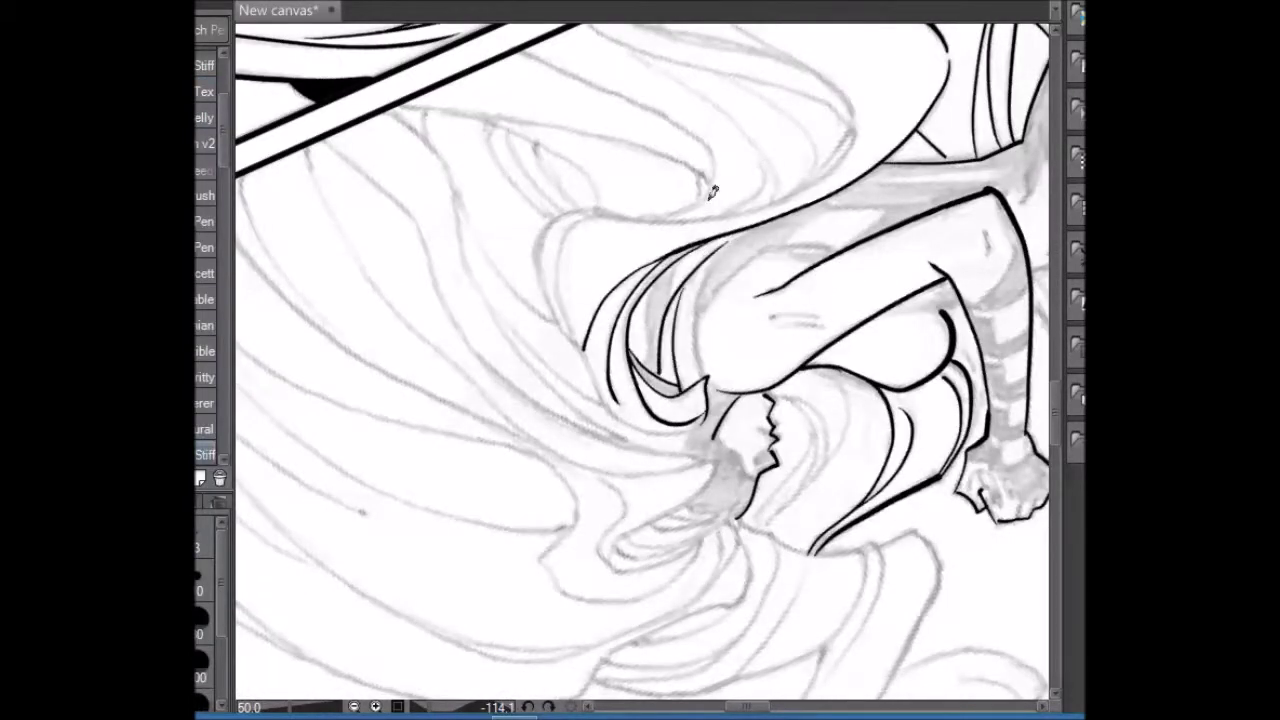
- Fill the shadow gaps inside the shoulder lock with black
key(g)
click(662, 320)
click(652, 376)
- Ink the hair edge around the shoulder and the back shapes showing behind the upper arm
key(b)
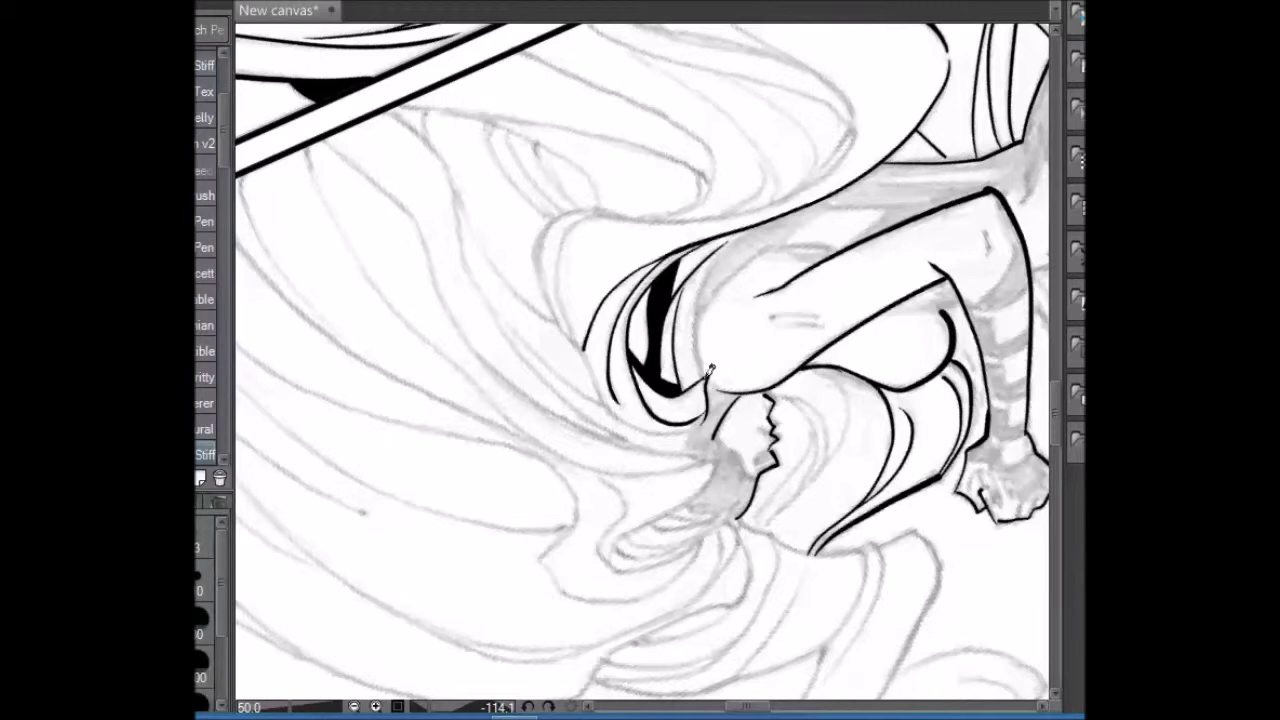
drag(711, 371, 773, 212)
mouse_move(1058, 97)
mouse_down()
mouse_move(626, 100)
mouse_move(575, 112)
mouse_up()
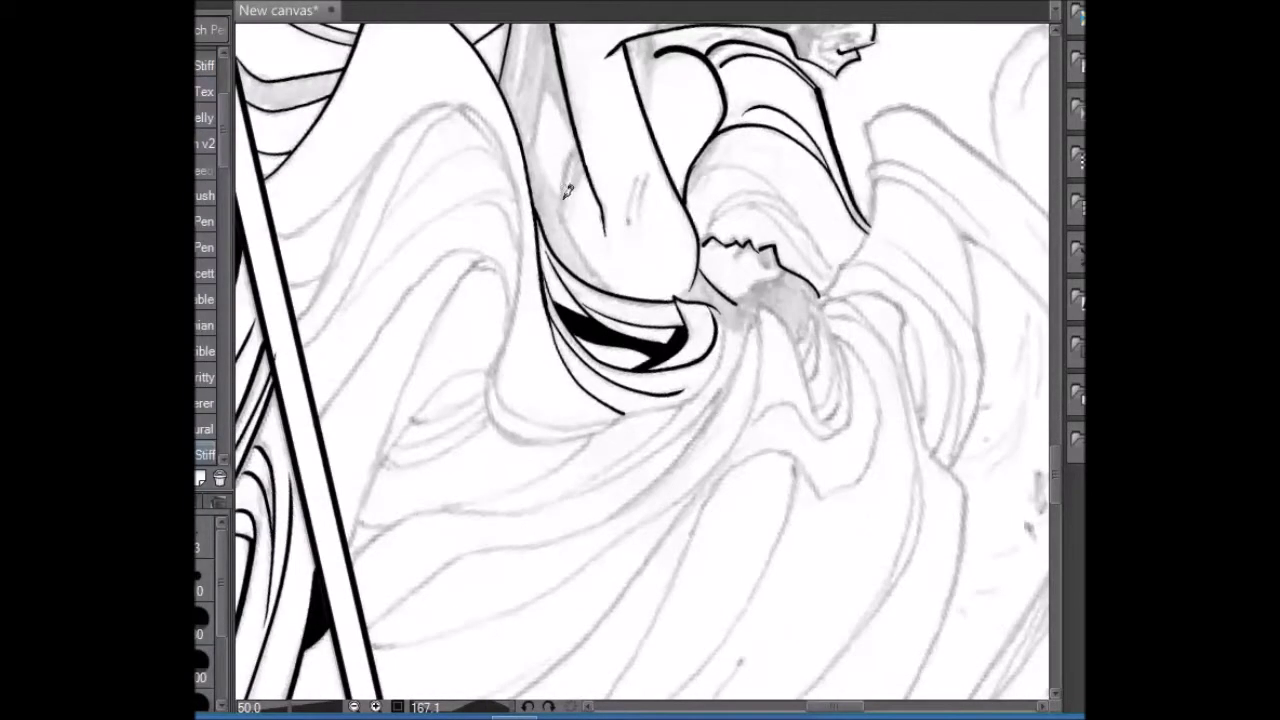
drag(568, 192, 540, 130)
drag(548, 85, 568, 140)
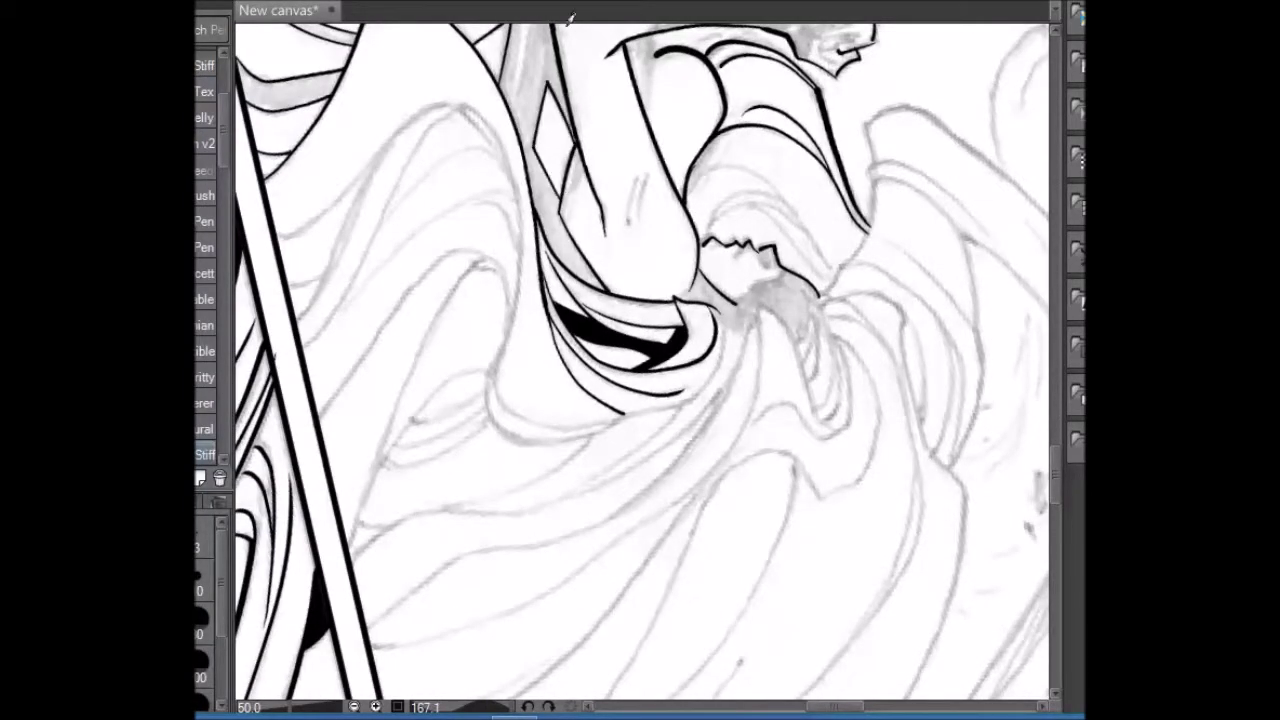
- Ink the upper outline of the hair in front of the chest and the strands beside the face
mouse_move(841, 273)
mouse_down()
mouse_move(878, 210)
mouse_move(866, 120)
mouse_up()
drag(1008, 84, 486, 412)
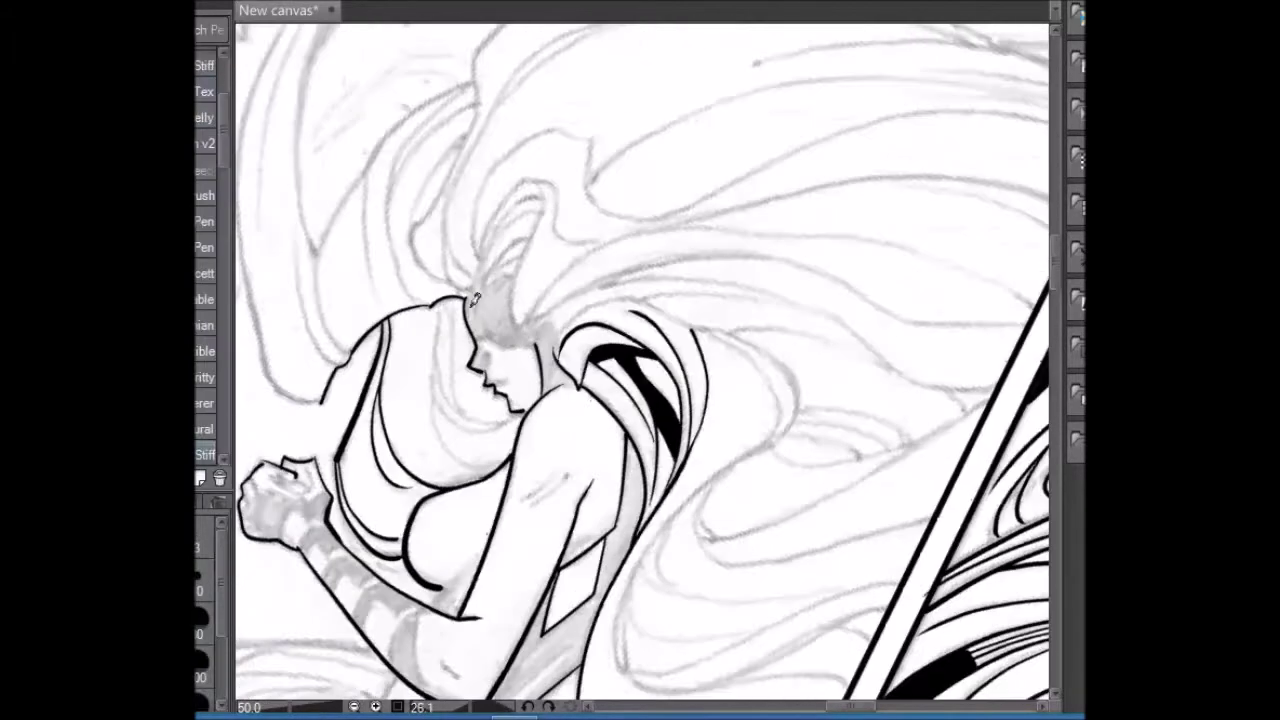
drag(440, 365, 500, 434)
drag(436, 396, 502, 468)
- Ink the outer contour of the long hair lock in front of the head, continuing up toward its curled tip
drag(517, 378, 677, 528)
mouse_move(481, 538)
mouse_down()
mouse_move(426, 496)
mouse_move(420, 230)
mouse_move(596, 52)
mouse_up()
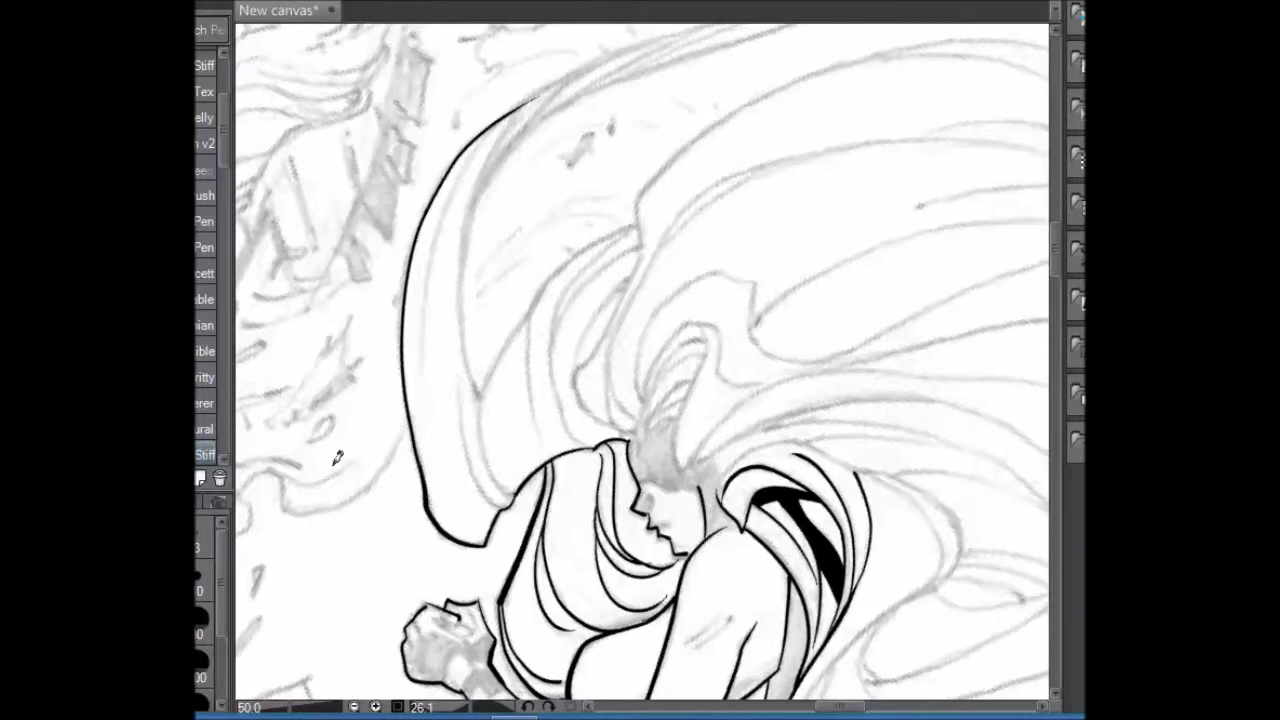
drag(826, 126, 560, 330)
mouse_move(390, 493)
mouse_down()
mouse_move(368, 167)
mouse_move(310, 70)
mouse_up()
drag(386, 51, 380, 323)
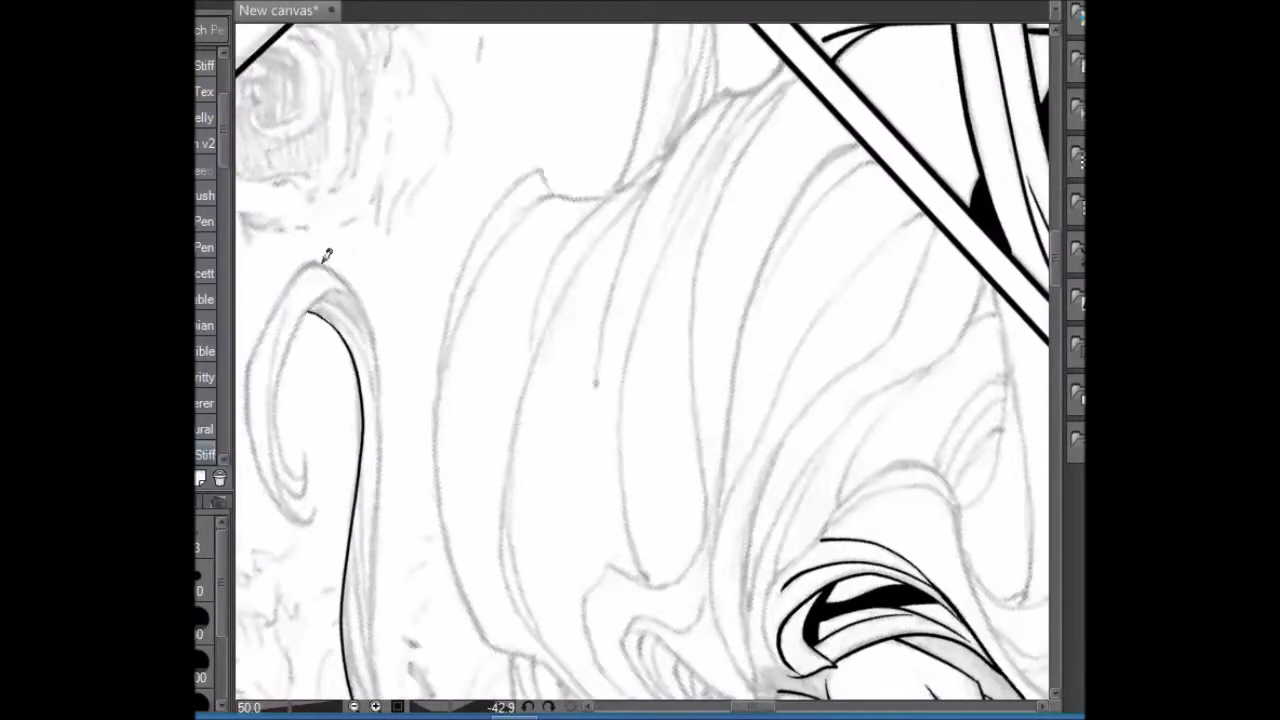
scroll(790, 232, down, 3)
key(e)
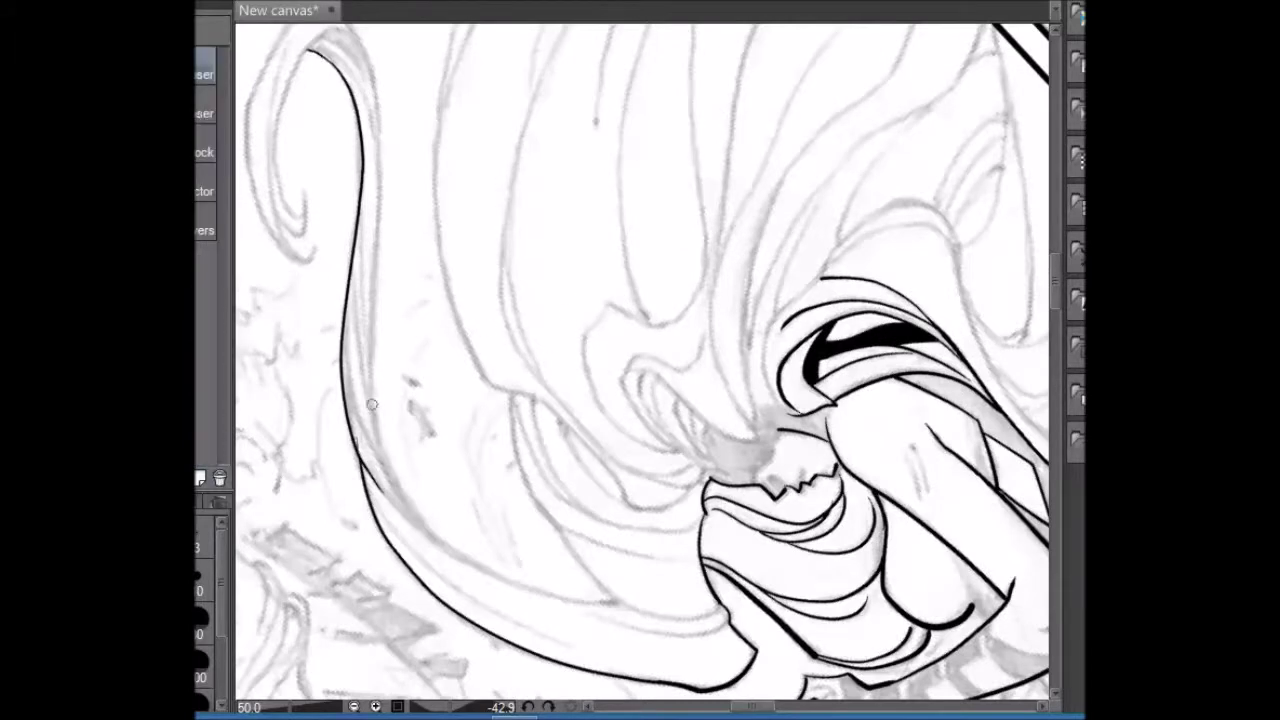
- Ink the outer contour of the main hair mass above the head, up to its jagged edge at the panel border
key(p)
drag(408, 84, 440, 60)
mouse_move(452, 512)
mouse_down()
mouse_move(474, 360)
mouse_move(524, 290)
mouse_move(541, 310)
mouse_up()
scroll(1055, 227, up, 1)
mouse_move(516, 376)
mouse_down()
mouse_move(532, 340)
mouse_move(890, 72)
mouse_move(885, 100)
mouse_up()
mouse_move(912, 20)
mouse_down()
mouse_move(1055, 305)
mouse_move(760, 480)
mouse_move(427, 487)
mouse_move(505, 276)
mouse_up()
mouse_move(632, 176)
mouse_down()
mouse_move(509, 452)
mouse_move(532, 369)
mouse_move(460, 243)
mouse_move(463, 145)
mouse_move(514, 391)
mouse_move(537, 300)
mouse_move(574, 262)
mouse_up()
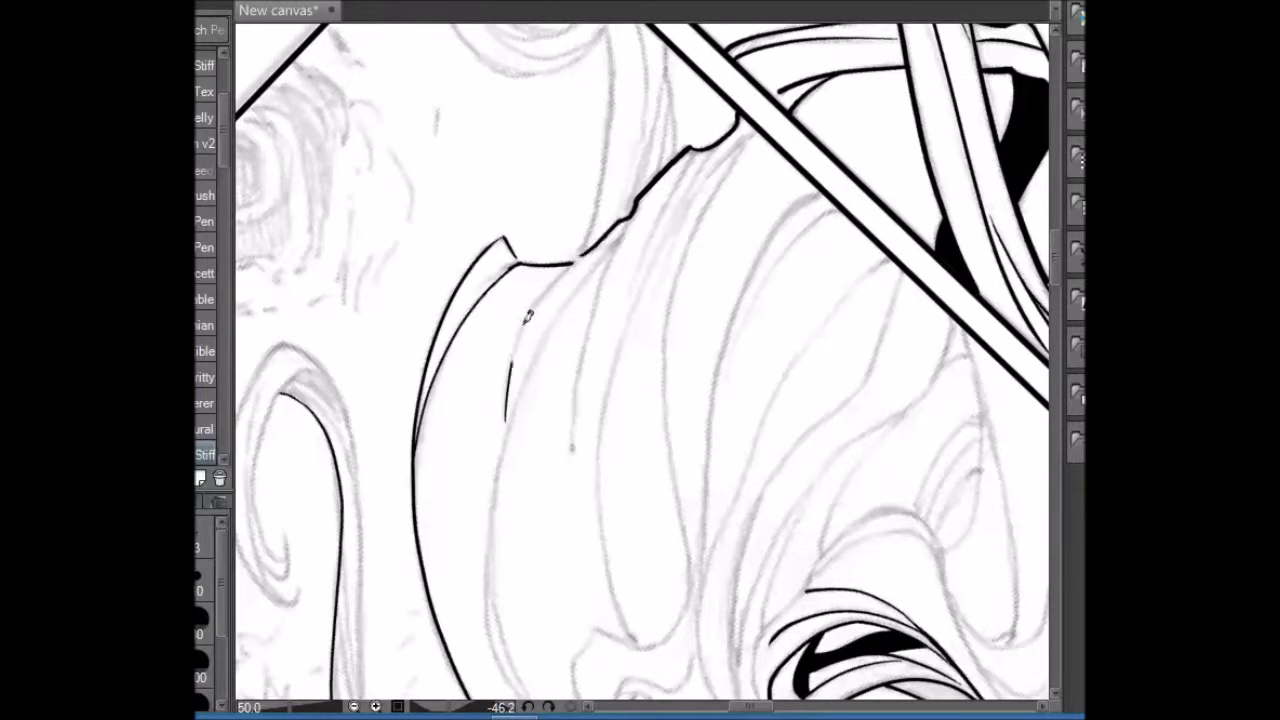
- Ink the tapering strands running inward from the jagged upper edge of the main hair mass
drag(630, 212, 576, 448)
drag(631, 286, 745, 135)
drag(720, 180, 657, 298)
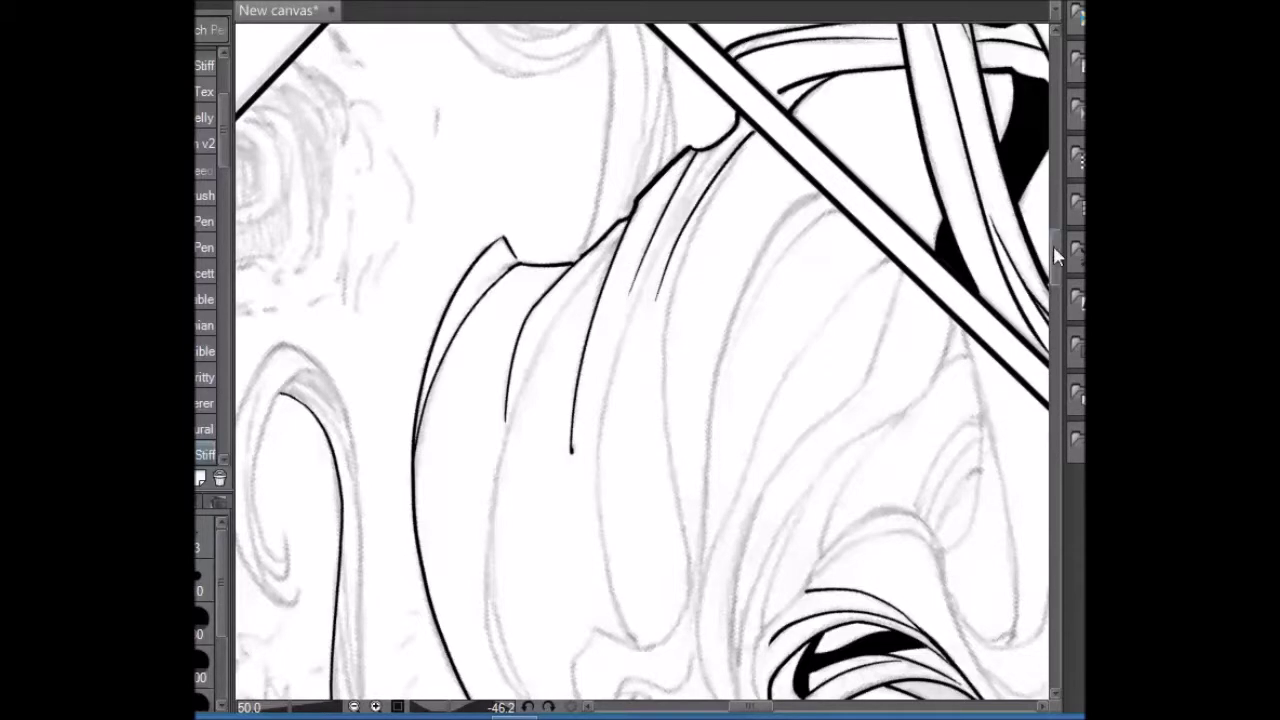
- Ink the long strands sweeping up from the forehead and the outline of the small curls in front of it
scroll(1053, 245, down, 3)
mouse_move(540, 588)
mouse_down()
mouse_move(491, 451)
mouse_move(625, 95)
mouse_up()
mouse_move(716, 179)
mouse_down()
mouse_move(412, 528)
mouse_move(438, 331)
mouse_move(531, 241)
mouse_up()
key(ctrl+z)
mouse_move(425, 565)
mouse_down()
mouse_move(419, 357)
mouse_move(551, 240)
mouse_up()
mouse_move(390, 489)
mouse_down()
mouse_move(400, 570)
mouse_move(428, 580)
mouse_up()
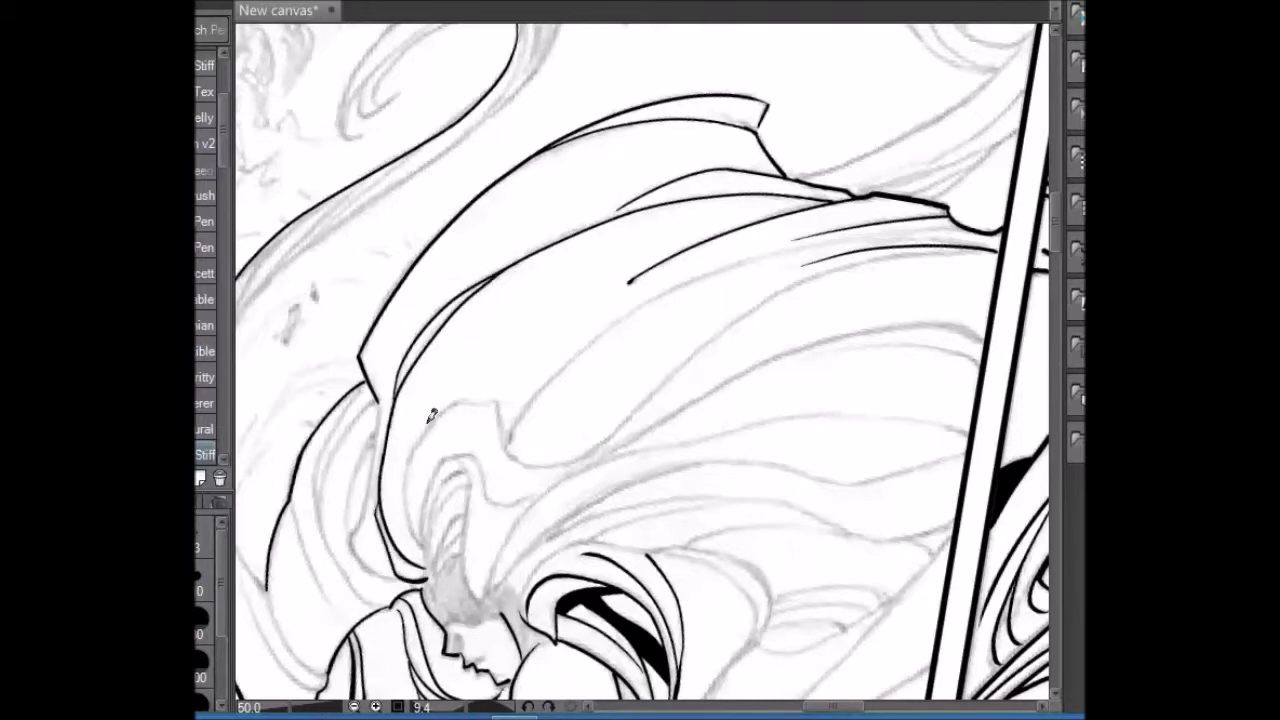
- Ink the inner strands and folds of the small curls in front of the forehead
scroll(432, 415, down, 3)
drag(340, 372, 297, 238)
drag(392, 362, 341, 193)
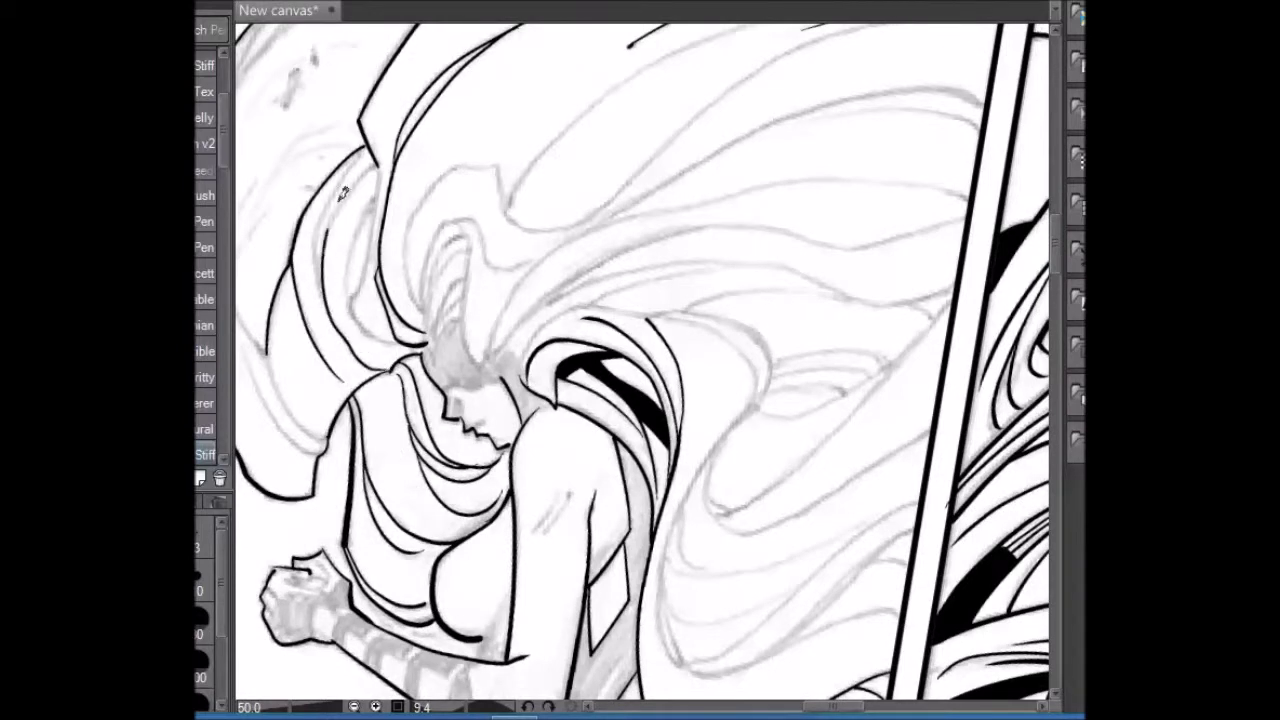
key(ctrl+z)
drag(395, 368, 345, 165)
drag(322, 280, 360, 150)
key(ctrl+z)
drag(322, 265, 368, 142)
mouse_move(392, 343)
mouse_down()
mouse_move(358, 287)
mouse_move(385, 155)
mouse_up()
key(ctrl+z)
drag(352, 292, 376, 198)
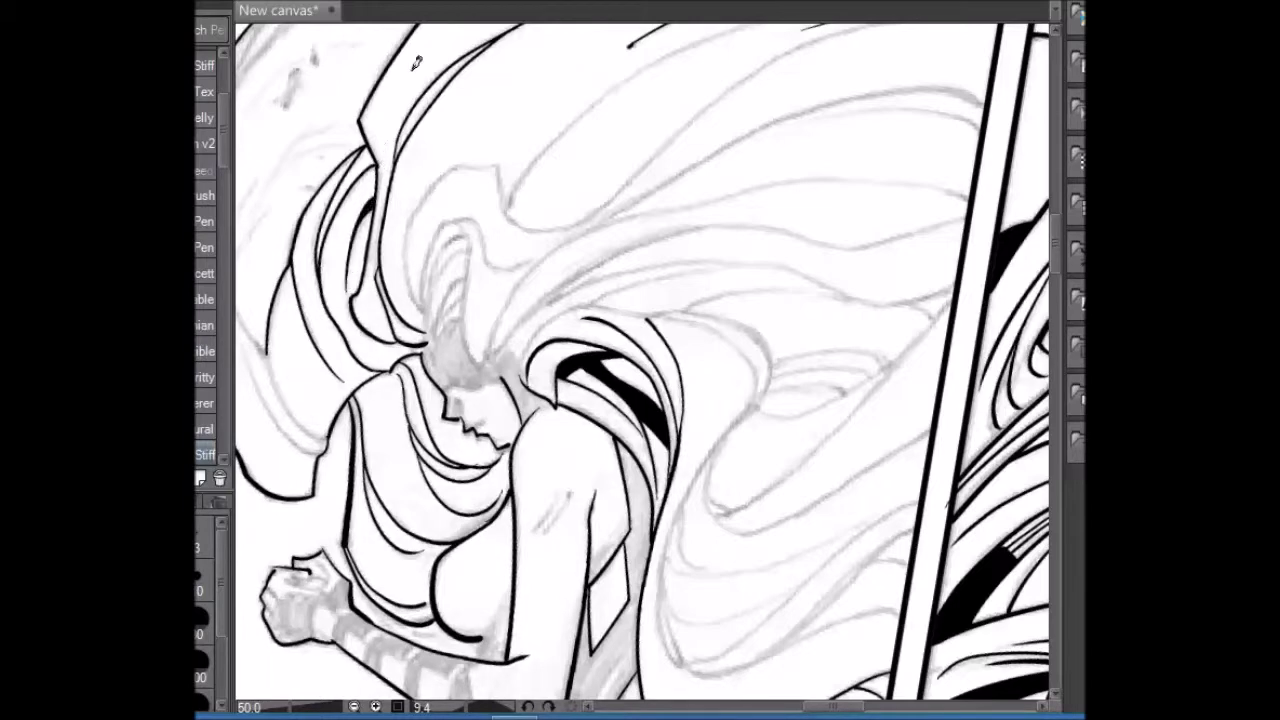
- Ink the inner edge and fold lines of the long outer lock, down to its base near the chest hair
key(minus)
key(minus)
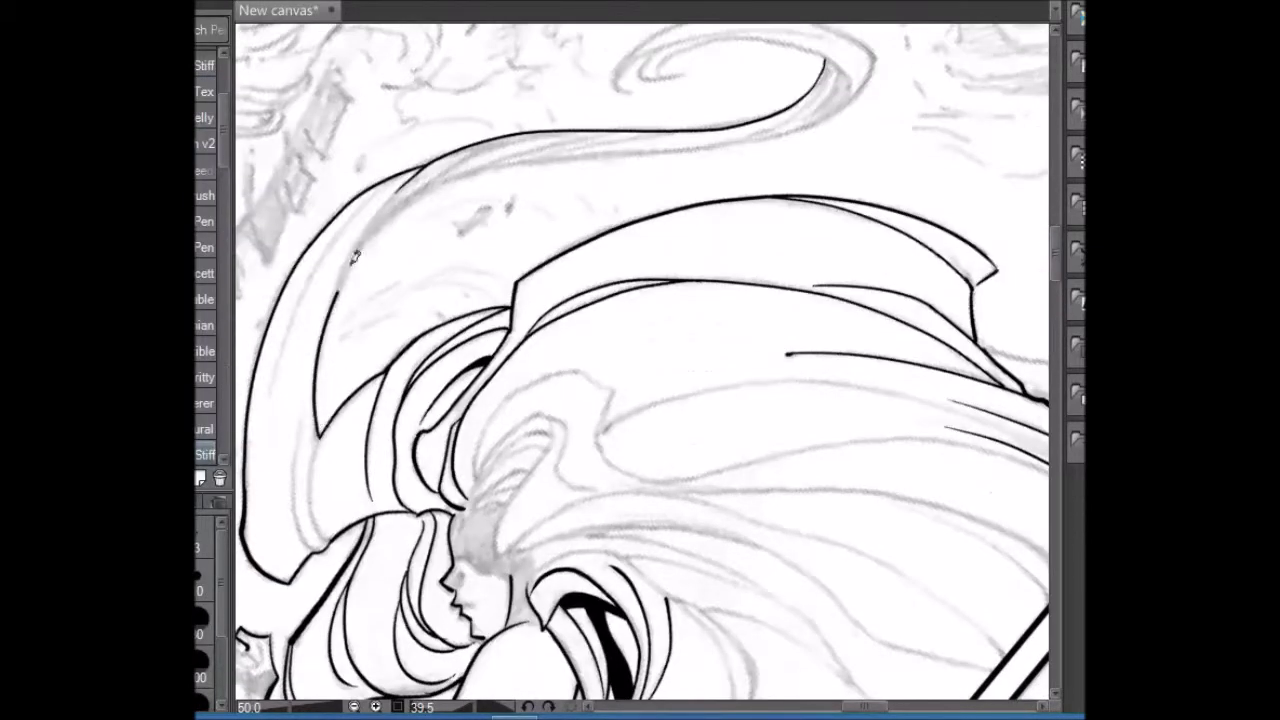
drag(268, 402, 415, 160)
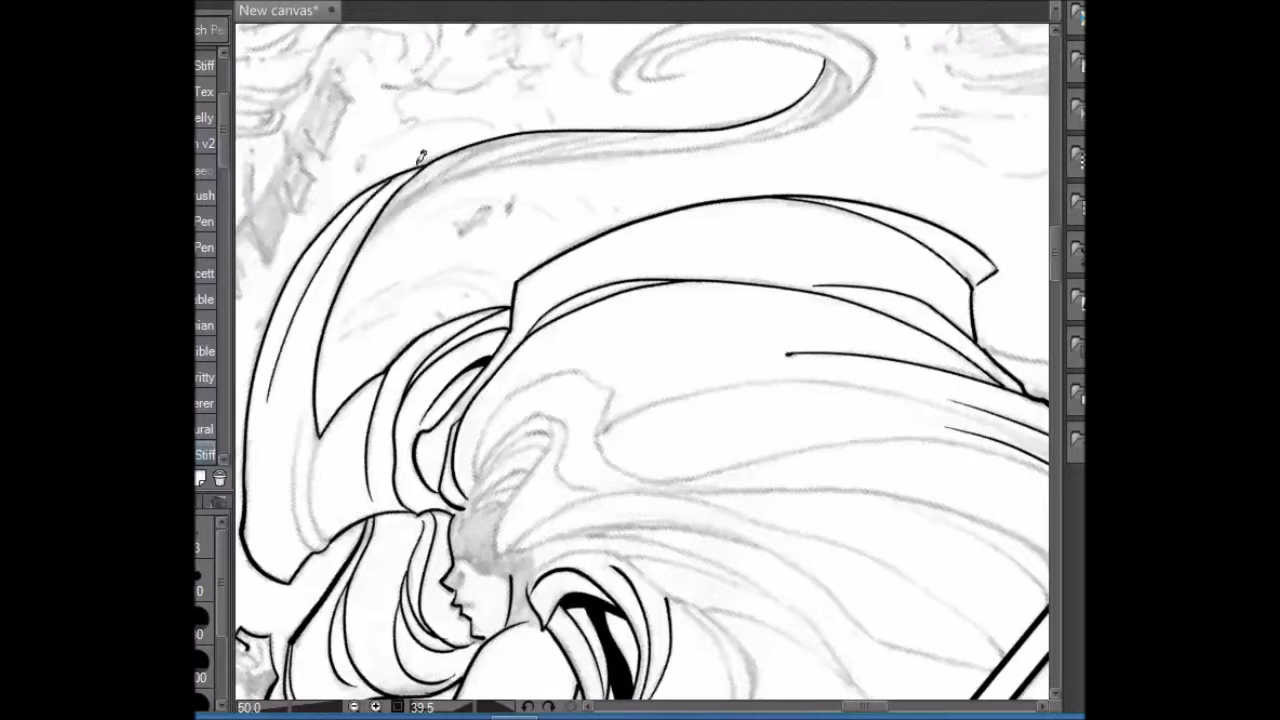
drag(312, 394, 318, 544)
key(ctrl+z)
drag(318, 418, 320, 546)
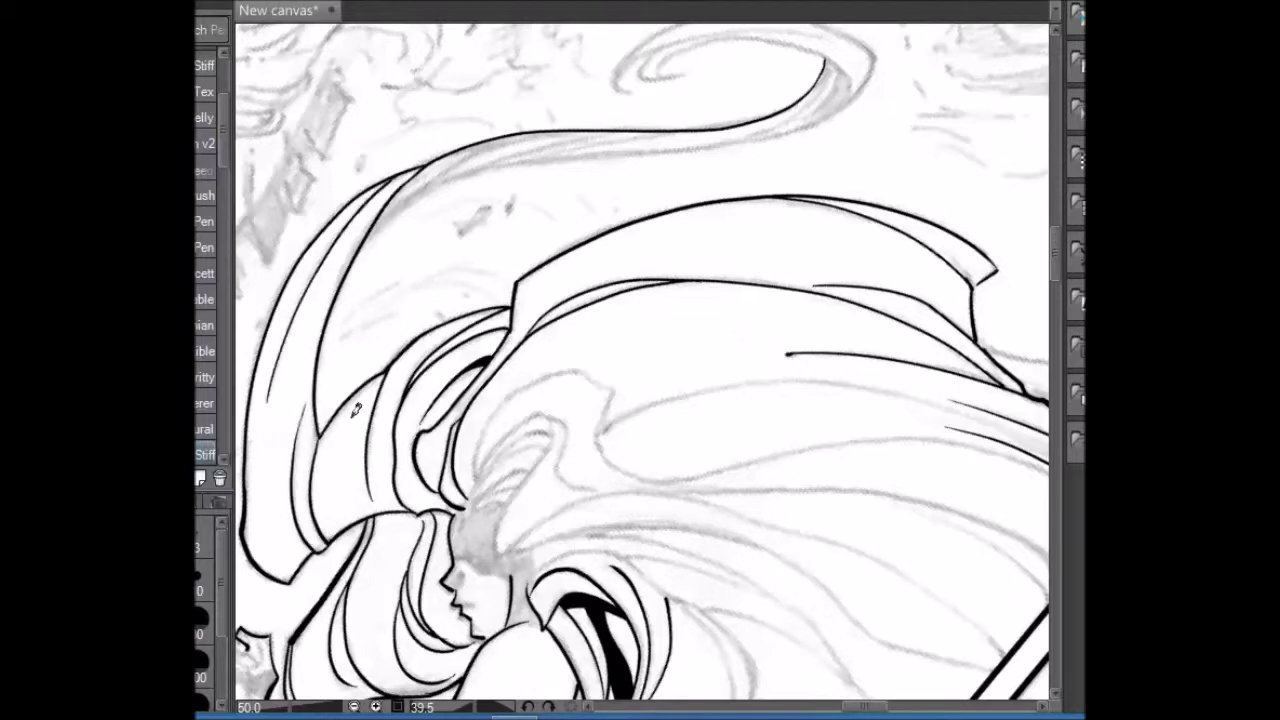
- Ink the fine tapering strands running inward from the jagged upper edge of the hair mass near the panel border
drag(355, 410, 1050, 382)
scroll(1050, 255, up, 3)
mouse_move(352, 526)
mouse_down()
mouse_move(490, 265)
mouse_move(684, 140)
mouse_up()
drag(899, 160, 488, 289)
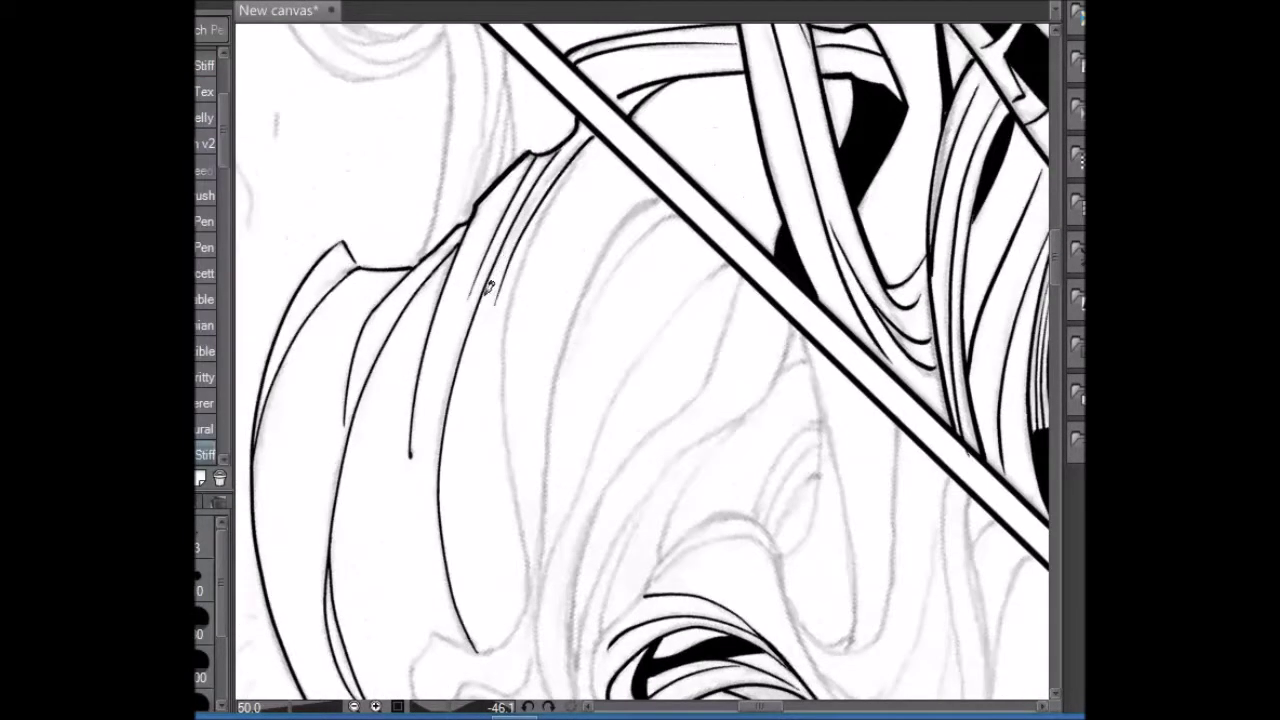
- Ink the outline of the looped lock above the shoulder and the edge joining it to the hanging hair lobe
drag(575, 150, 472, 490)
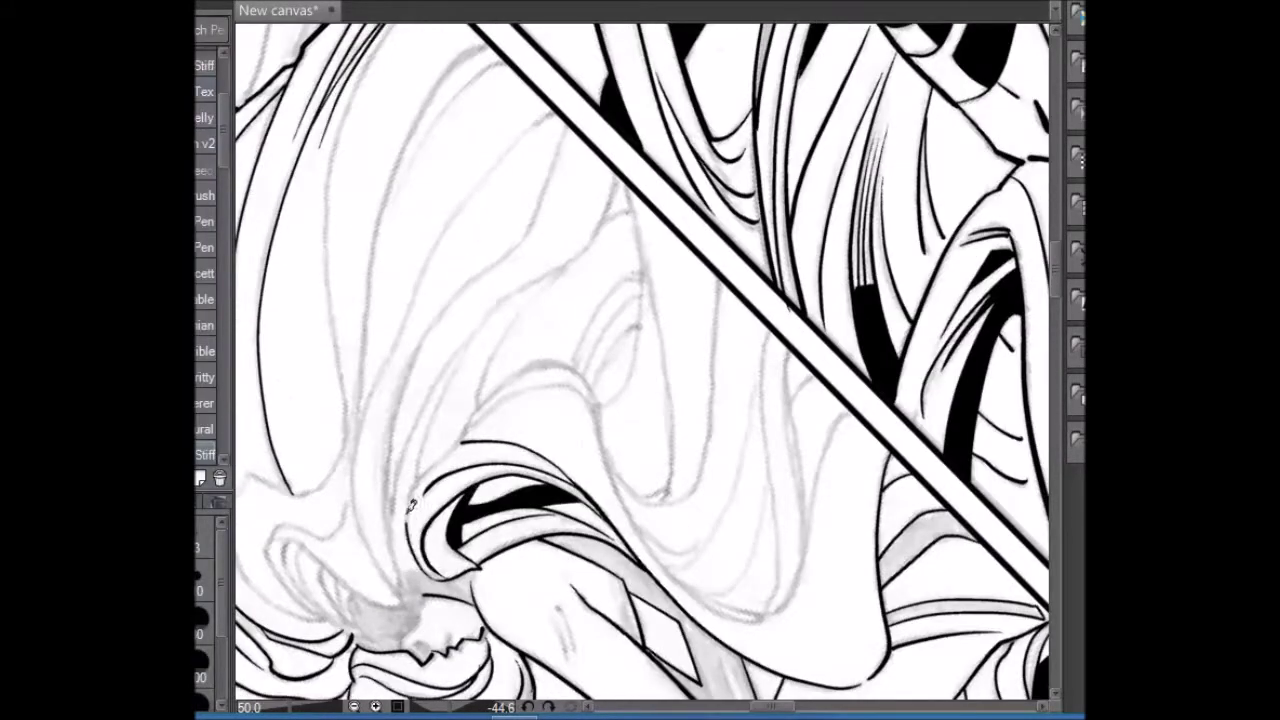
drag(724, 265, 692, 538)
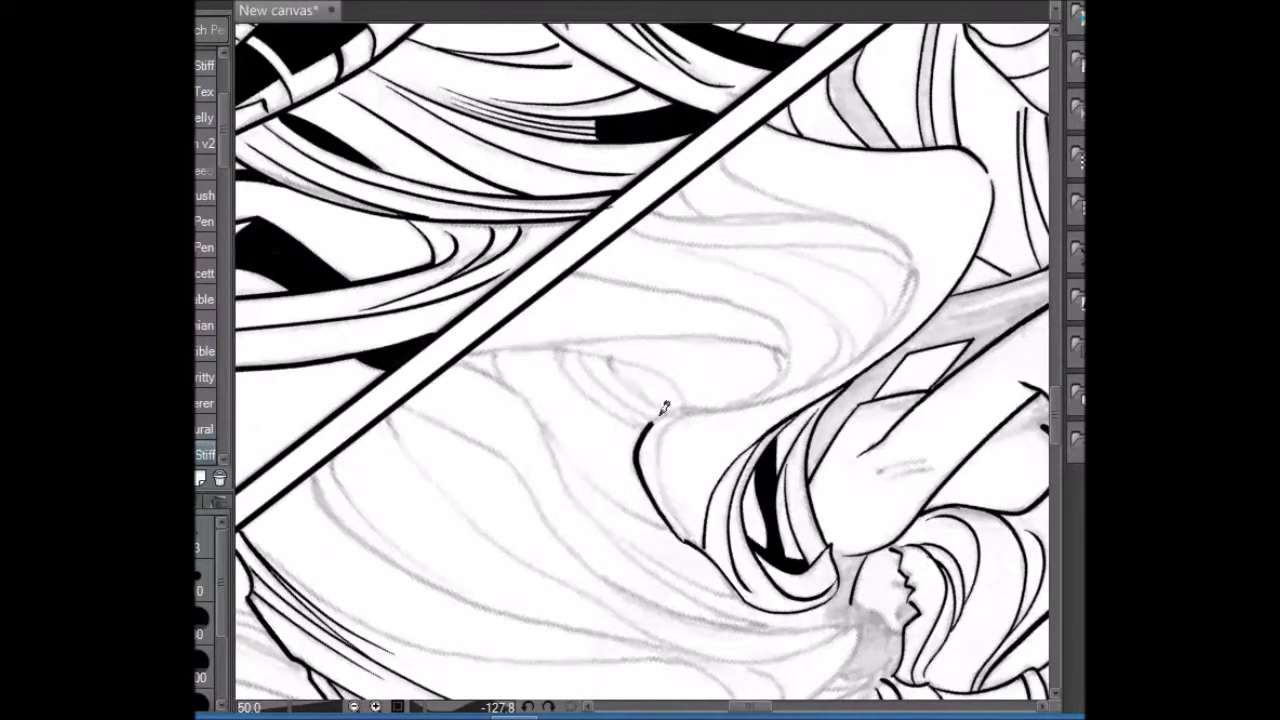
drag(1004, 249, 792, 104)
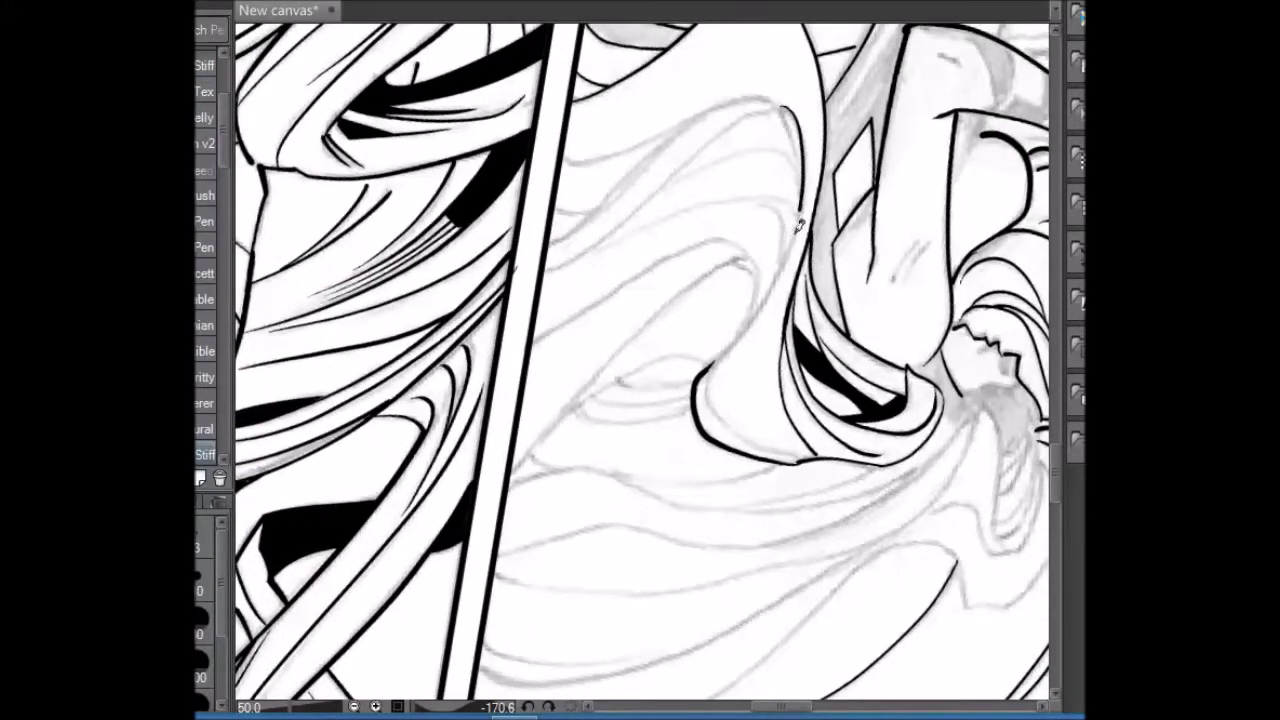
drag(716, 362, 604, 540)
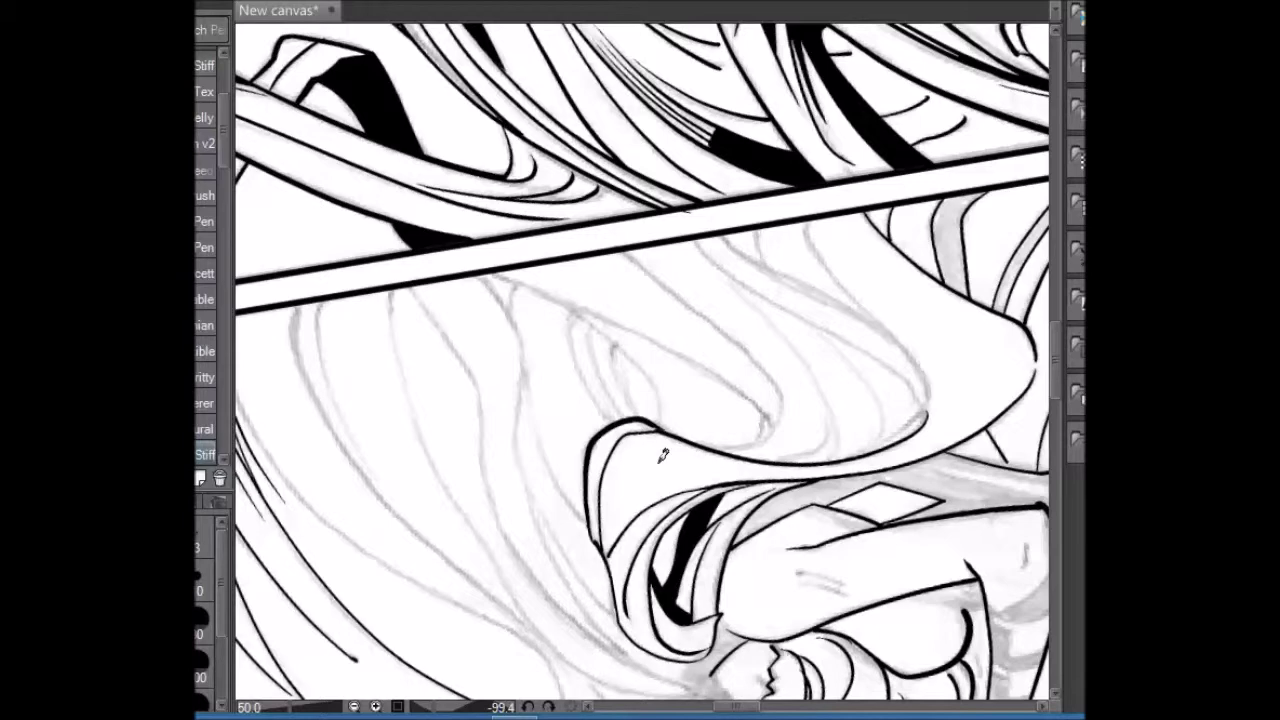
- Ink the long strands sweeping from beside the face up to the panel border, undoing the last strokes
drag(584, 309, 576, 260)
mouse_move(368, 560)
mouse_down()
mouse_move(420, 277)
mouse_move(607, 90)
mouse_move(408, 337)
mouse_move(610, 120)
mouse_move(381, 413)
mouse_move(612, 122)
mouse_up()
key(ctrl+z)
key(ctrl+z)
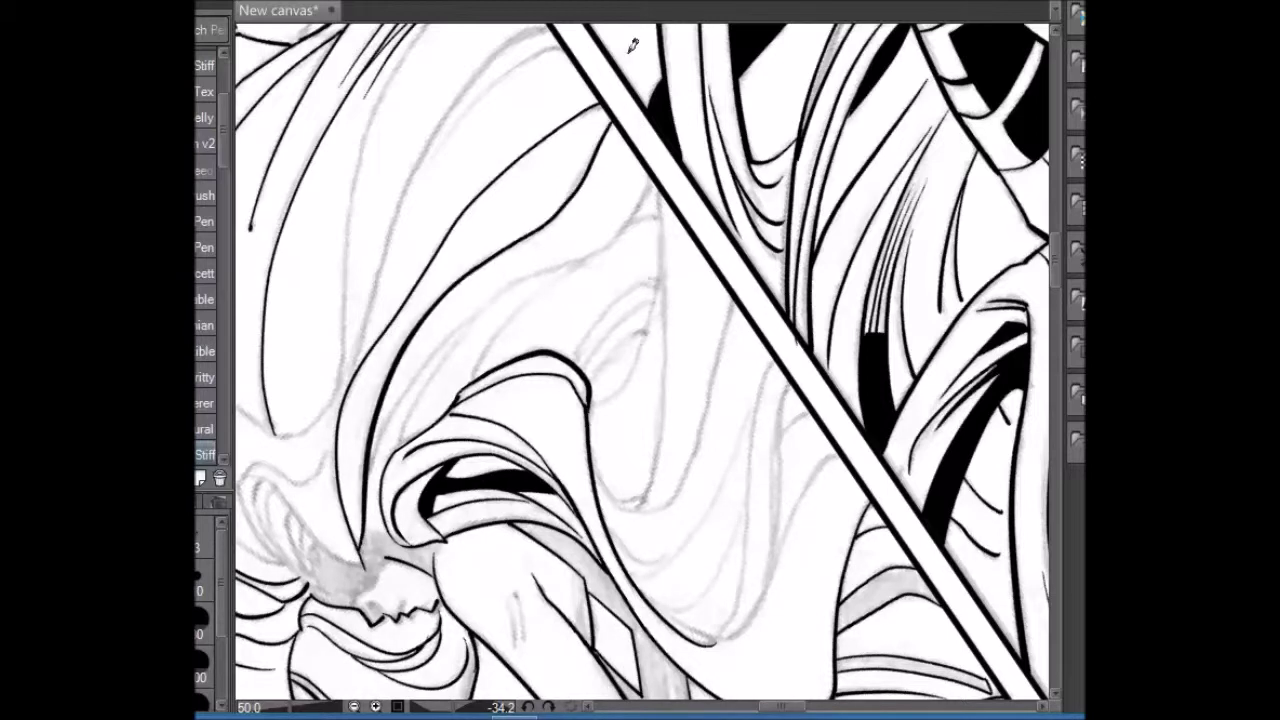
- Ink the thin inner strands and small nested curls between the sweeping strands and the looped shoulder lock
drag(375, 458, 658, 183)
drag(400, 445, 569, 231)
key(ctrl+z)
drag(512, 290, 405, 440)
mouse_move(598, 402)
mouse_down()
mouse_move(643, 353)
mouse_move(663, 170)
mouse_up()
key(ctrl+z)
drag(578, 356, 648, 322)
drag(646, 210, 628, 228)
- Ink the long curved strands through the middle of the hair mass, from behind the forehead to the panel border
scroll(640, 360, up, 3)
mouse_move(292, 552)
mouse_down()
mouse_move(415, 163)
mouse_move(495, 84)
mouse_up()
mouse_move(356, 505)
mouse_down()
mouse_move(442, 254)
mouse_move(550, 148)
mouse_up()
key(ctrl+z)
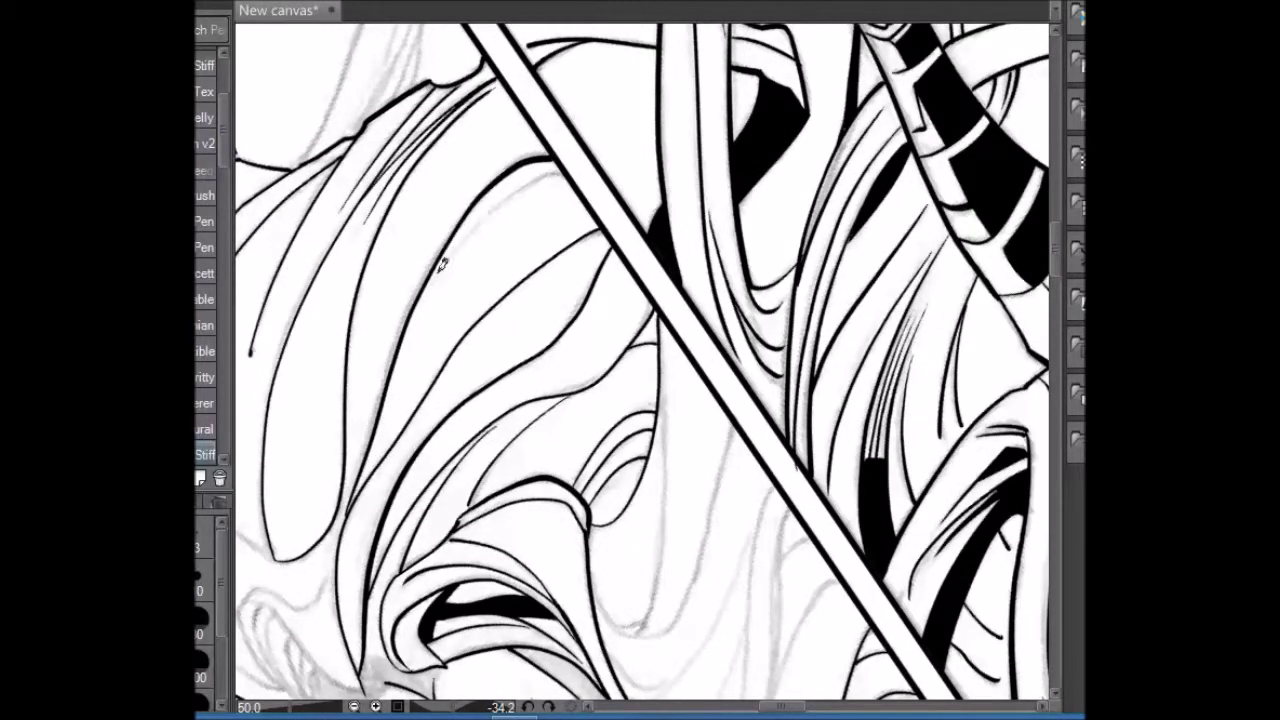
drag(441, 263, 565, 167)
drag(343, 541, 374, 453)
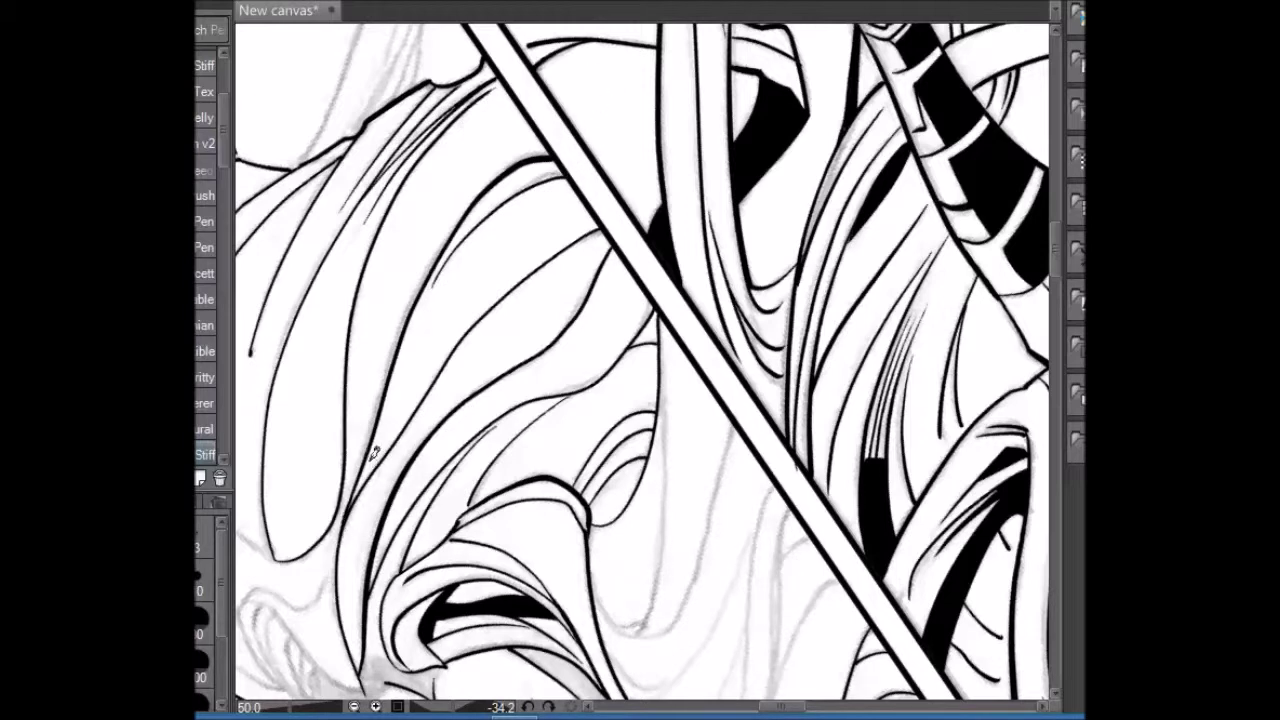
- Ink the heavy outer strands of the hanging lobe and fill the shadow gaps beside it with black
scroll(1068, 210, down, 5)
mouse_move(737, 413)
mouse_down()
mouse_move(753, 272)
mouse_move(790, 178)
mouse_up()
mouse_move(677, 404)
mouse_down()
mouse_move(724, 424)
mouse_move(779, 338)
mouse_move(792, 172)
mouse_up()
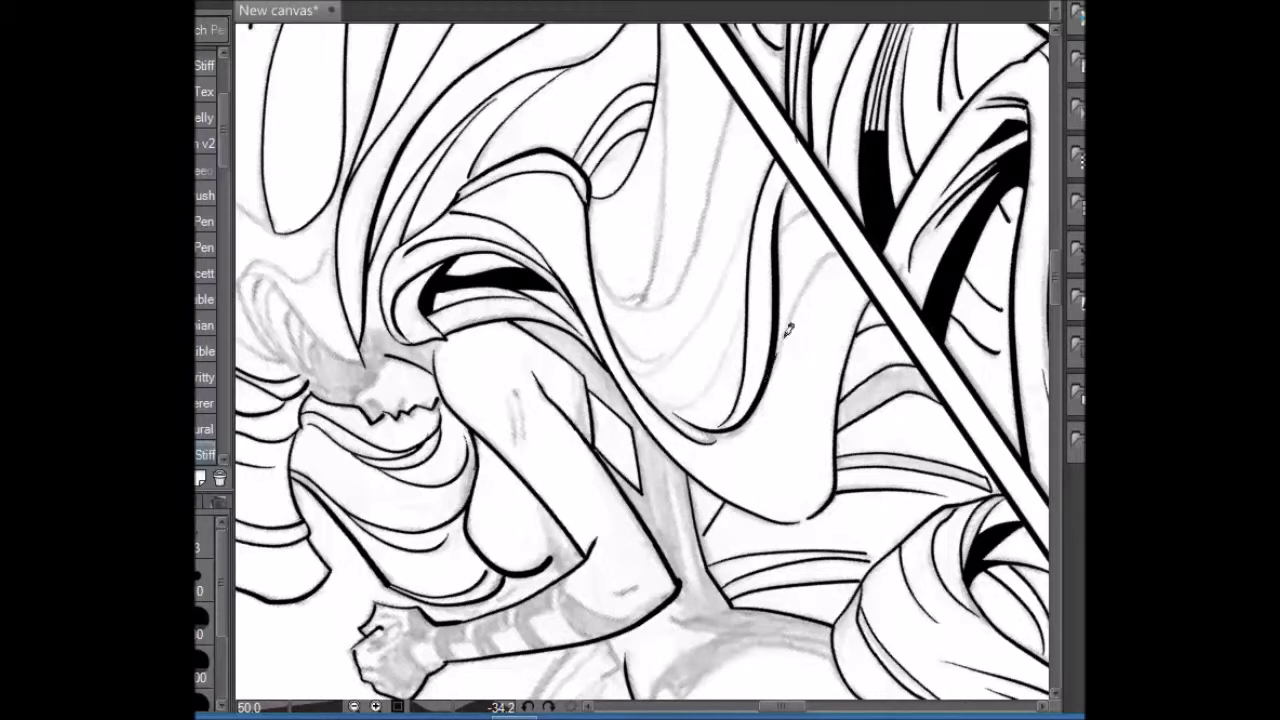
drag(935, 368, 838, 425)
drag(990, 488, 838, 458)
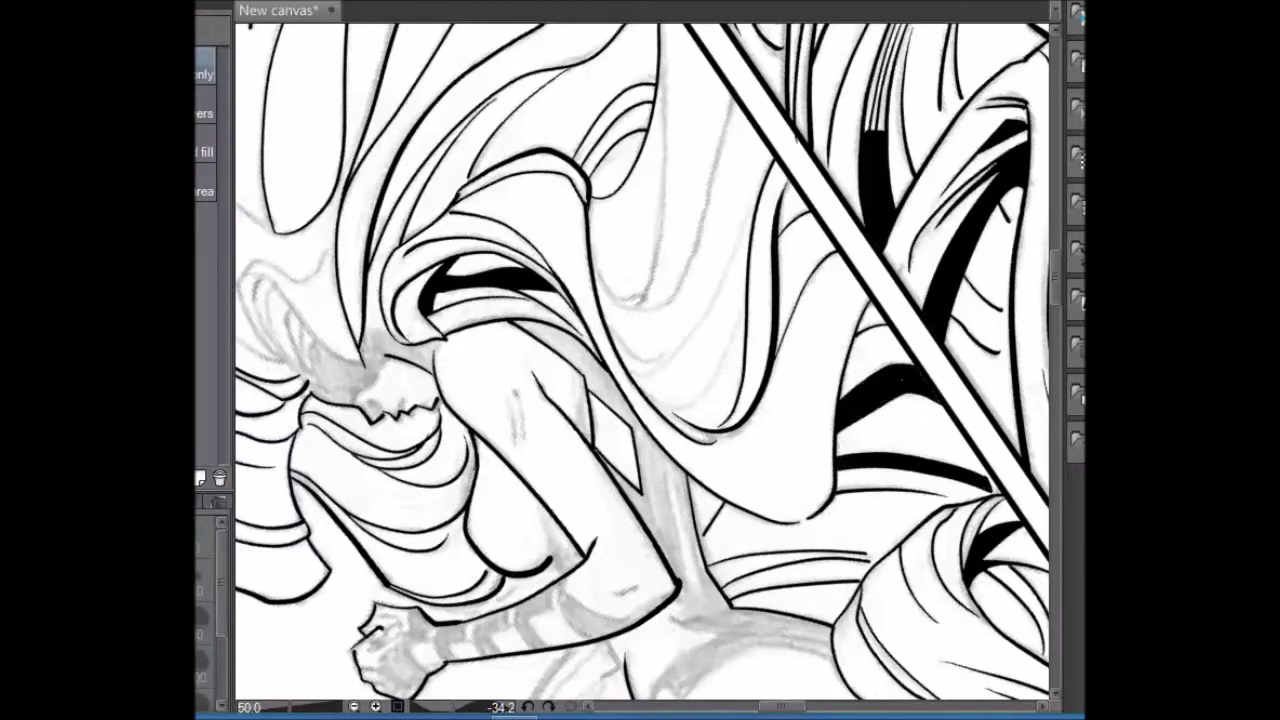
- Ink the U-shaped strand beside the looped shoulder lock and the thin curved strands inside the hanging lobe
drag(604, 265, 736, 98)
key(ctrl+z)
mouse_move(598, 276)
mouse_down()
mouse_move(727, 141)
mouse_move(736, 98)
mouse_up()
scroll(668, 355, up, 3)
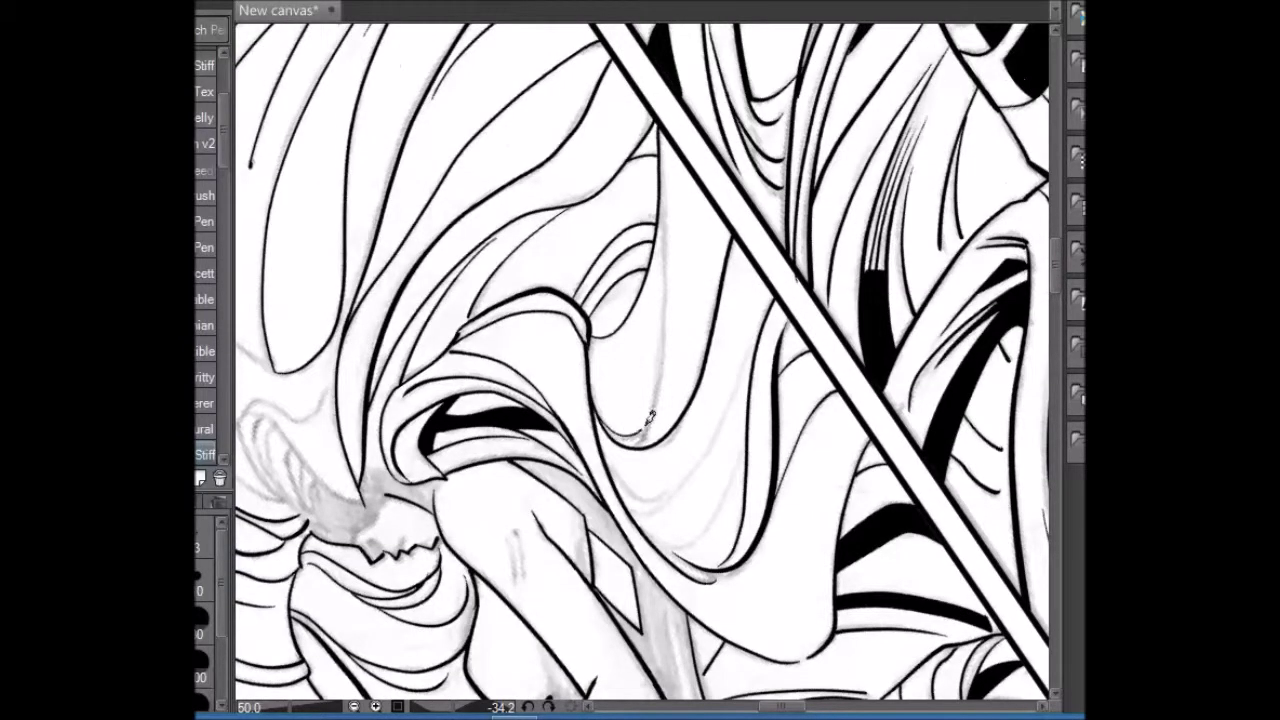
mouse_move(628, 498)
mouse_down()
mouse_move(785, 273)
mouse_move(713, 443)
mouse_move(779, 287)
mouse_up()
key(ctrl+z)
drag(651, 525, 753, 397)
key(ctrl+z)
drag(645, 528, 784, 340)
- Ink the jagged outline and curled inner folds of the front hair tuft above the face
drag(703, 248, 541, 328)
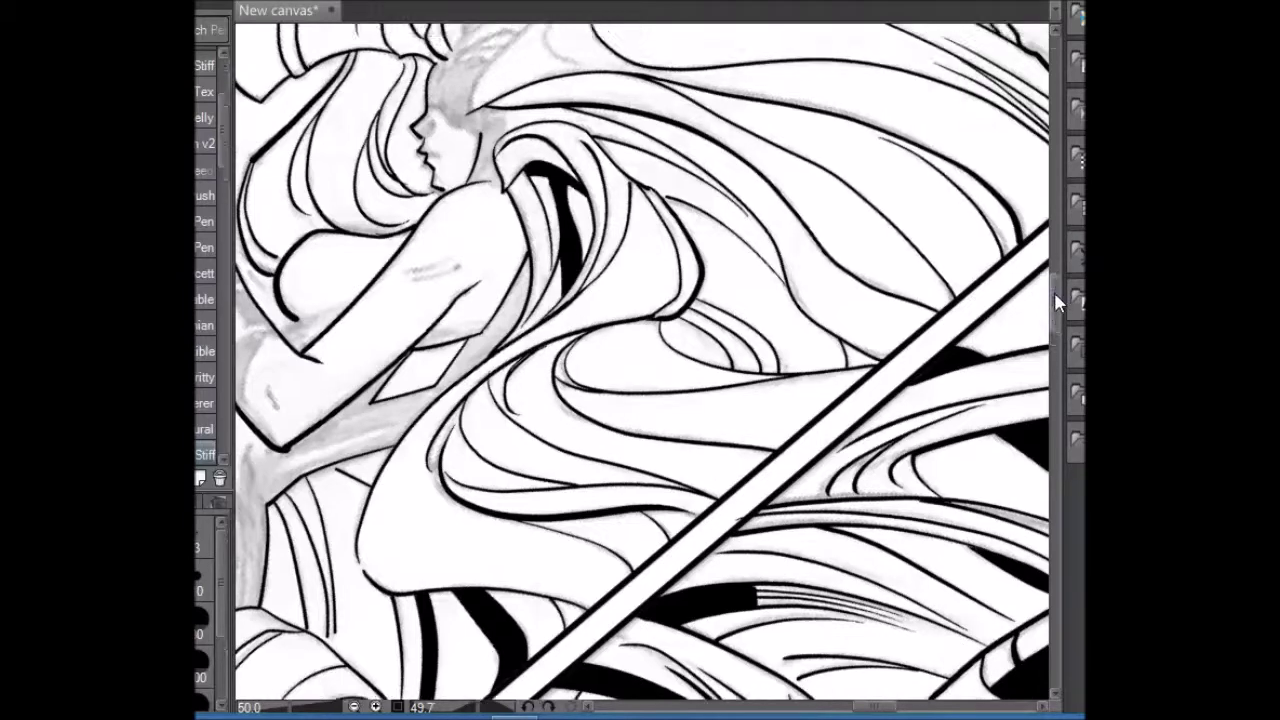
drag(562, 125, 737, 131)
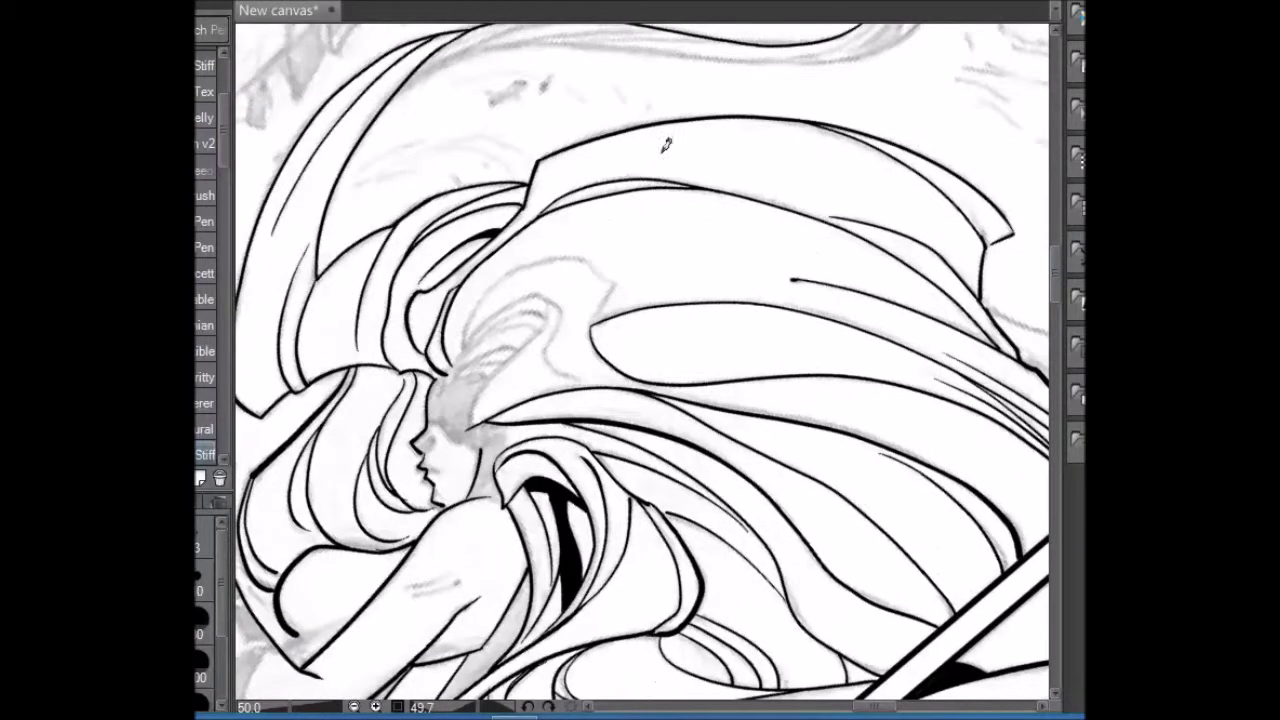
drag(386, 370, 503, 497)
drag(543, 380, 556, 512)
mouse_move(490, 378)
mouse_down()
mouse_move(553, 302)
mouse_move(487, 373)
mouse_move(539, 310)
mouse_move(589, 319)
mouse_move(588, 362)
mouse_up()
drag(516, 402, 502, 500)
drag(538, 380, 508, 448)
mouse_move(528, 376)
mouse_down()
mouse_move(500, 444)
mouse_move(512, 494)
mouse_up()
drag(722, 242, 658, 390)
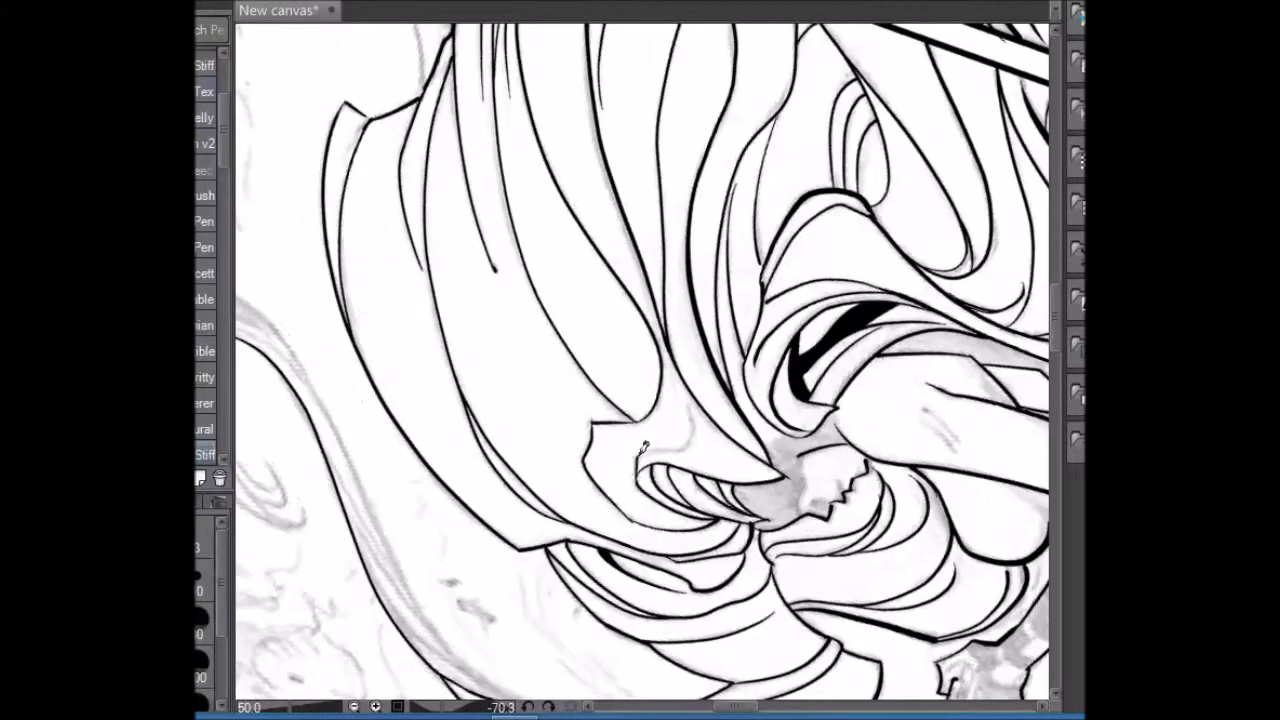
- Ink the edges and inner strands of the lock rising from behind the hair mass to the panel border
drag(882, 197, 464, 110)
drag(450, 63, 412, 322)
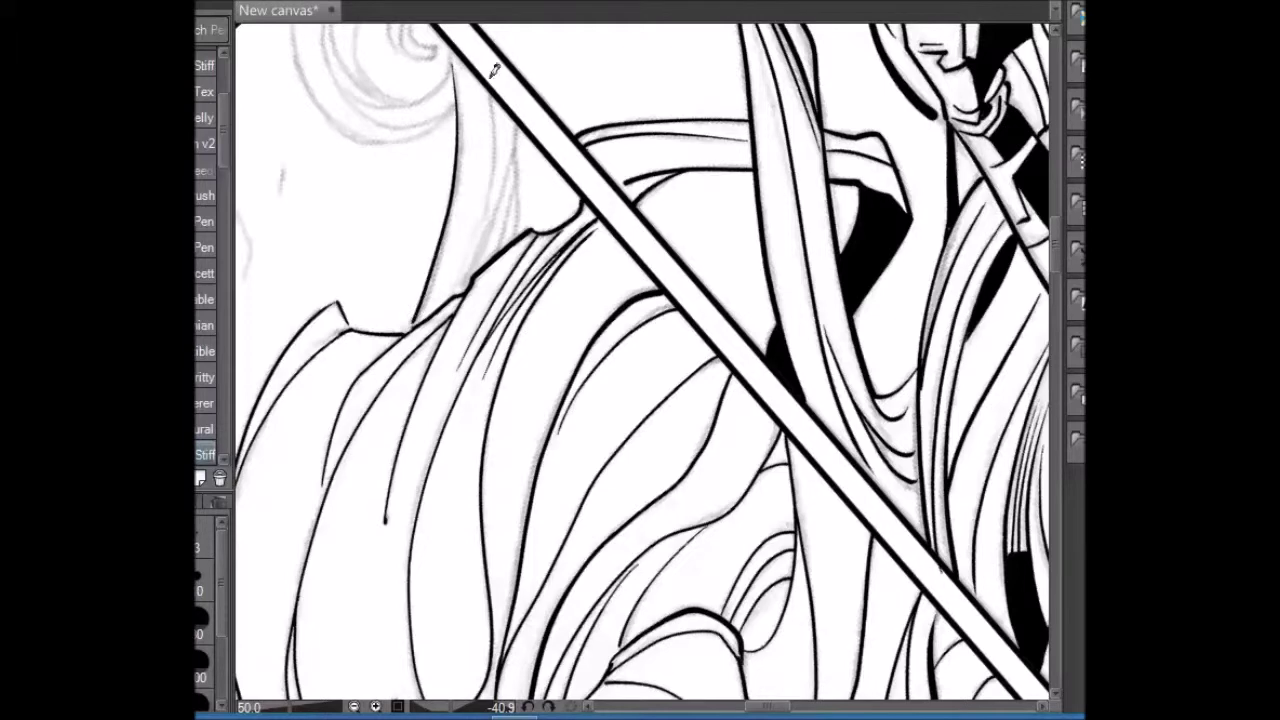
drag(521, 118, 468, 278)
mouse_move(519, 150)
mouse_down()
mouse_move(494, 255)
mouse_move(537, 95)
mouse_move(463, 262)
mouse_up()
drag(504, 92, 489, 162)
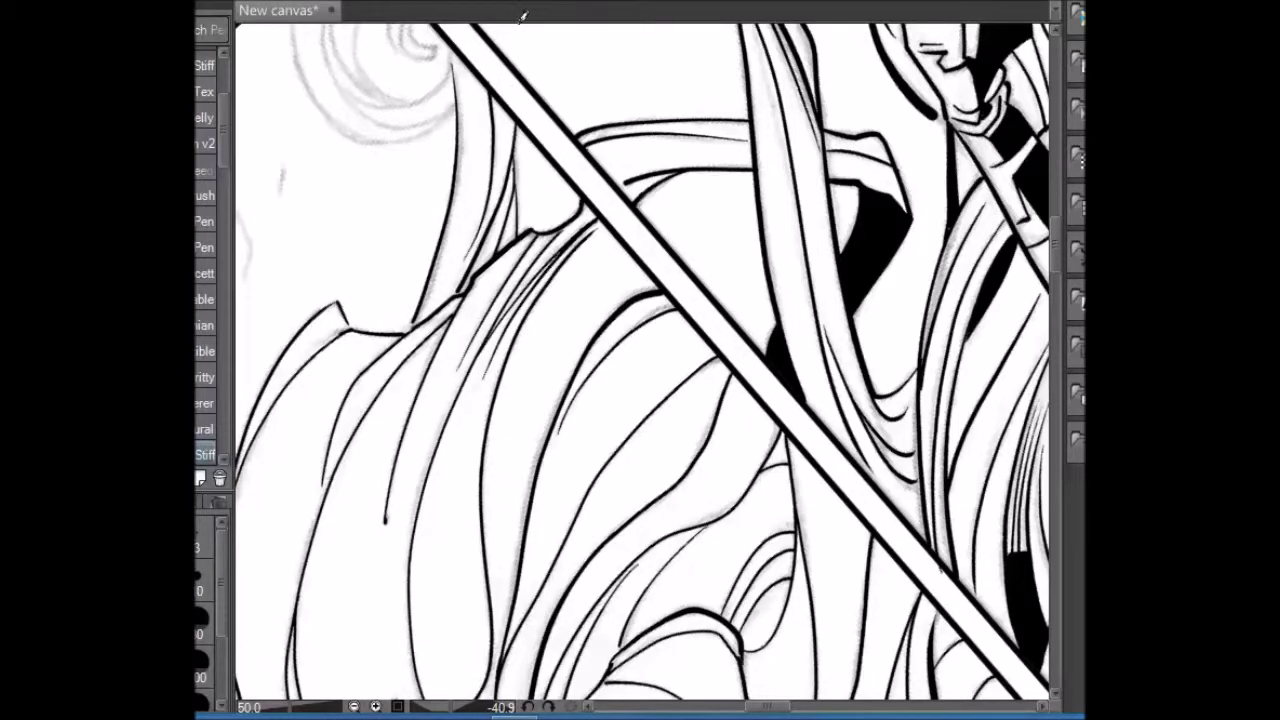
- Ink the small hooked core and inner arc of the spiral curl at the panel's upper corner
scroll(640, 360, up, 3)
drag(420, 163, 611, 22)
mouse_move(532, 130)
mouse_down()
mouse_move(515, 182)
mouse_move(505, 155)
mouse_up()
mouse_move(467, 195)
mouse_down()
mouse_move(483, 110)
mouse_move(538, 90)
mouse_up()
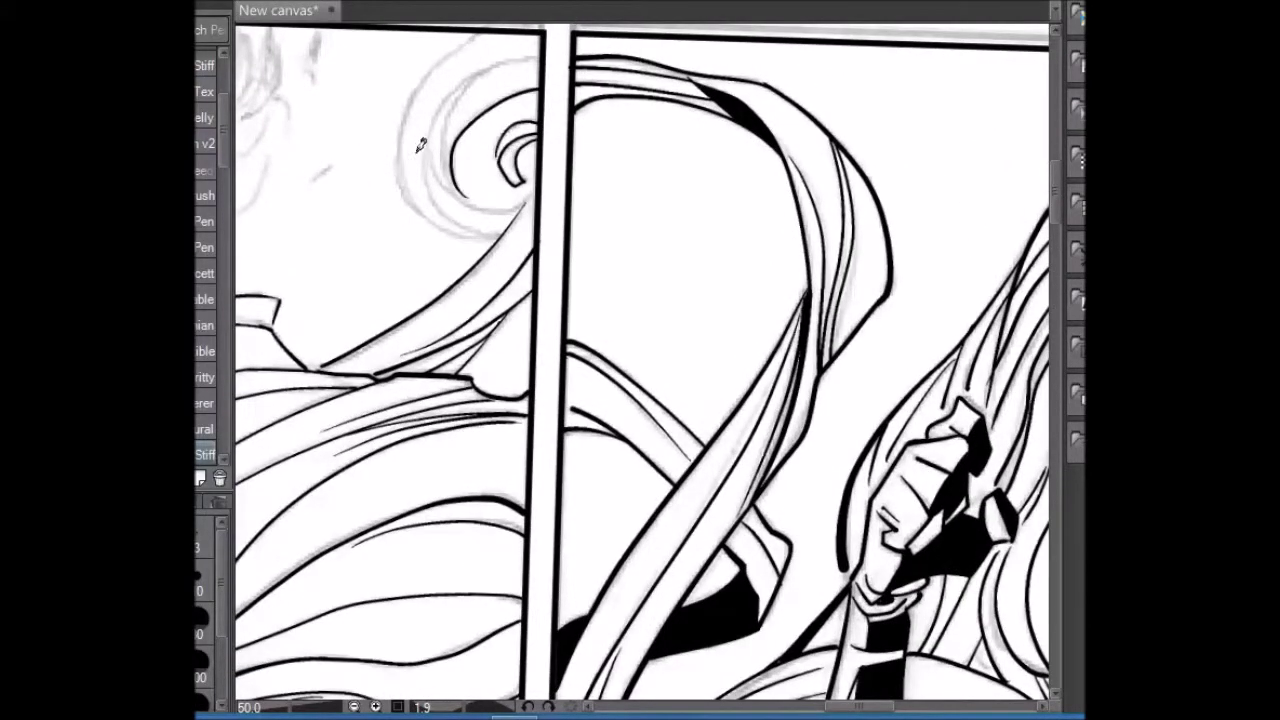
- Ink the outer arcs of the spiral curl, carrying them around to the rising lock at the panel border
mouse_move(614, 23)
mouse_down()
mouse_move(786, 175)
mouse_move(775, 216)
mouse_up()
key(ctrl+z)
mouse_move(808, 134)
mouse_down()
mouse_move(775, 226)
mouse_move(783, 165)
mouse_move(777, 220)
mouse_up()
key(ctrl+z)
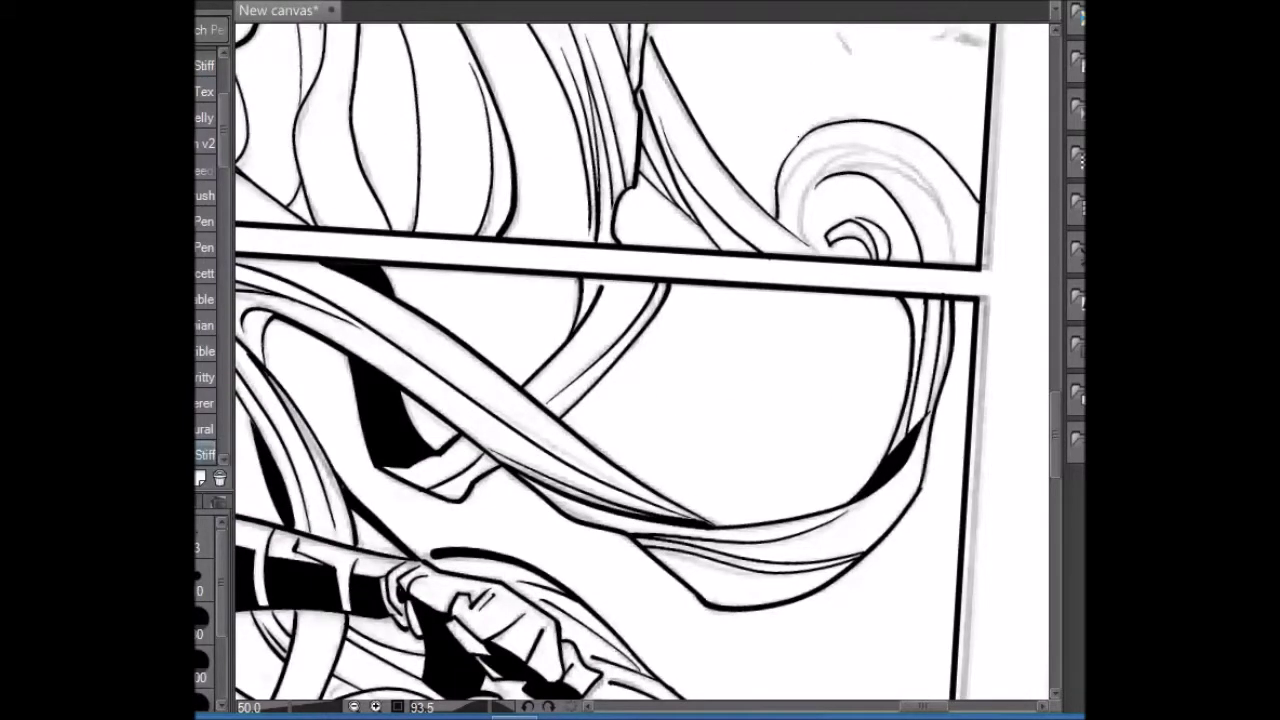
mouse_move(972, 216)
mouse_down()
mouse_move(760, 130)
mouse_move(462, 86)
mouse_move(476, 252)
mouse_up()
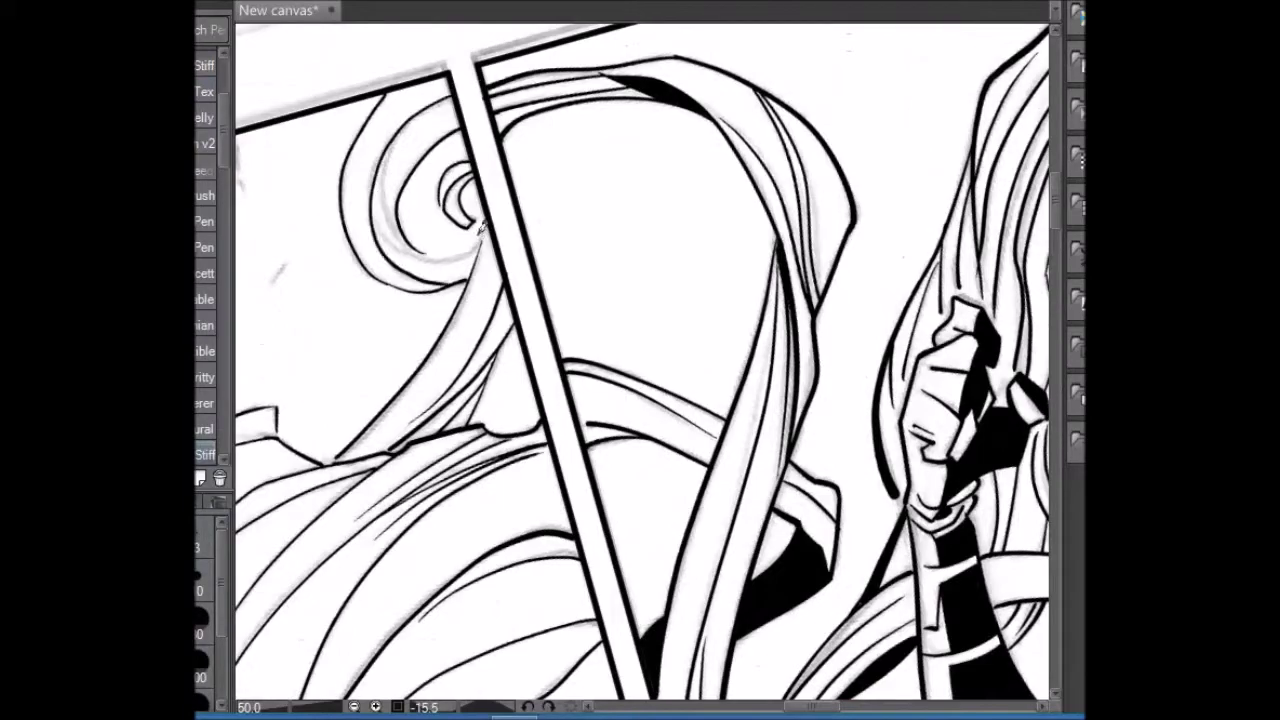
- Close the inner ring of the spiral curl and ink the fold lines along its band
drag(528, 11, 672, 163)
mouse_move(700, 70)
mouse_down()
mouse_move(388, 197)
mouse_move(460, 86)
mouse_move(390, 200)
mouse_move(488, 432)
mouse_up()
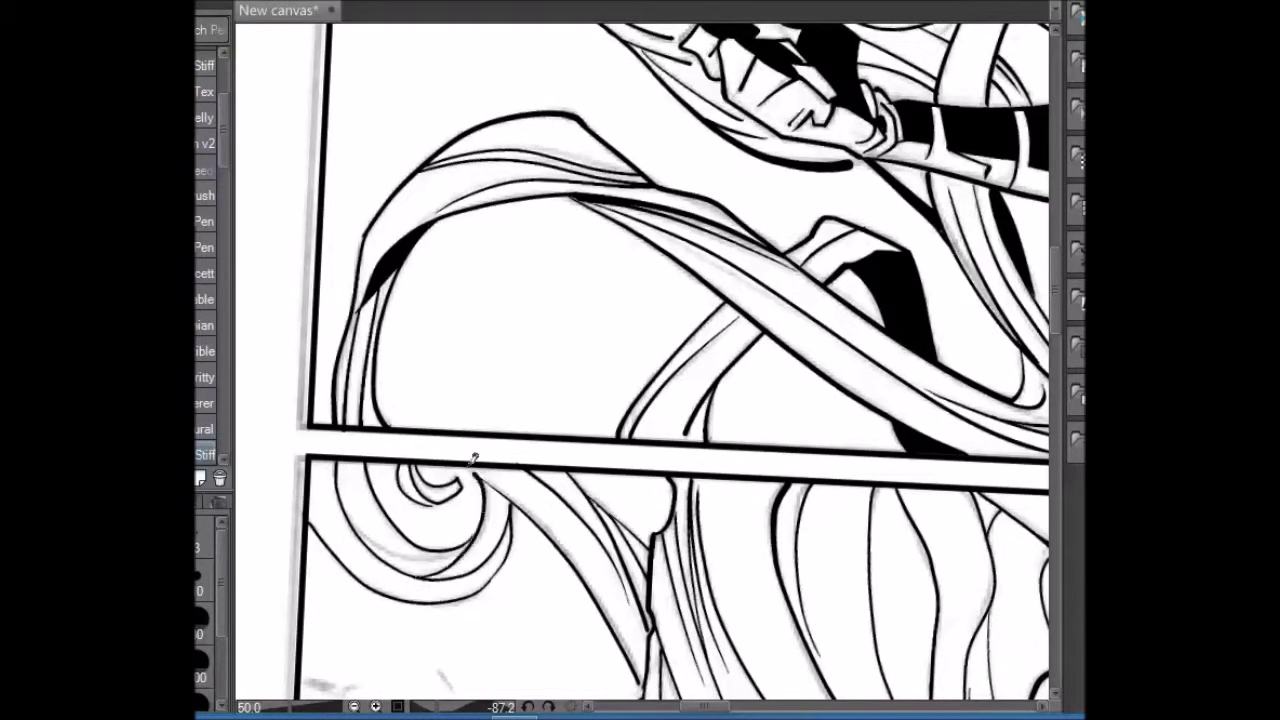
mouse_move(480, 466)
mouse_down()
mouse_move(441, 96)
mouse_move(436, 200)
mouse_up()
drag(440, 90, 444, 175)
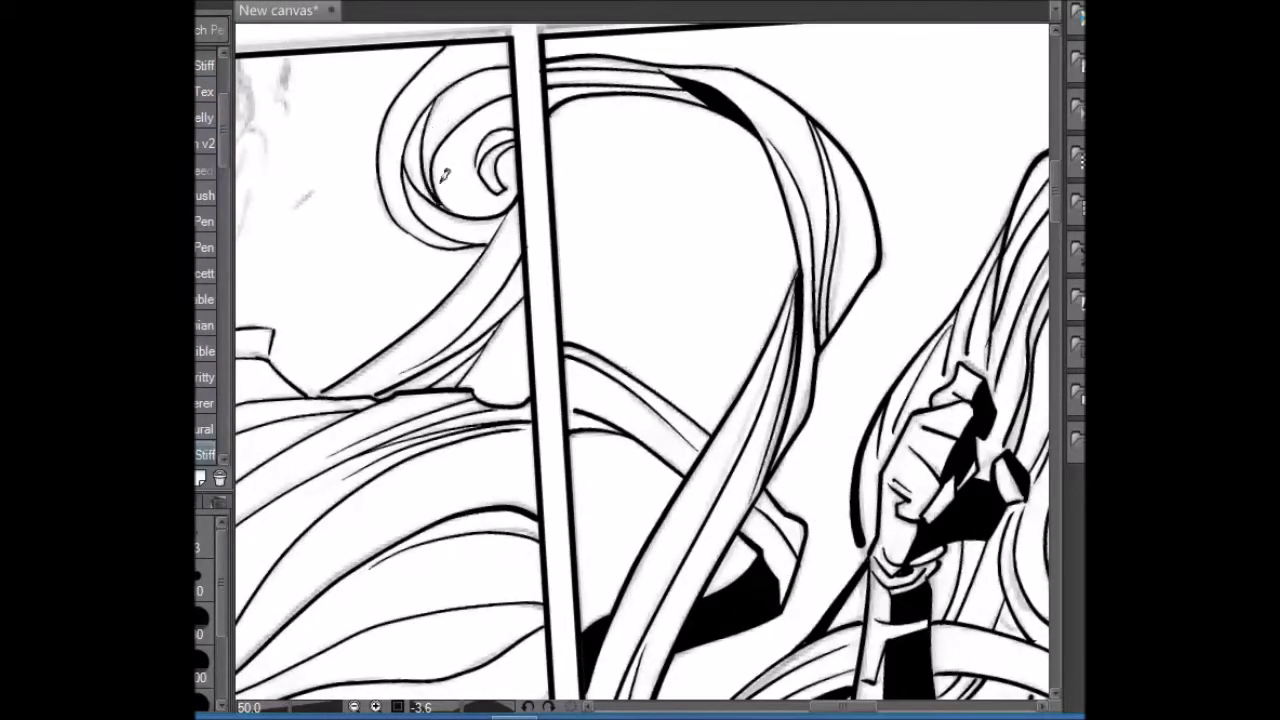
drag(467, 62, 378, 238)
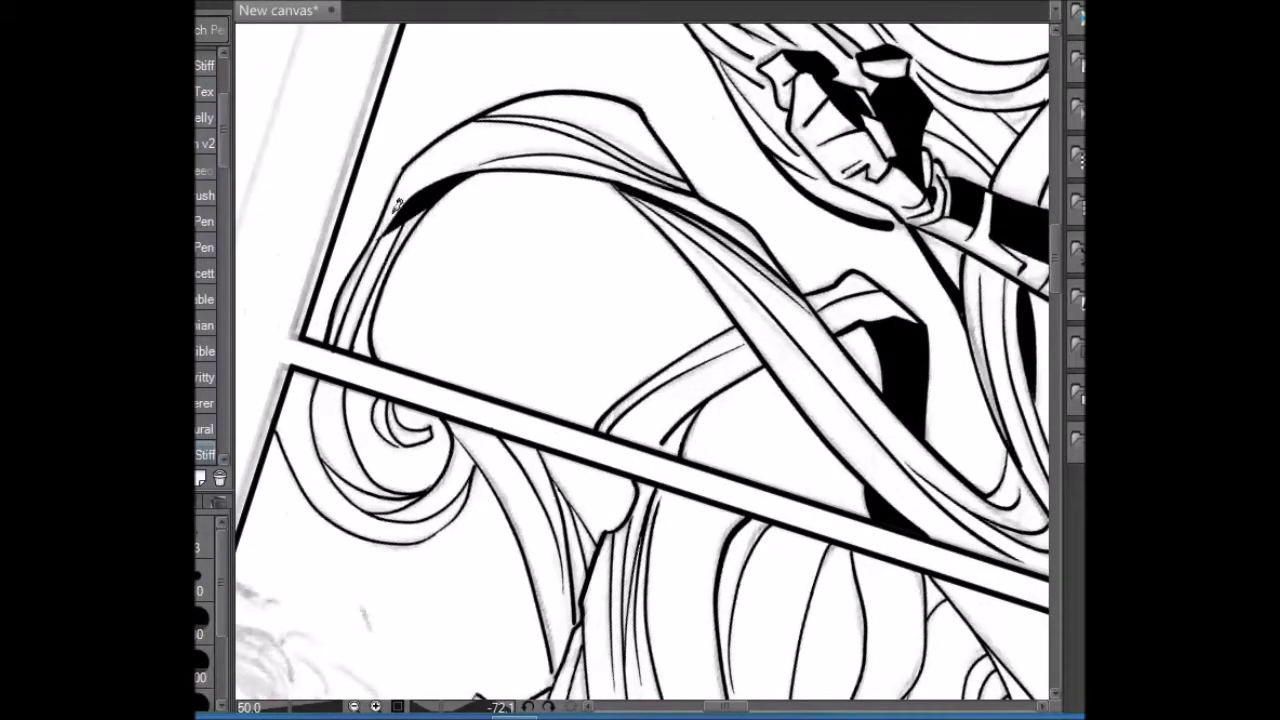
- Ink the outer outline and inner lines of the hooked tip on the long outer lock
scroll(762, 148, down, 5)
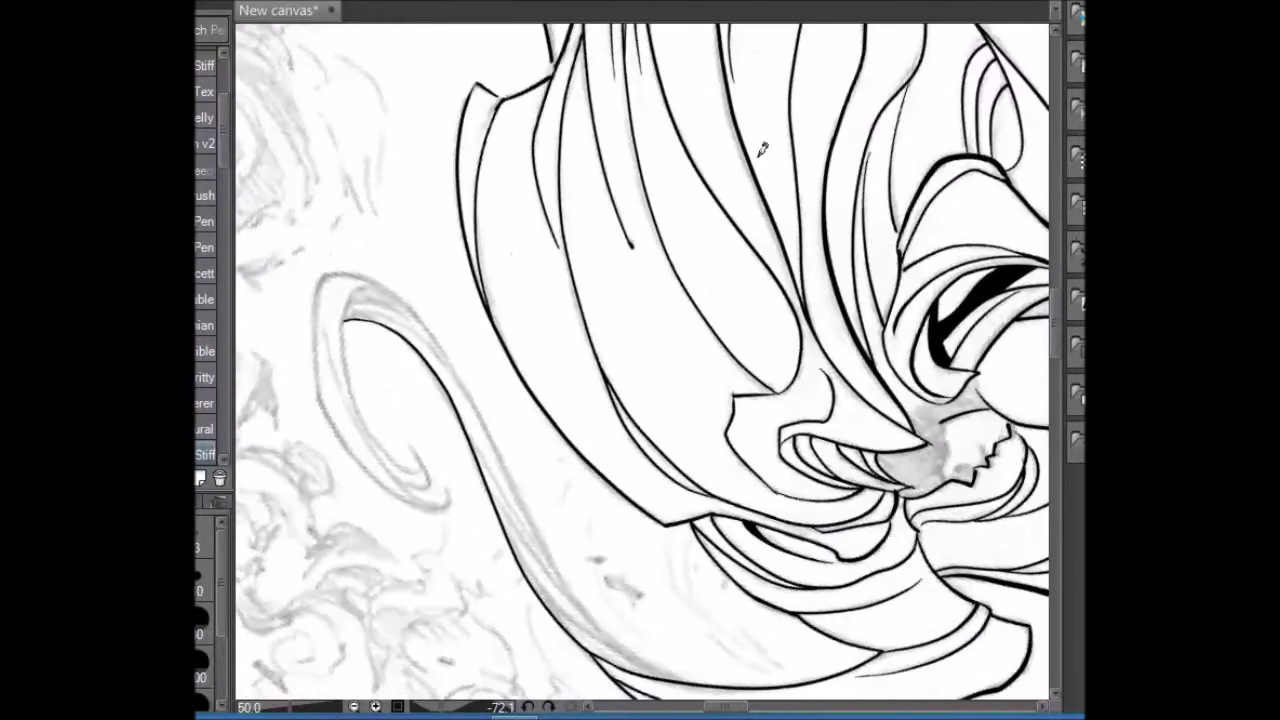
mouse_move(356, 155)
mouse_down()
mouse_move(434, 251)
mouse_move(437, 105)
mouse_up()
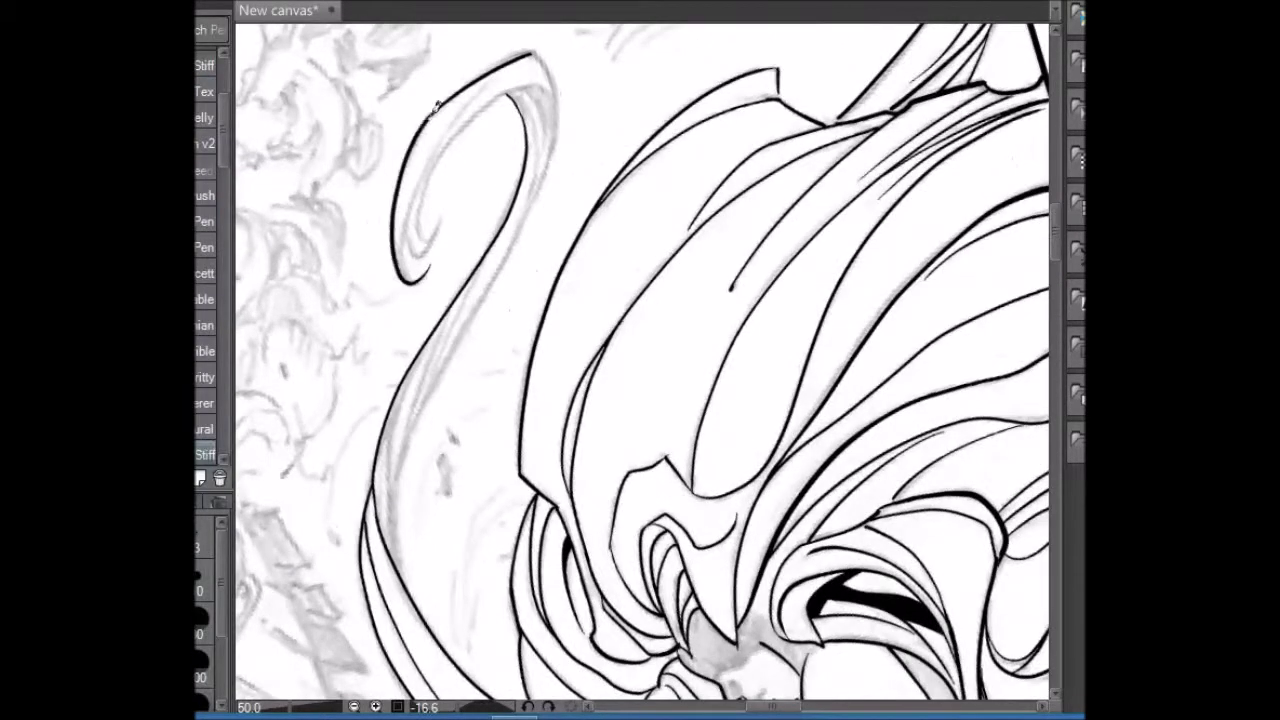
mouse_move(411, 268)
mouse_down()
mouse_move(447, 138)
mouse_move(516, 88)
mouse_up()
mouse_move(410, 228)
mouse_down()
mouse_move(451, 196)
mouse_move(425, 230)
mouse_move(516, 86)
mouse_up()
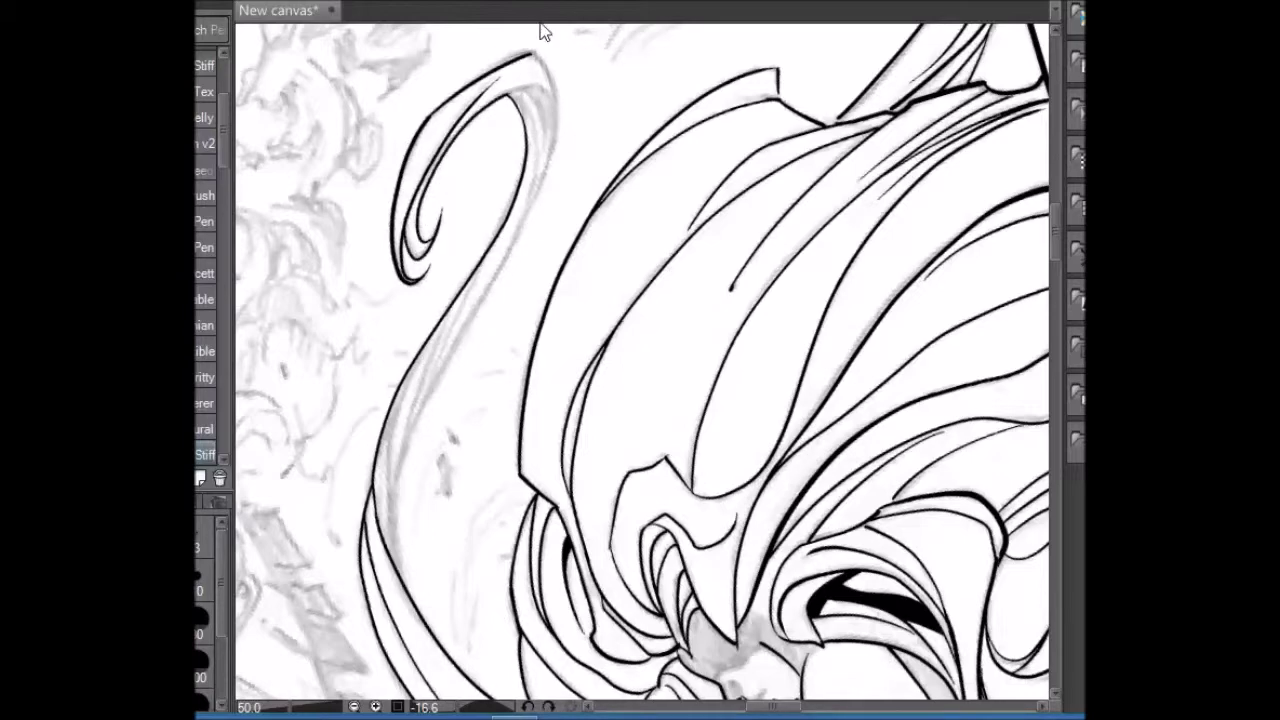
- Ink the overlapping fold lines along the stem of the long outer lock, undoing the last stroke
scroll(540, 35, down, 5)
mouse_move(438, 62)
mouse_down()
mouse_move(410, 116)
mouse_move(395, 300)
mouse_up()
drag(400, 215, 395, 316)
key(minus)
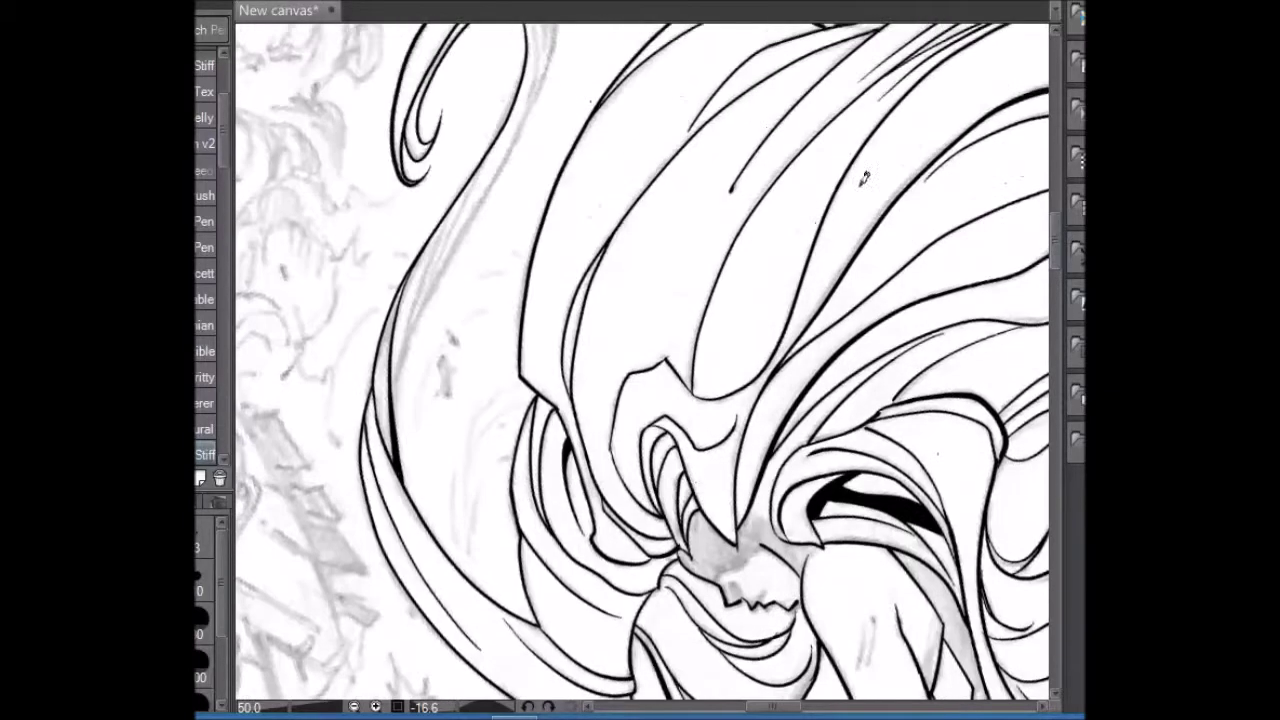
key(minus)
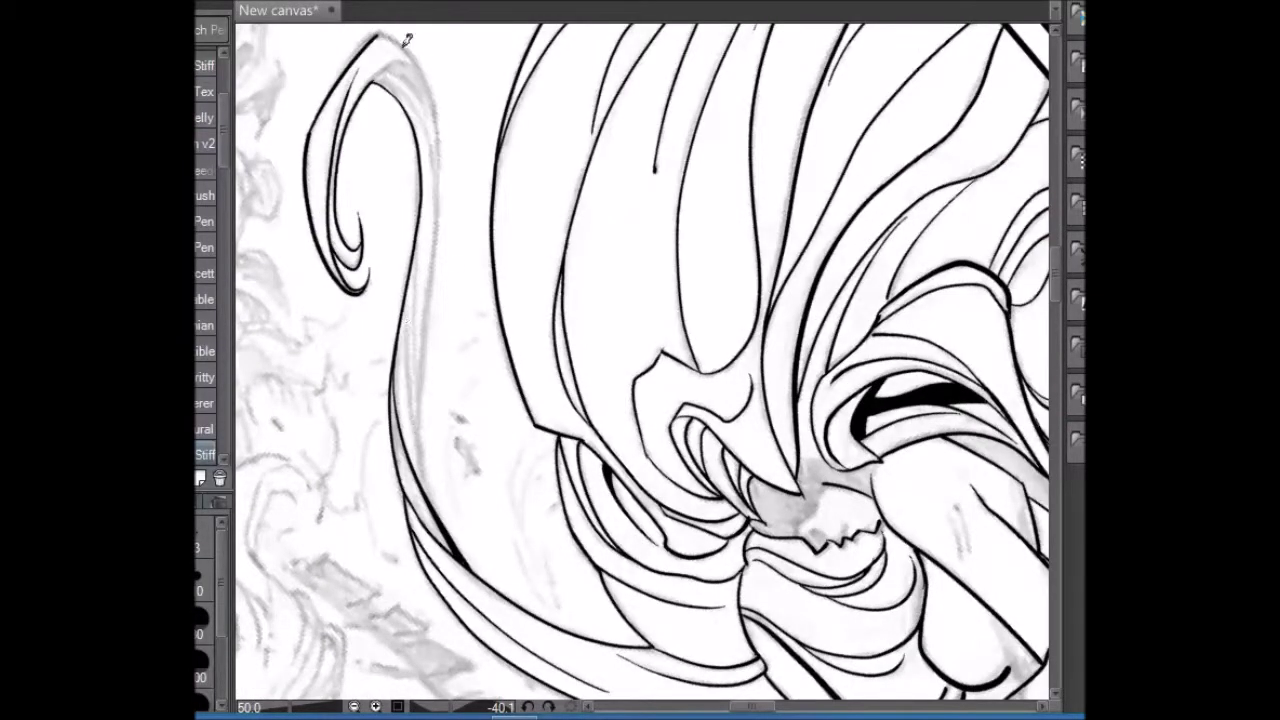
drag(412, 356, 424, 490)
drag(419, 252, 421, 432)
key(ctrl+z)
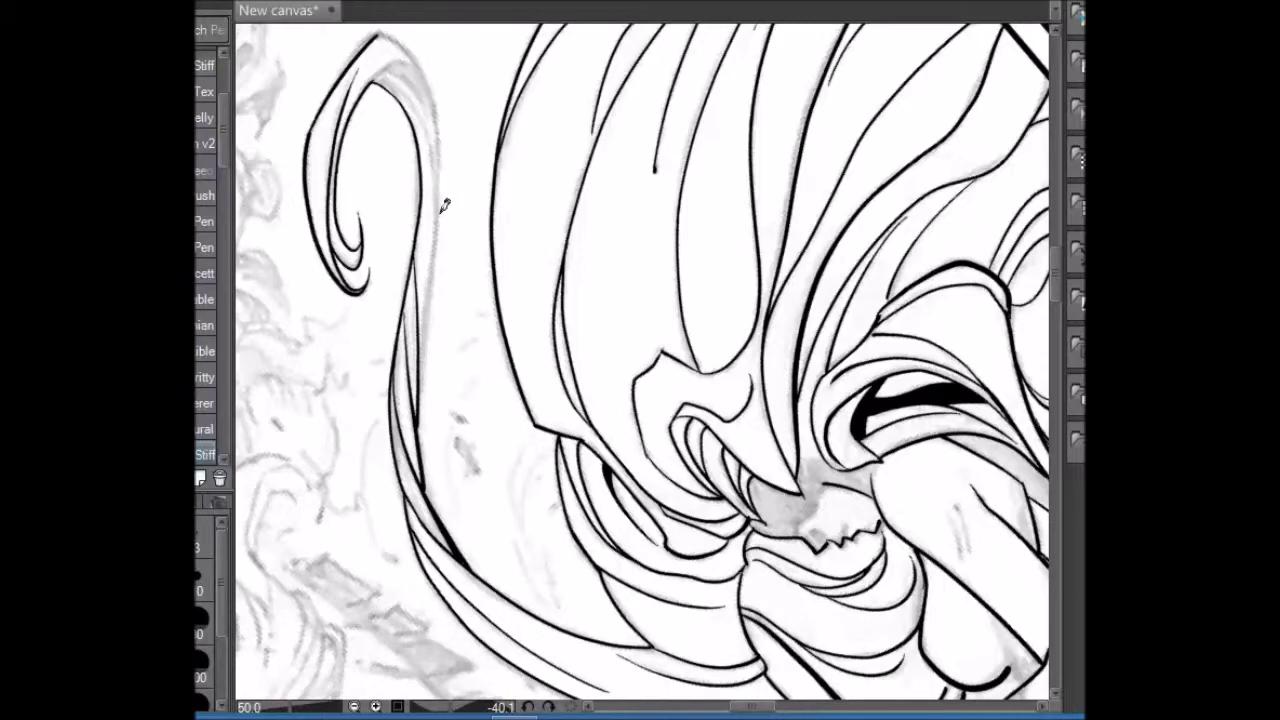
- Ink the remaining edge of the long outer lock from the bend at its tip down to the stem folds
key(minus)
key(minus)
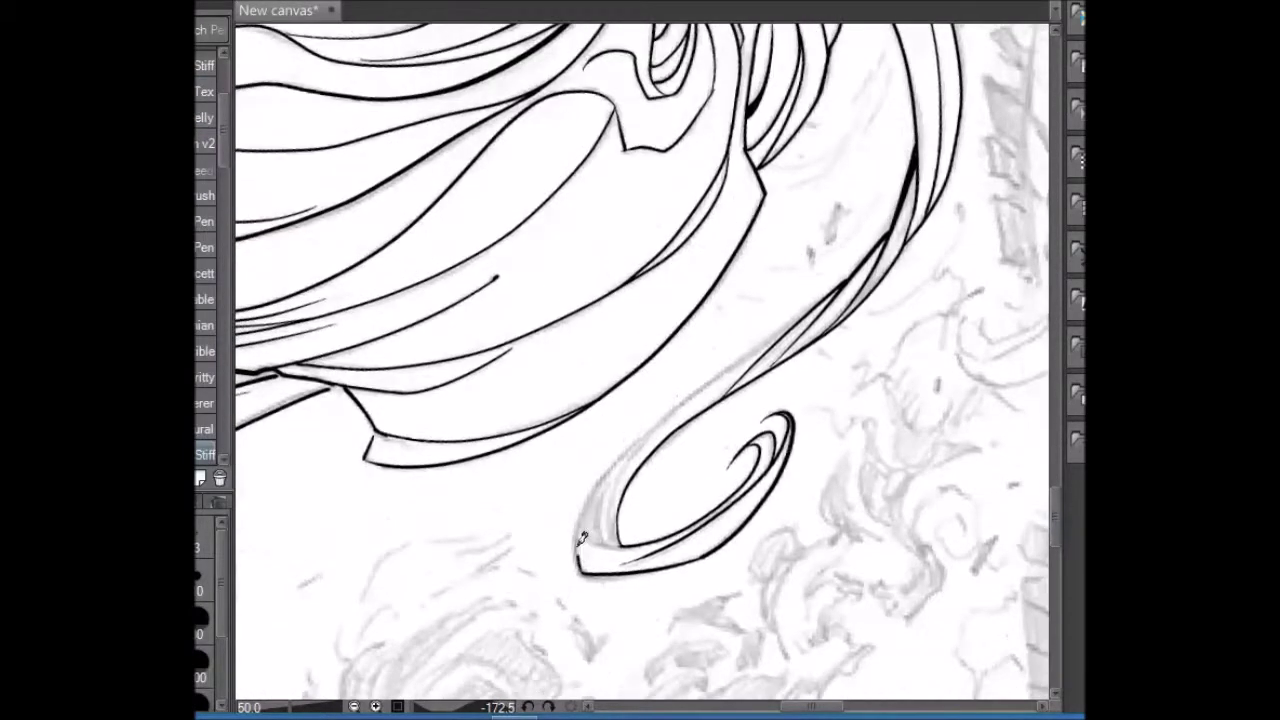
drag(585, 555, 843, 278)
key(minus)
key(h)
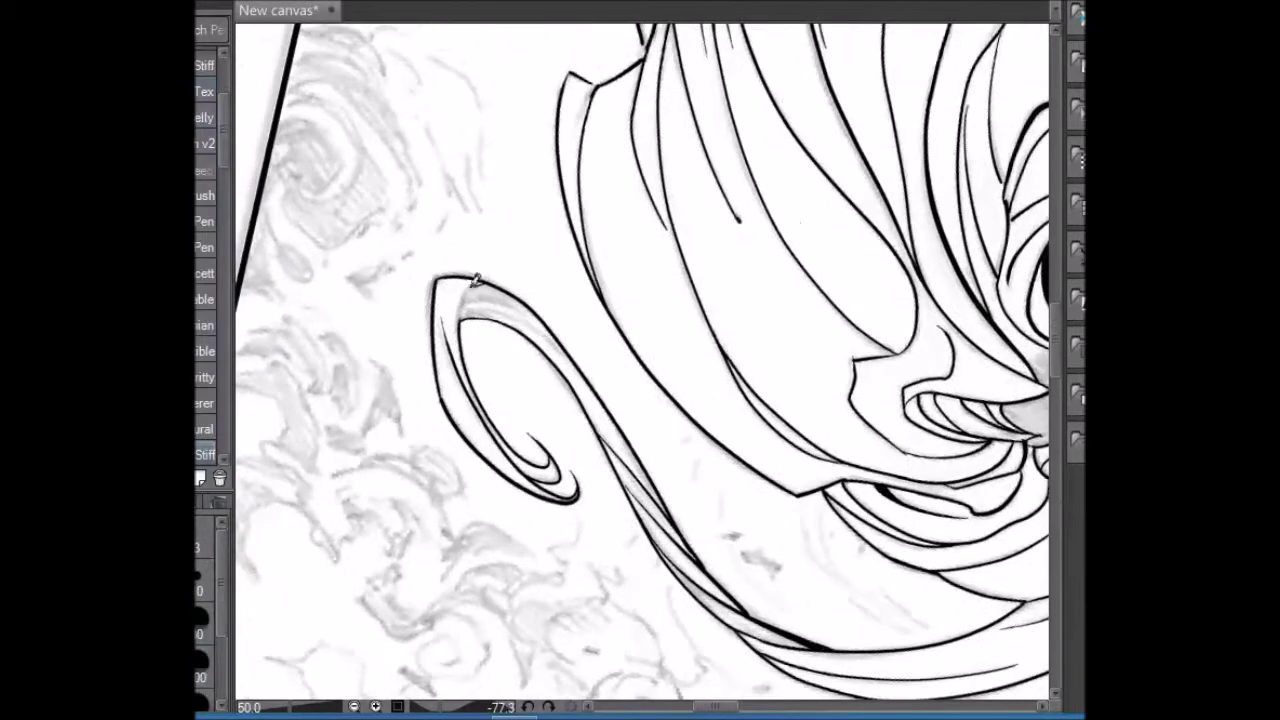
- Ink the shadow lines inside the bend of the long lock's tip and fill the enclosed gap with black
key(h)
drag(638, 458, 645, 548)
drag(668, 424, 640, 546)
drag(632, 492, 645, 552)
key(g)
click(630, 512)
key(p)
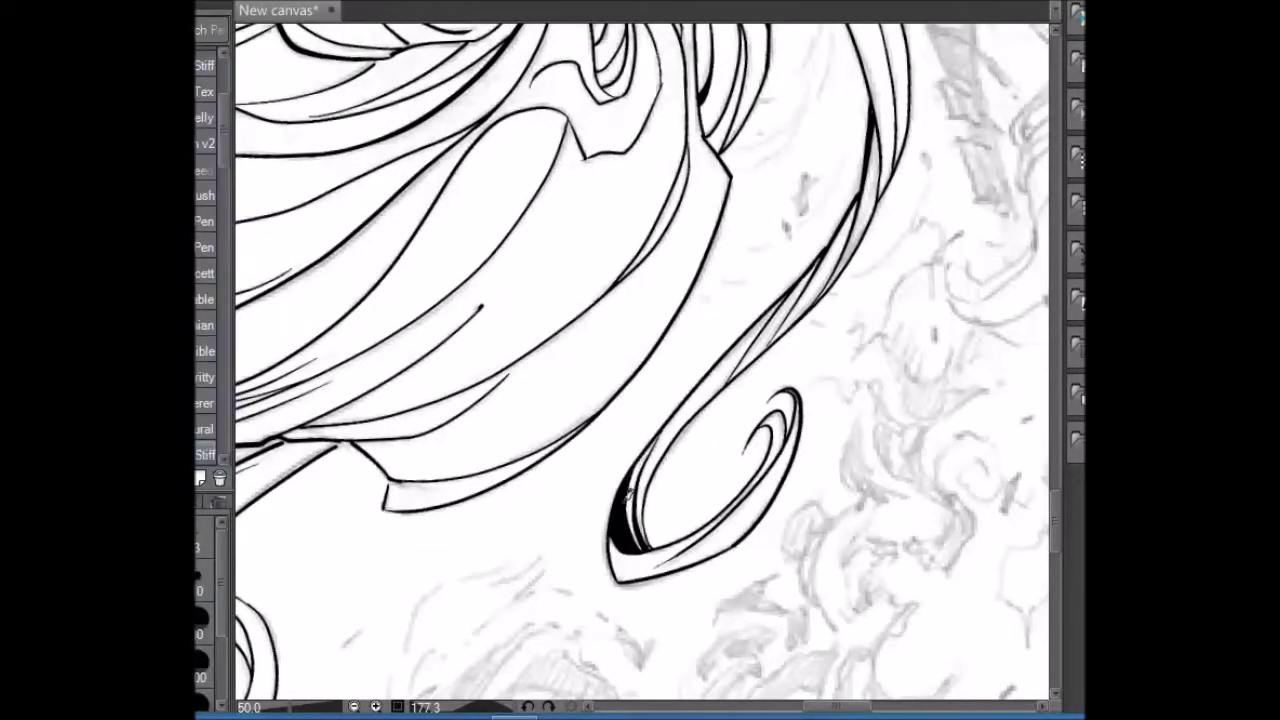
- Ink the costume's leg-opening edge at the hip and the shadow lines down the back beside the upper arm
key(ctrl+0)
key(ctrl+minus)
scroll(650, 360, down, 1)
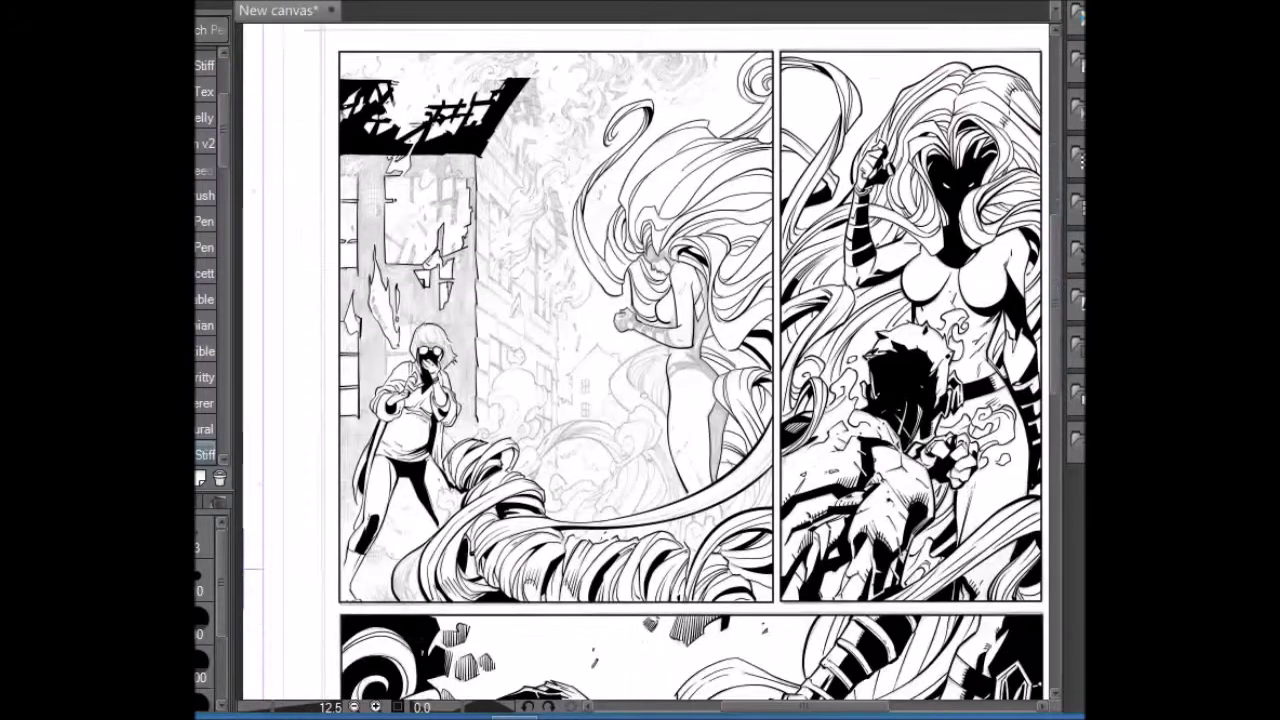
key(ctrl+plus)
key(ctrl+plus)
key(ctrl+plus)
key(ctrl+plus)
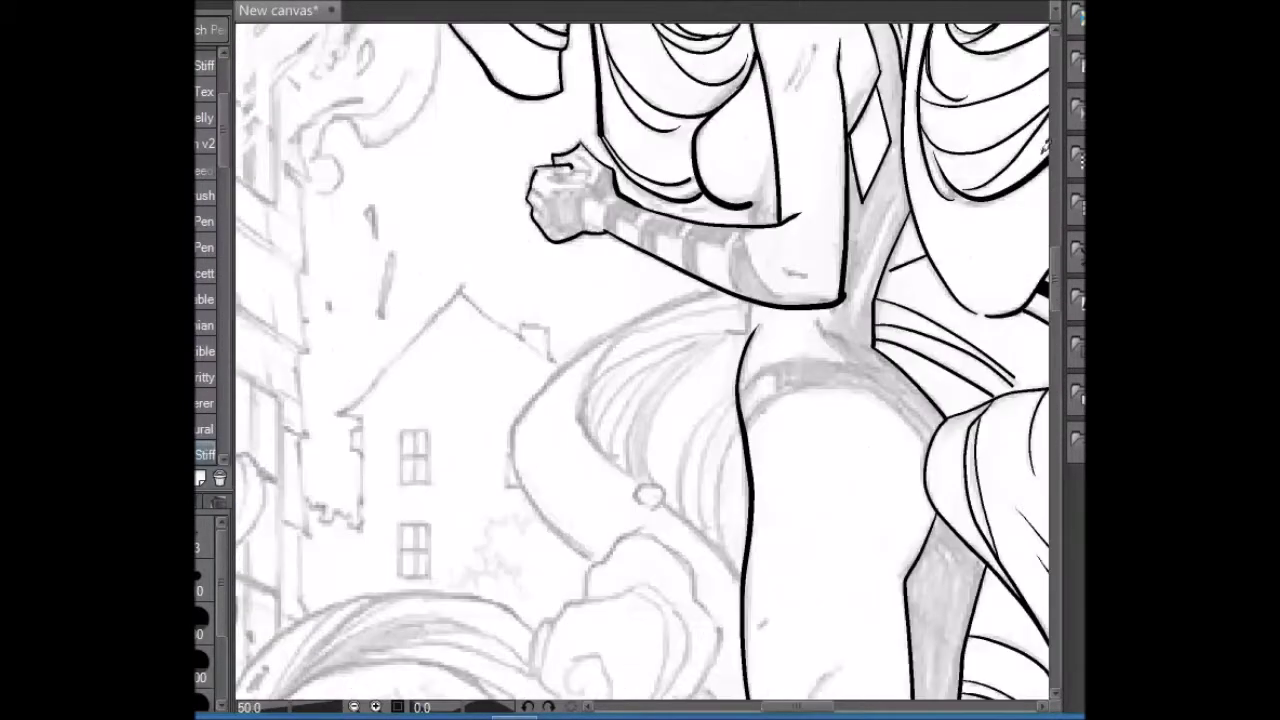
key(ctrl+z)
drag(852, 330, 915, 152)
key(ctrl+z)
key(r)
mouse_move(836, 310)
mouse_down()
mouse_move(751, 517)
mouse_move(790, 283)
mouse_move(686, 177)
mouse_move(760, 190)
mouse_up()
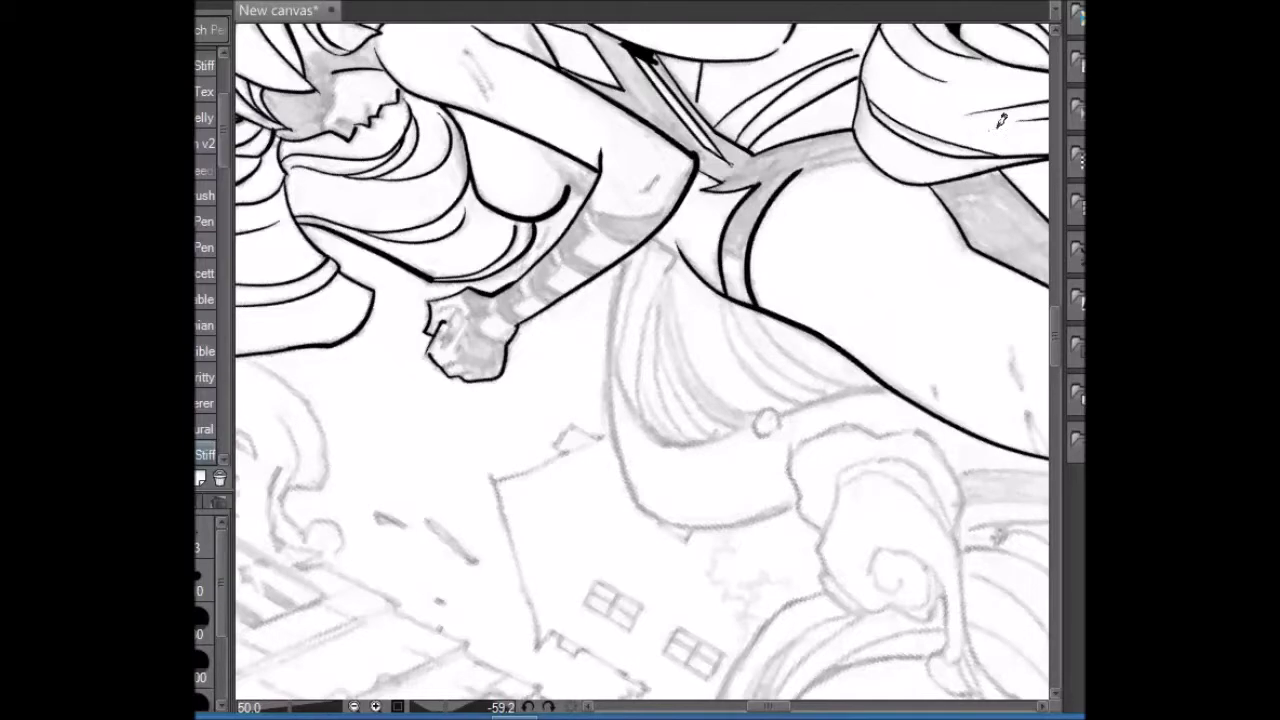
drag(1000, 121, 548, 80)
mouse_move(754, 240)
mouse_down()
mouse_move(1054, 283)
mouse_move(756, 300)
mouse_move(760, 330)
mouse_up()
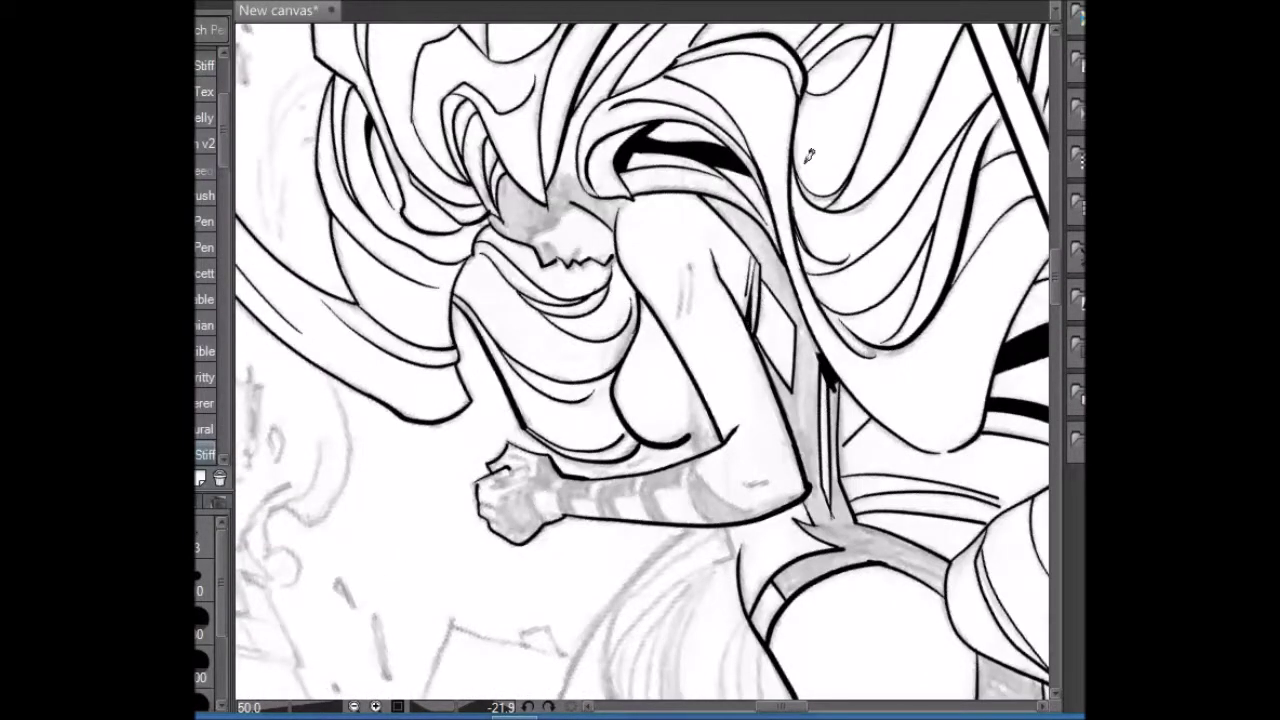
- Ink the costume's edge down the back, the upper arm's shading marks and the first glove bands, and fill the costume panels with black
drag(740, 230, 830, 500)
drag(692, 256, 686, 314)
drag(729, 194, 648, 540)
mouse_move(640, 455)
mouse_down()
mouse_move(626, 536)
mouse_move(594, 470)
mouse_move(582, 506)
mouse_up()
mouse_move(586, 460)
mouse_down()
mouse_move(572, 500)
mouse_move(548, 484)
mouse_up()
drag(586, 444, 576, 458)
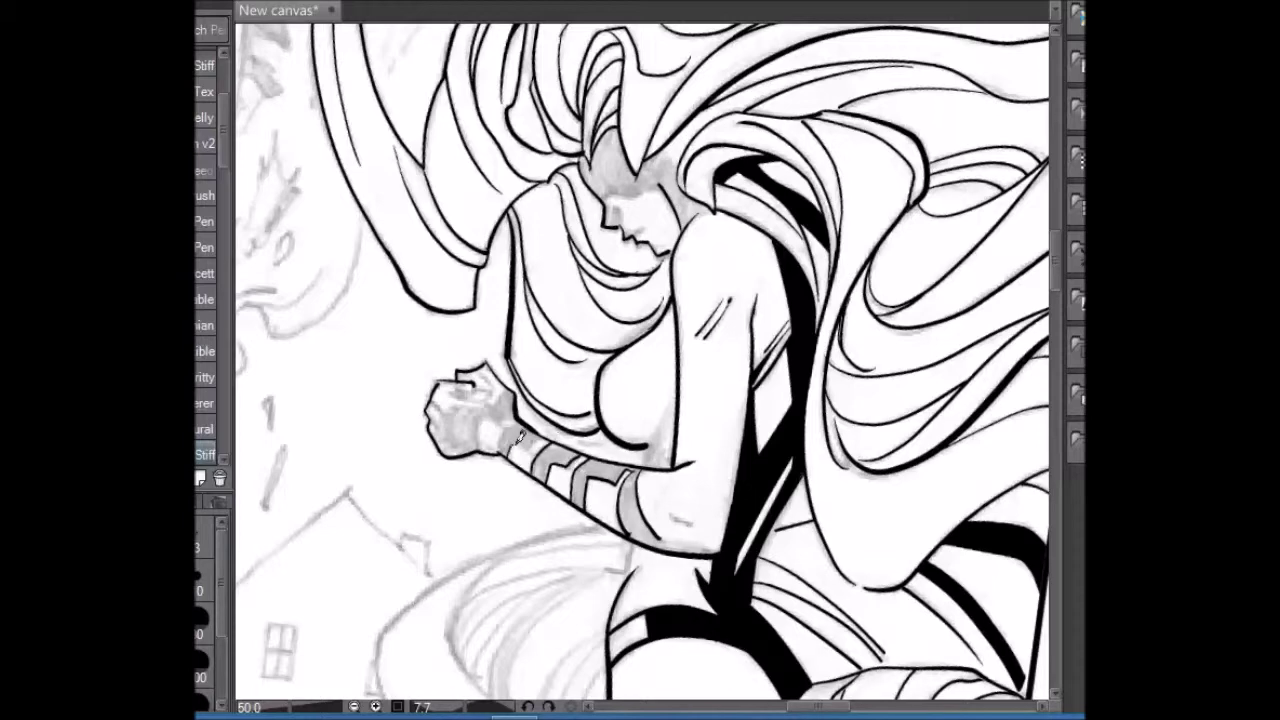
- Ink the fist's knuckle and thumb details, the remaining forearm bands and the shadow lines on the torso beside the elbow
drag(764, 300, 690, 245)
drag(476, 342, 446, 406)
drag(796, 84, 516, 296)
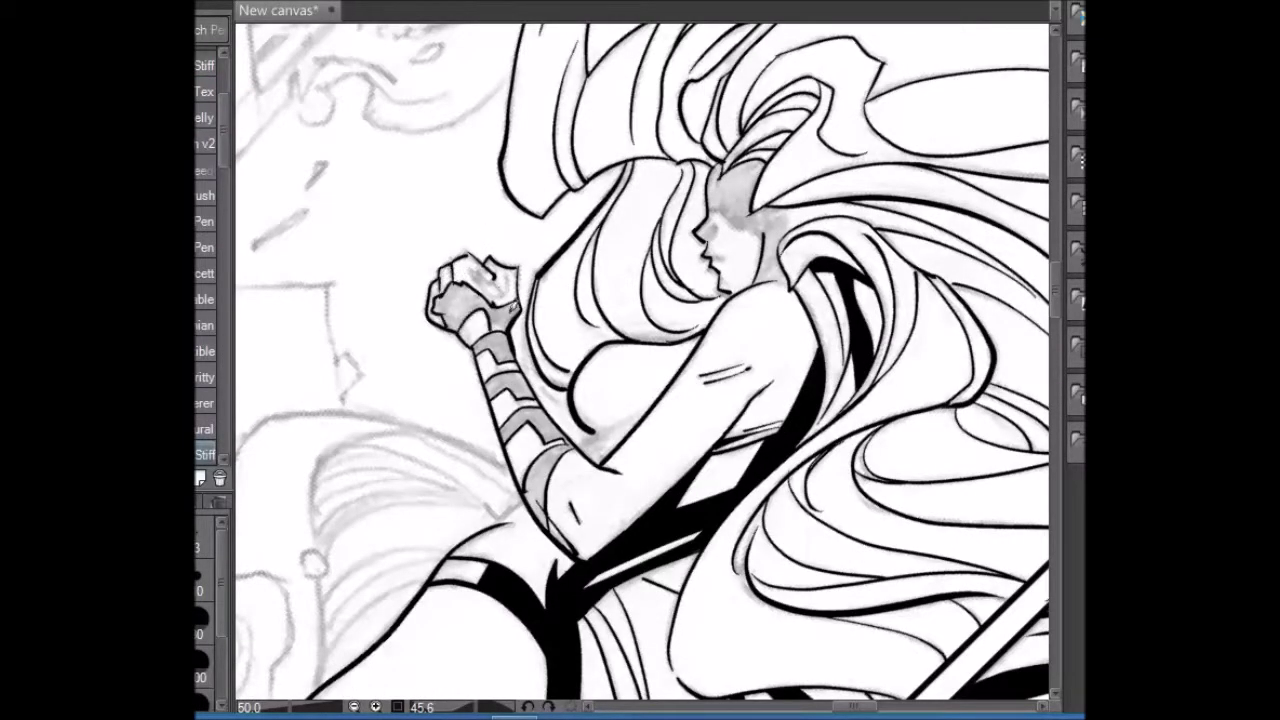
drag(478, 270, 516, 296)
mouse_move(545, 73)
mouse_down()
mouse_move(620, 200)
mouse_move(690, 380)
mouse_up()
drag(690, 380, 704, 464)
drag(698, 418, 720, 462)
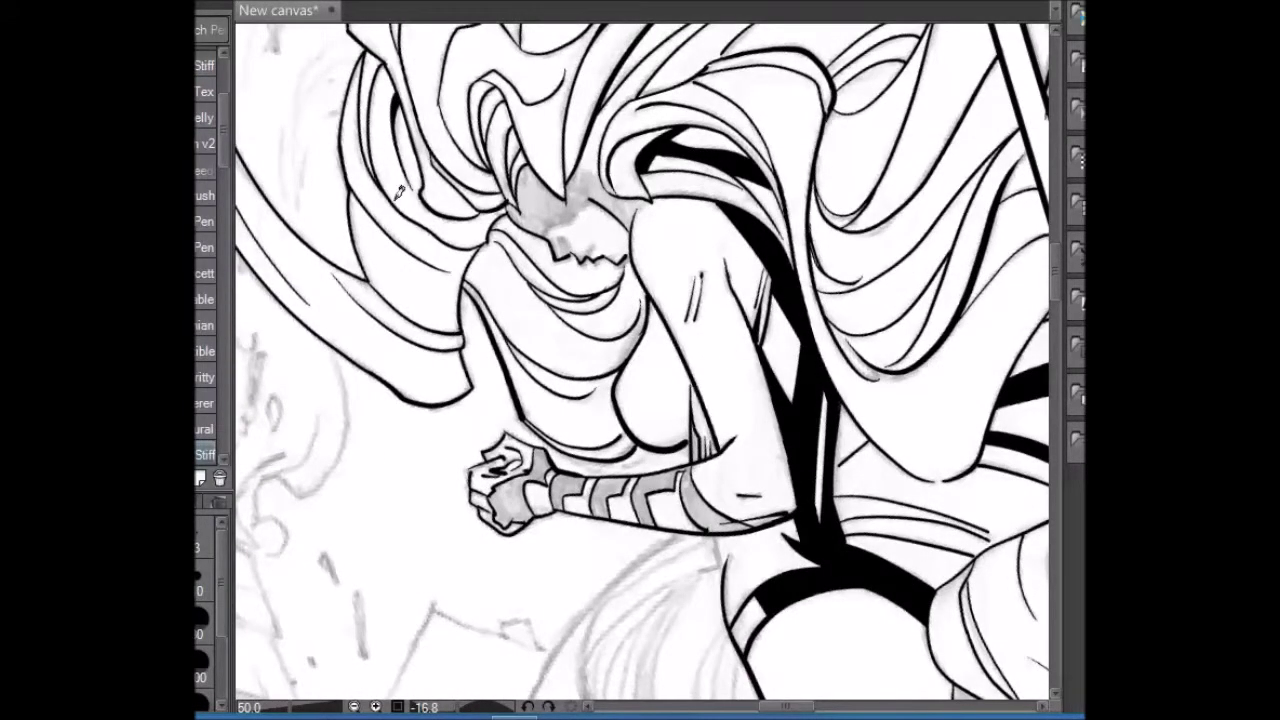
- Fill the forearm's glove bands and the gloved part of the fist with black
key(g)
click(697, 472)
click(655, 497)
click(610, 494)
click(567, 492)
click(520, 492)
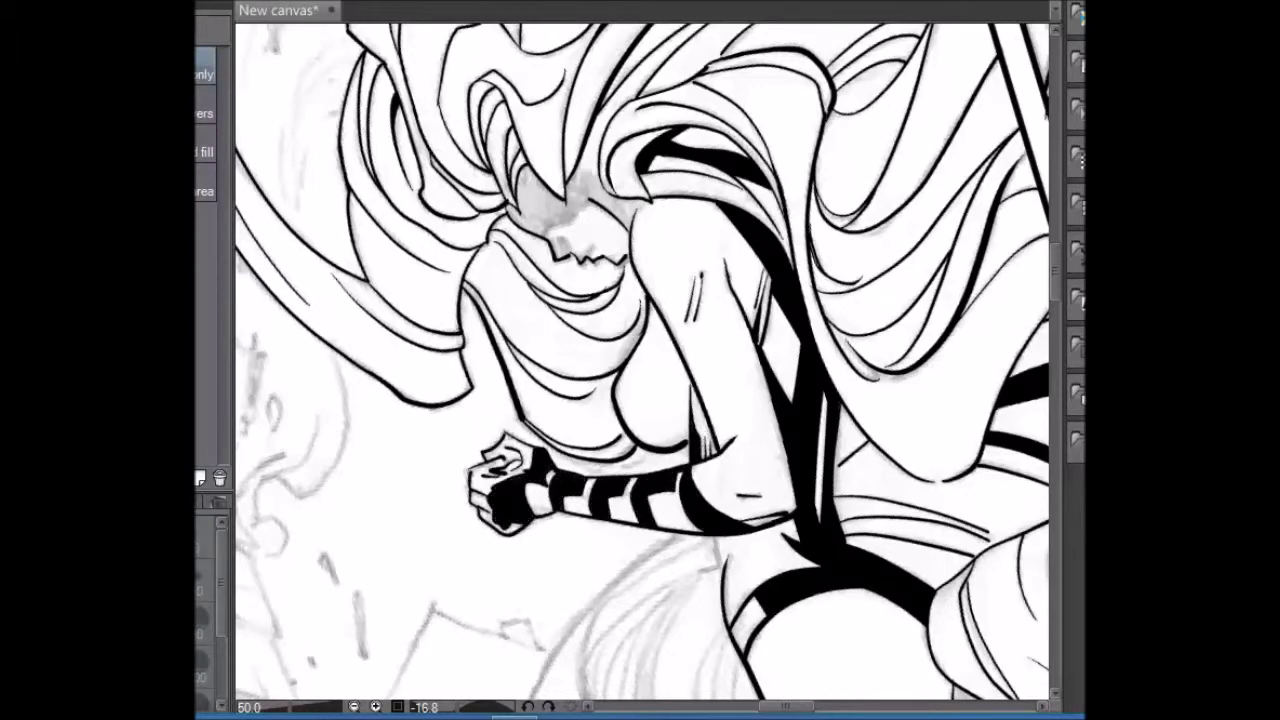
- Fill the shadowed upper face and neck with black, and outline and fill the small shadow shape on the face
key(b)
drag(715, 22, 985, 400)
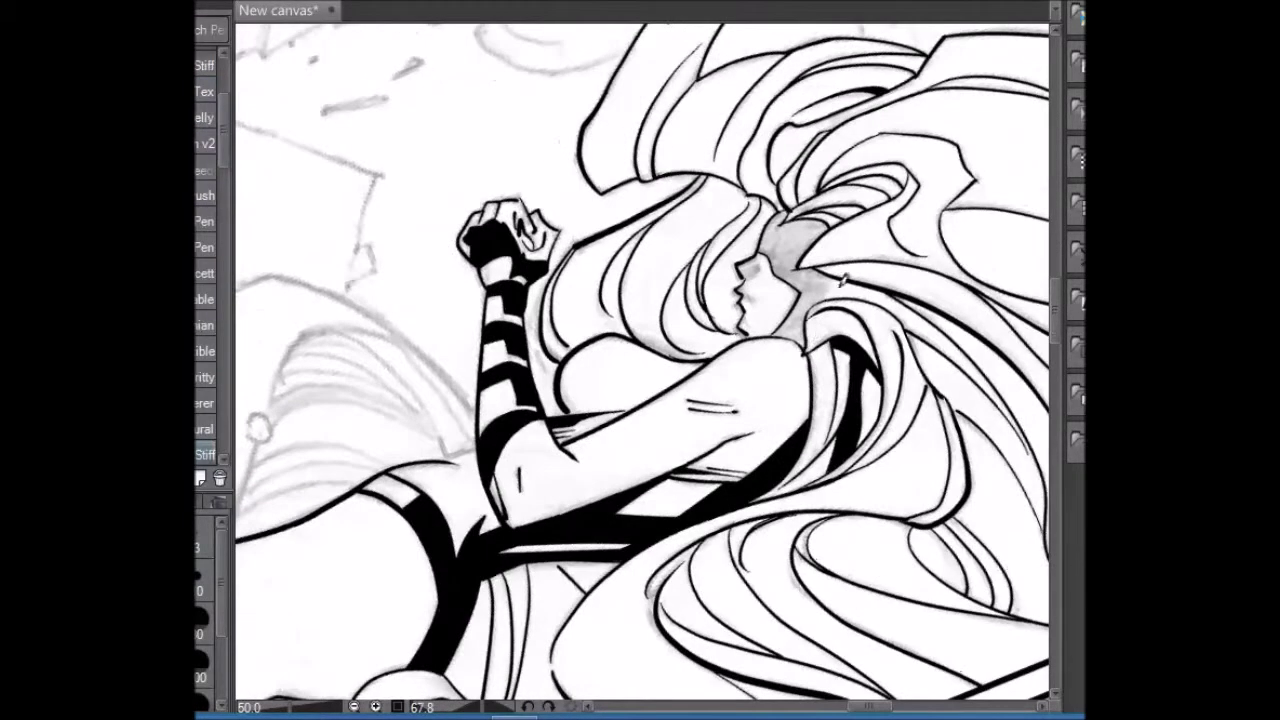
key(g)
click(800, 235)
key(r)
drag(815, 208, 670, 210)
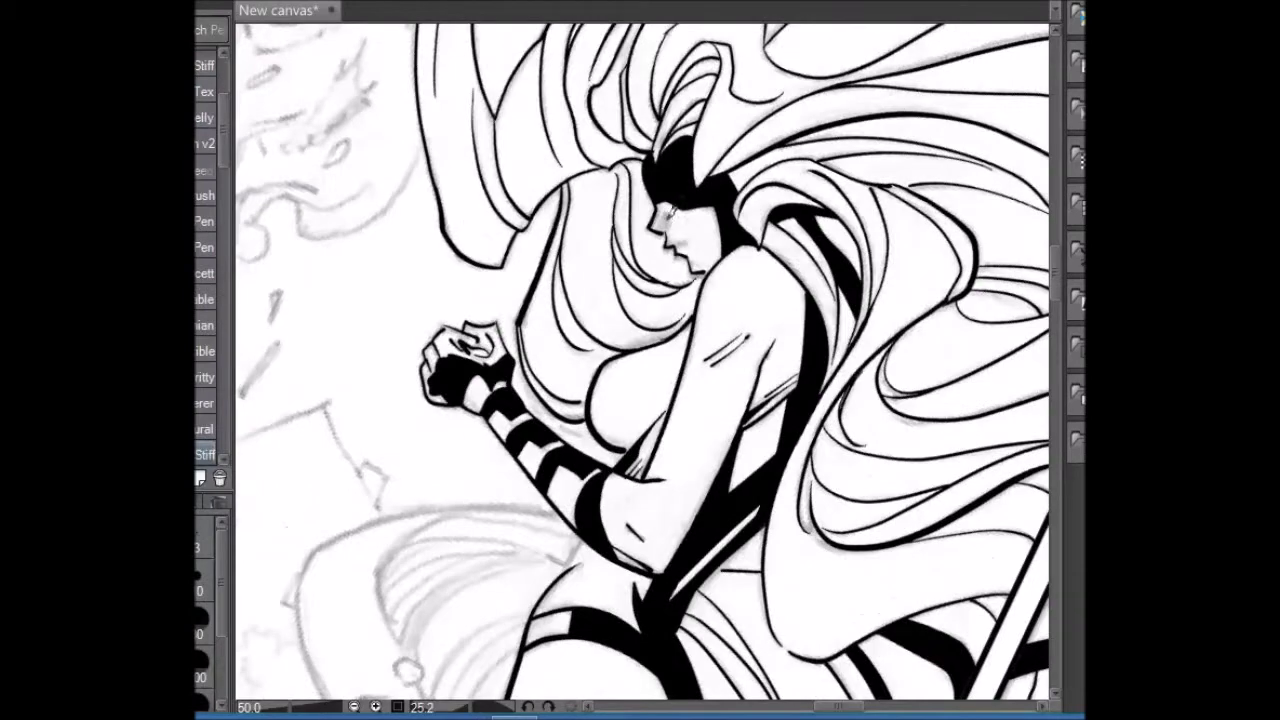
drag(758, 153, 638, 198)
key(b)
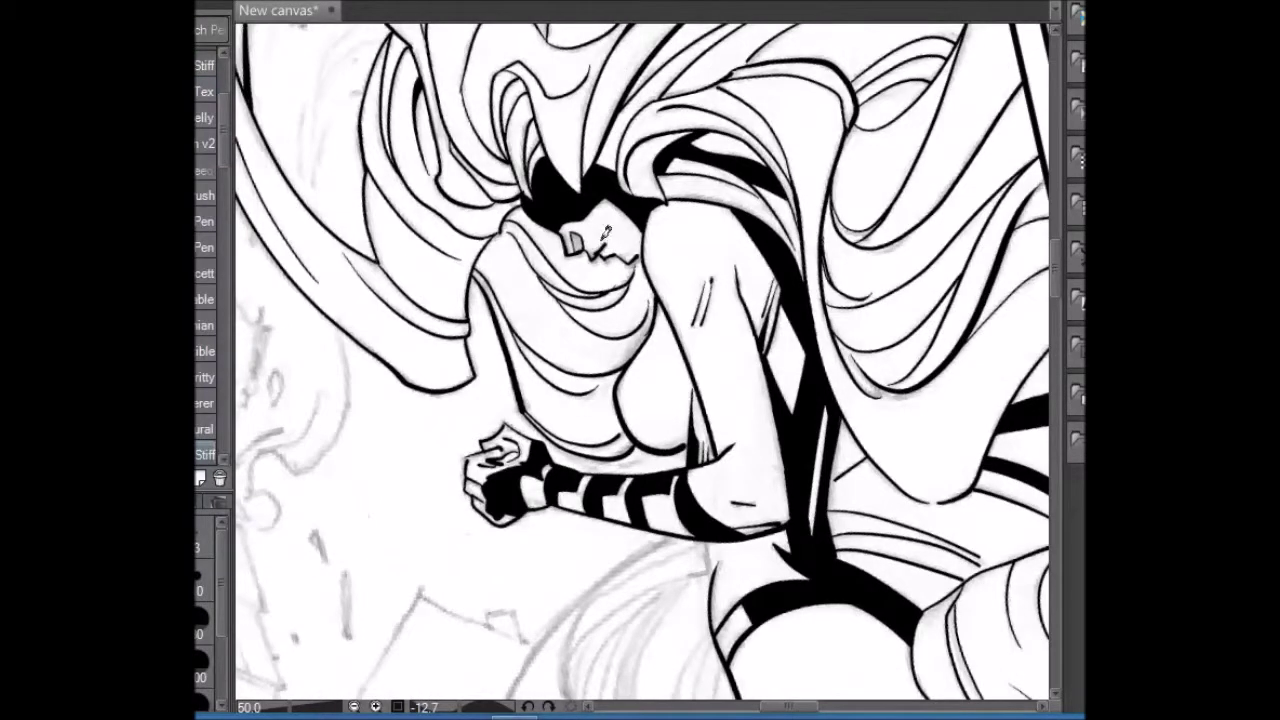
key(g)
click(582, 240)
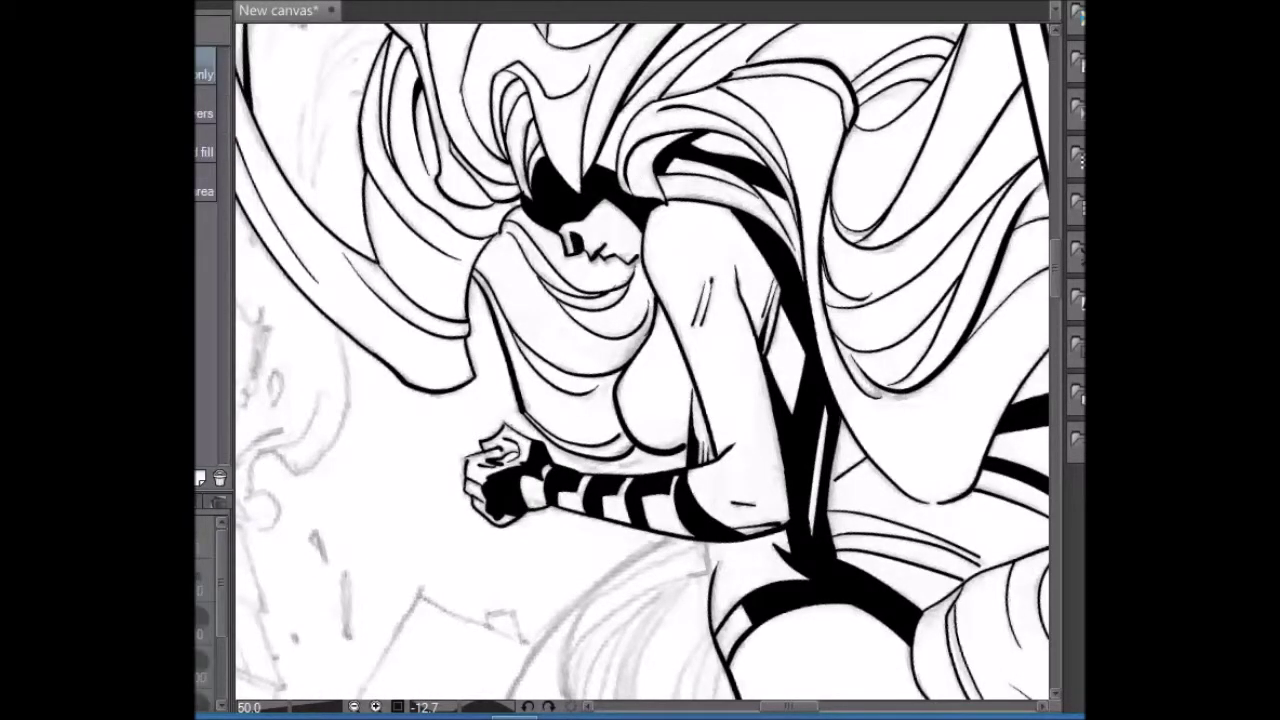
- Ink the outer contour of the drape beside the hip, the small round bead and the lower edge running to the thigh
drag(1054, 240, 1054, 320)
key(b)
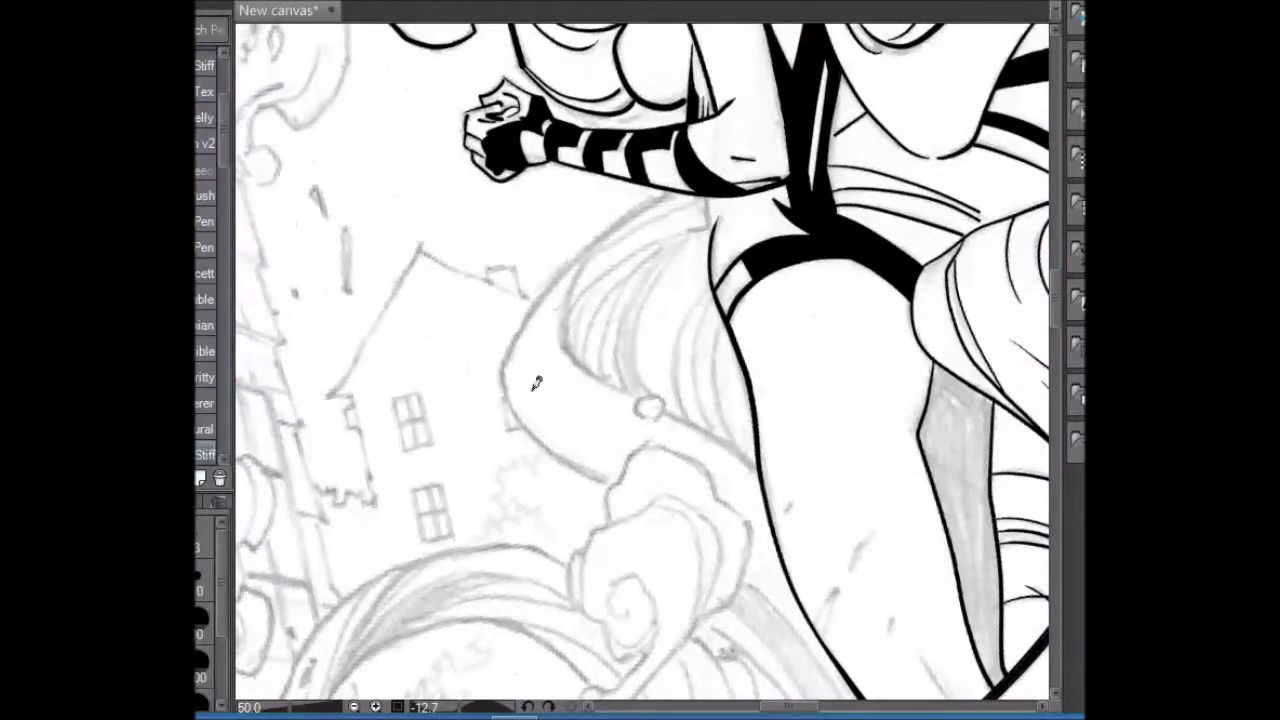
mouse_move(506, 368)
mouse_down()
mouse_move(578, 258)
mouse_move(672, 193)
mouse_up()
drag(532, 148, 817, 277)
drag(535, 262, 522, 402)
drag(608, 396, 627, 515)
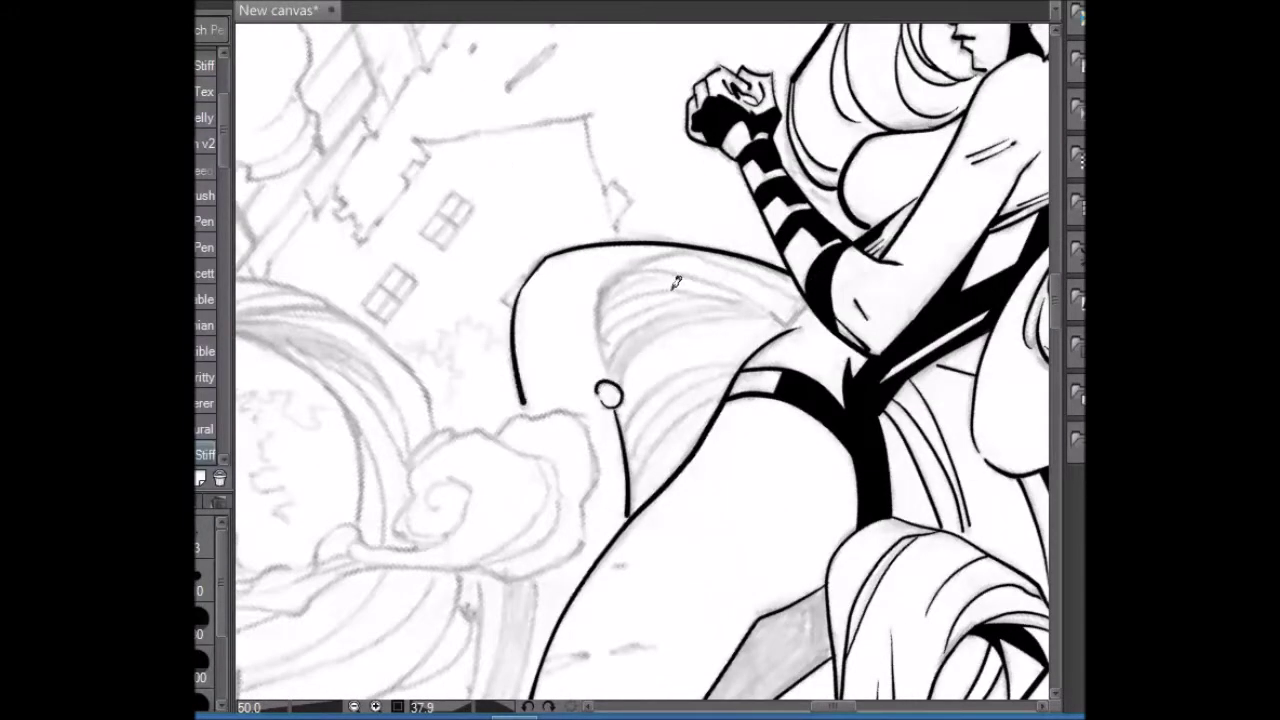
drag(800, 300, 760, 200)
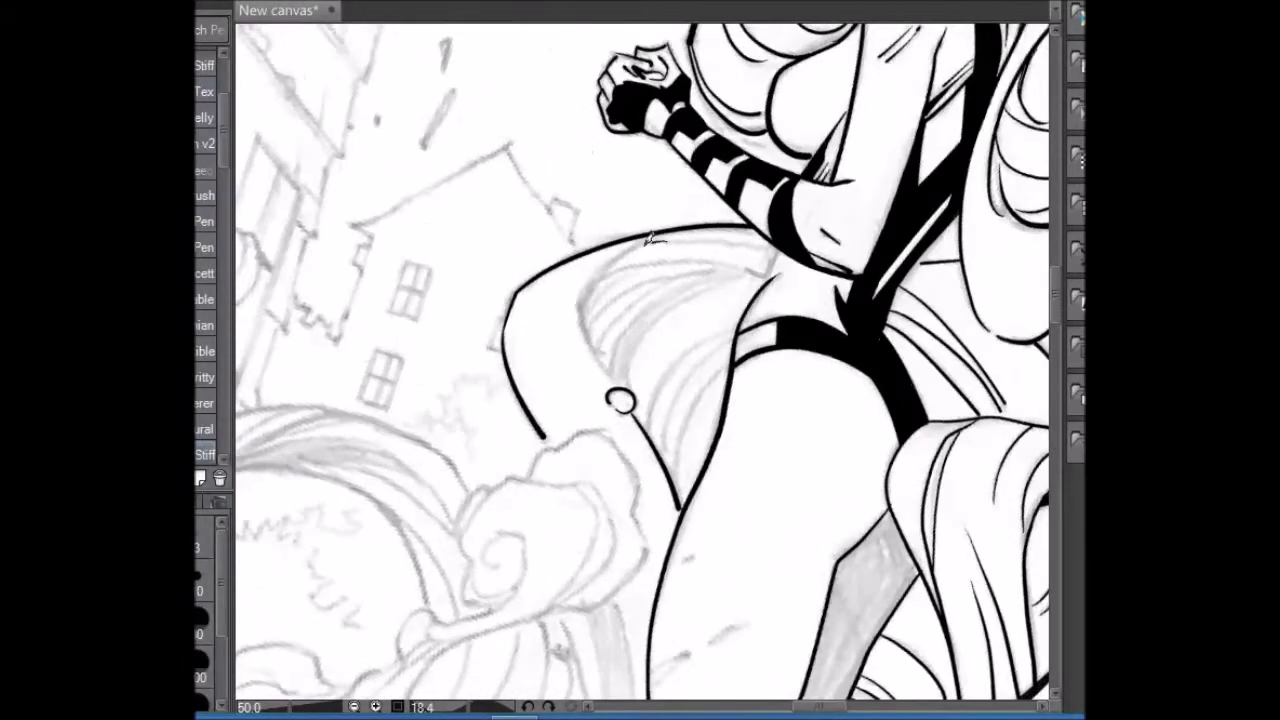
- Ink the hip drape's inner edge, its fold lines and the short corner under the forearm
drag(651, 238, 619, 368)
drag(800, 300, 700, 150)
mouse_move(592, 195)
mouse_down()
mouse_move(540, 315)
mouse_move(560, 372)
mouse_move(596, 200)
mouse_up()
drag(800, 300, 760, 420)
mouse_move(700, 245)
mouse_down()
mouse_move(615, 390)
mouse_move(726, 215)
mouse_up()
drag(606, 279, 700, 400)
mouse_move(638, 222)
mouse_down()
mouse_move(600, 285)
mouse_move(596, 390)
mouse_up()
drag(602, 286, 580, 384)
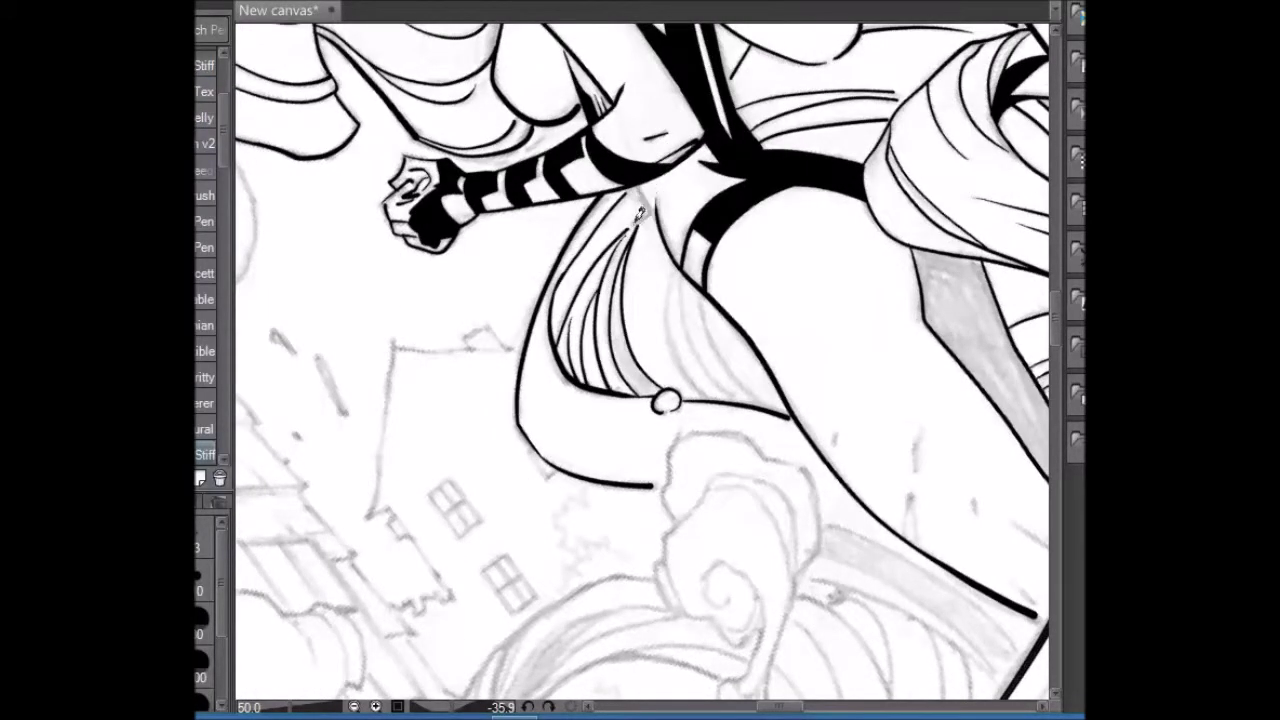
mouse_move(672, 266)
mouse_down()
mouse_move(706, 398)
mouse_move(734, 402)
mouse_up()
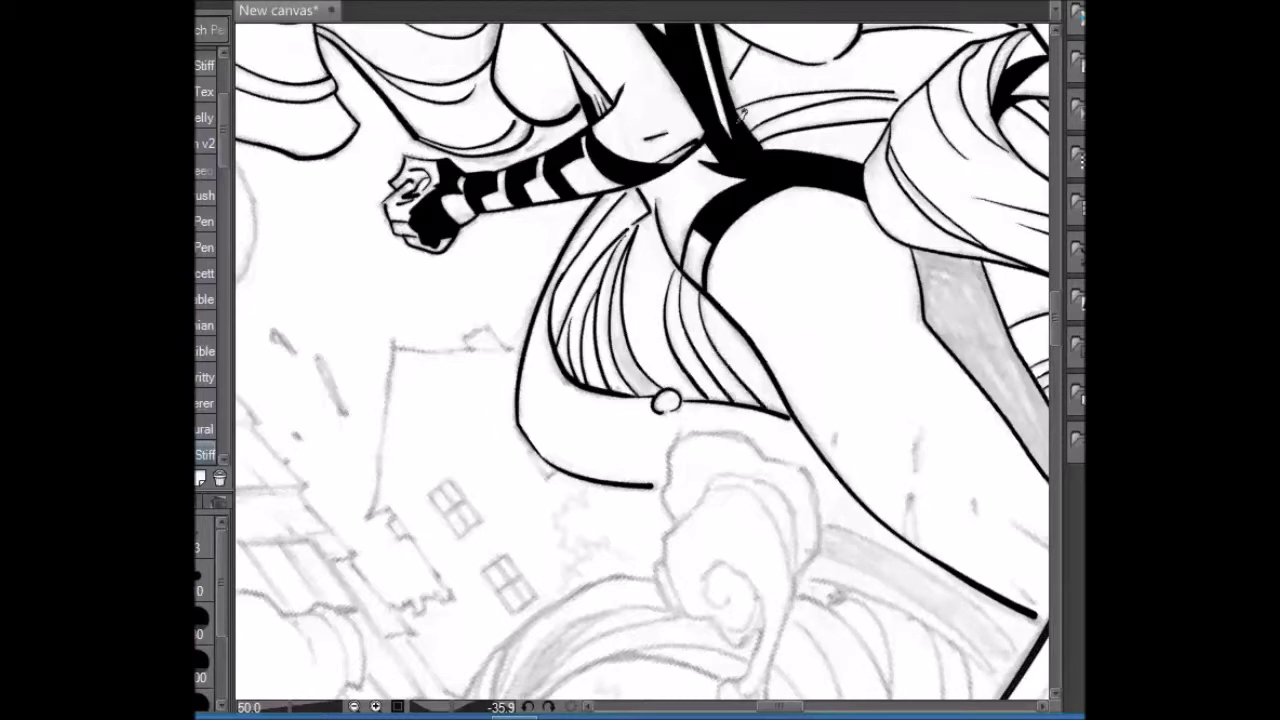
- Fill the narrow gap between the hip drape's folds and the shadow area behind the thigh with black
key(g)
click(635, 320)
drag(848, 84, 622, 84)
click(818, 418)
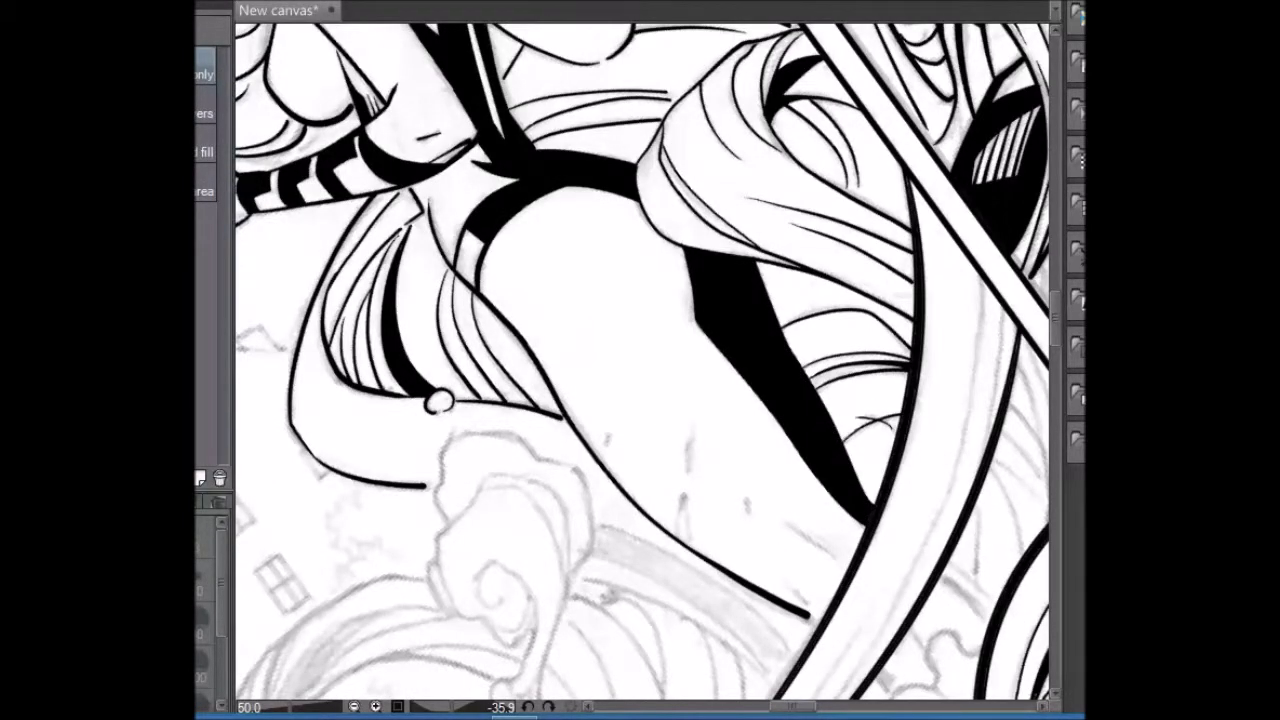
- Ink the wavy outer contour of the large curled form from below the hip drape down to the long curved band
scroll(640, 360, down, 2)
key(p)
drag(446, 338, 447, 430)
drag(705, 209, 493, 292)
mouse_move(618, 540)
mouse_down()
mouse_move(715, 337)
mouse_move(743, 65)
mouse_move(729, 25)
mouse_up()
scroll(729, 30, up, 3)
mouse_move(740, 346)
mouse_down()
mouse_move(728, 235)
mouse_move(716, 238)
mouse_up()
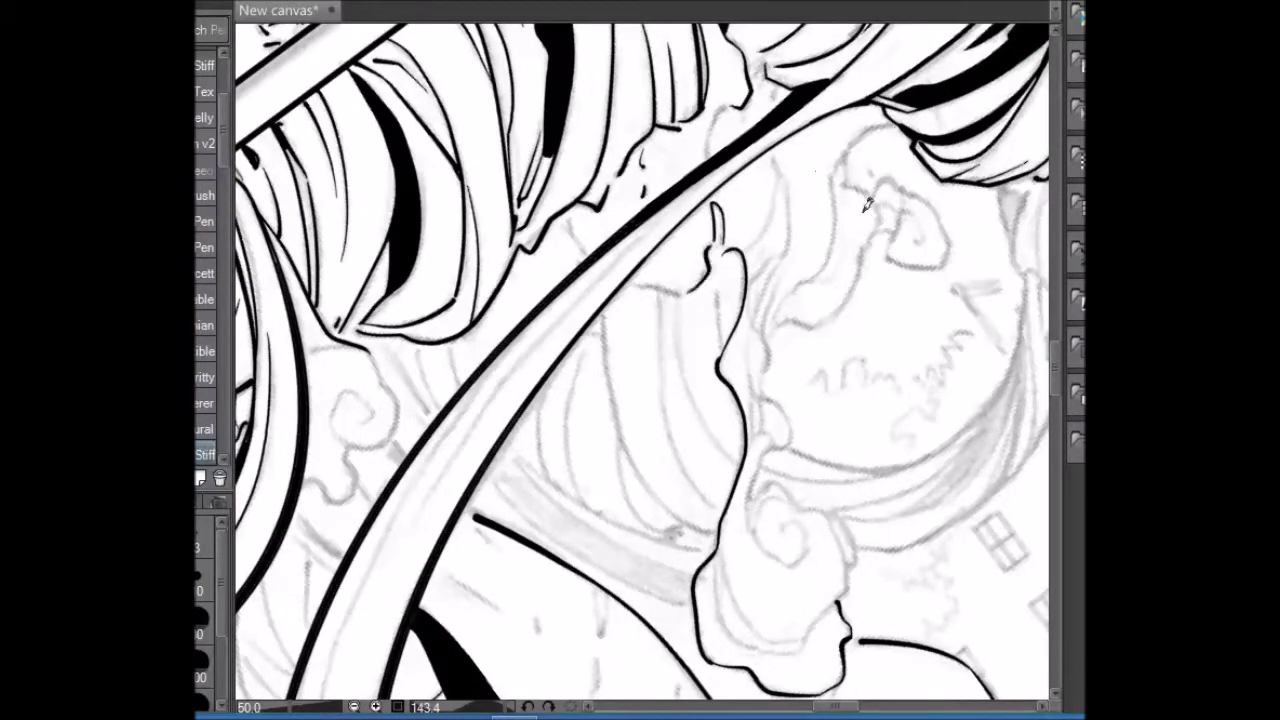
- Ink the large curl's inner edge and spiral, and the small round knob with its pointed strands at the base
drag(868, 205, 578, 326)
drag(997, 220, 400, 180)
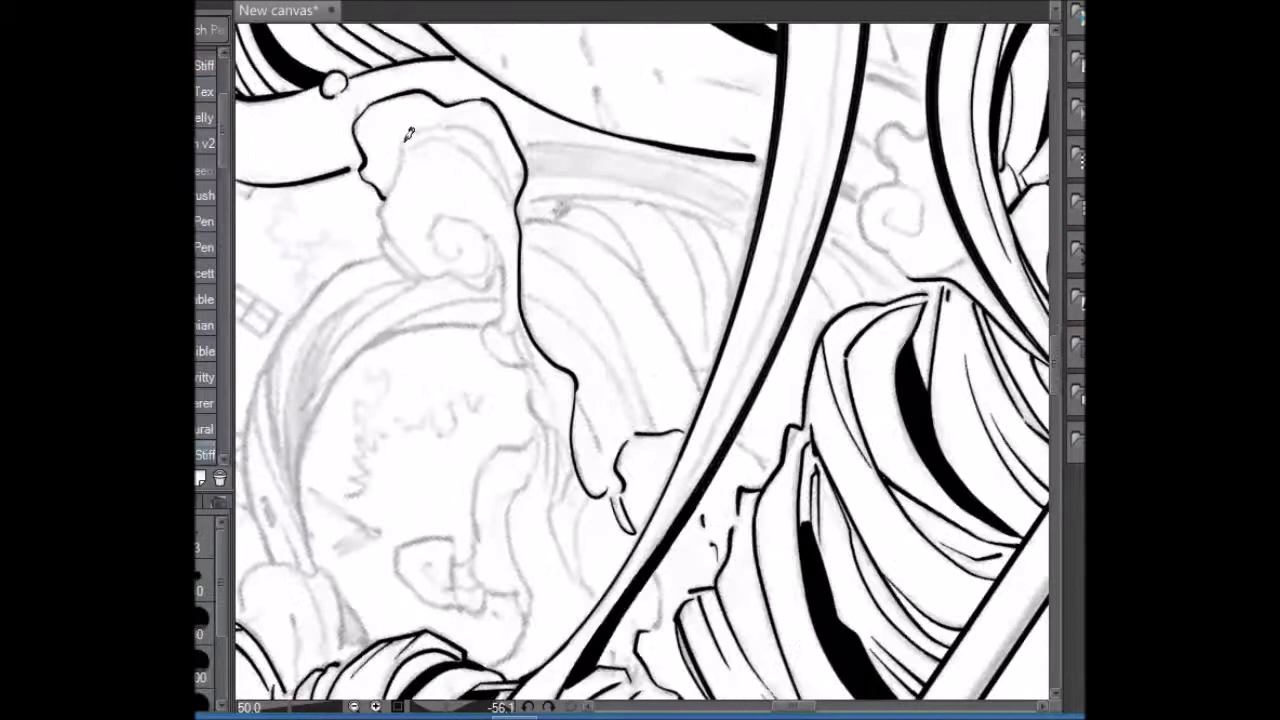
mouse_move(410, 260)
mouse_down()
mouse_move(608, 88)
mouse_move(645, 180)
mouse_up()
mouse_move(648, 130)
mouse_down()
mouse_move(650, 105)
mouse_move(674, 122)
mouse_move(570, 265)
mouse_up()
mouse_move(590, 222)
mouse_down()
mouse_move(566, 294)
mouse_move(580, 260)
mouse_up()
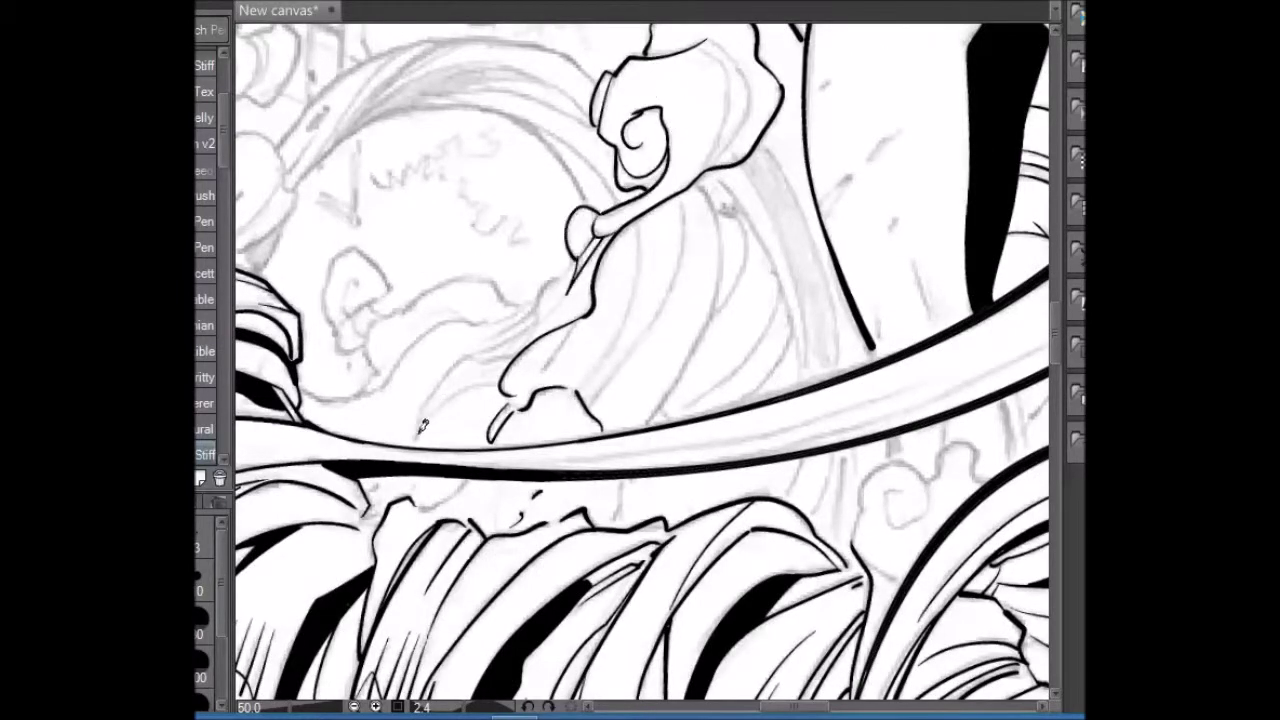
- Ink the flowing strands branching below the knob and the small spiral at their far end
mouse_move(415, 440)
mouse_down()
mouse_move(572, 260)
mouse_move(486, 340)
mouse_up()
drag(540, 312, 480, 346)
drag(420, 425, 506, 378)
mouse_move(890, 192)
mouse_down()
mouse_move(530, 400)
mouse_move(492, 478)
mouse_move(450, 636)
mouse_up()
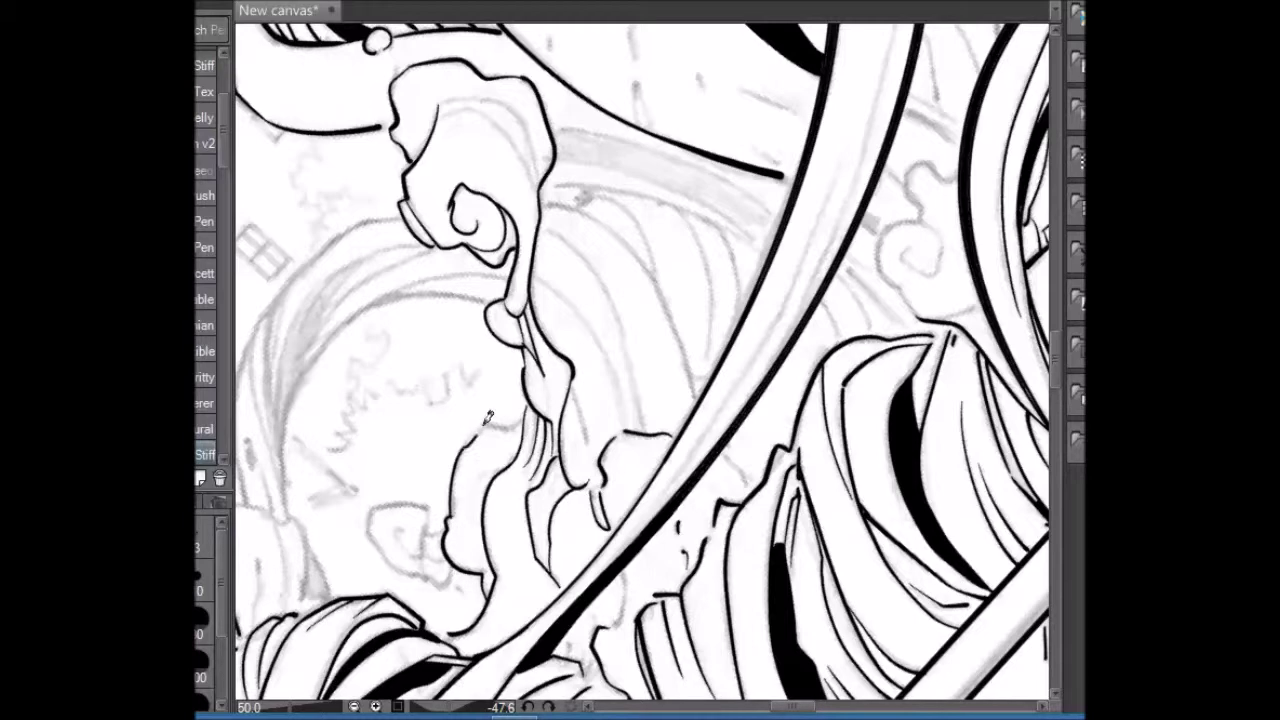
mouse_move(495, 240)
mouse_down()
mouse_move(408, 218)
mouse_move(372, 178)
mouse_move(366, 250)
mouse_move(412, 240)
mouse_up()
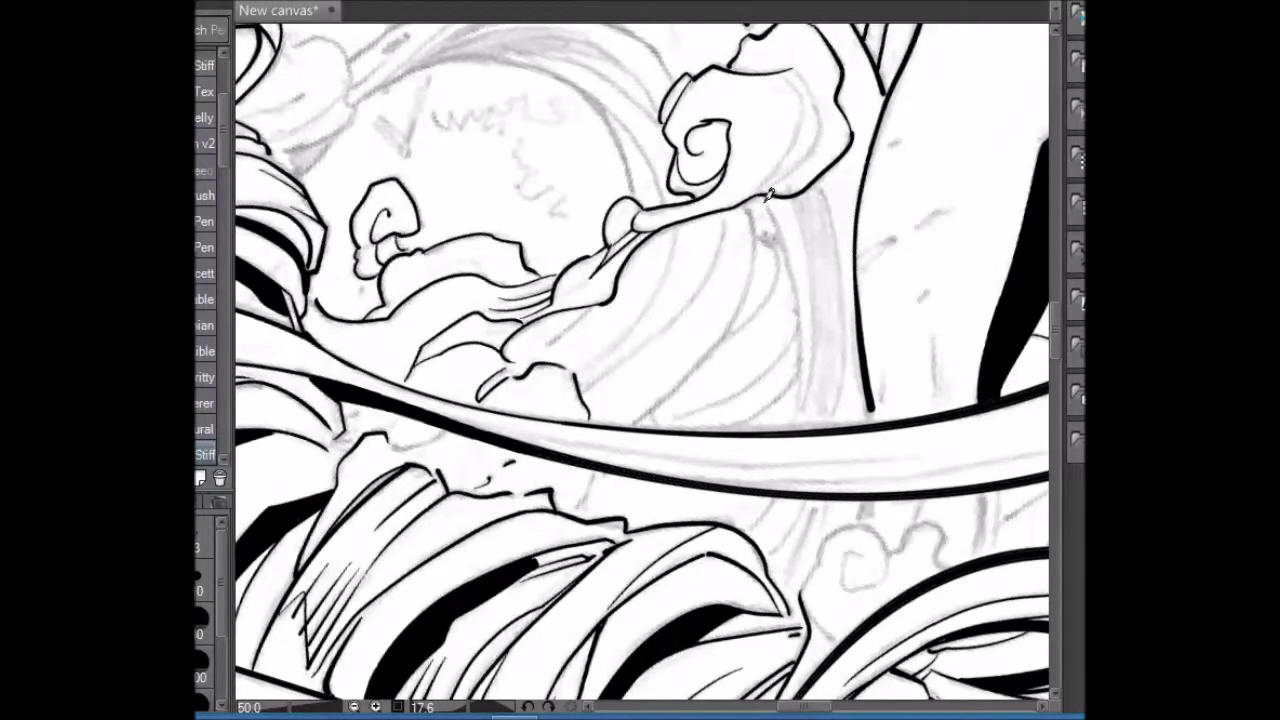
- Ink the edges of the strip running from the large curl to the curved band beside the thigh and fill it with black
mouse_move(772, 195)
mouse_down()
mouse_move(802, 418)
mouse_move(832, 414)
mouse_up()
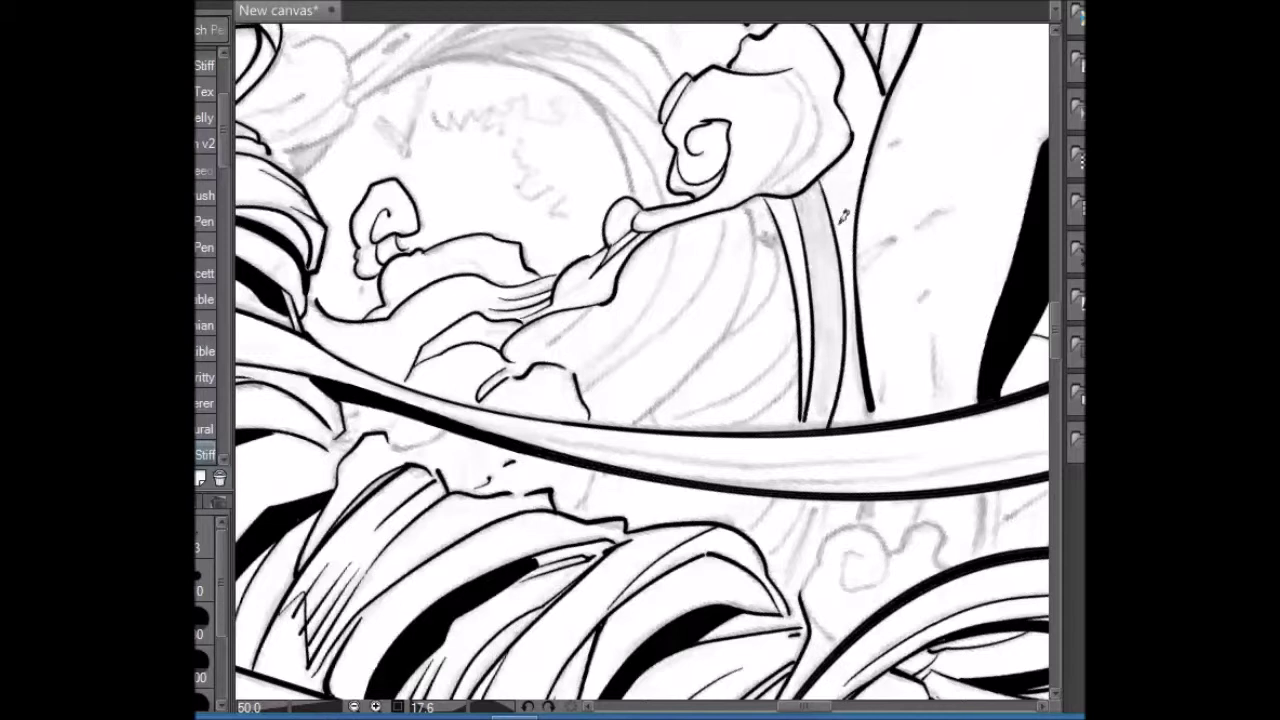
key(g)
click(812, 300)
- Ink the inner contour lines of the large curl's outer rim and the short texture marks on the thigh
key(p)
mouse_move(803, 62)
mouse_down()
mouse_move(816, 101)
mouse_move(799, 131)
mouse_move(789, 71)
mouse_move(772, 190)
mouse_up()
drag(886, 370, 883, 402)
drag(934, 326, 940, 378)
drag(894, 238, 862, 264)
drag(960, 202, 918, 224)
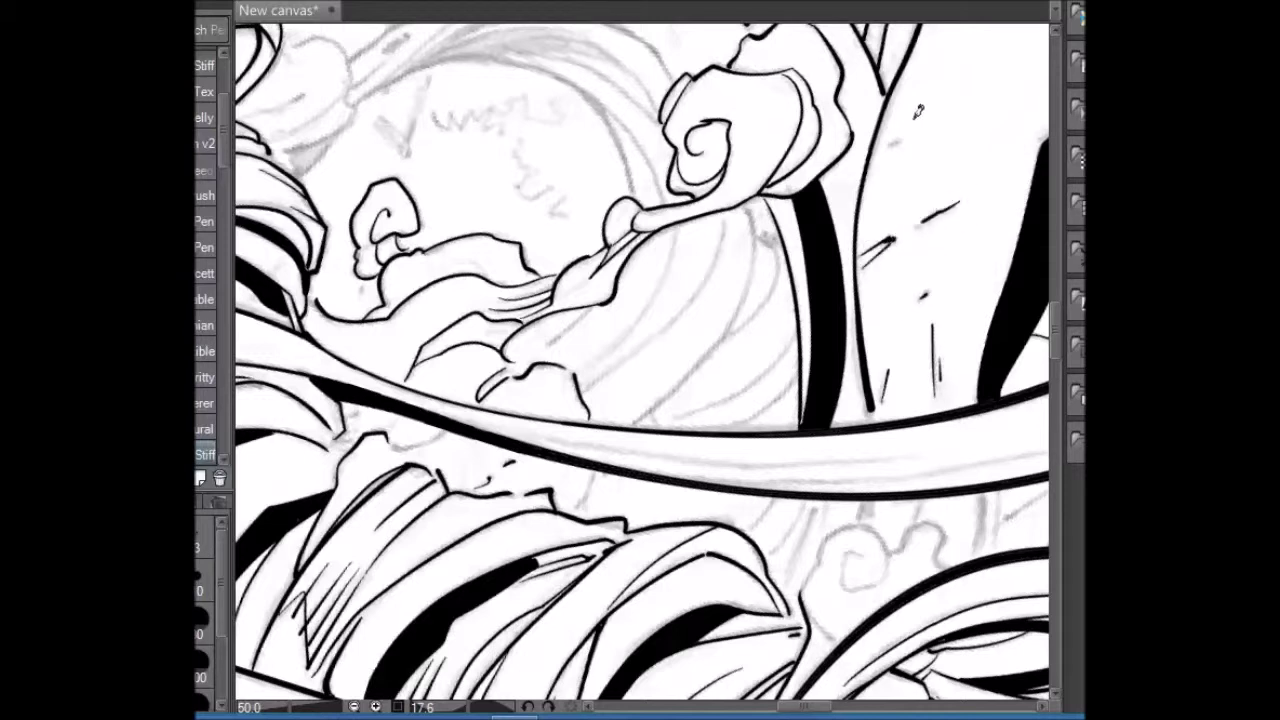
- Ink the long fold lines between the large curl and the curved band, plus the short lines just below the band
drag(762, 206, 646, 414)
mouse_move(780, 248)
mouse_down()
mouse_move(710, 350)
mouse_move(716, 388)
mouse_up()
drag(798, 334, 672, 420)
drag(789, 386, 670, 420)
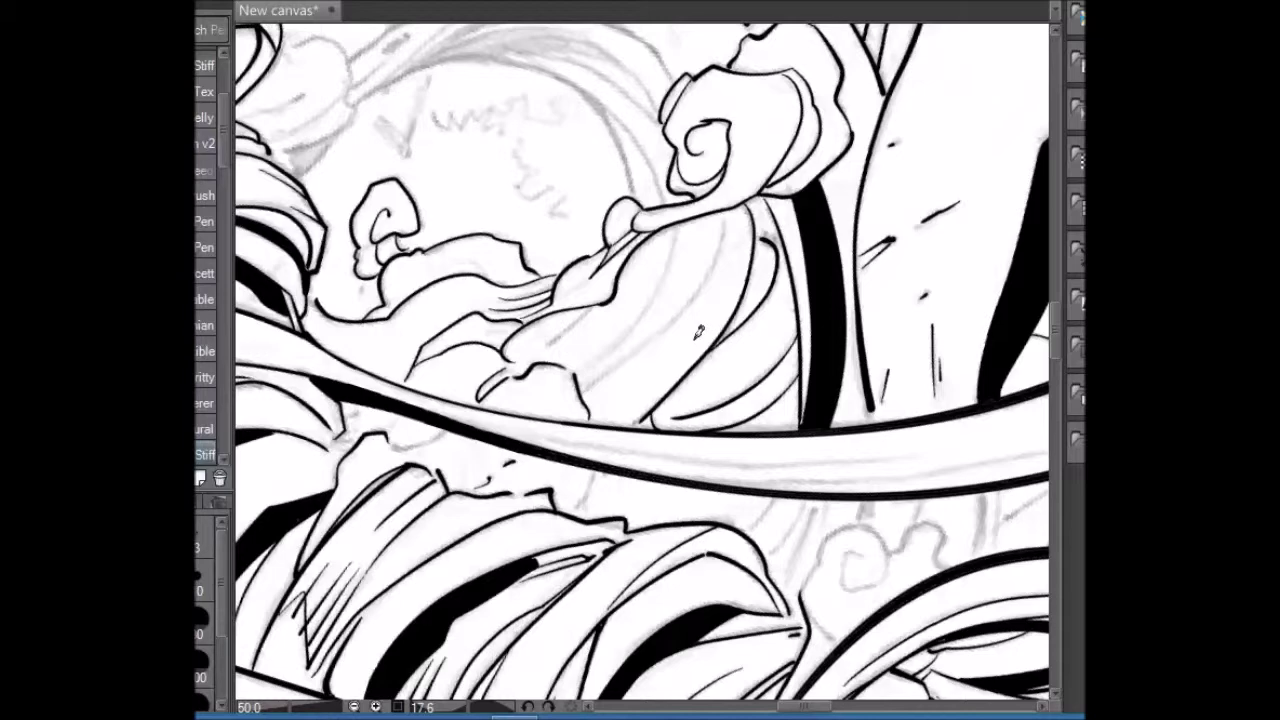
drag(889, 157, 699, 152)
drag(505, 508, 460, 550)
drag(655, 482, 650, 524)
drag(621, 212, 590, 404)
drag(668, 228, 604, 418)
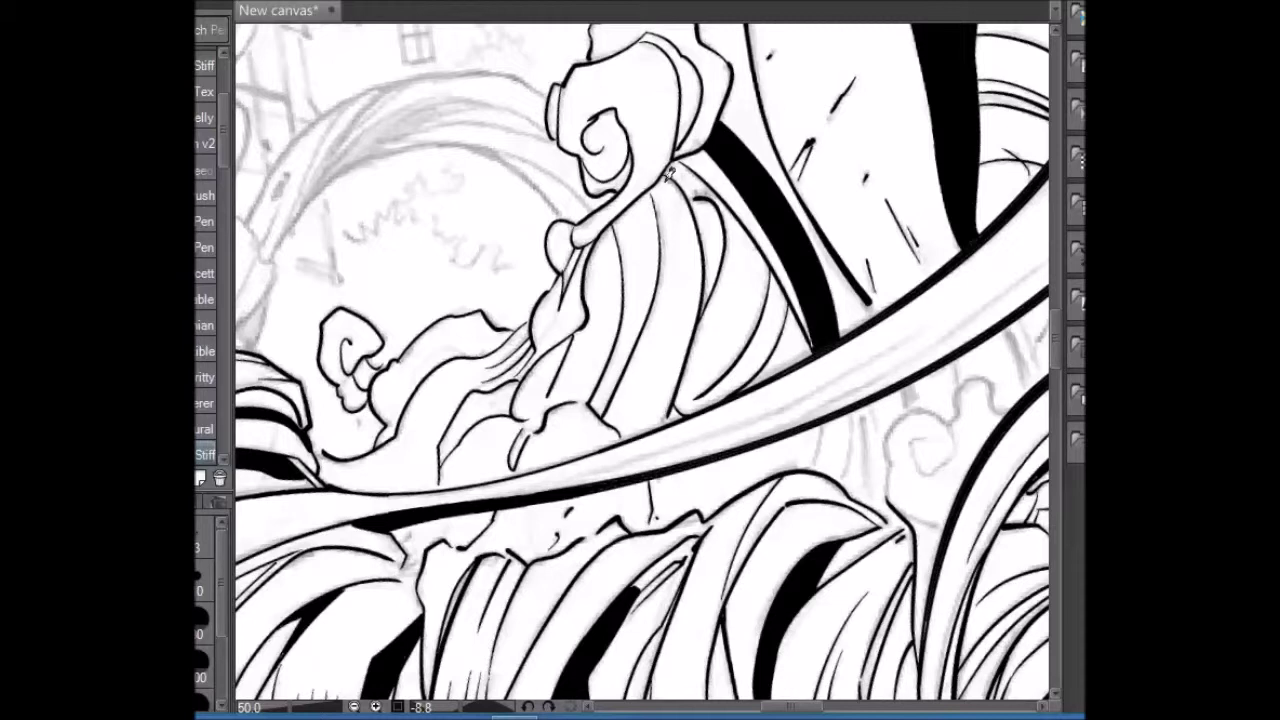
- Ink the small spiral beneath the curved band and the strands and shadow lines between the band and the panel border
mouse_move(860, 420)
mouse_down()
mouse_move(907, 391)
mouse_move(963, 361)
mouse_move(901, 459)
mouse_move(887, 446)
mouse_move(992, 385)
mouse_move(945, 455)
mouse_up()
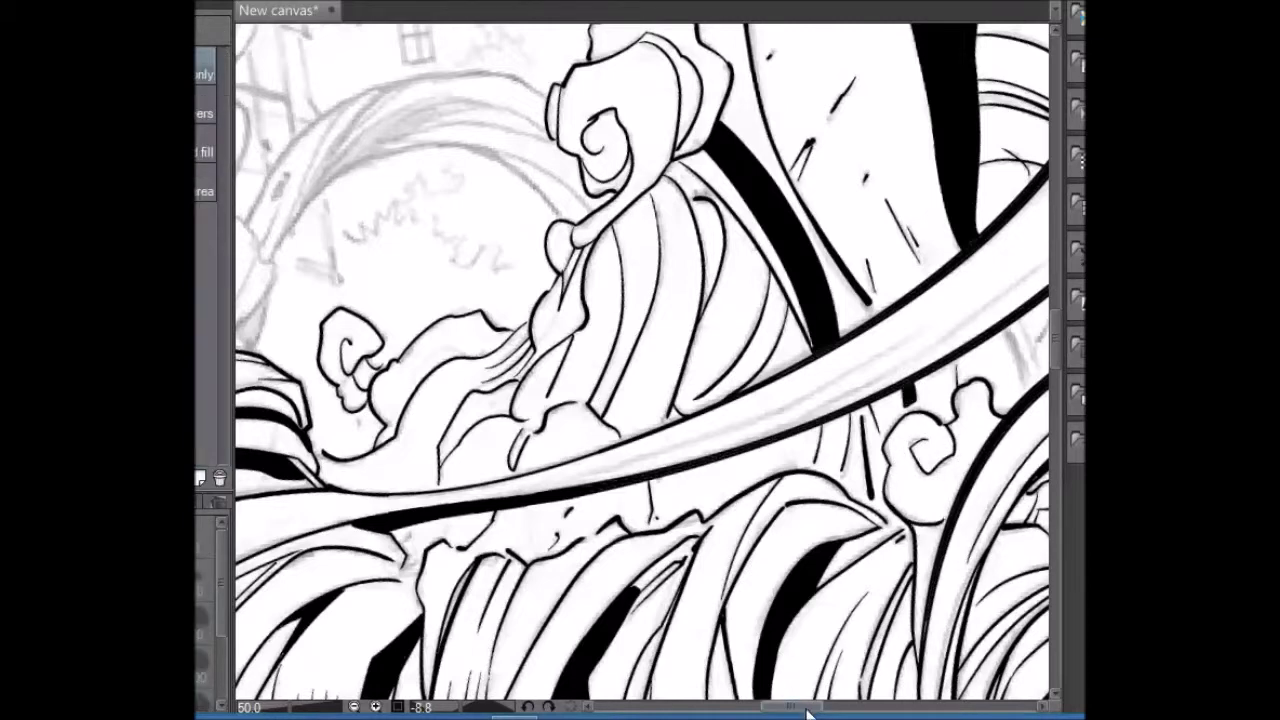
scroll(966, 341, right, 5)
mouse_move(540, 342)
mouse_down()
mouse_move(548, 382)
mouse_move(535, 350)
mouse_move(590, 285)
mouse_move(675, 221)
mouse_move(684, 238)
mouse_up()
drag(694, 172, 676, 250)
drag(694, 262, 666, 324)
drag(716, 162, 694, 258)
drag(726, 252, 706, 310)
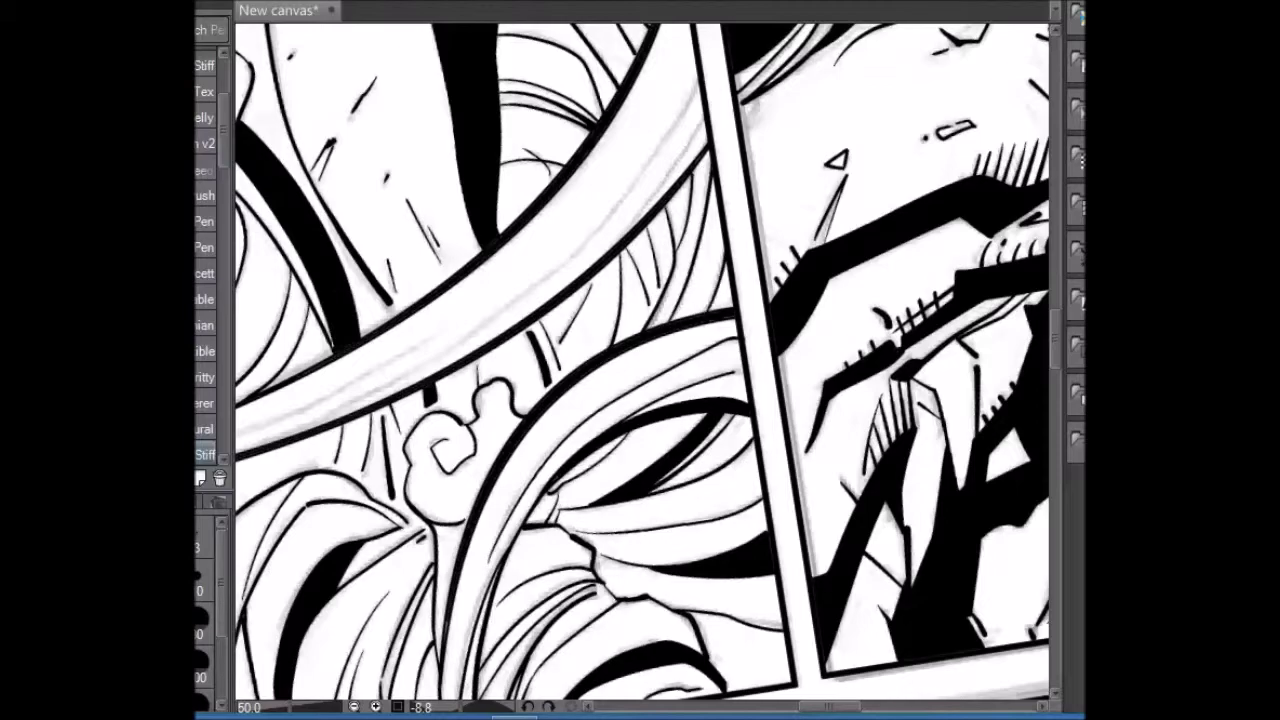
- Ink the outer contour of the arched band beside the large curl and its rounded end, undoing and redrawing two strokes
key(ctrl+0)
scroll(640, 360, up, 2)
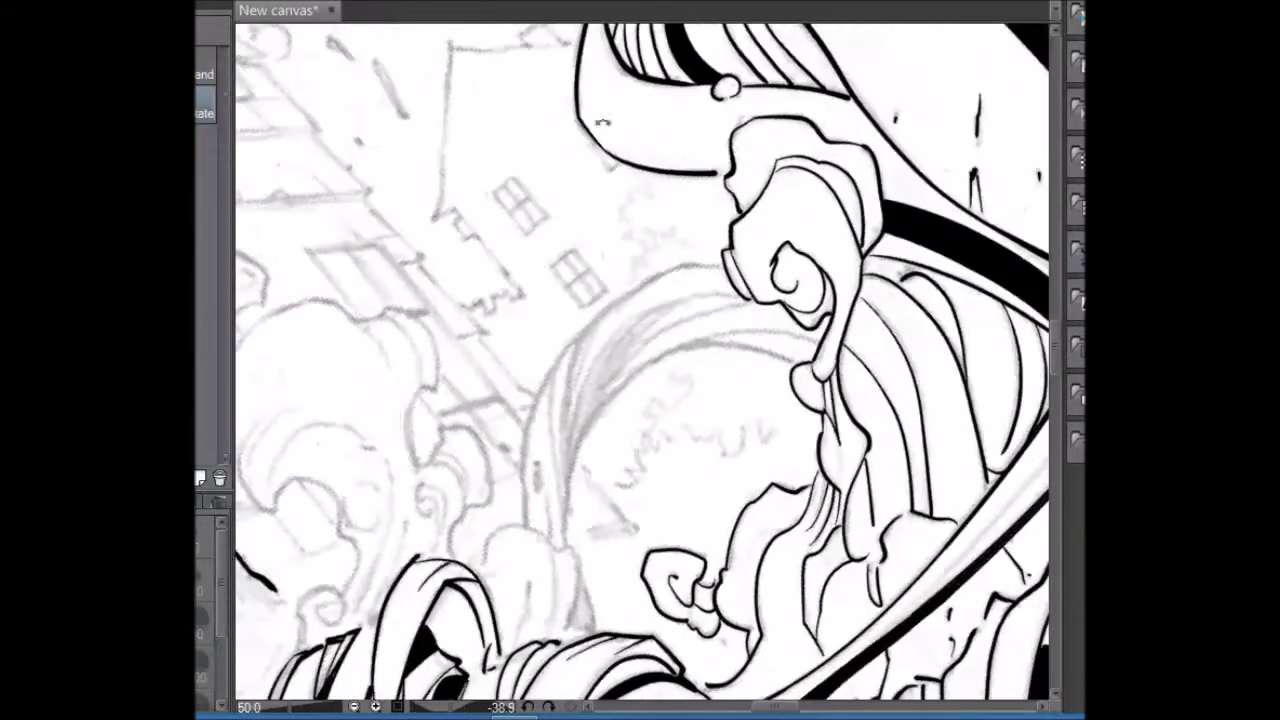
mouse_move(530, 528)
mouse_down()
mouse_move(530, 450)
mouse_move(580, 340)
mouse_up()
mouse_move(565, 505)
mouse_down()
mouse_move(579, 329)
mouse_move(575, 479)
mouse_move(573, 386)
mouse_move(658, 277)
mouse_move(724, 259)
mouse_up()
drag(572, 500, 563, 546)
mouse_move(556, 478)
mouse_down()
mouse_move(552, 535)
mouse_move(538, 457)
mouse_move(538, 492)
mouse_up()
mouse_move(578, 628)
mouse_down()
mouse_move(581, 554)
mouse_move(551, 536)
mouse_move(549, 479)
mouse_move(585, 582)
mouse_move(548, 536)
mouse_move(588, 530)
mouse_move(579, 574)
mouse_move(546, 529)
mouse_move(484, 565)
mouse_up()
key(ctrl+z)
key(ctrl+z)
drag(556, 546, 518, 645)
drag(586, 564, 580, 626)
- Ink the arched band's inner edge and overlapping strand lines, redrawing one undone stroke
drag(968, 180, 820, 420)
mouse_move(630, 244)
mouse_down()
mouse_move(680, 462)
mouse_move(622, 385)
mouse_move(690, 468)
mouse_move(668, 420)
mouse_up()
key(ctrl+z)
drag(650, 224, 630, 400)
drag(662, 250, 700, 468)
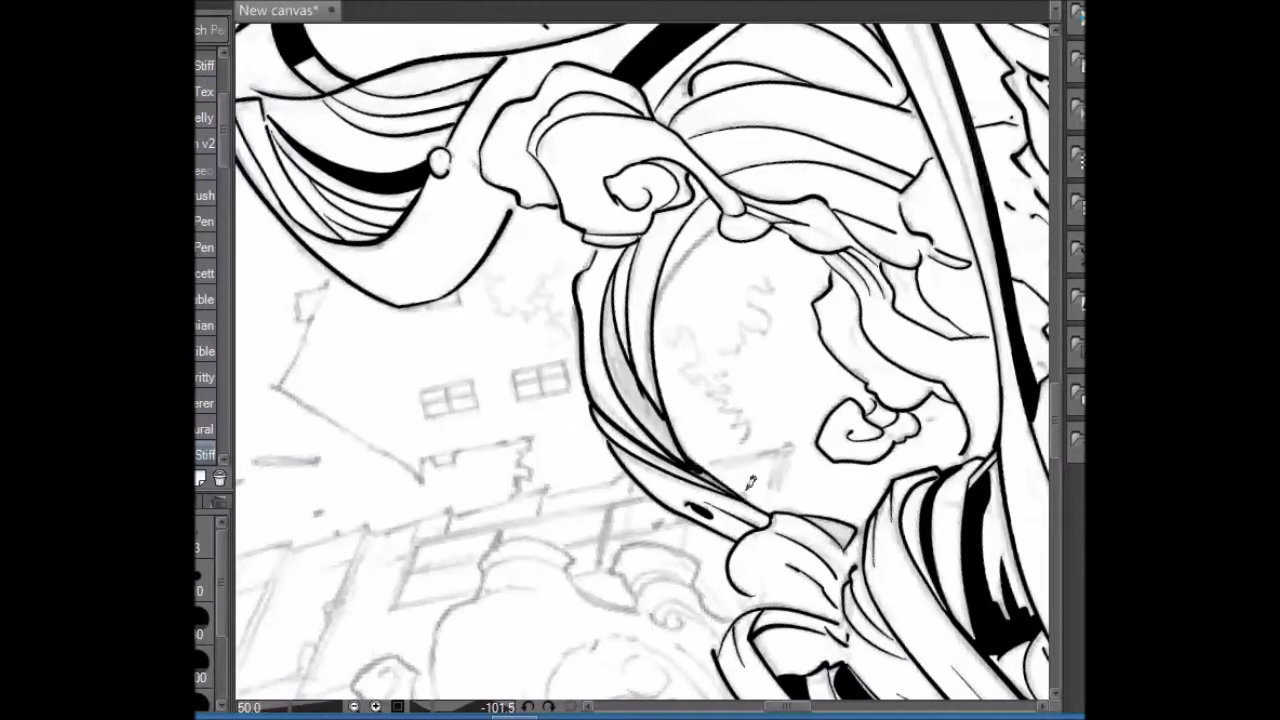
drag(662, 312, 716, 224)
drag(602, 290, 690, 466)
- Ink the jagged foliage marks inside the arch and fill the shadow gaps along the band and at its base with black
mouse_move(672, 325)
mouse_down()
mouse_move(687, 365)
mouse_move(721, 373)
mouse_move(745, 440)
mouse_up()
mouse_move(720, 342)
mouse_down()
mouse_move(754, 318)
mouse_move(762, 280)
mouse_up()
drag(722, 182, 693, 39)
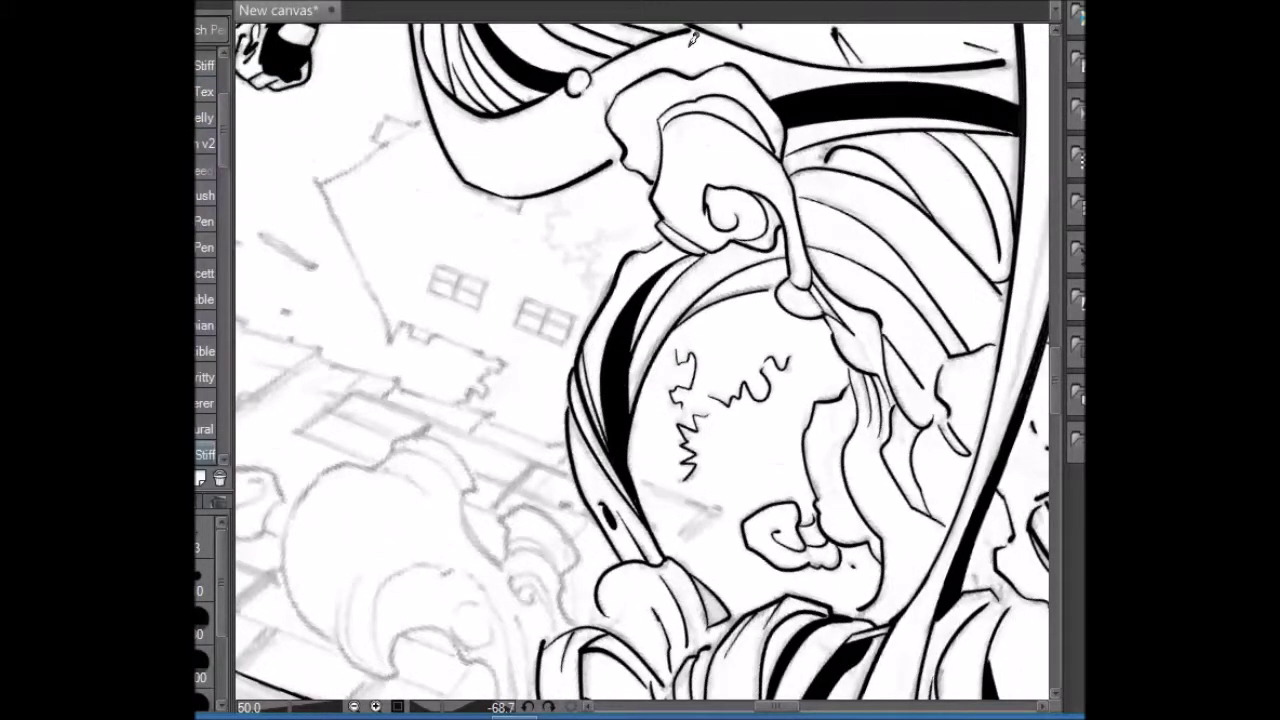
key(p)
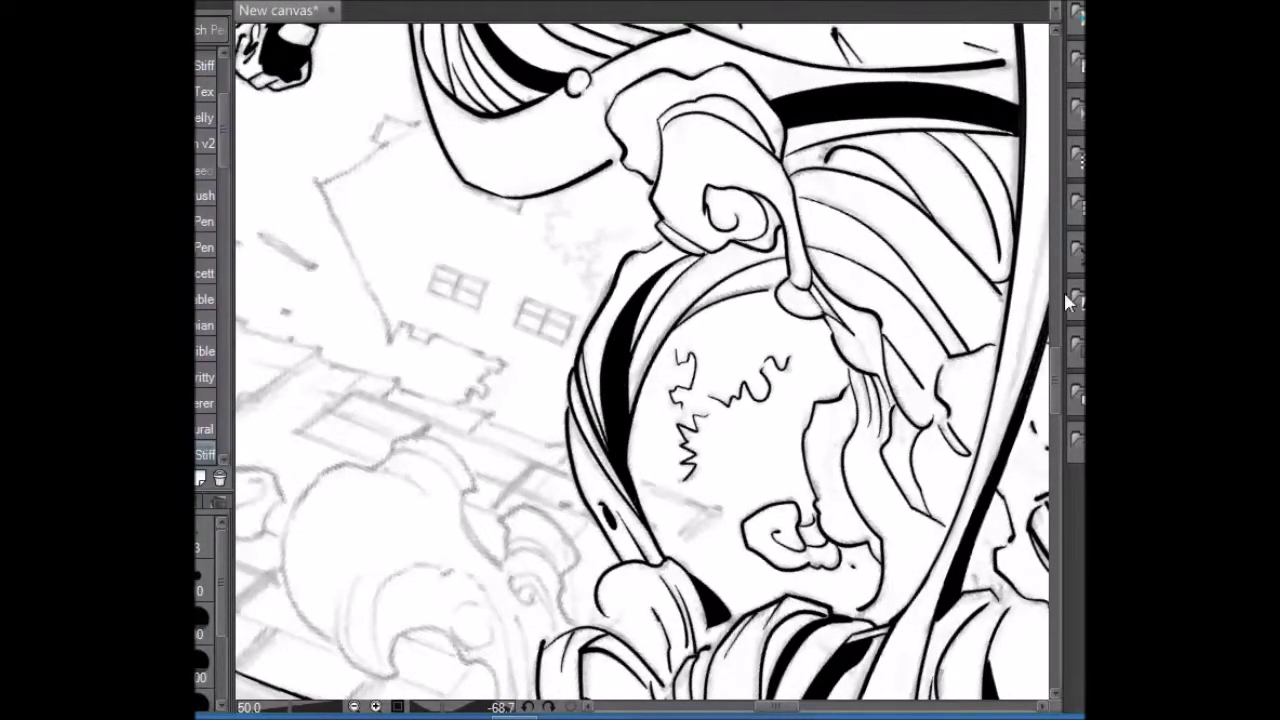
- Ink the outline of the large bulbous curl below the arch, its collar, the small neighbouring curls and the ground edge
scroll(640, 360, down, 5)
mouse_move(515, 470)
mouse_down()
mouse_move(478, 540)
mouse_move(458, 400)
mouse_move(395, 445)
mouse_up()
drag(343, 370, 398, 450)
drag(295, 278, 330, 410)
key(r)
mouse_move(359, 195)
mouse_down()
mouse_move(555, 157)
mouse_move(480, 300)
mouse_up()
key(p)
drag(372, 520, 370, 600)
mouse_move(390, 450)
mouse_down()
mouse_move(365, 550)
mouse_move(610, 560)
mouse_up()
mouse_move(610, 560)
mouse_down()
mouse_move(620, 638)
mouse_move(668, 500)
mouse_move(625, 505)
mouse_move(665, 440)
mouse_move(672, 500)
mouse_move(705, 401)
mouse_up()
mouse_move(643, 570)
mouse_down()
mouse_move(636, 640)
mouse_move(668, 652)
mouse_up()
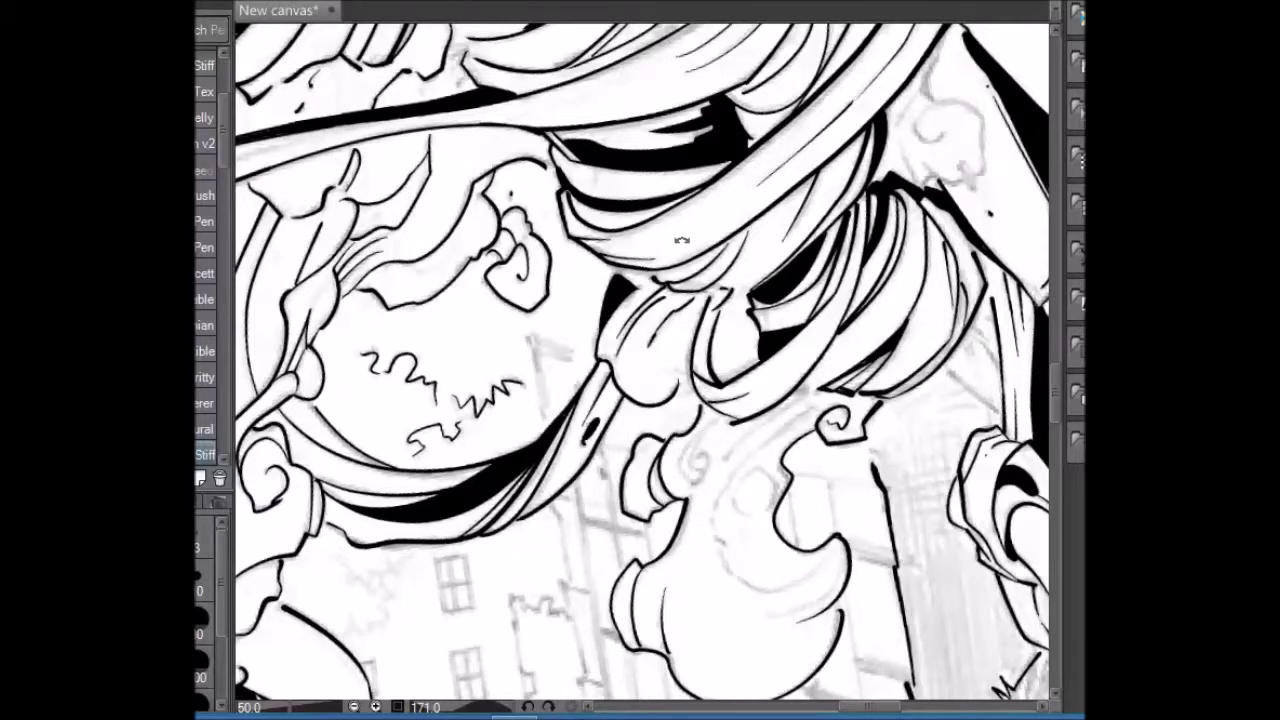
- Ink the bulbous curl's inner hook lines, small circle and broken contour marks
drag(719, 237, 600, 450)
mouse_move(360, 430)
mouse_down()
mouse_move(420, 488)
mouse_move(428, 392)
mouse_move(472, 388)
mouse_move(535, 452)
mouse_move(538, 425)
mouse_move(580, 487)
mouse_up()
mouse_move(527, 393)
mouse_down()
mouse_move(560, 405)
mouse_move(490, 418)
mouse_move(470, 452)
mouse_move(508, 455)
mouse_up()
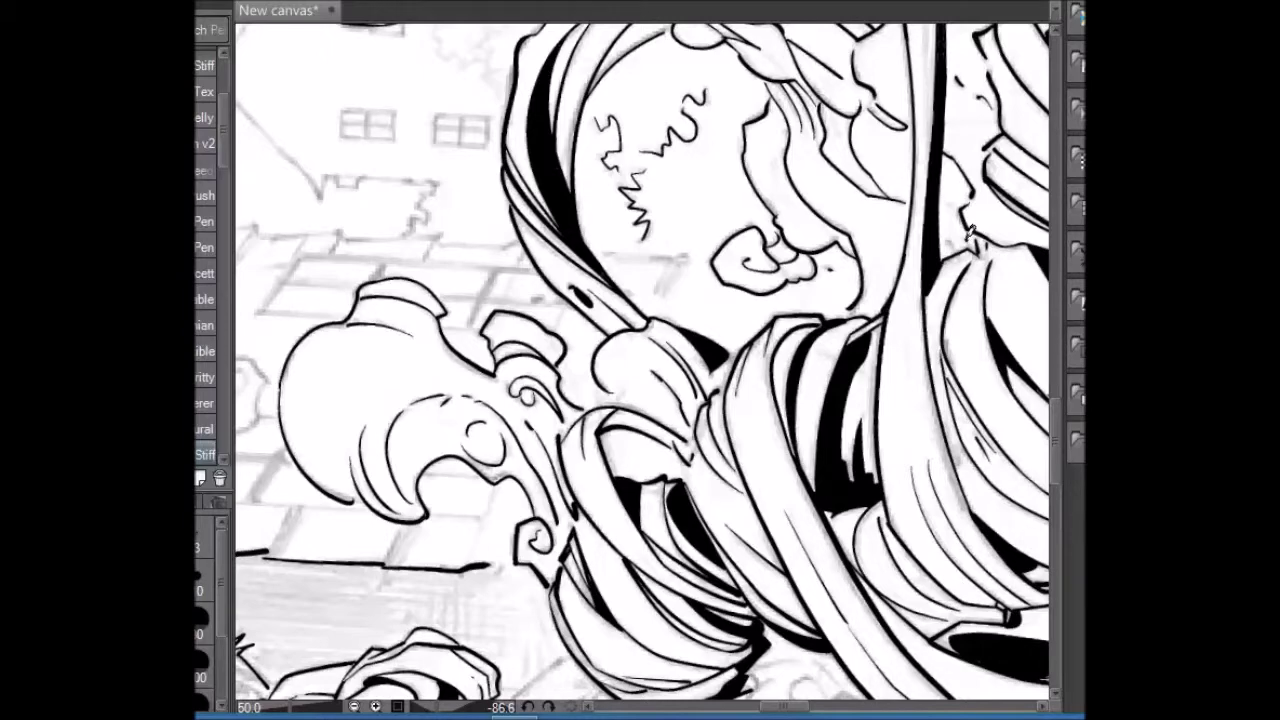
- Ink the jagged foliage between the arched band and the background house
scroll(970, 232, up, 5)
mouse_move(515, 342)
mouse_down()
mouse_move(485, 296)
mouse_move(432, 278)
mouse_up()
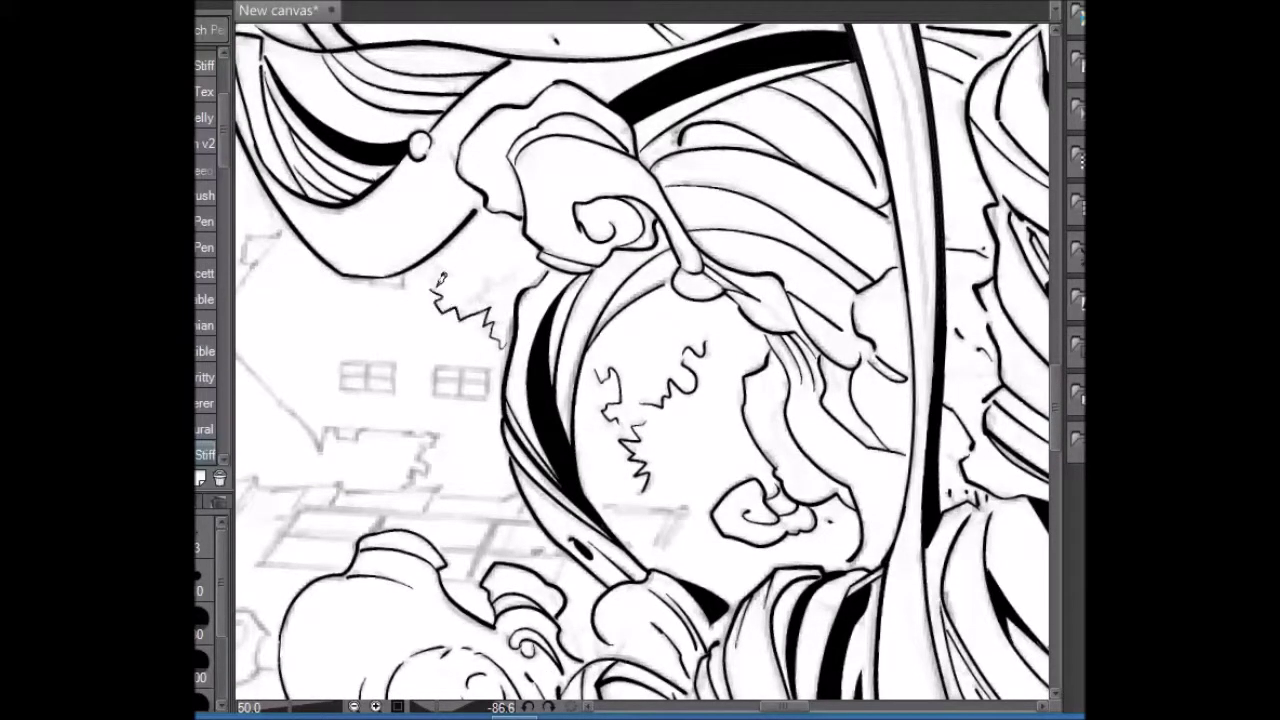
drag(512, 276, 517, 293)
- Ink the background house's roof lines, chimney and broken wall edge
drag(557, 162, 310, 145)
mouse_move(328, 258)
mouse_down()
mouse_move(292, 90)
mouse_move(230, 240)
mouse_move(200, 420)
mouse_up()
drag(640, 385, 620, 462)
mouse_move(664, 350)
mouse_down()
mouse_move(648, 392)
mouse_move(520, 220)
mouse_move(420, 150)
mouse_up()
- Ink the house's two windows with their crossbars and the wall edge beside the hip drape
mouse_move(476, 460)
mouse_down()
mouse_move(462, 480)
mouse_move(478, 556)
mouse_up()
mouse_move(462, 535)
mouse_down()
mouse_move(465, 575)
mouse_move(422, 556)
mouse_up()
drag(520, 568, 536, 620)
drag(550, 548, 552, 614)
mouse_move(512, 470)
mouse_down()
mouse_move(540, 524)
mouse_move(740, 480)
mouse_up()
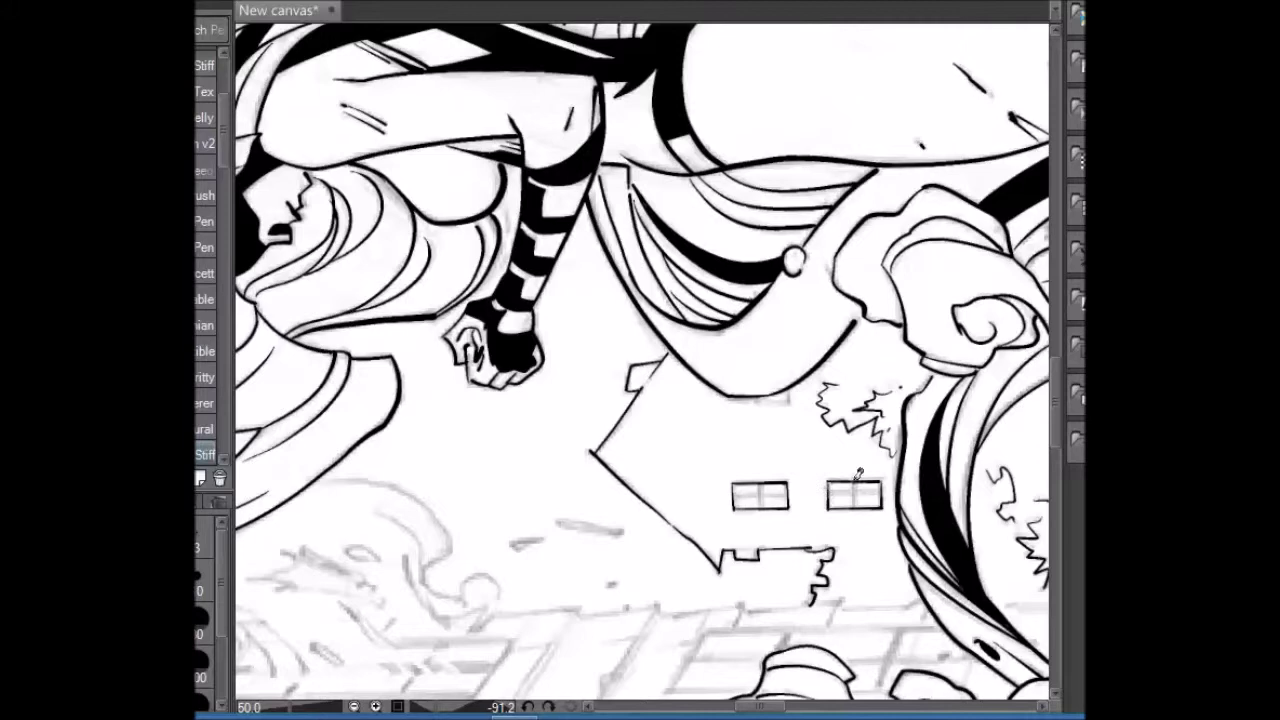
drag(850, 480, 560, 545)
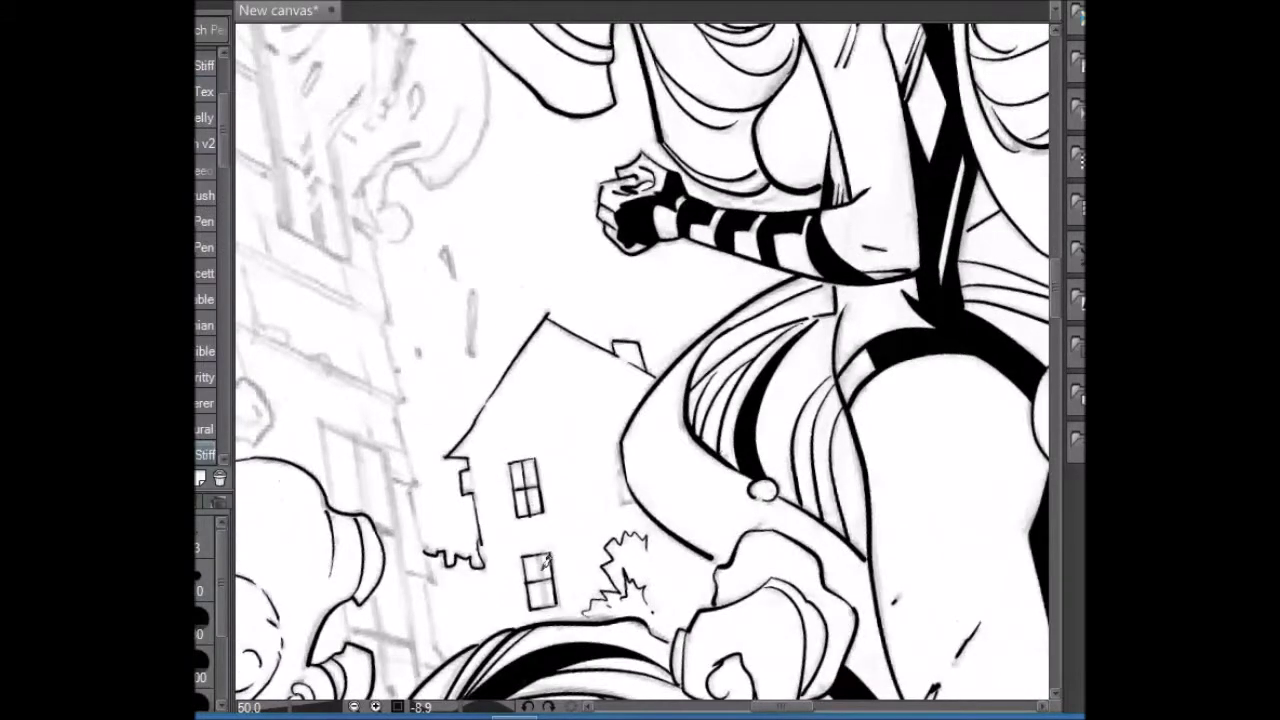
drag(615, 443, 622, 505)
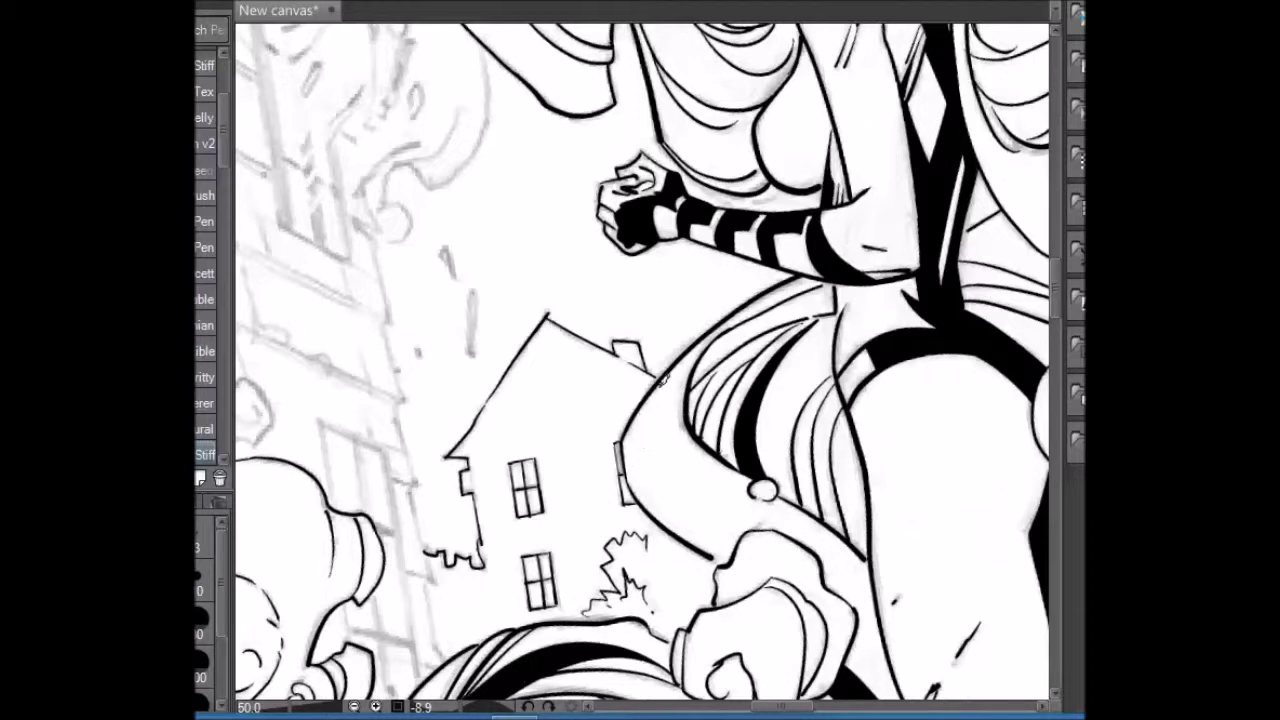
- Ink the two airborne debris pieces and the broken edge of the tall ruined building beside the house
drag(472, 293, 469, 354)
drag(373, 238, 425, 500)
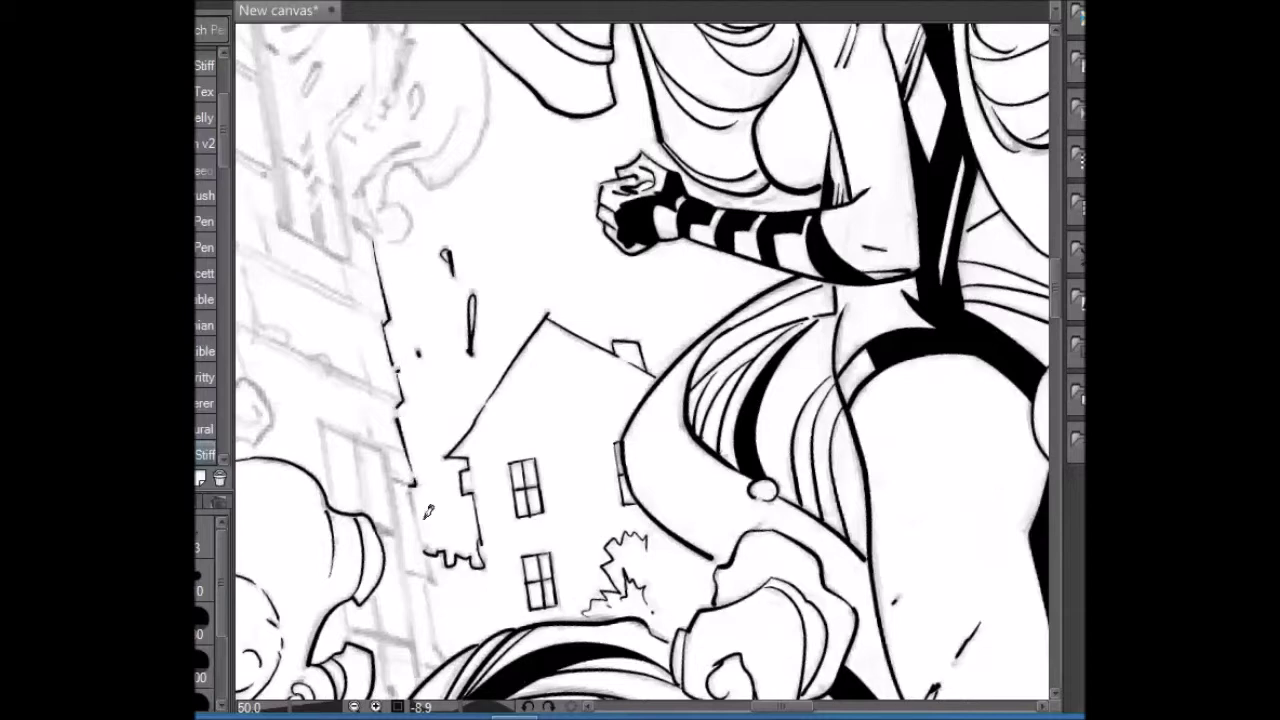
drag(432, 560, 441, 660)
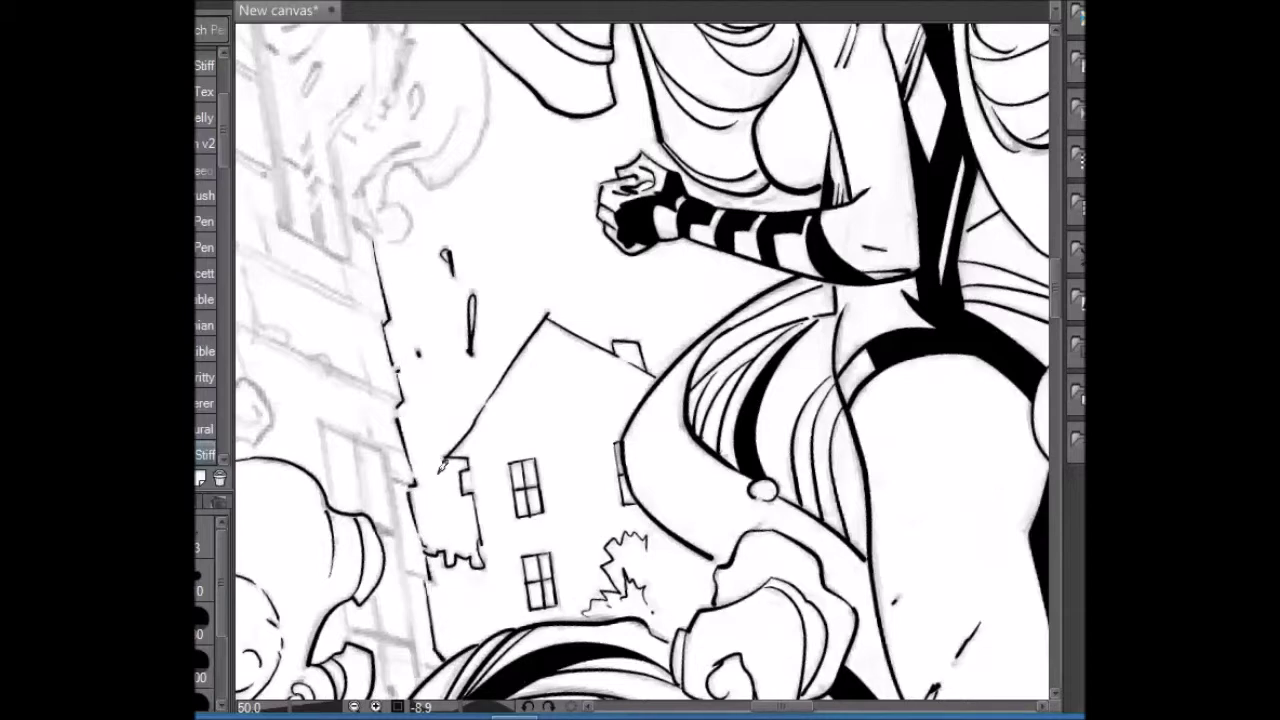
- Ink the smoke curl, jagged flame spikes and small debris at the ruined building's edge beside the hair tip
scroll(1062, 302, up, 5)
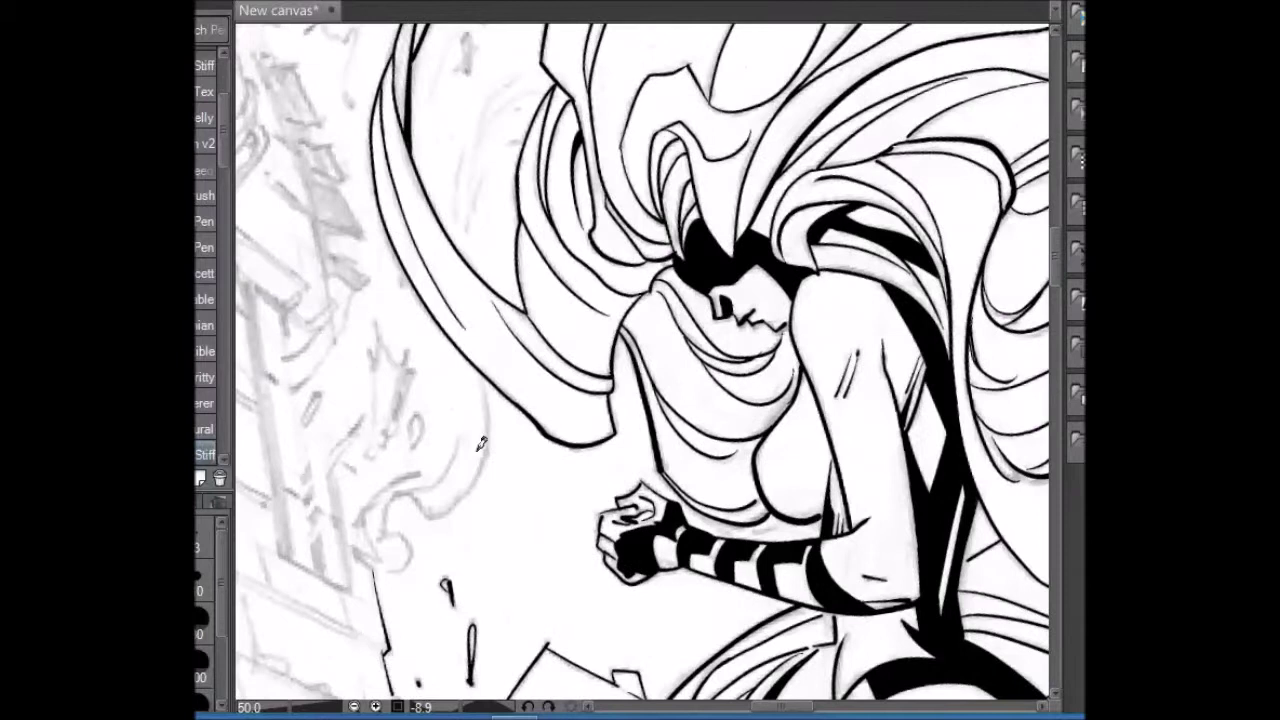
mouse_move(398, 522)
mouse_down()
mouse_move(366, 516)
mouse_move(430, 462)
mouse_move(358, 548)
mouse_up()
drag(416, 421, 413, 438)
mouse_move(380, 352)
mouse_down()
mouse_move(410, 368)
mouse_move(337, 454)
mouse_up()
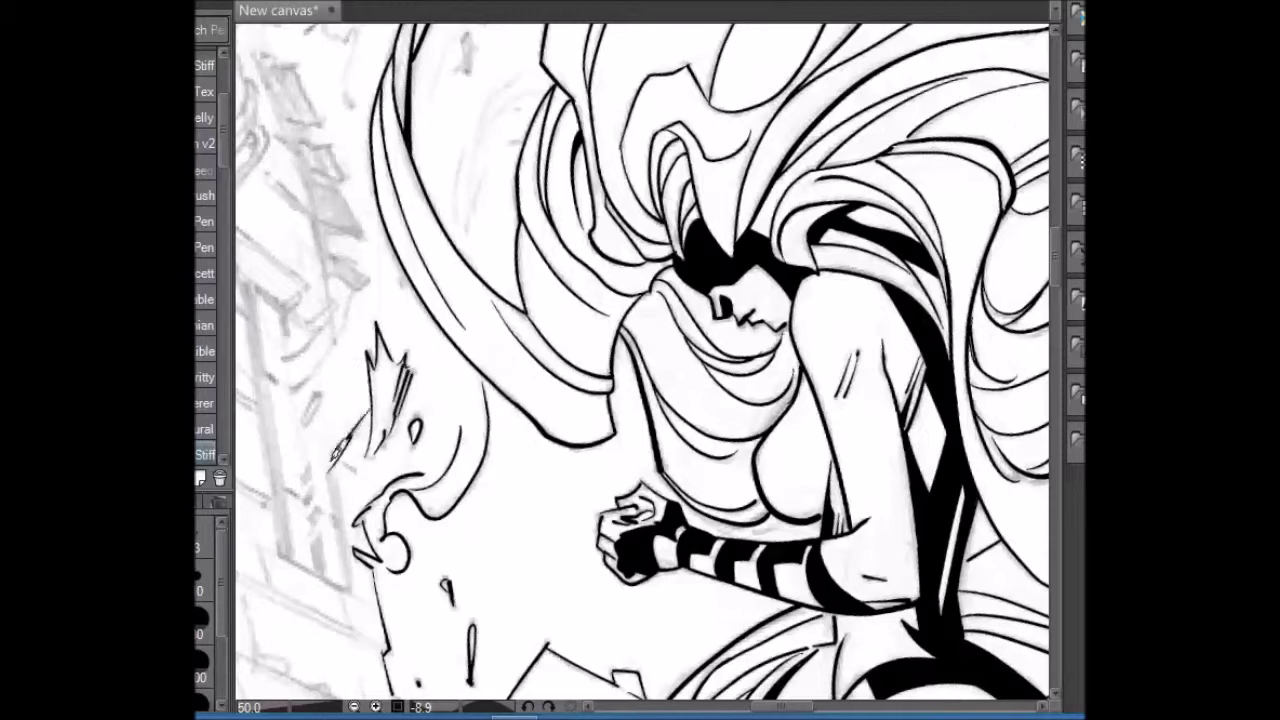
- Ink the small debris chips and thin motion lines inside the long outer curve of the woman's hair
scroll(457, 430, up, 3)
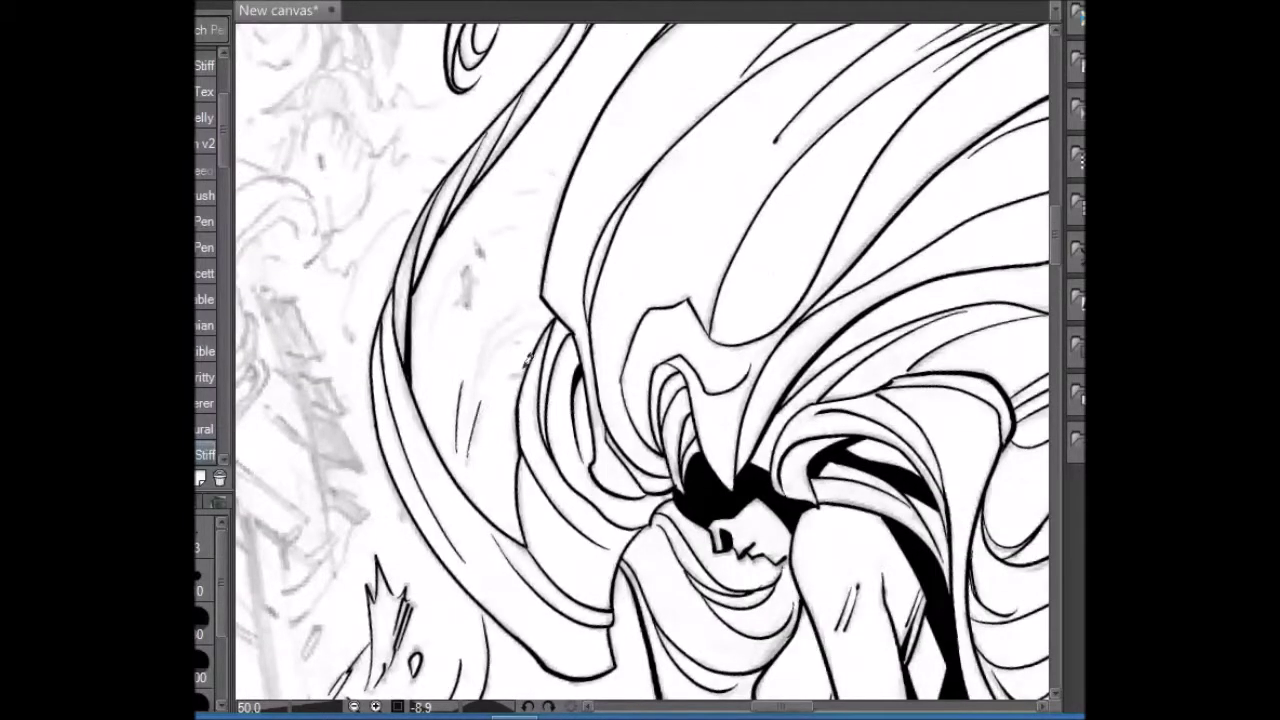
drag(482, 244, 477, 254)
drag(517, 195, 528, 189)
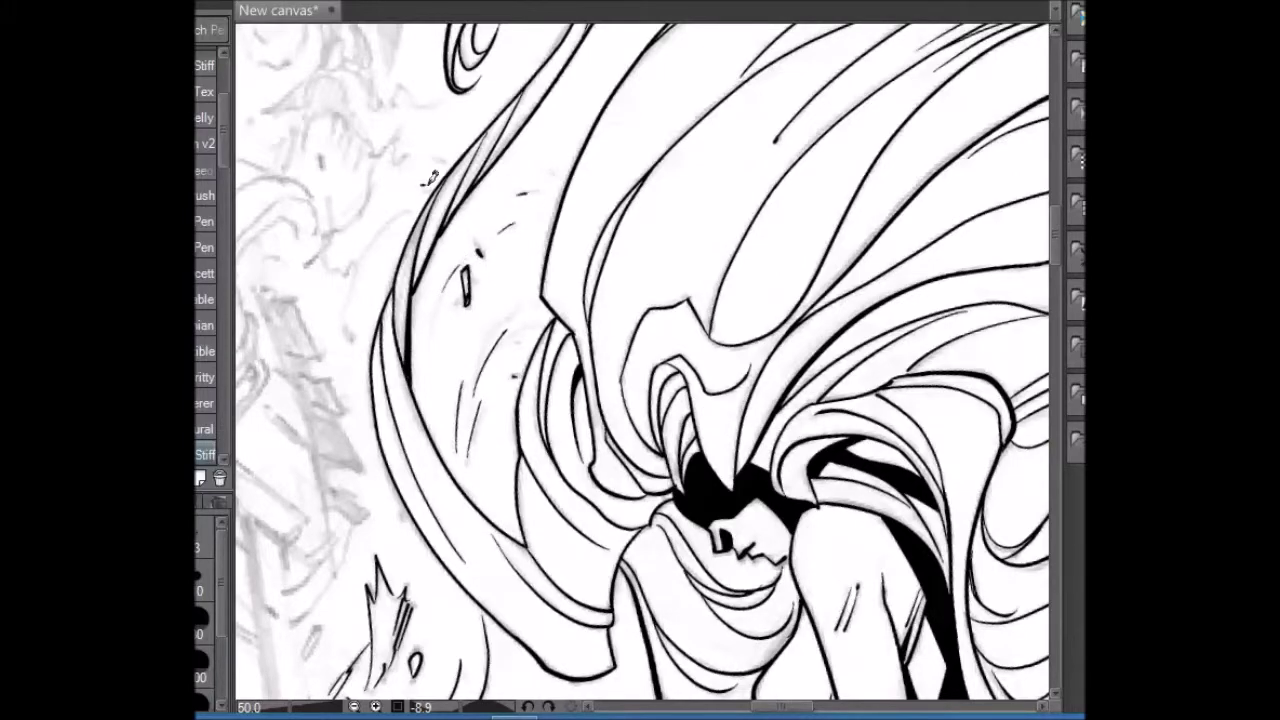
- Ink the broken crossbars, splintered frame pieces and hanging fragment in the large window of the burning building's near wall
scroll(478, 70, down, 10)
key(ctrl+0)
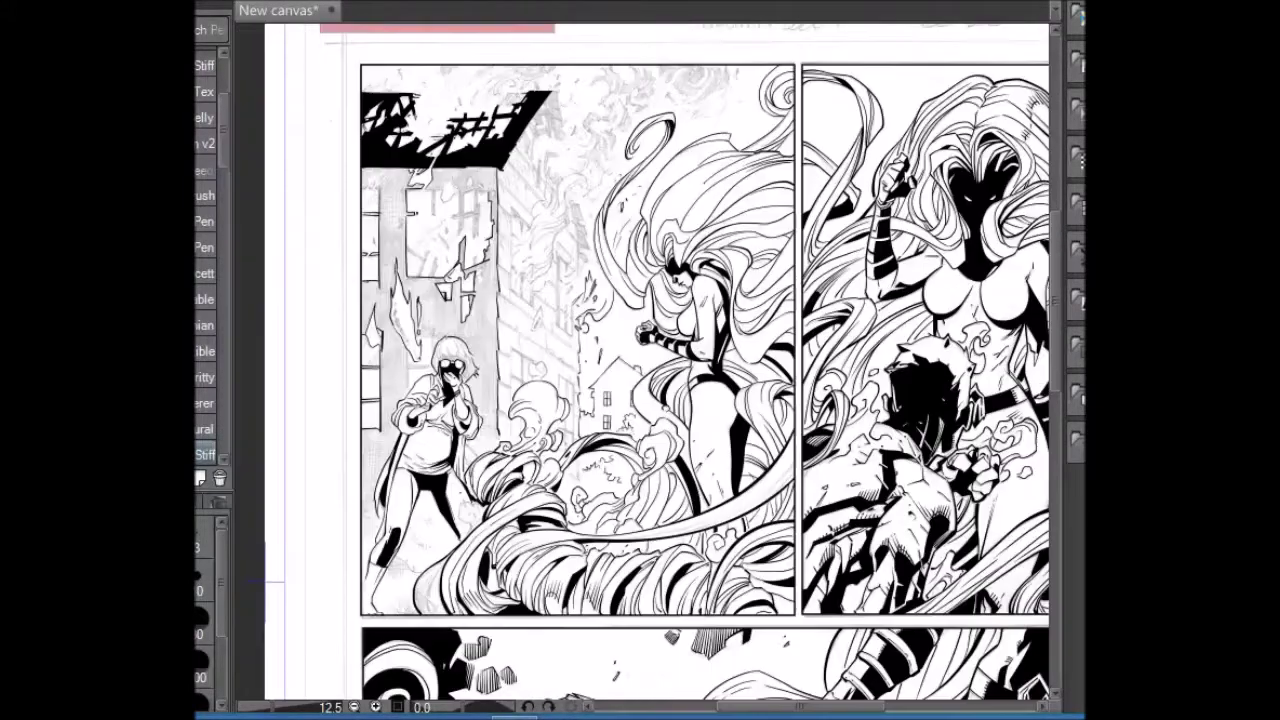
scroll(514, 457, up, 3)
drag(400, 249, 1057, 279)
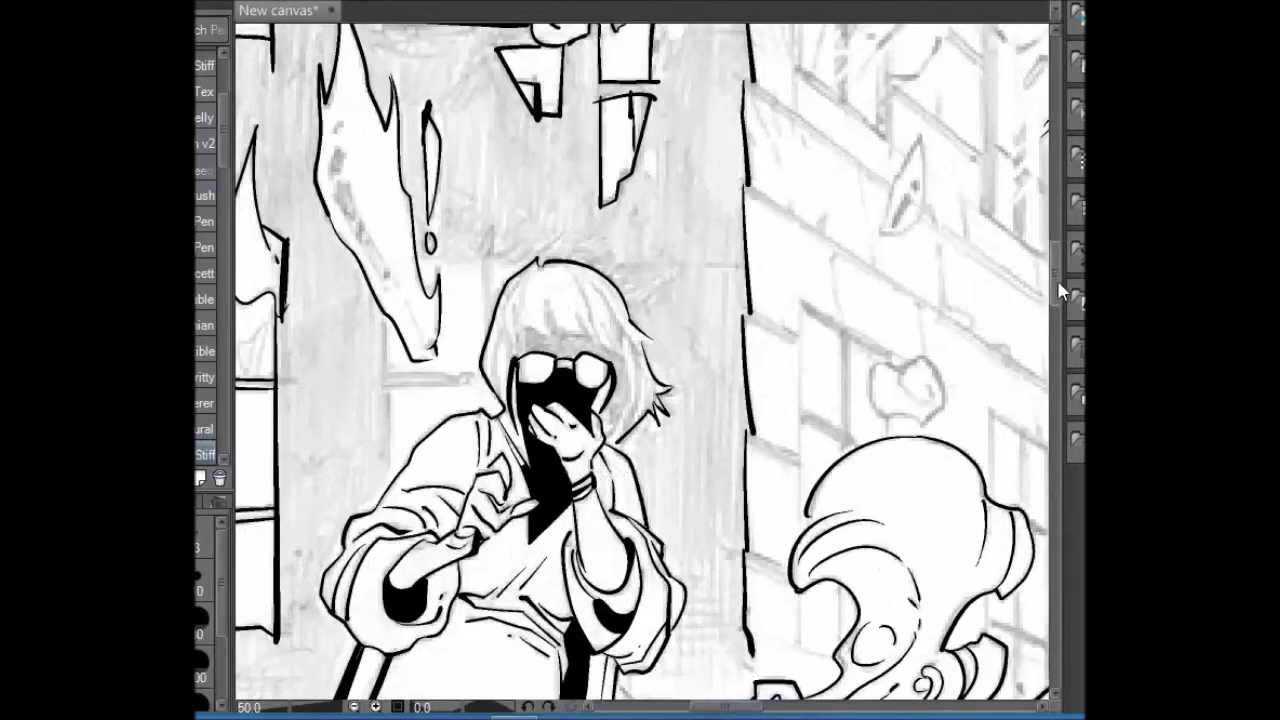
scroll(613, 237, up, 2)
mouse_move(595, 217)
mouse_down()
mouse_move(516, 268)
mouse_move(555, 165)
mouse_move(596, 222)
mouse_up()
drag(853, 186, 652, 231)
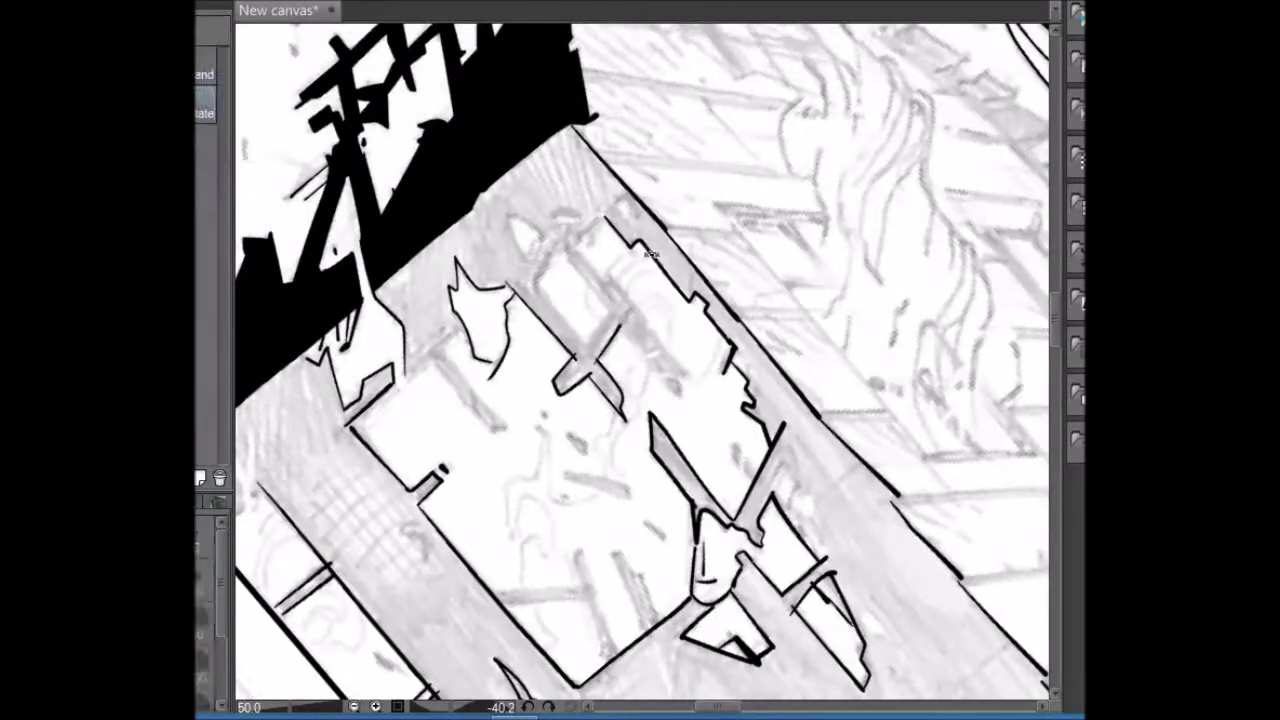
drag(652, 300, 647, 187)
mouse_move(603, 228)
mouse_down()
mouse_move(652, 207)
mouse_move(652, 298)
mouse_move(680, 390)
mouse_up()
mouse_move(759, 174)
mouse_down()
mouse_move(597, 401)
mouse_move(600, 330)
mouse_move(652, 301)
mouse_move(666, 396)
mouse_up()
drag(616, 168, 618, 170)
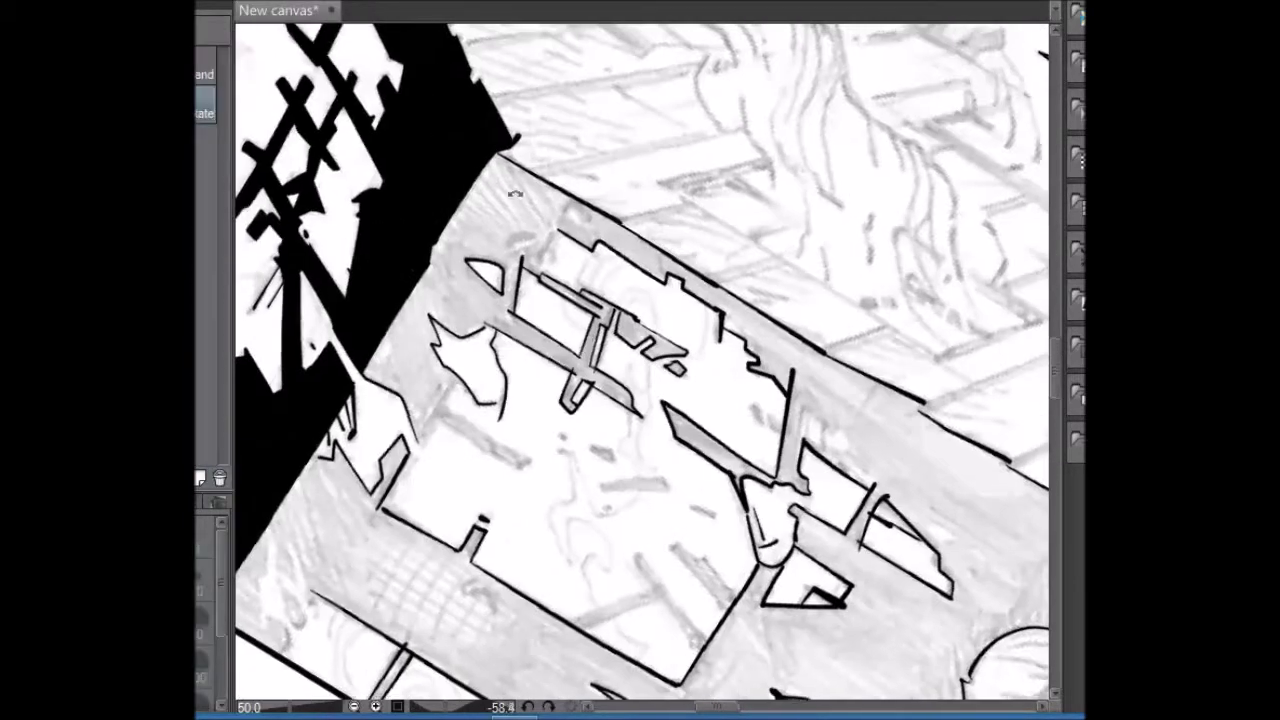
drag(474, 229, 499, 320)
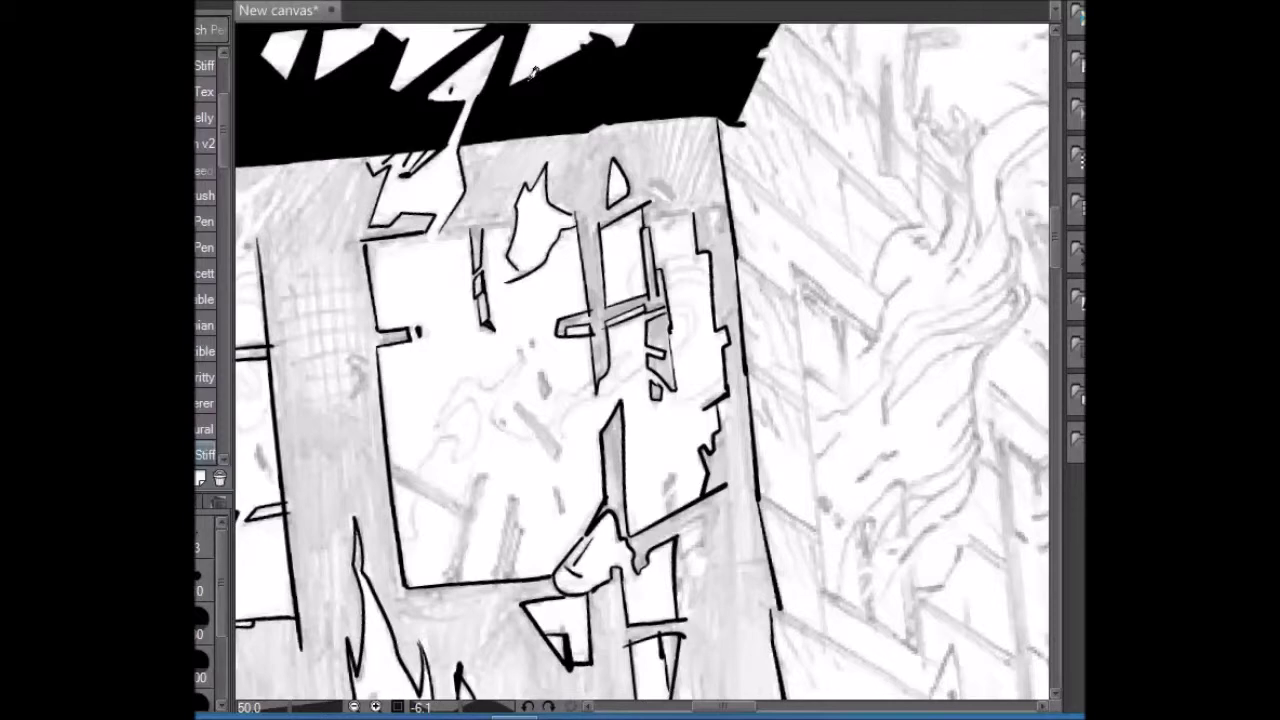
- Ink the large window's upper edge and the fallen beams and debris chips inside the opening
drag(735, 68, 472, 355)
drag(532, 267, 551, 236)
drag(1029, 145, 678, 507)
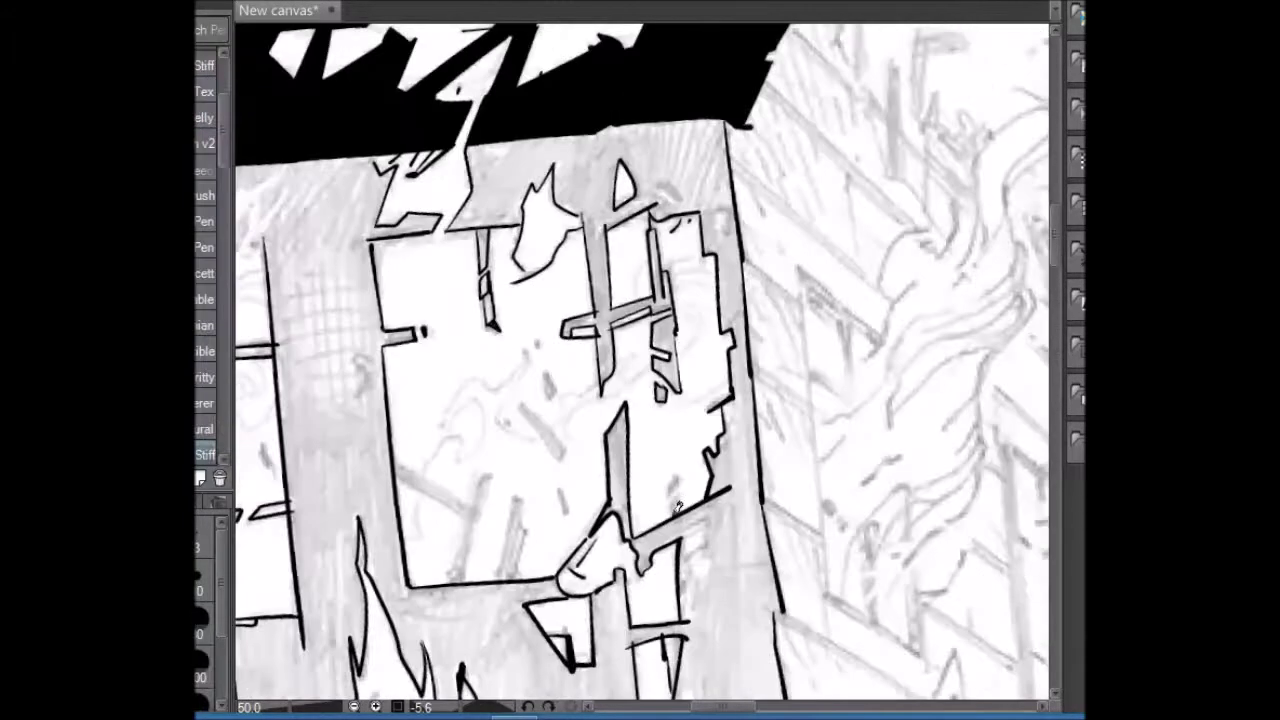
drag(521, 500, 504, 580)
mouse_move(493, 428)
mouse_down()
mouse_move(560, 520)
mouse_move(552, 630)
mouse_up()
drag(550, 530, 557, 615)
mouse_move(553, 520)
mouse_down()
mouse_move(453, 242)
mouse_move(410, 340)
mouse_up()
drag(398, 255, 420, 338)
mouse_move(526, 300)
mouse_down()
mouse_move(513, 368)
mouse_move(550, 318)
mouse_up()
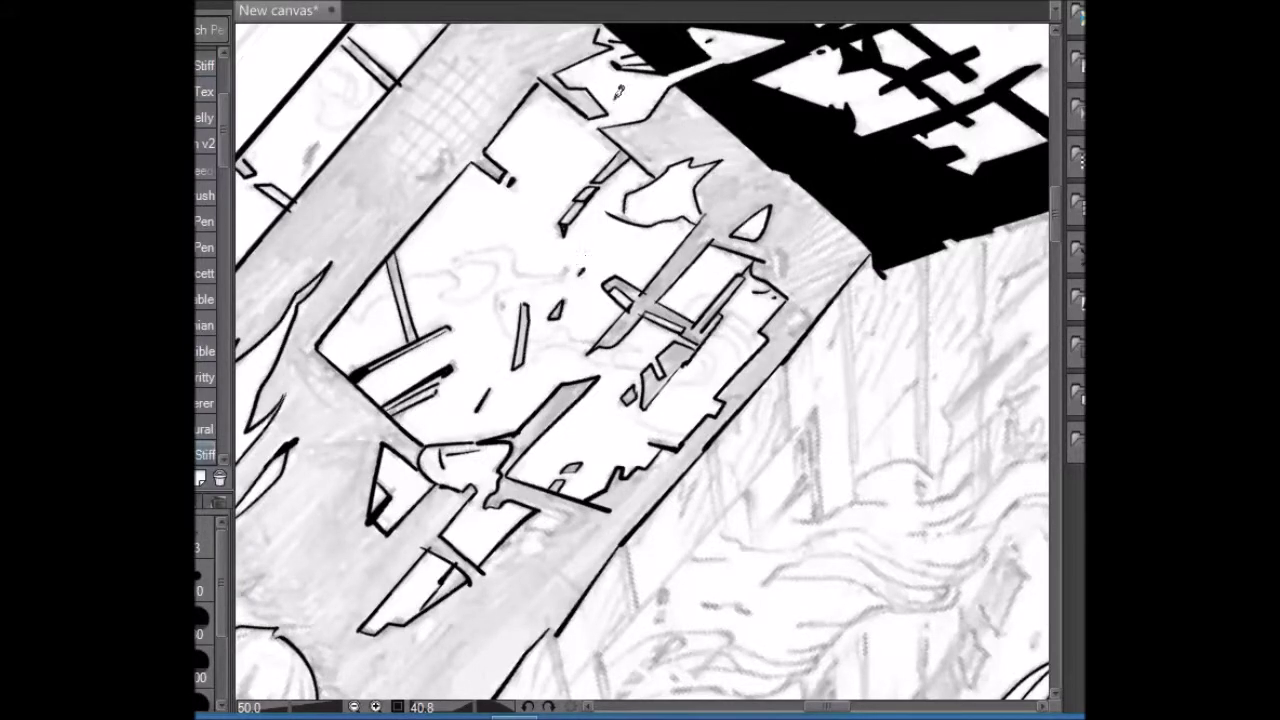
- Ink the curling smoke wisps drifting through the large window and behind its broken crossbars
drag(619, 92, 530, 370)
mouse_move(530, 370)
mouse_down()
mouse_move(470, 470)
mouse_move(458, 588)
mouse_up()
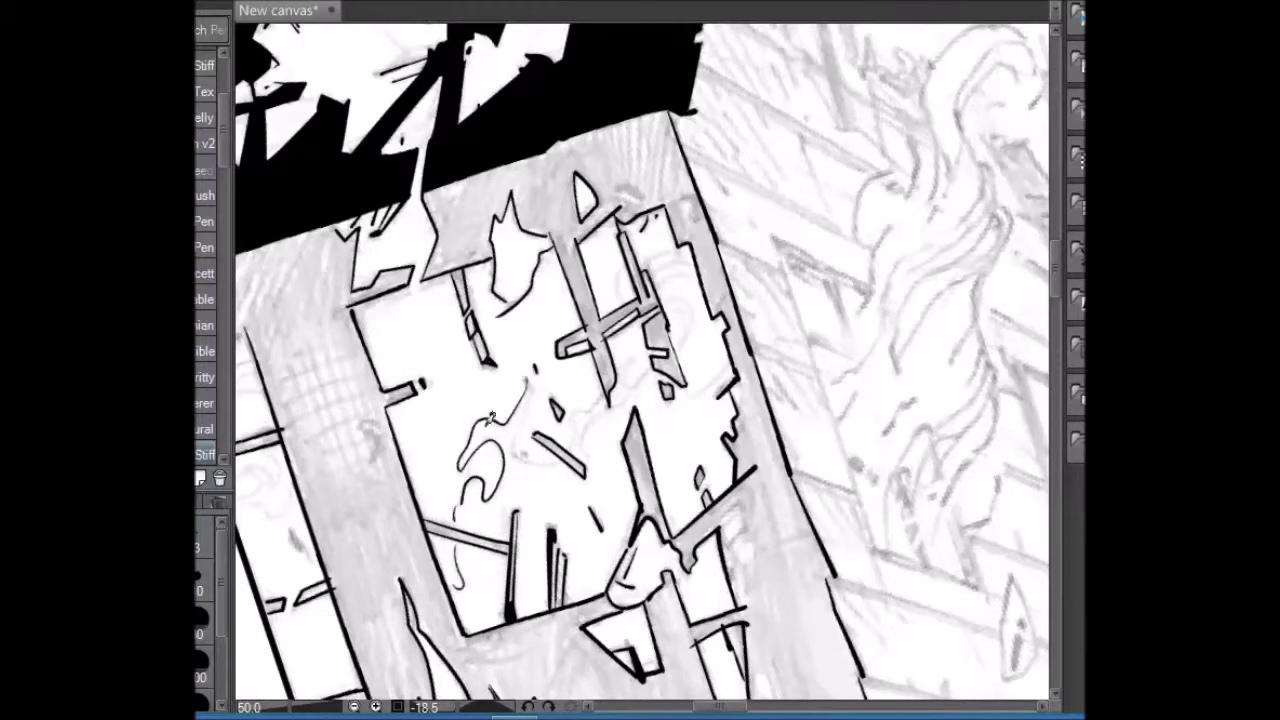
drag(534, 377, 522, 465)
mouse_move(600, 390)
mouse_down()
mouse_move(580, 450)
mouse_move(631, 360)
mouse_up()
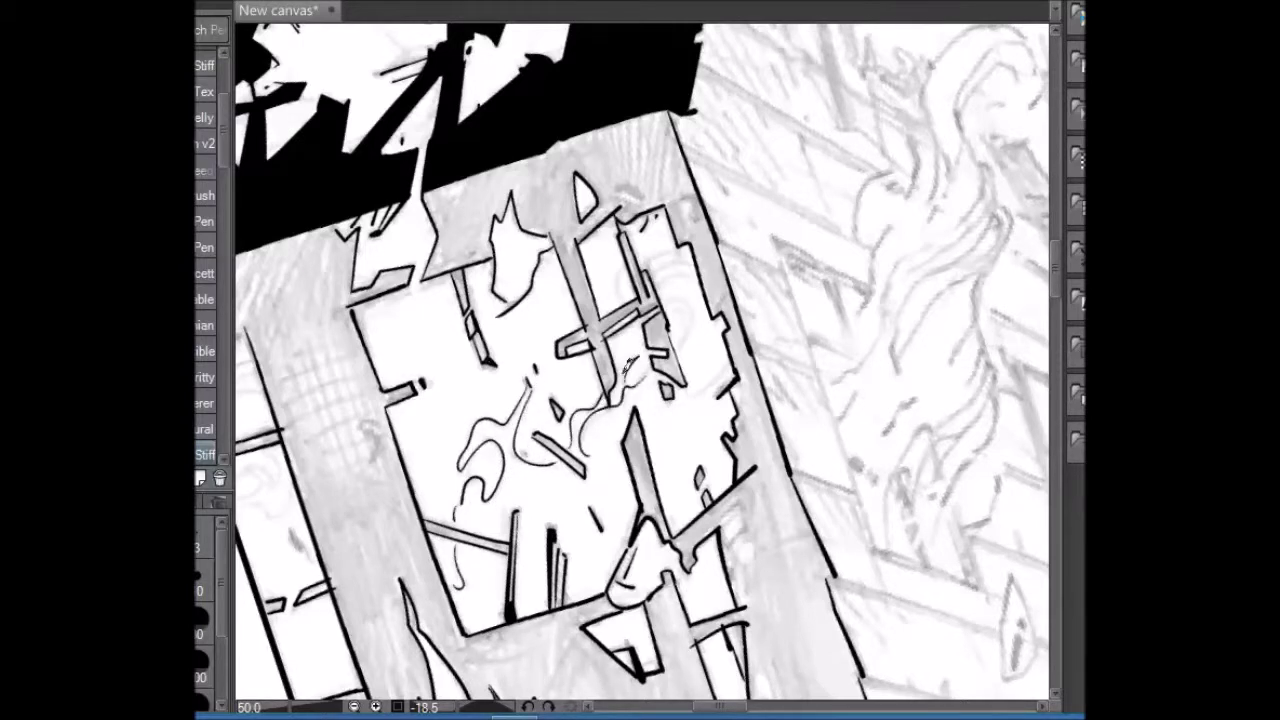
mouse_move(695, 316)
mouse_down()
mouse_move(678, 262)
mouse_move(650, 255)
mouse_move(625, 298)
mouse_up()
drag(700, 398, 744, 358)
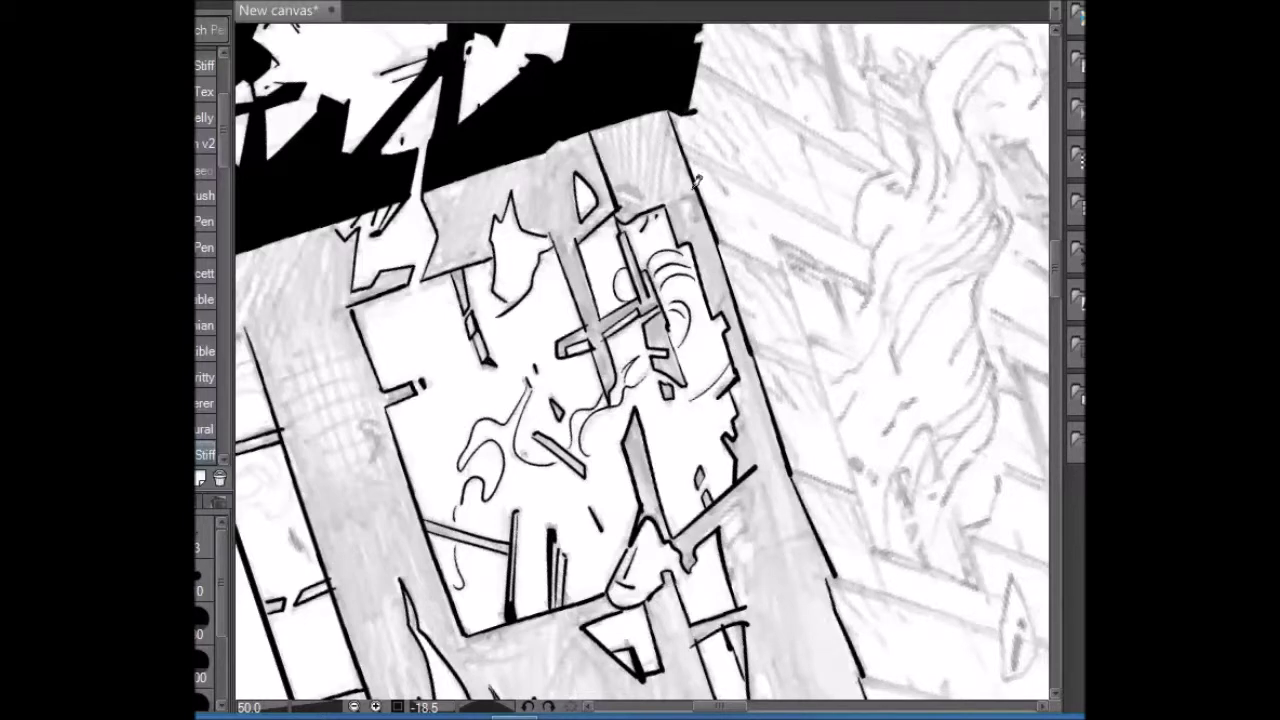
- Hatch the wall block at the large window's upper outer corner with radiating lines
drag(690, 210, 770, 242)
drag(892, 43, 760, 40)
mouse_move(696, 112)
mouse_down()
mouse_move(686, 190)
mouse_move(712, 190)
mouse_up()
drag(788, 123, 700, 118)
mouse_move(620, 114)
mouse_down()
mouse_move(610, 192)
mouse_move(620, 208)
mouse_move(642, 200)
mouse_up()
drag(658, 136, 668, 200)
drag(664, 146, 674, 172)
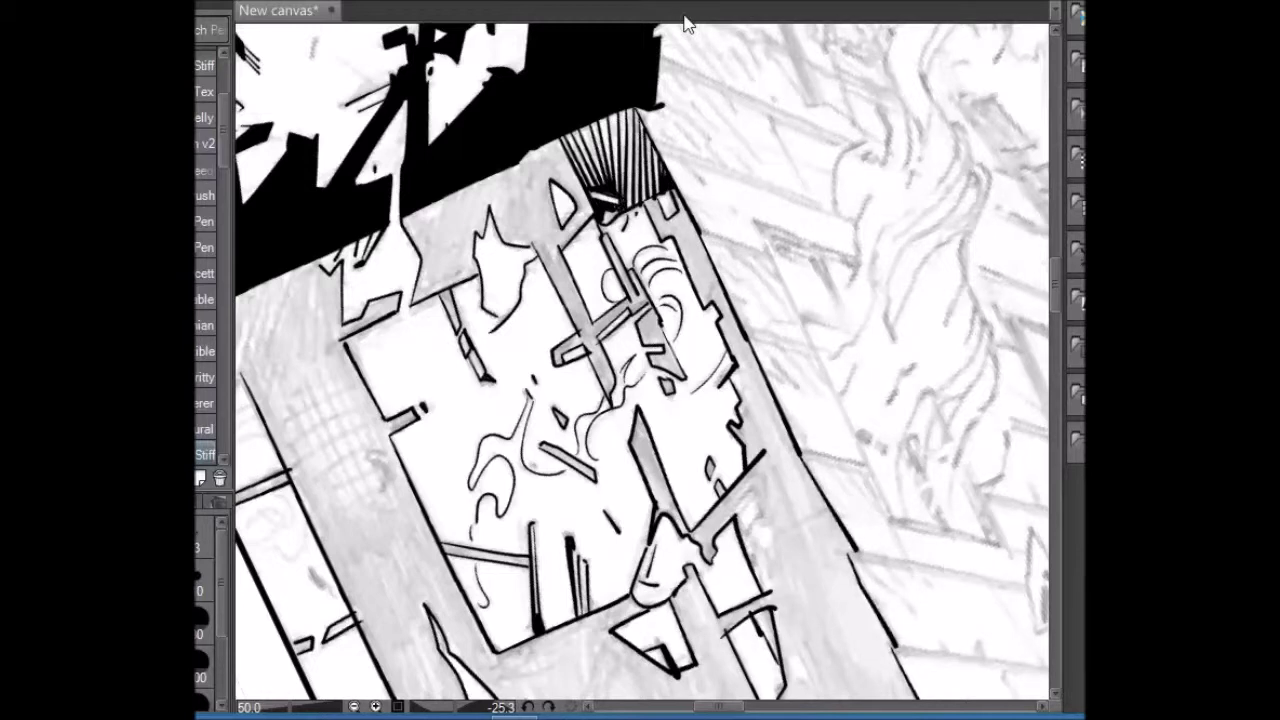
- Fill the wall above the large window, its broken crossbars and the debris pieces with black
key(g)
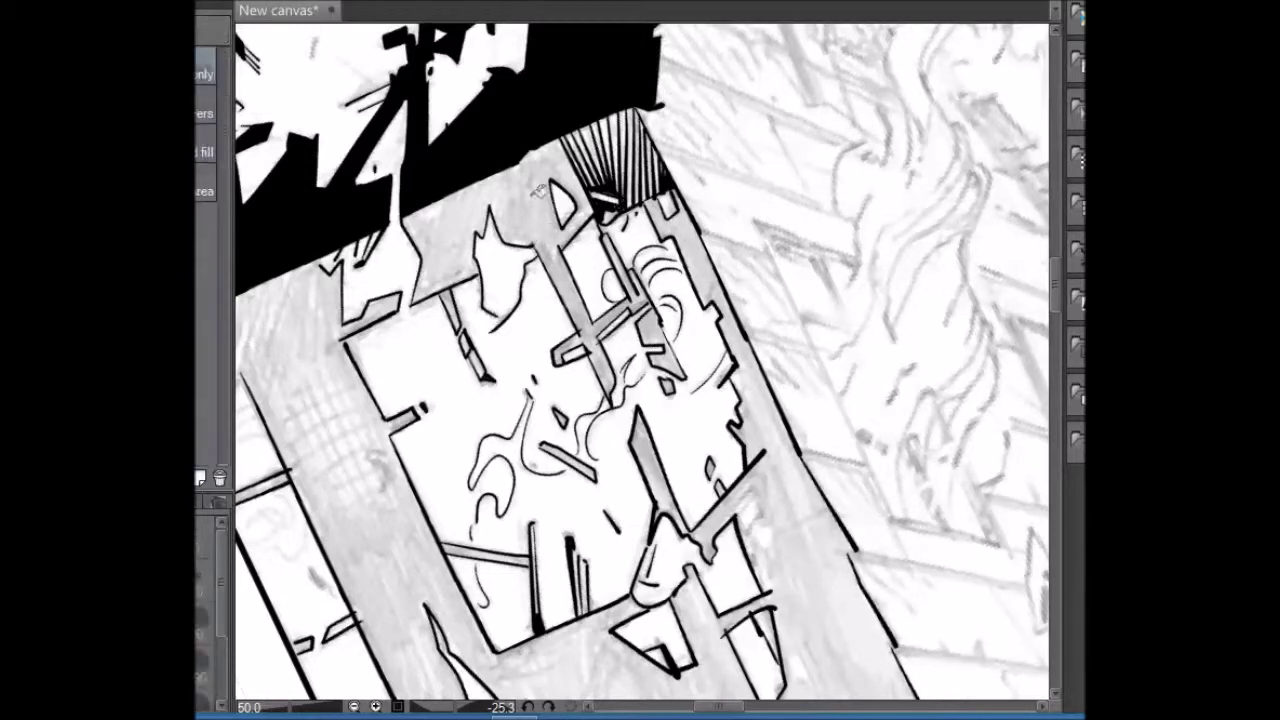
click(500, 240)
click(660, 350)
click(655, 470)
click(720, 465)
click(565, 460)
click(485, 554)
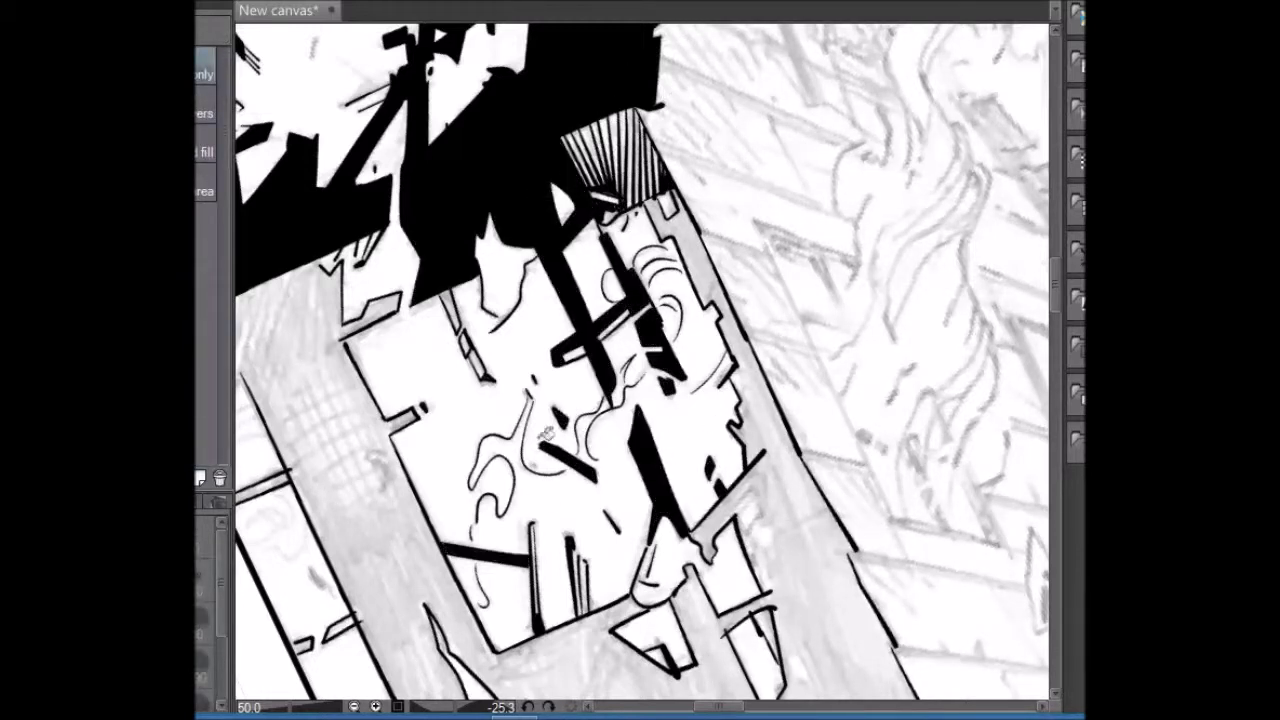
- Crosshatch a grid patch on the wall pillar between the large window and the narrow side window
key(p)
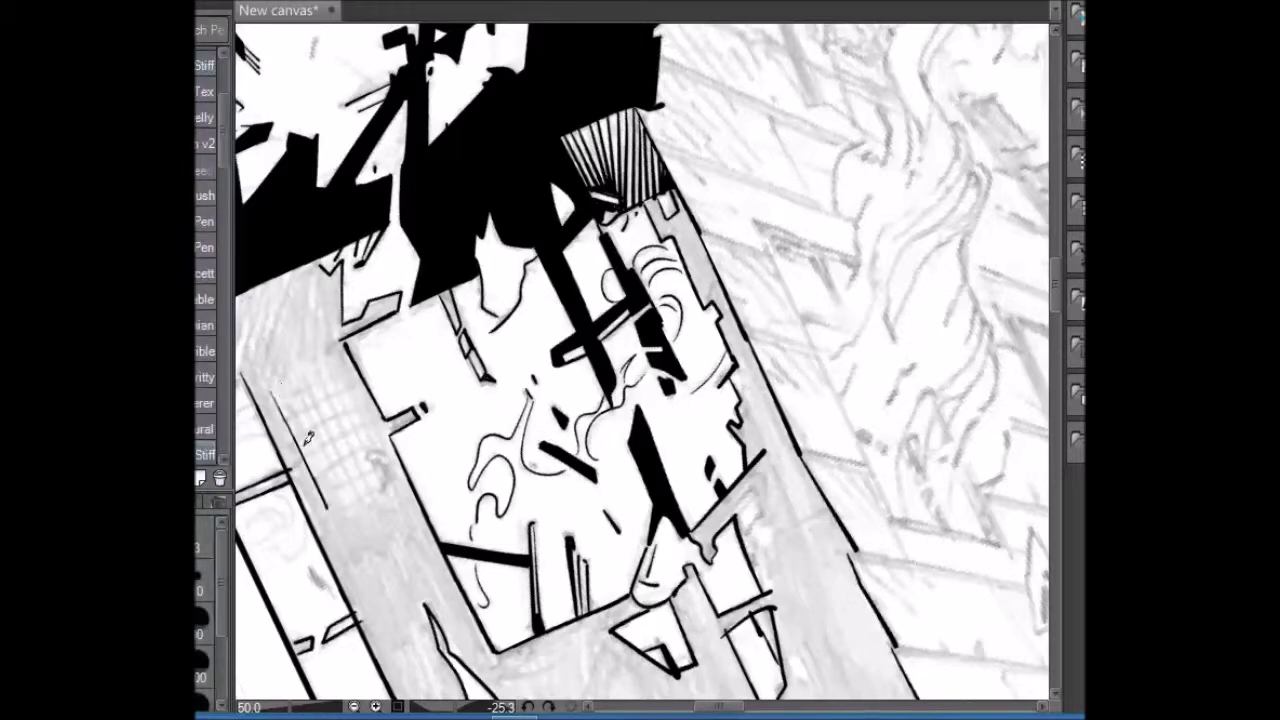
drag(700, 640, 1057, 209)
scroll(1057, 300, down, 3)
mouse_move(686, 496)
mouse_down()
mouse_move(818, 404)
mouse_move(842, 402)
mouse_up()
mouse_move(722, 526)
mouse_down()
mouse_move(862, 422)
mouse_move(872, 430)
mouse_up()
drag(742, 540, 868, 443)
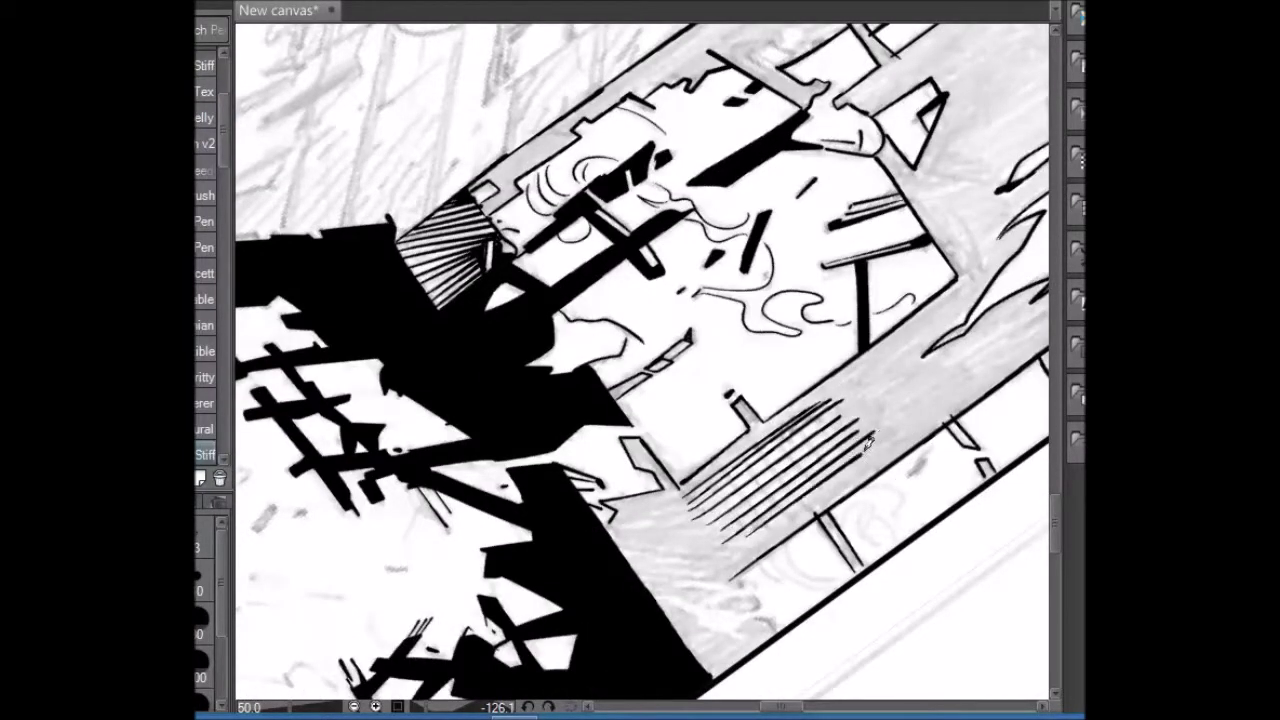
drag(750, 358, 711, 443)
drag(583, 481, 574, 570)
mouse_move(620, 490)
mouse_down()
mouse_move(598, 572)
mouse_move(614, 578)
mouse_up()
mouse_move(664, 504)
mouse_down()
mouse_move(636, 584)
mouse_move(668, 600)
mouse_move(684, 566)
mouse_up()
mouse_move(720, 520)
mouse_down()
mouse_move(702, 590)
mouse_move(736, 560)
mouse_up()
- Ink the flame shapes and swirling smoke lines inside the narrow window beside the panel border
key(r)
mouse_move(620, 285)
mouse_down()
mouse_move(606, 297)
mouse_move(584, 201)
mouse_up()
key(p)
drag(344, 430, 360, 370)
mouse_move(392, 346)
mouse_down()
mouse_move(420, 308)
mouse_move(392, 388)
mouse_move(404, 404)
mouse_move(372, 414)
mouse_up()
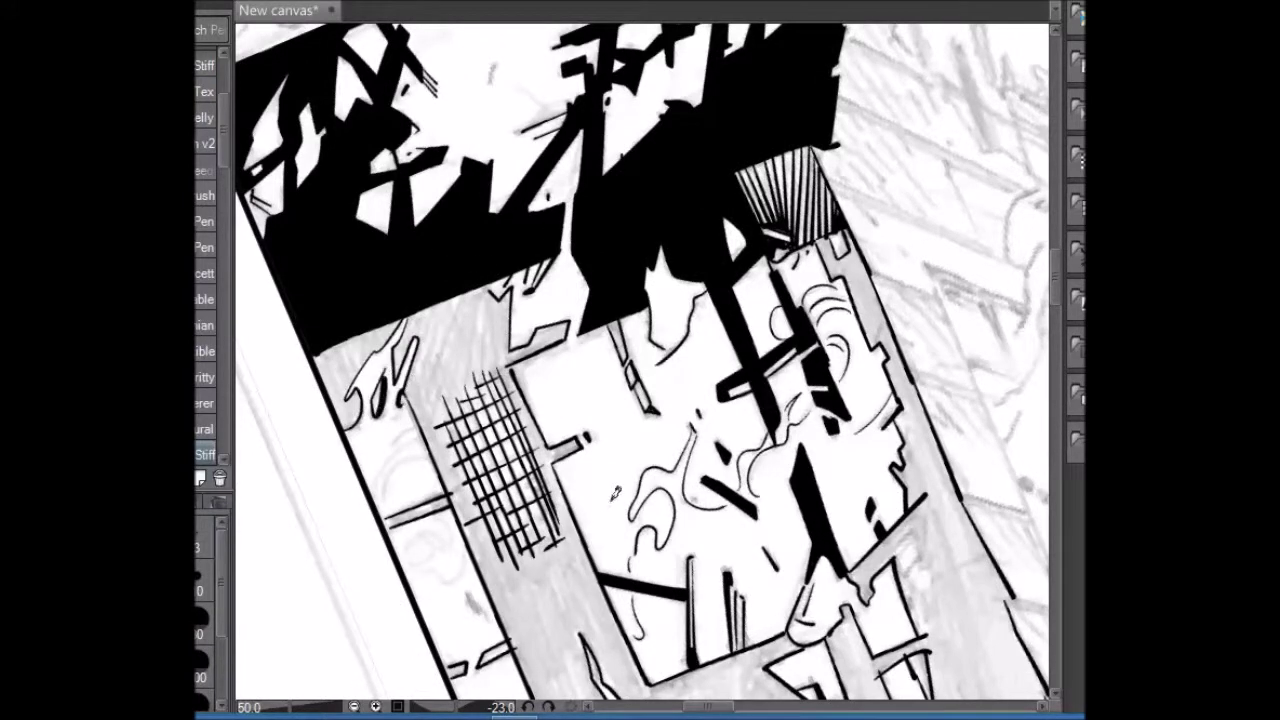
mouse_move(401, 457)
mouse_down()
mouse_move(409, 418)
mouse_move(430, 542)
mouse_move(416, 570)
mouse_move(489, 530)
mouse_up()
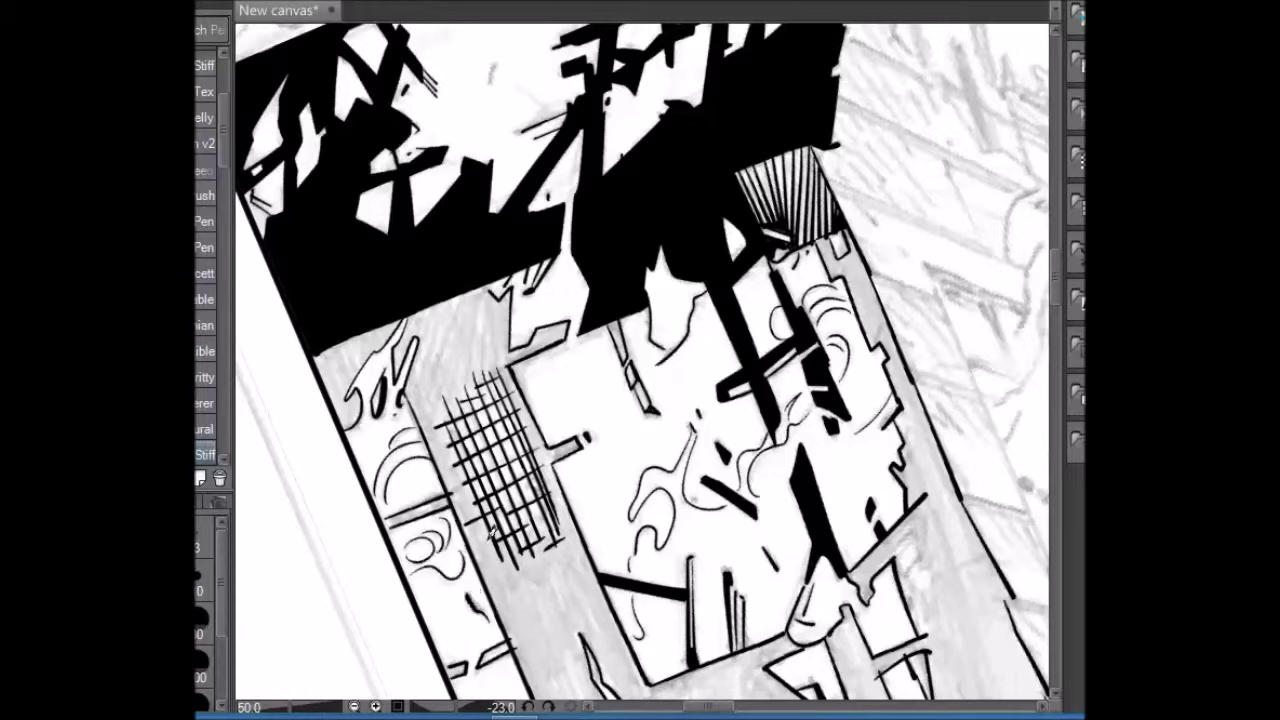
- Fill the wall pillar between the two windows with black around its crosshatched patch
scroll(1054, 285, down, 5)
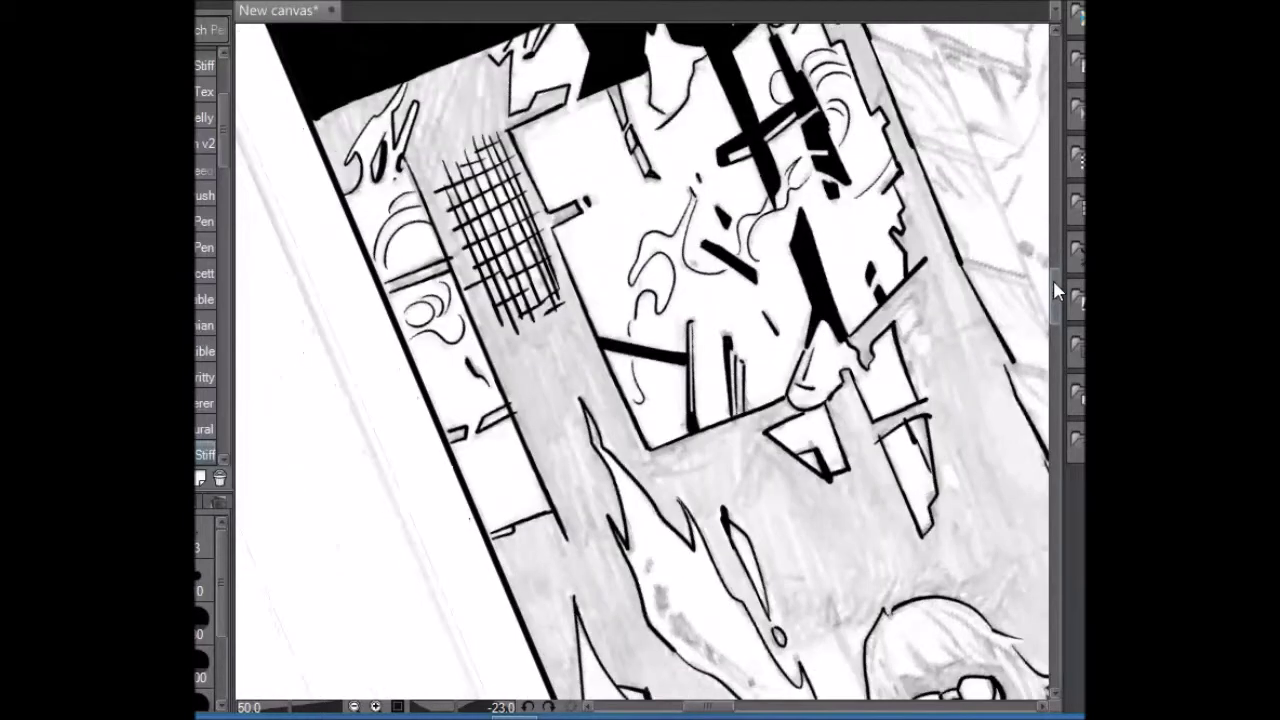
key(g)
click(592, 343)
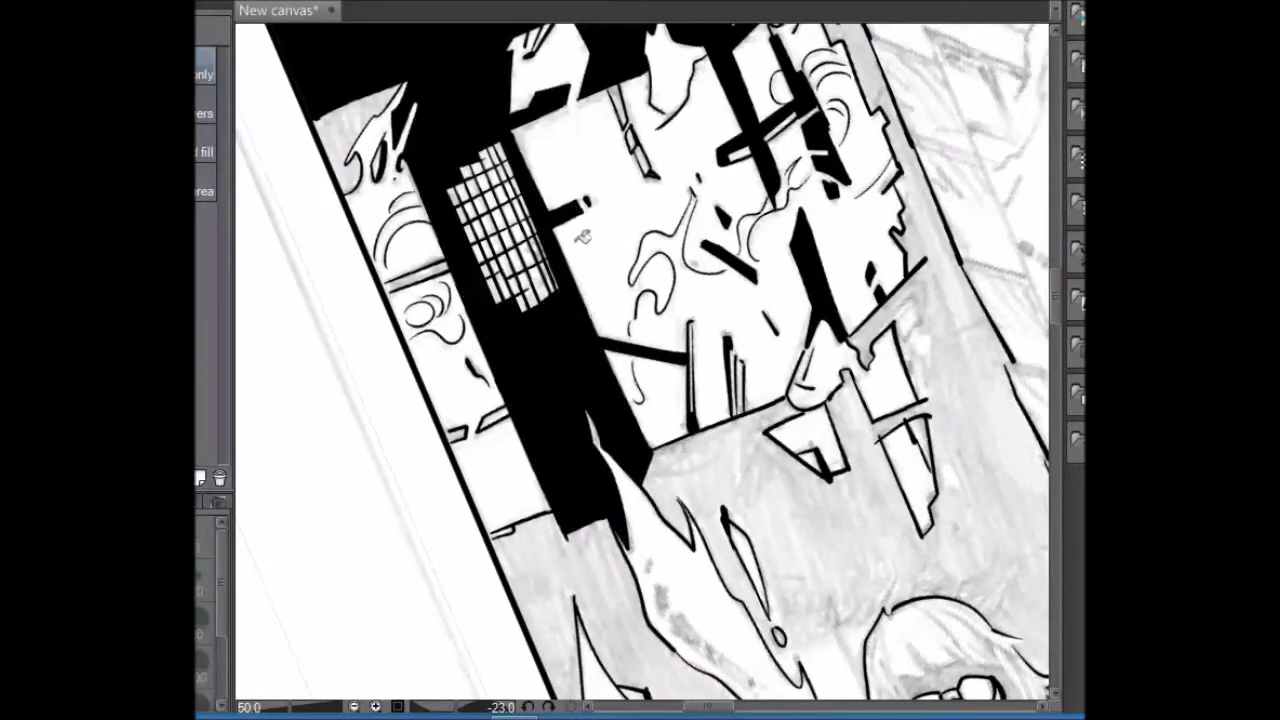
- Add diagonal hatching across the ends of the grid patch on the black pillar
key(p)
drag(518, 249, 552, 268)
mouse_move(456, 194)
mouse_down()
mouse_move(505, 146)
mouse_move(582, 200)
mouse_up()
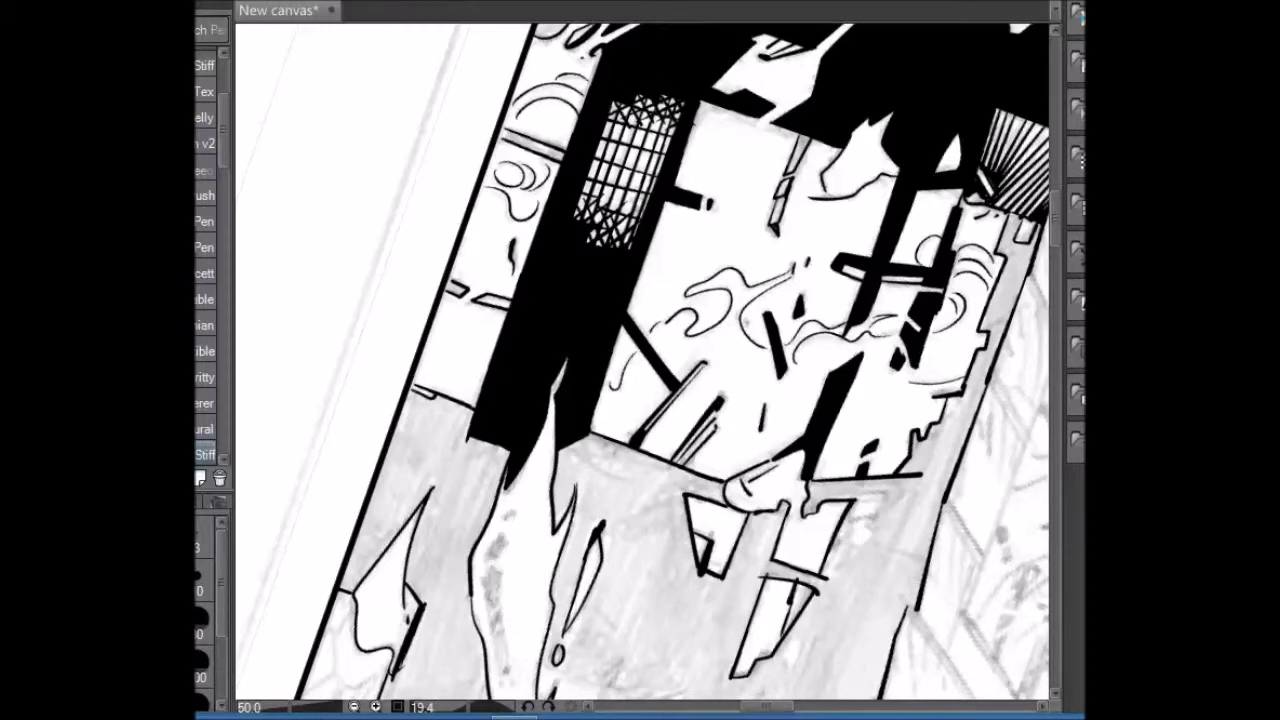
- Black in the crosshatched patch to make the pillar between the windows solid
key(ctrl+0)
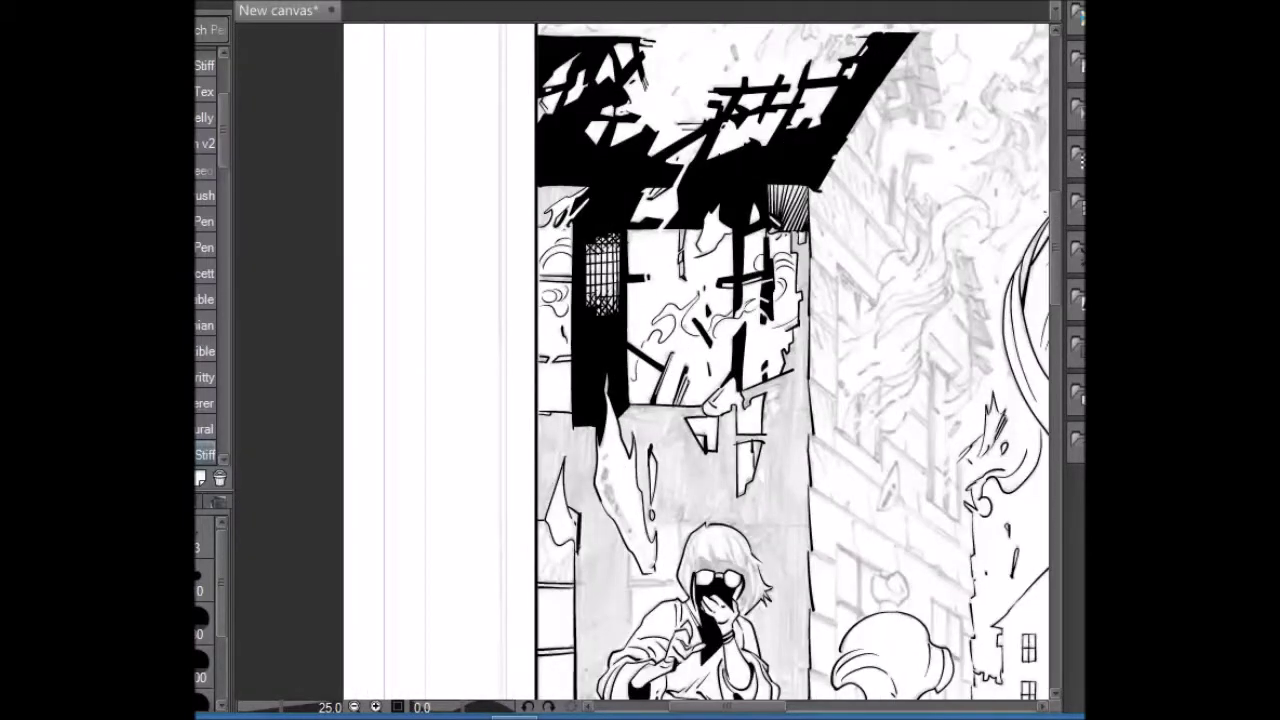
key(ctrl+plus)
drag(562, 128, 558, 230)
mouse_move(574, 106)
mouse_down()
mouse_move(574, 266)
mouse_move(541, 186)
mouse_up()
drag(533, 130, 533, 250)
drag(590, 106, 590, 232)
drag(592, 142, 592, 264)
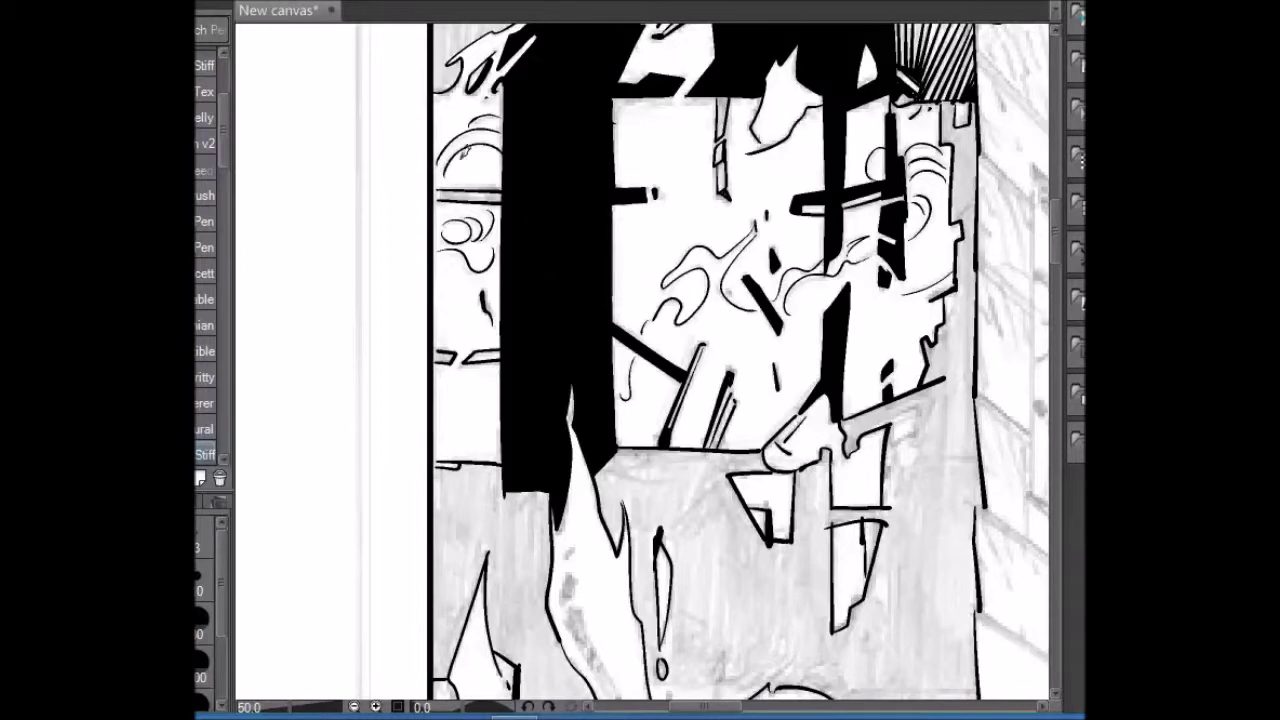
- Ink the small broken fragment below the large window and close off the wall section with a line to the building's corner
scroll(1067, 185, up, 5)
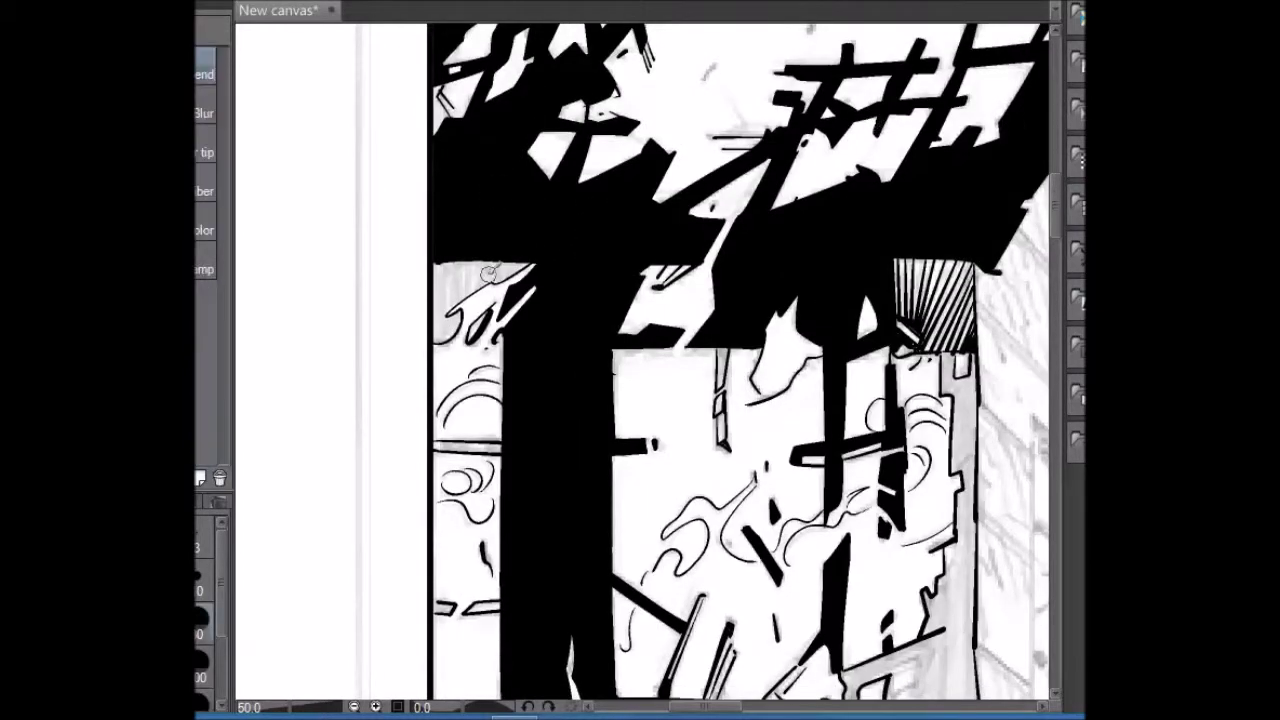
scroll(1068, 250, down, 8)
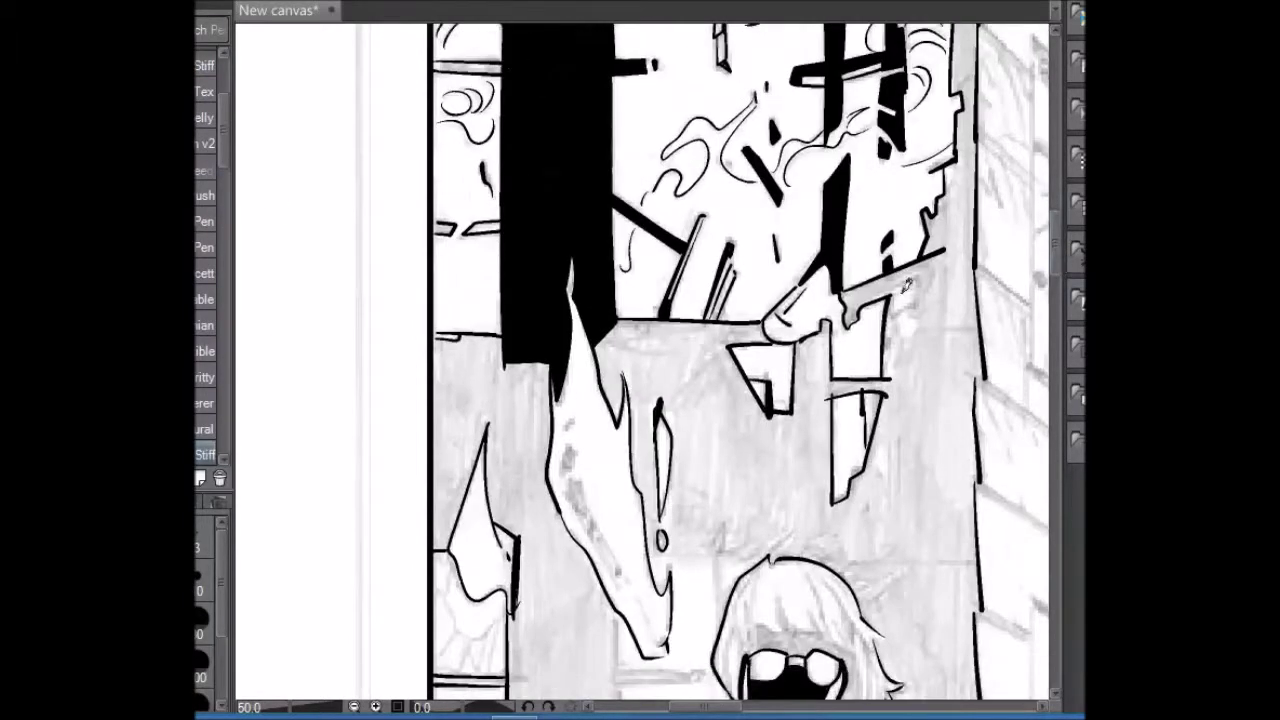
drag(900, 328, 912, 296)
drag(846, 502, 977, 483)
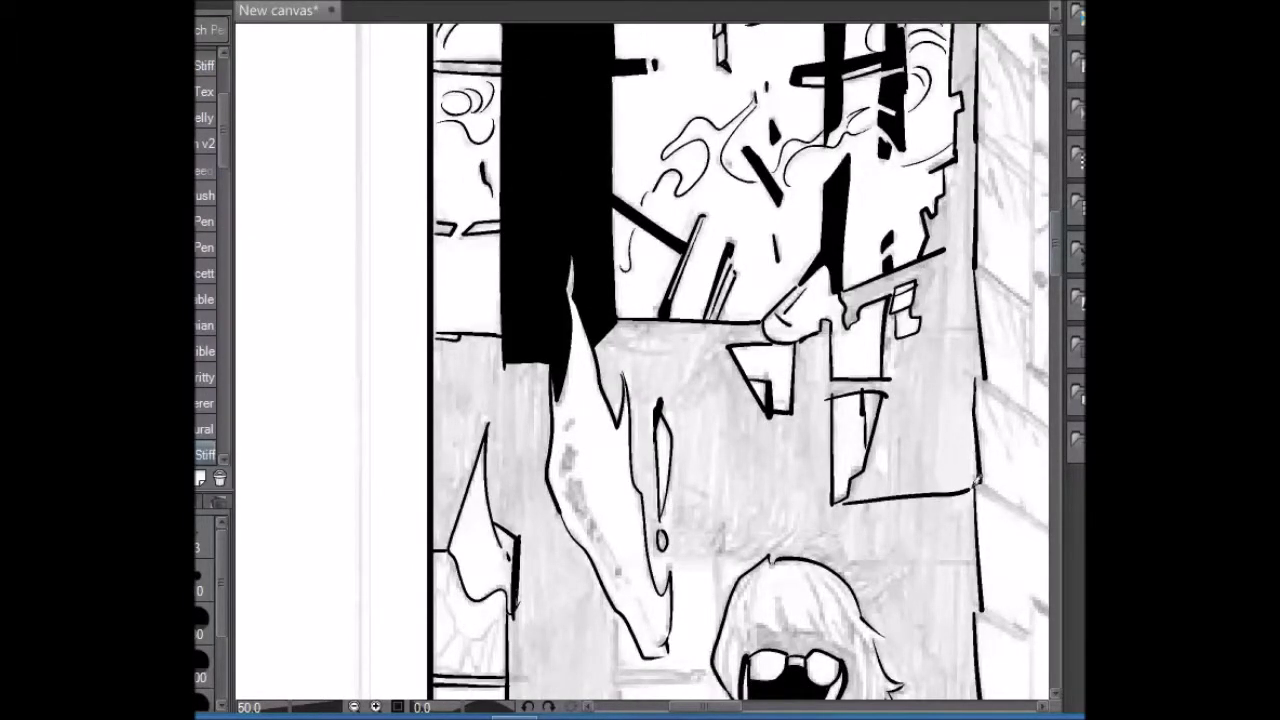
- Fill the wall strip beside the large window, the corner above the narrow window and the hatched corner block with black
scroll(1050, 112, up, 2)
key(g)
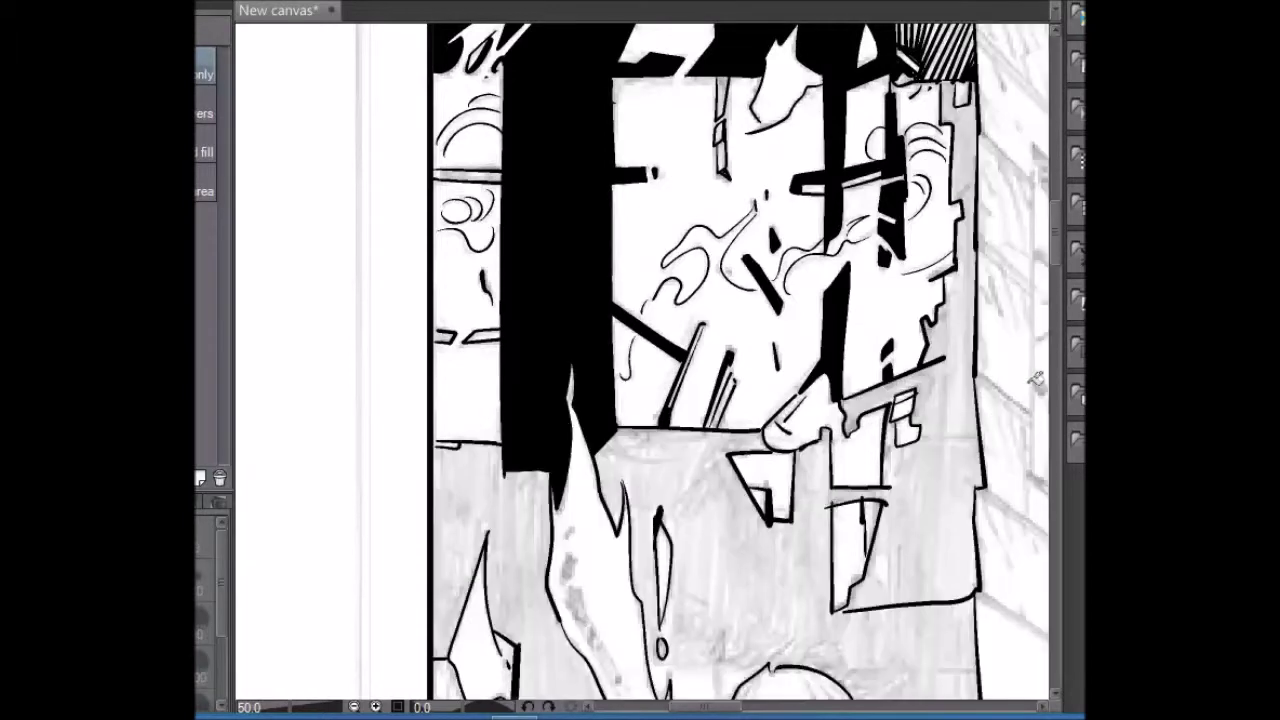
click(845, 605)
key(p)
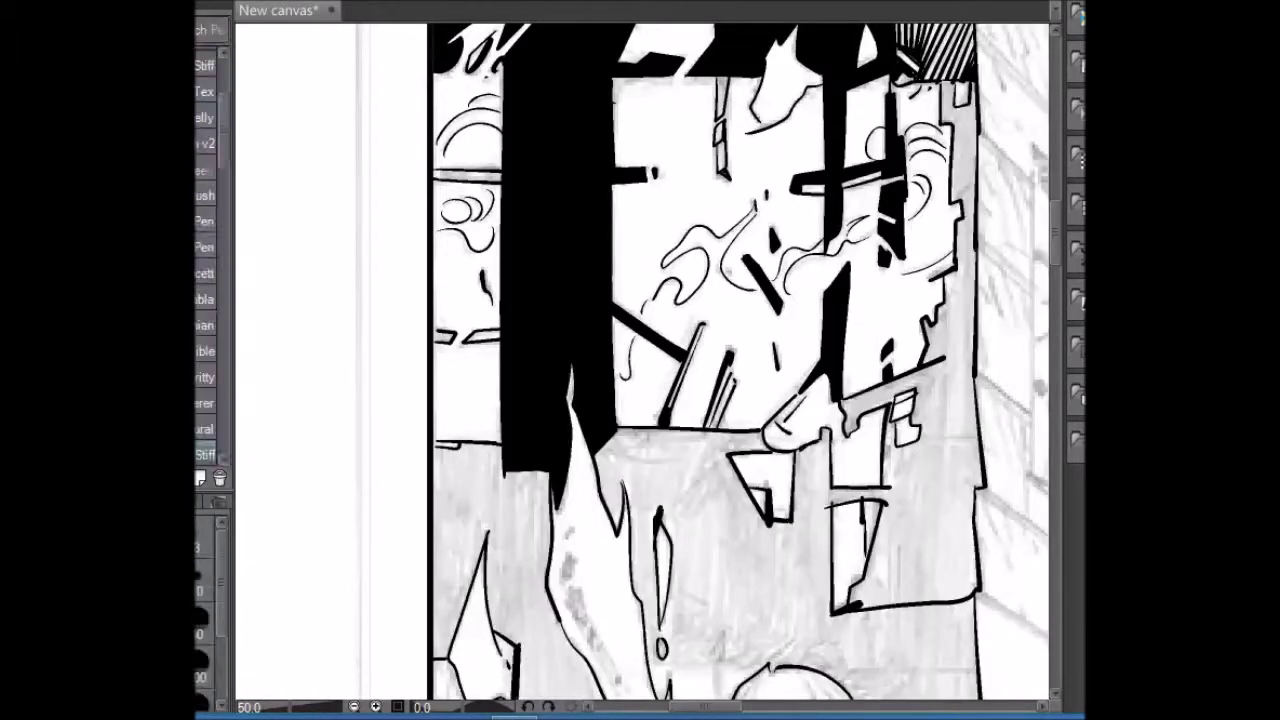
scroll(1057, 211, up, 5)
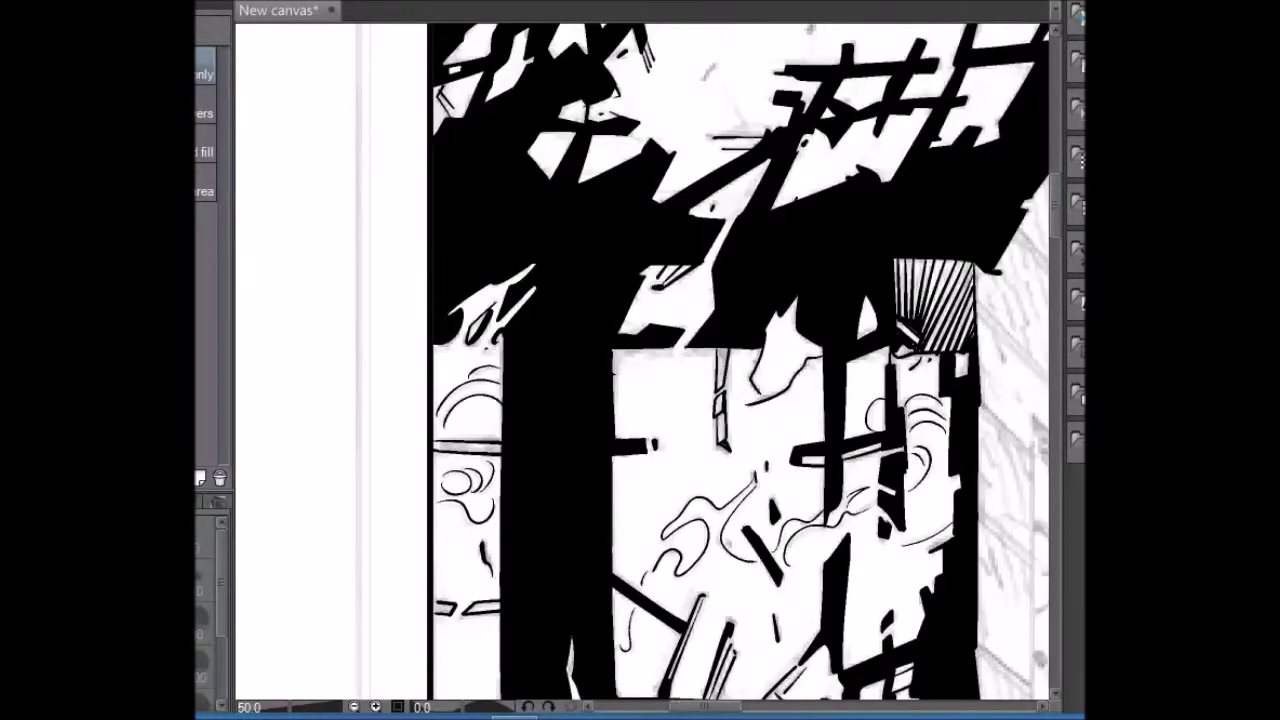
mouse_move(966, 285)
mouse_down()
mouse_move(963, 338)
mouse_move(945, 262)
mouse_move(920, 268)
mouse_move(945, 258)
mouse_move(905, 275)
mouse_move(930, 290)
mouse_move(925, 315)
mouse_move(945, 340)
mouse_move(915, 340)
mouse_up()
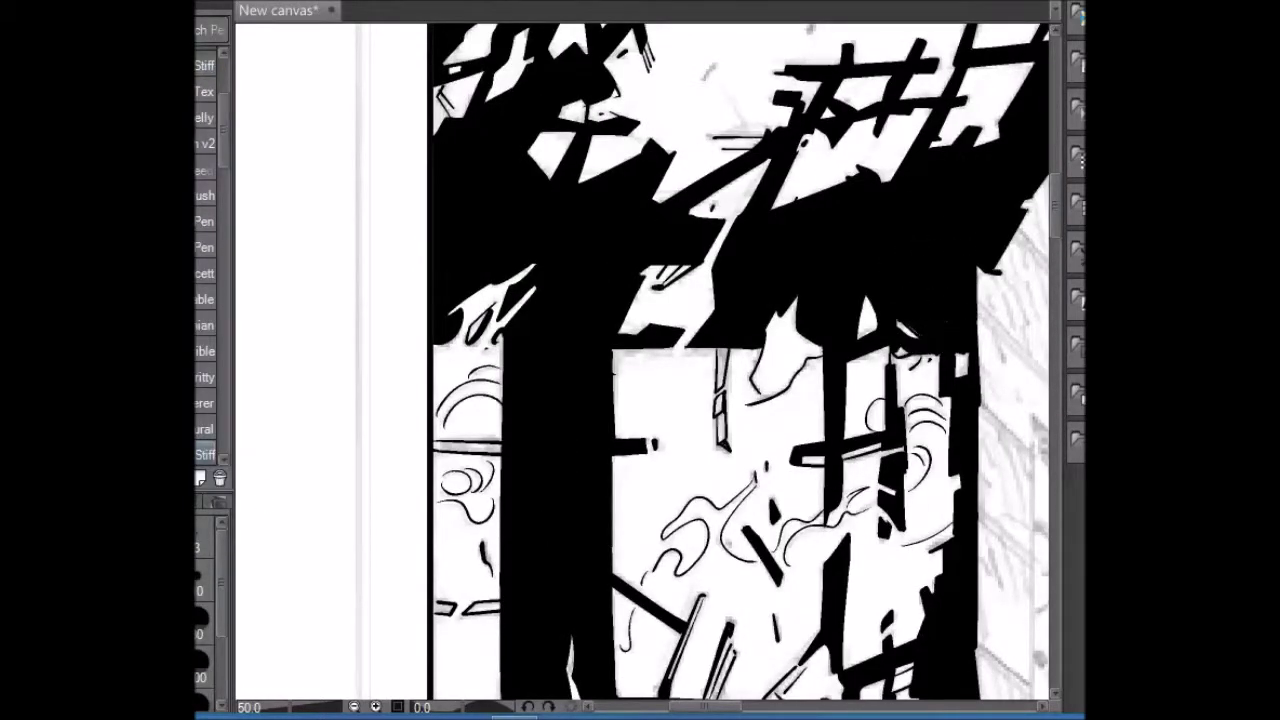
- Ink the broken edge pieces along the tall flame on the wall and the cracks in the small window pane beside it
scroll(1057, 240, down, 5)
mouse_move(657, 405)
mouse_down()
mouse_move(614, 320)
mouse_move(613, 343)
mouse_move(598, 277)
mouse_move(576, 273)
mouse_move(587, 290)
mouse_move(575, 262)
mouse_up()
mouse_move(612, 355)
mouse_down()
mouse_move(577, 263)
mouse_move(590, 232)
mouse_move(575, 200)
mouse_move(585, 278)
mouse_up()
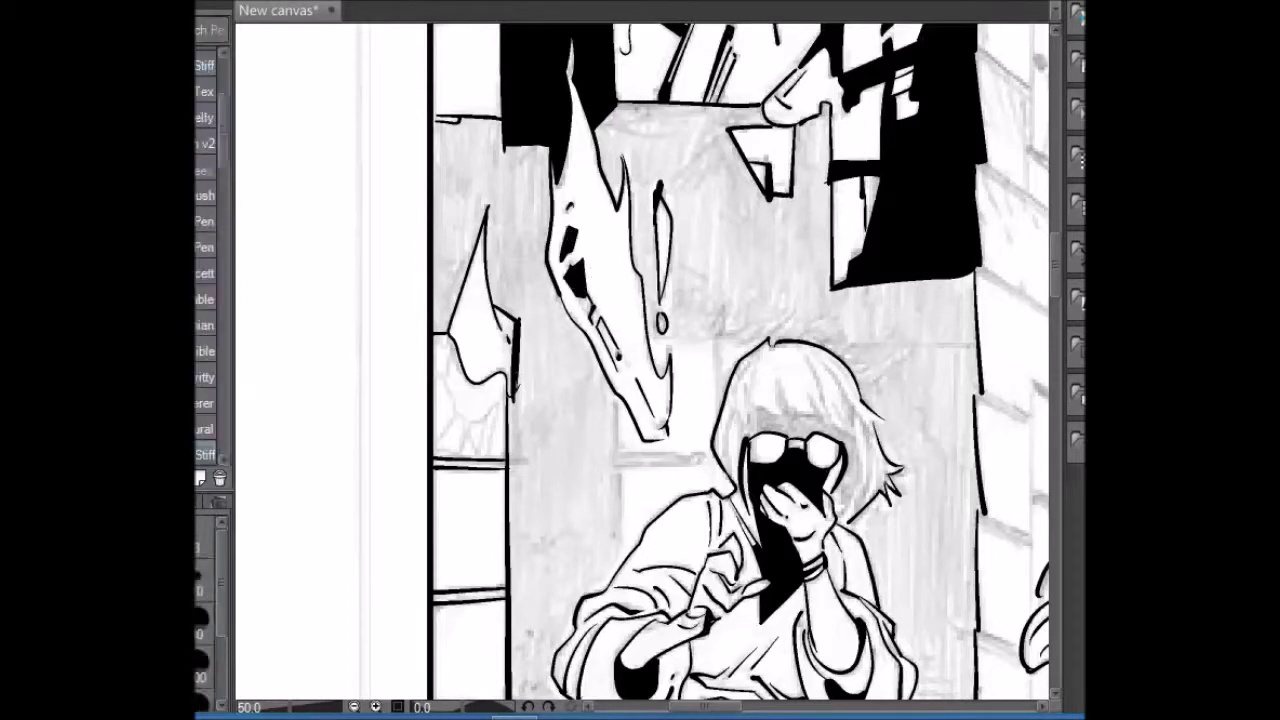
drag(451, 360, 461, 405)
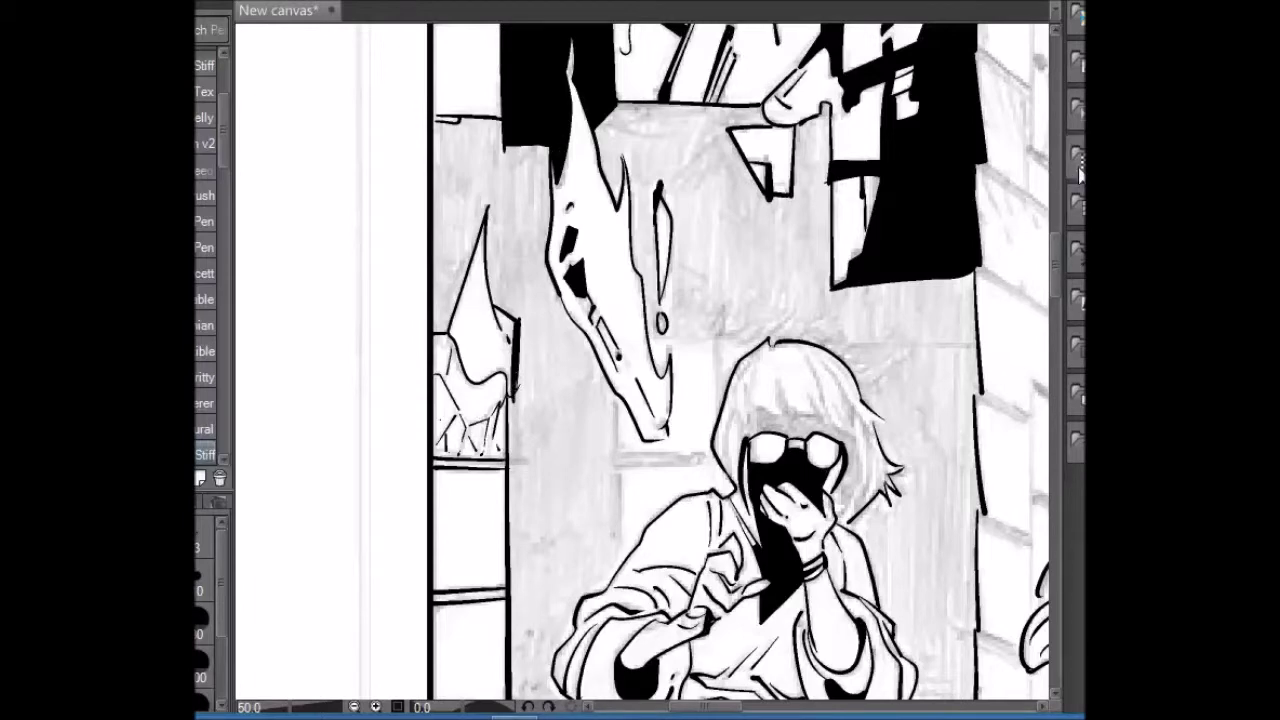
- Fill the crossbars in the narrow window beside the pillar with black, including the lower bar's broken end
scroll(468, 288, up, 5)
key(g)
click(468, 288)
key(ctrl+z)
key(p)
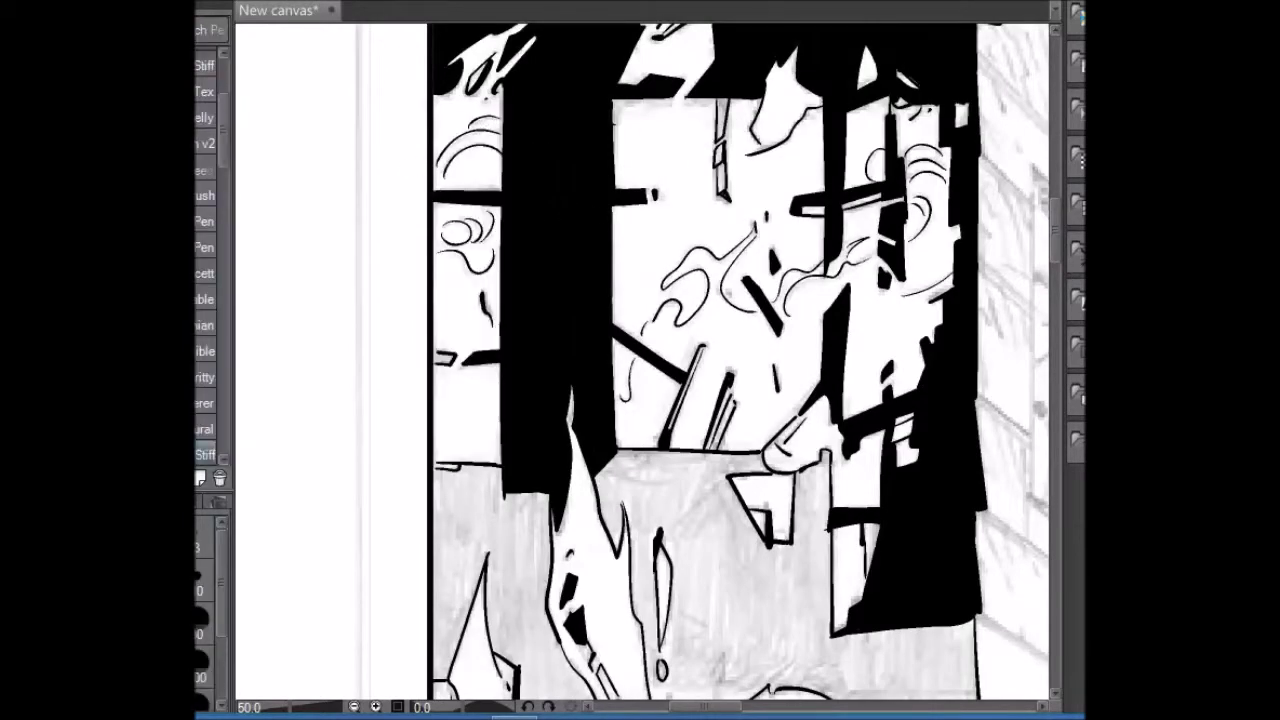
drag(458, 355, 434, 355)
- Ink the side and top edges of the window opening behind the bespectacled figure
scroll(1053, 267, down, 5)
mouse_move(626, 326)
mouse_down()
mouse_move(550, 524)
mouse_move(581, 590)
mouse_up()
drag(618, 266, 617, 354)
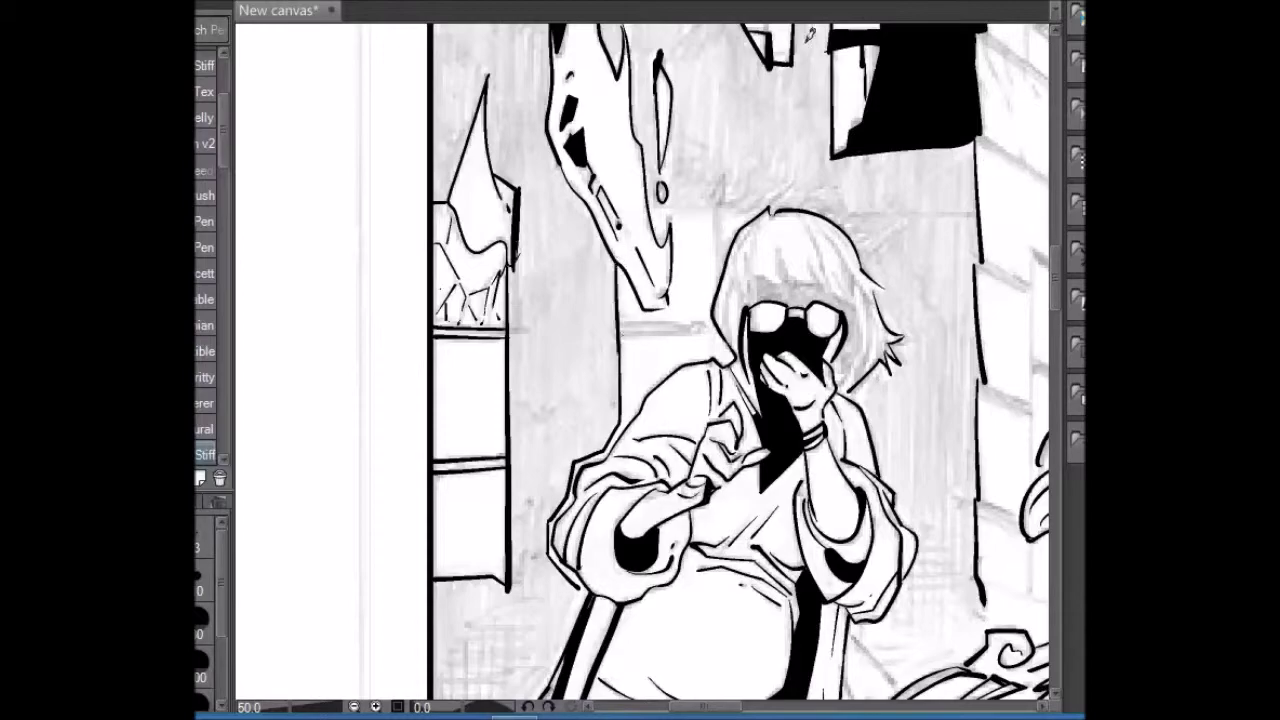
drag(848, 97, 607, 160)
drag(651, 76, 540, 245)
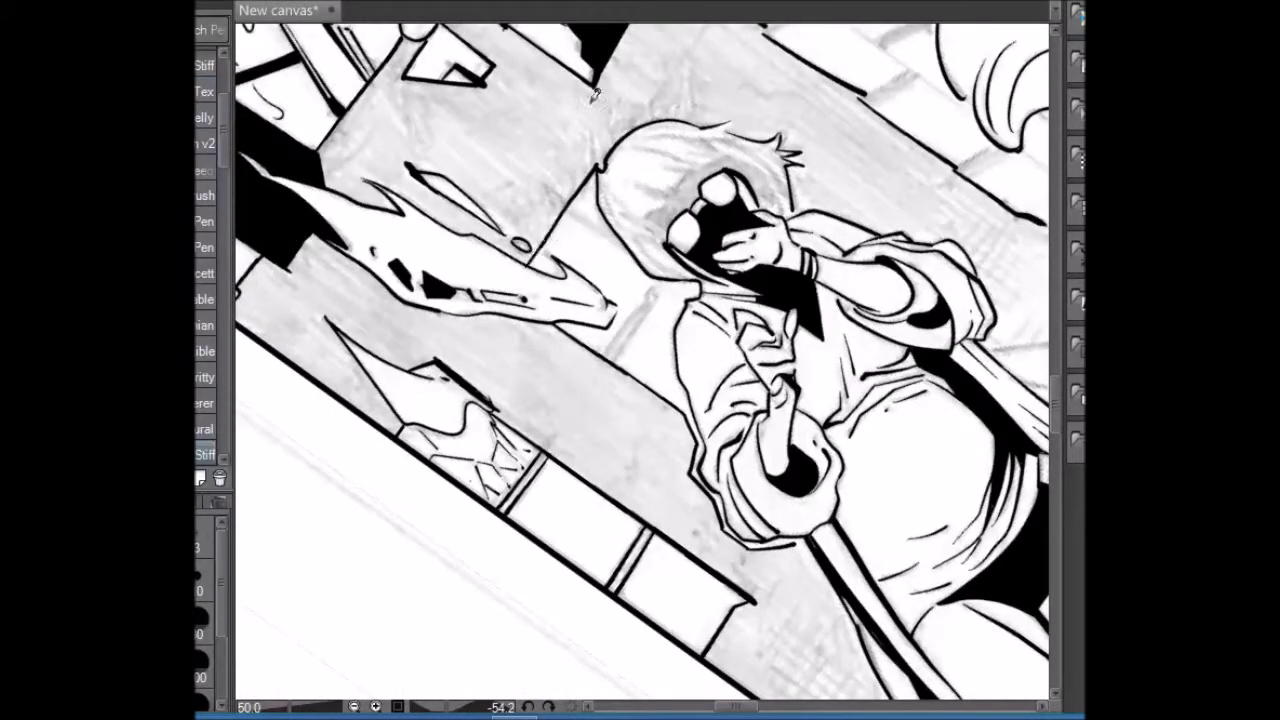
drag(689, 113, 700, 247)
drag(704, 254, 704, 266)
- Draw a jagged wall edge from the panel border to the figure's cloak, just below the small windows
scroll(1044, 229, down, 5)
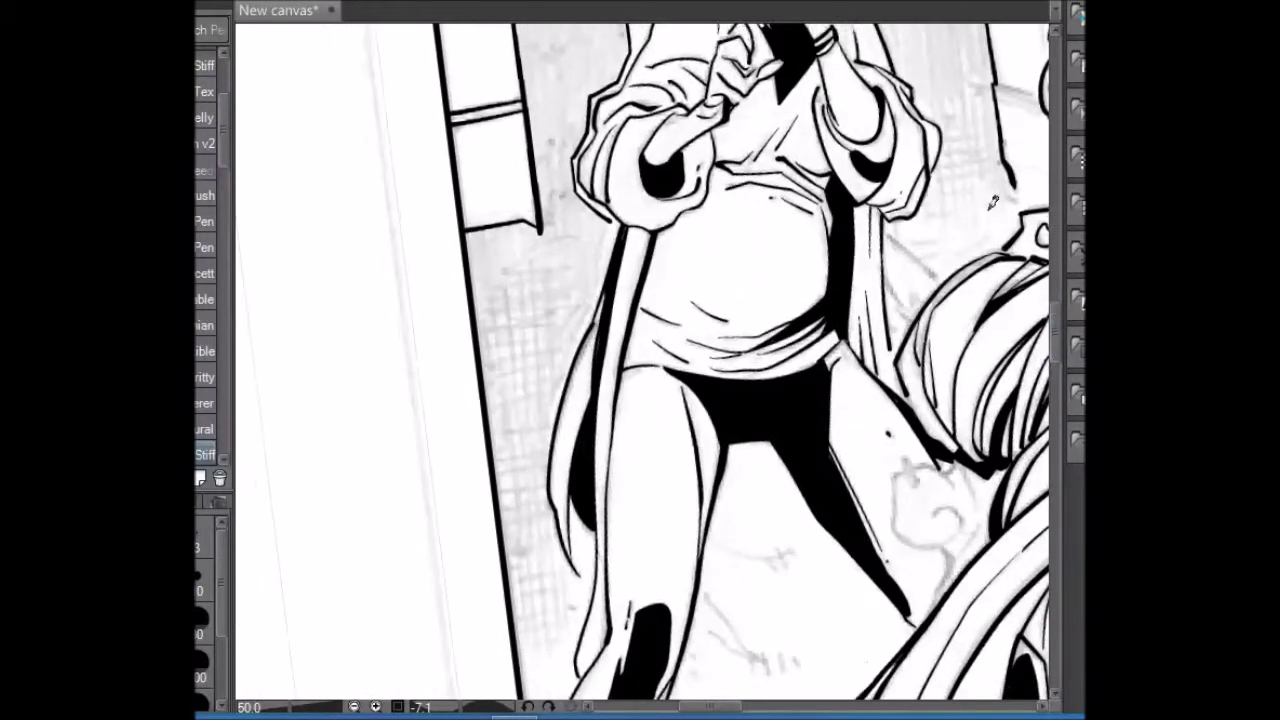
drag(614, 221, 553, 405)
drag(826, 67, 640, 20)
mouse_move(483, 422)
mouse_down()
mouse_move(524, 348)
mouse_move(566, 347)
mouse_up()
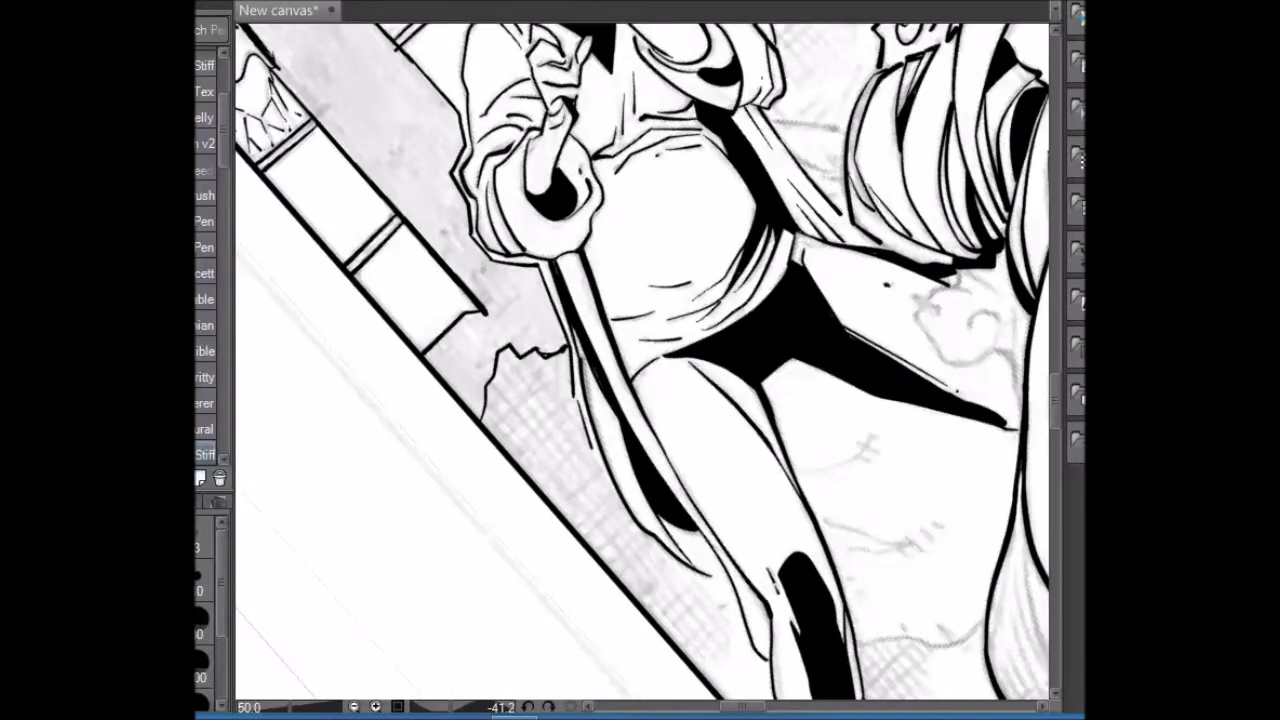
- Fill the wall between the figure and the panel border, plus the adjoining window bars, with black
key(g)
click(393, 231)
click(375, 244)
scroll(410, 244, up, 5)
click(408, 241)
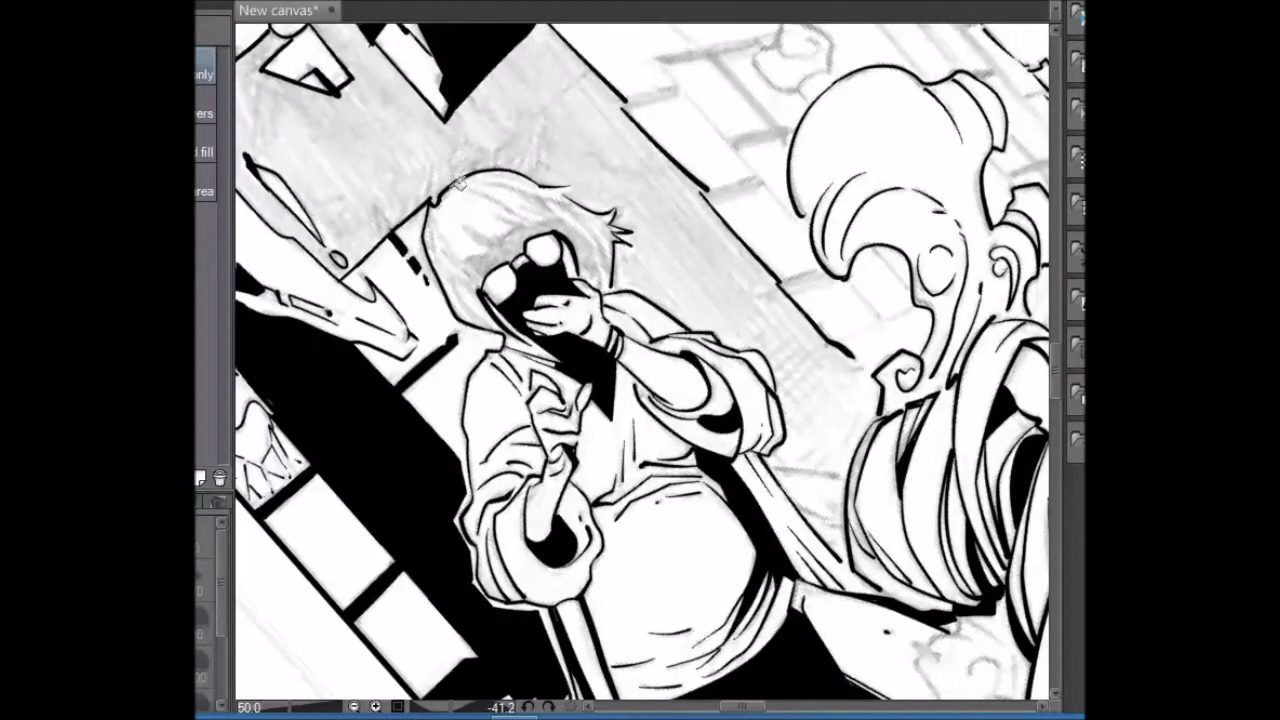
- Ink a jagged lower edge on the wall beside the figure's raised arm and fill the wall around the head with black
key(p)
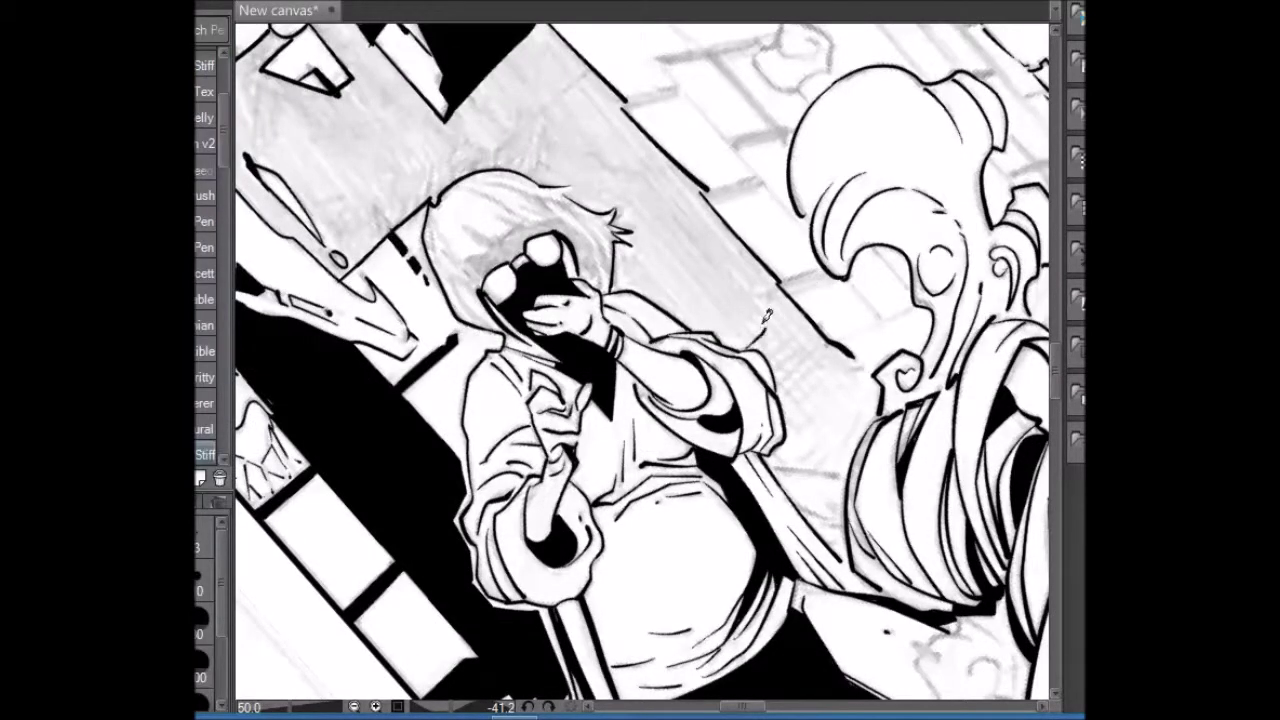
scroll(1060, 358, up, 3)
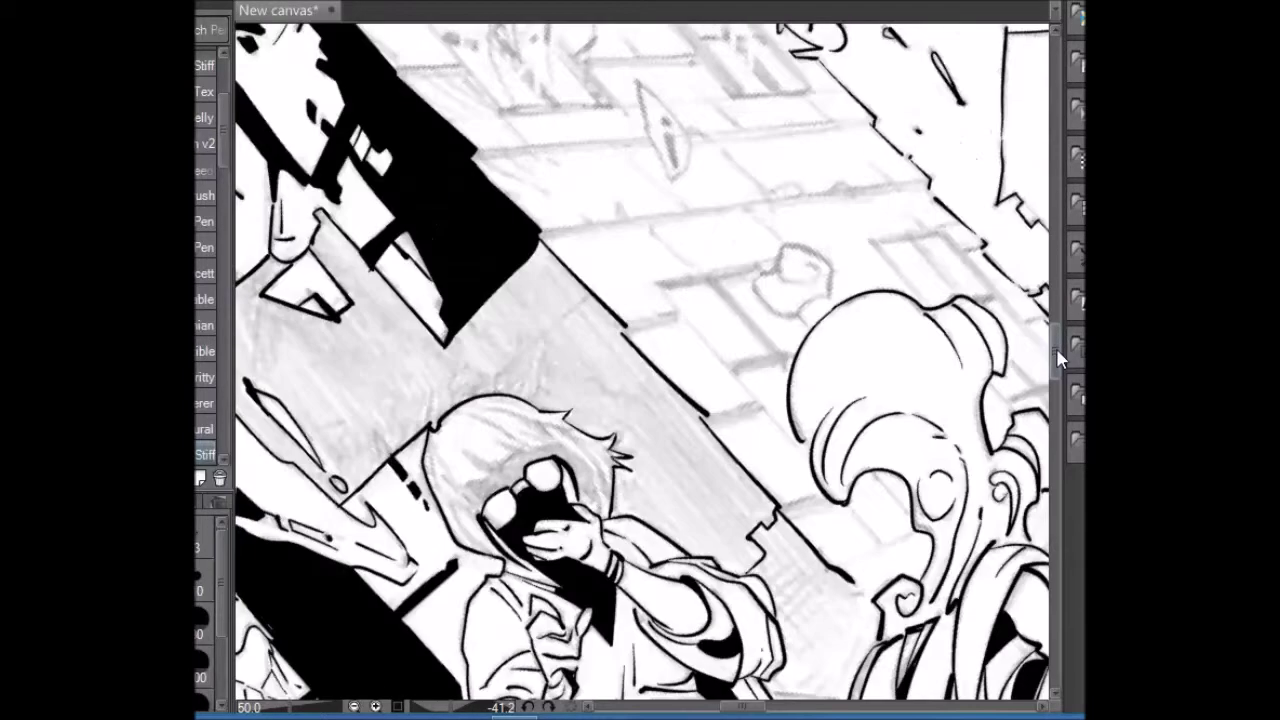
scroll(1060, 358, left, 2)
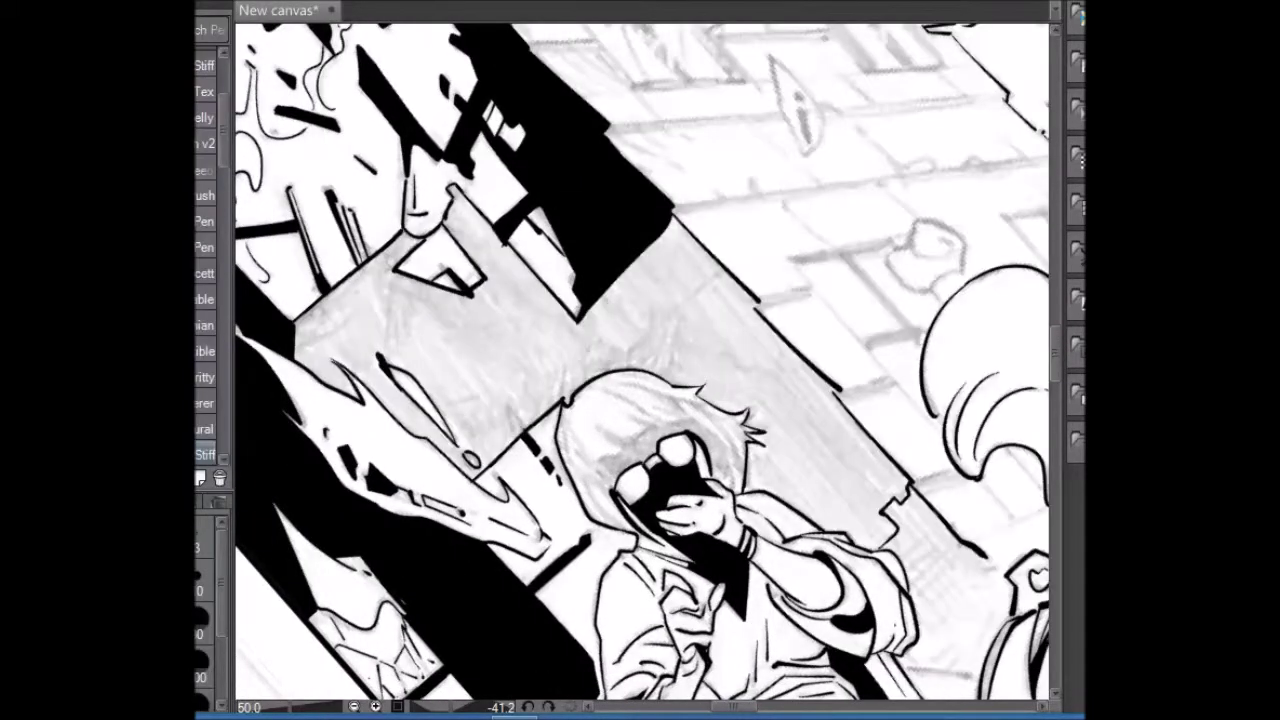
key(g)
click(843, 383)
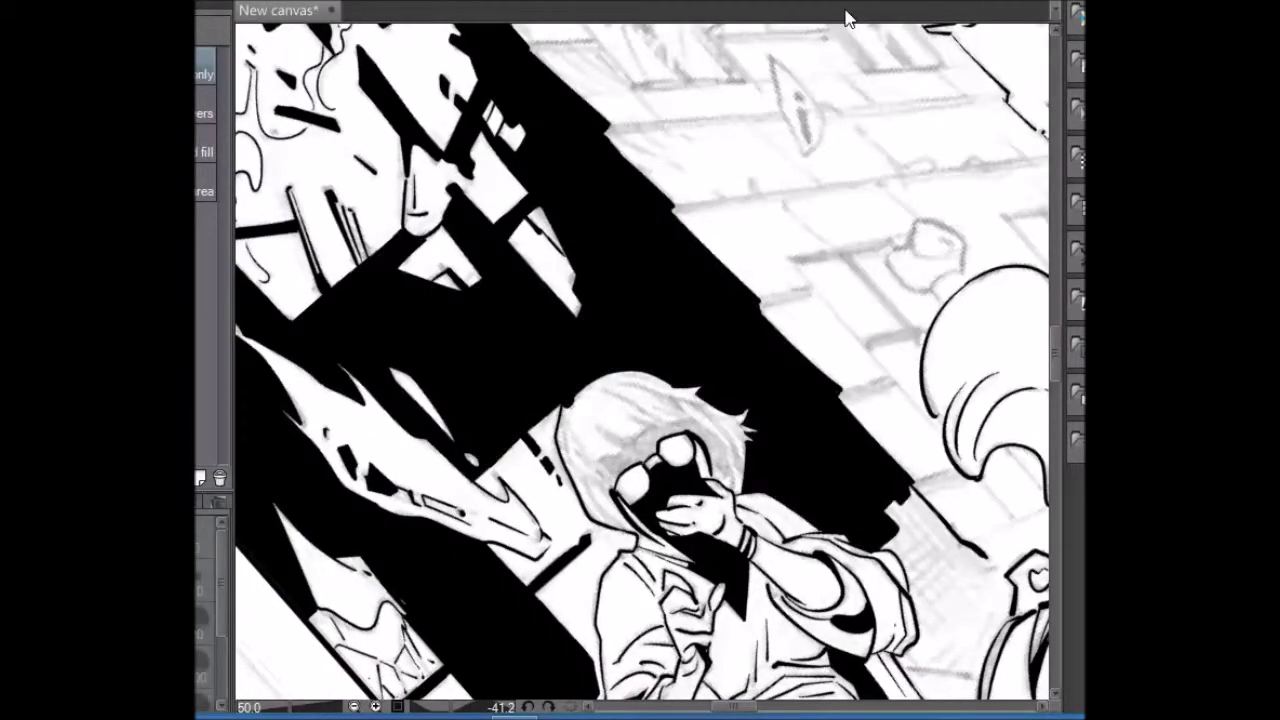
- Ink the first double ledge line across the neighbouring building and add short scratch marks at its end
key(p)
mouse_move(405, 212)
mouse_down()
mouse_move(407, 385)
mouse_move(428, 302)
mouse_up()
drag(438, 322, 450, 305)
drag(412, 382, 438, 334)
drag(438, 330, 453, 306)
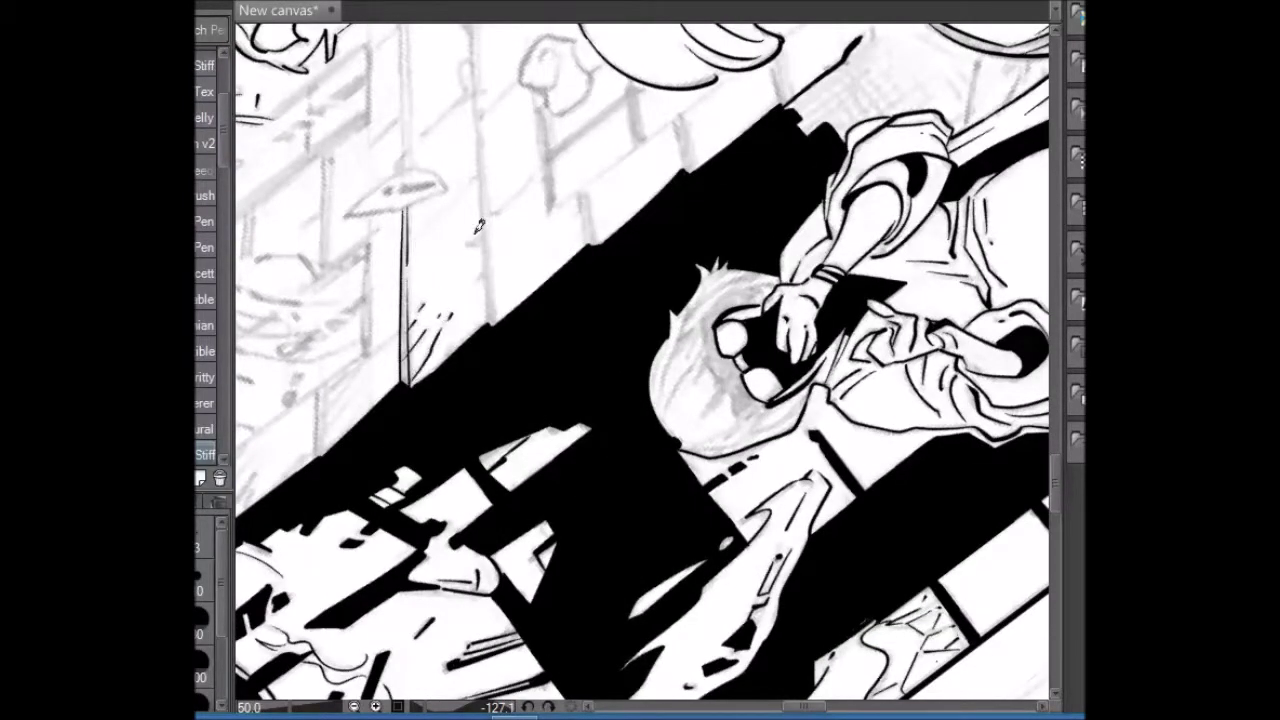
scroll(479, 226, up, 3)
drag(404, 150, 406, 330)
drag(407, 175, 408, 300)
drag(470, 268, 432, 302)
- Ink the second double ledge line on the neighbouring building with small bumps of debris along it
drag(470, 112, 494, 505)
drag(484, 292, 496, 502)
drag(472, 108, 472, 270)
drag(462, 145, 468, 172)
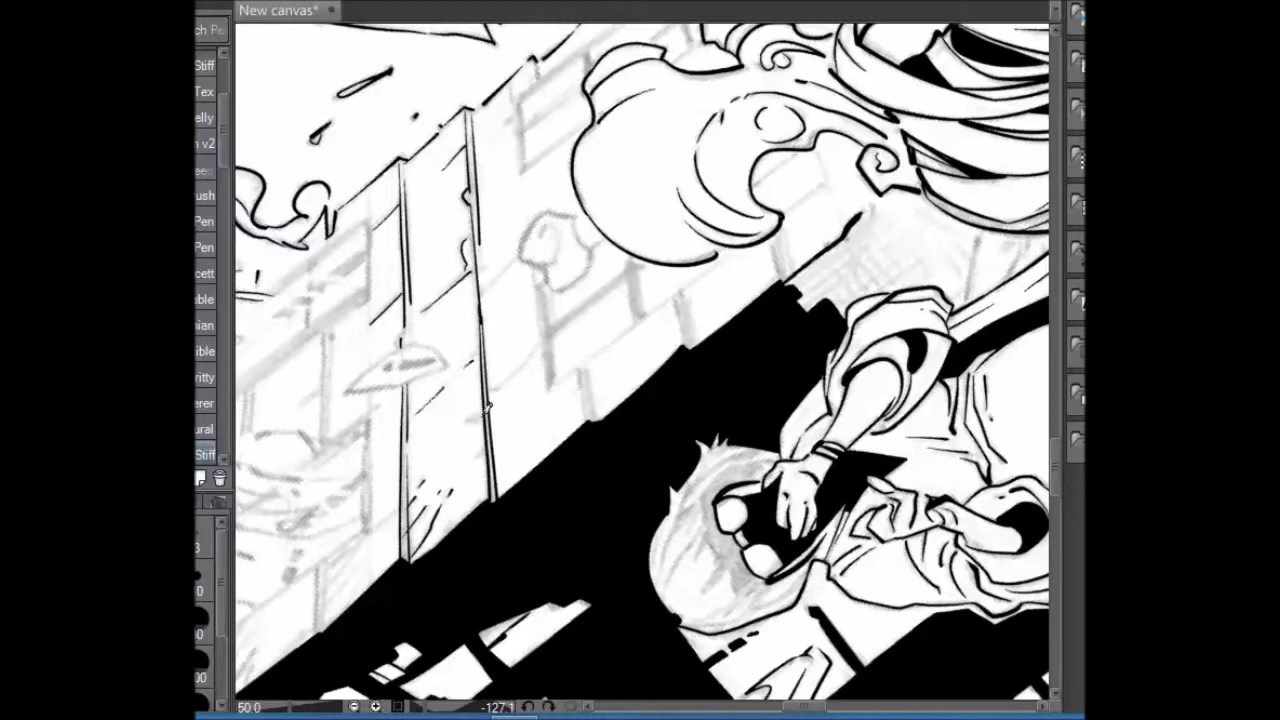
- Ink the block joints and the start of the window outline below the ledges on the neighbouring building
drag(492, 388, 542, 348)
drag(482, 296, 514, 262)
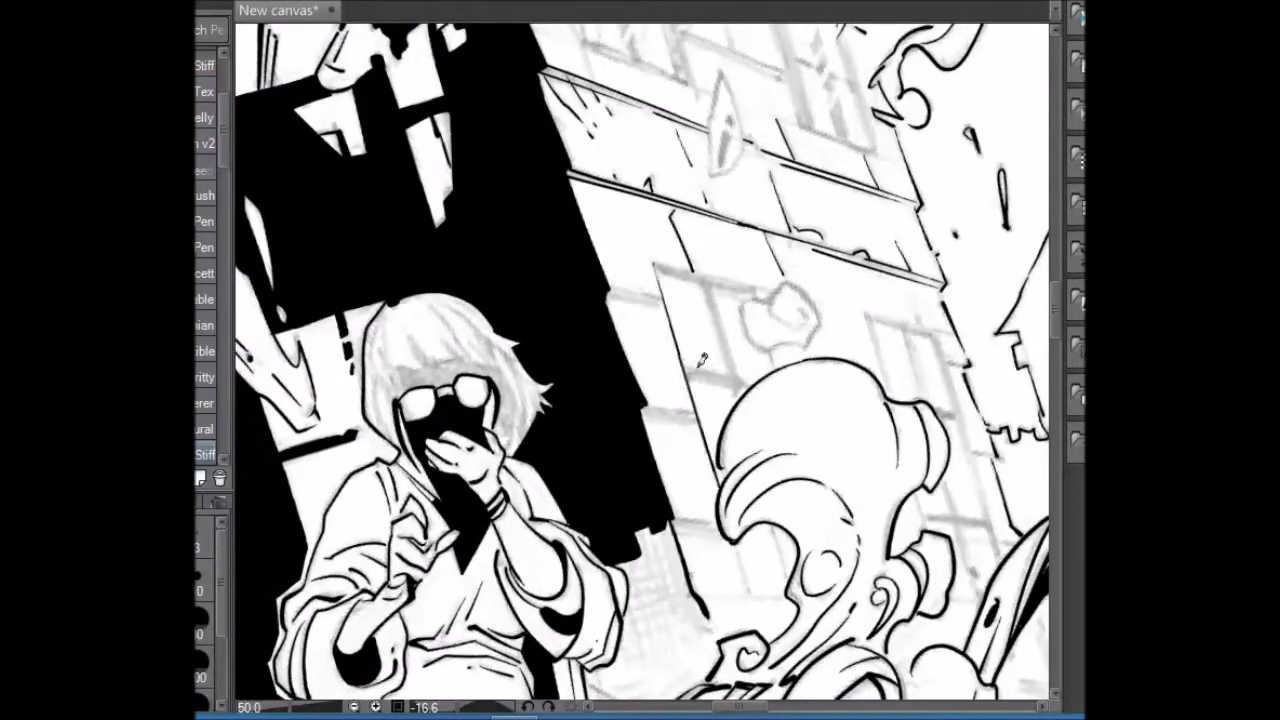
drag(781, 410, 700, 315)
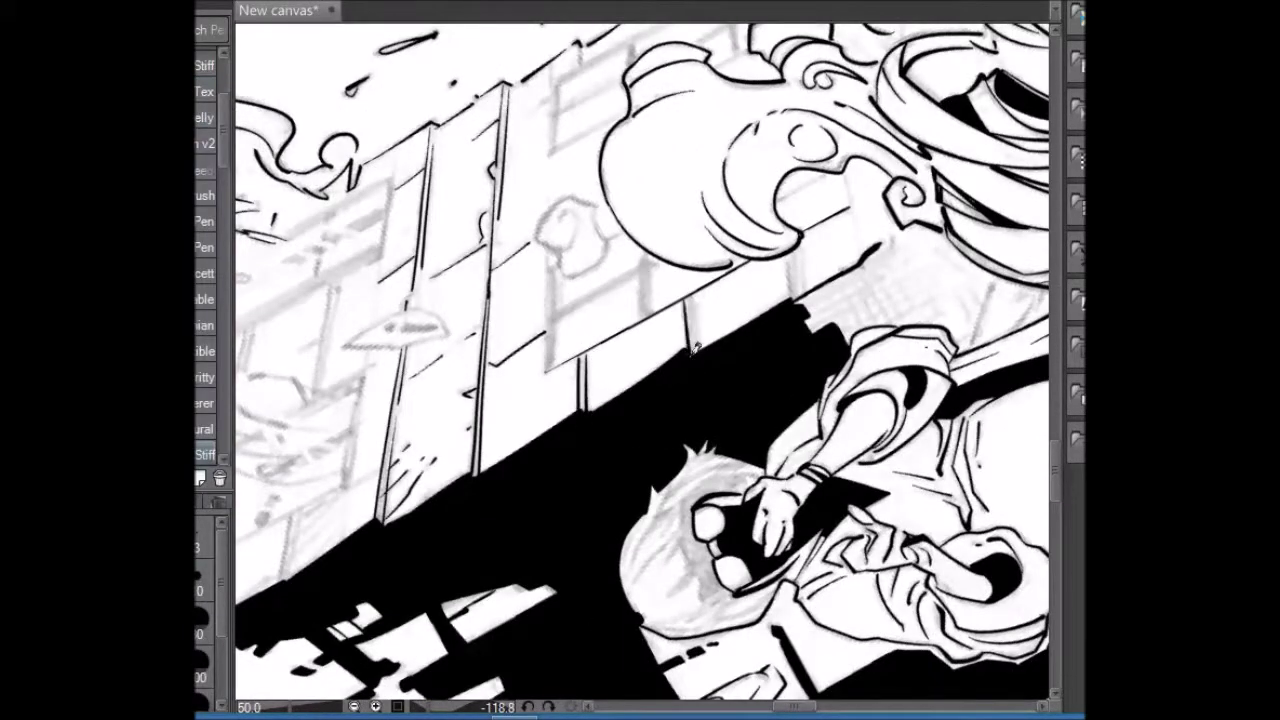
drag(793, 248, 794, 298)
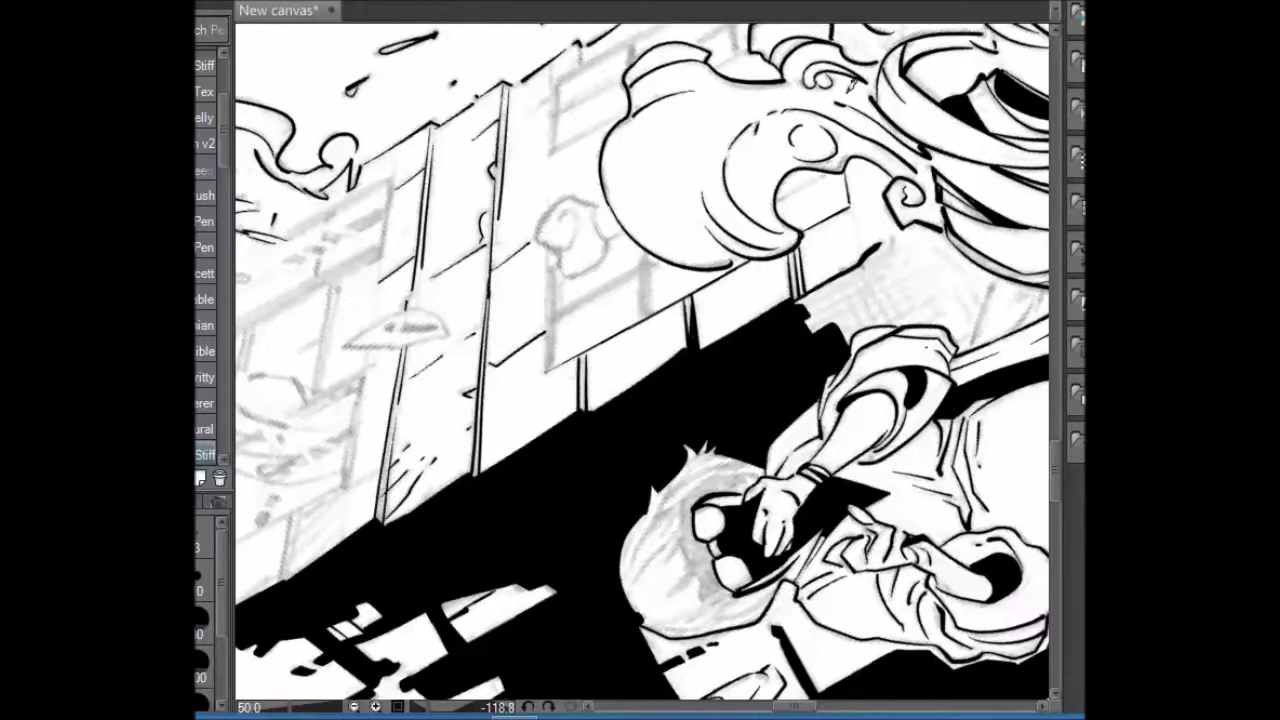
- Extend the splintered wall edge below the neighbouring building and fill the narrow strip along it with black
drag(825, 293, 905, 240)
key(g)
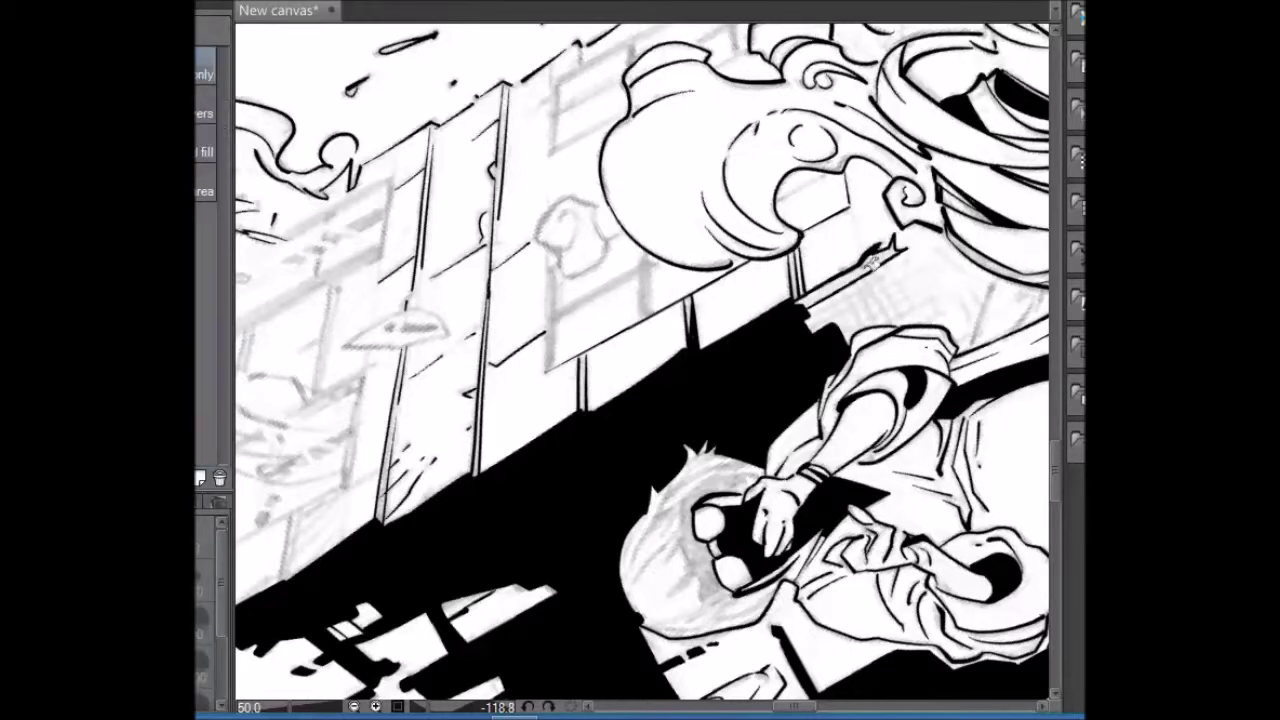
click(850, 285)
- Crosshatch the patch of wall below the jagged black edge beside the figure's raised arm, fading it out with short strokes
mouse_move(1003, 97)
mouse_down()
mouse_move(1079, 345)
mouse_move(980, 264)
mouse_up()
key(p)
mouse_move(600, 282)
mouse_down()
mouse_move(630, 390)
mouse_move(645, 395)
mouse_up()
mouse_move(625, 265)
mouse_down()
mouse_move(655, 360)
mouse_move(660, 310)
mouse_move(1005, 308)
mouse_move(995, 345)
mouse_up()
key(r)
key(p)
drag(634, 322, 644, 340)
drag(645, 350, 660, 376)
mouse_move(685, 322)
mouse_down()
mouse_move(702, 368)
mouse_move(726, 386)
mouse_up()
drag(744, 338, 762, 362)
drag(756, 432, 788, 400)
drag(800, 390, 814, 374)
- Ink the window frame behind the large smoke swirl and fill its bars with black
mouse_move(466, 135)
mouse_down()
mouse_move(478, 140)
mouse_move(432, 176)
mouse_up()
drag(616, 85, 790, 138)
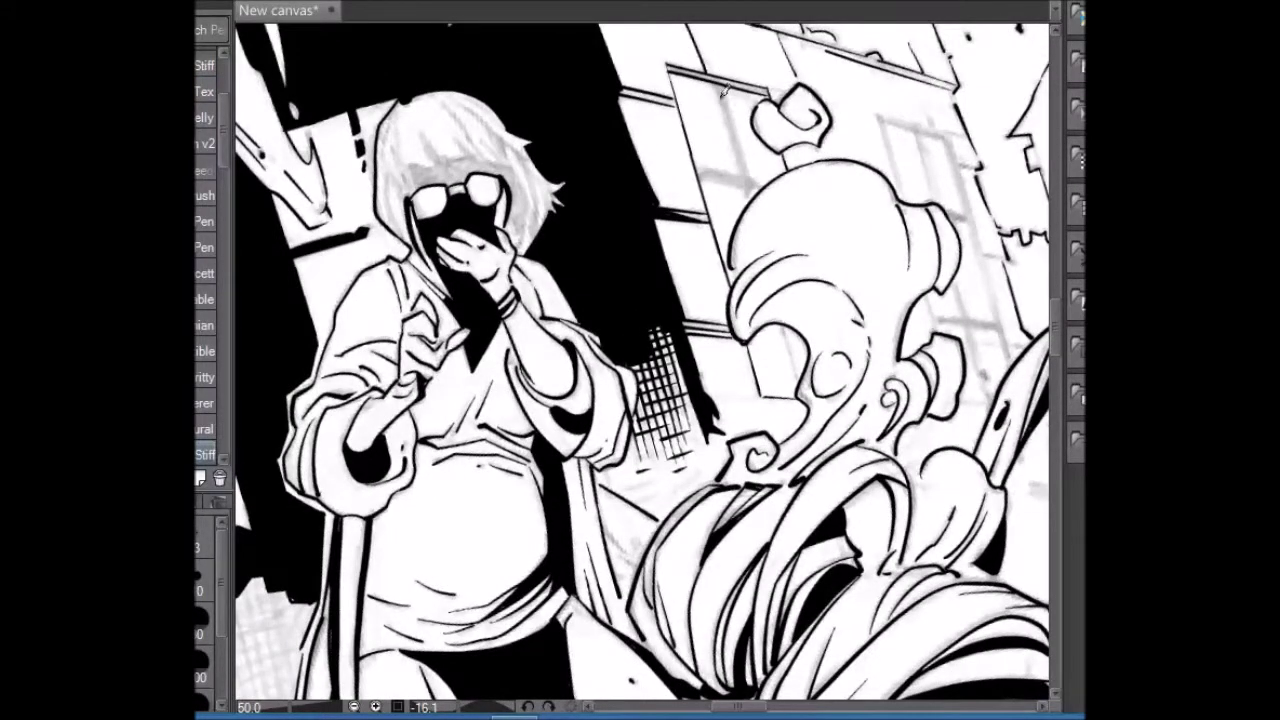
drag(722, 92, 447, 296)
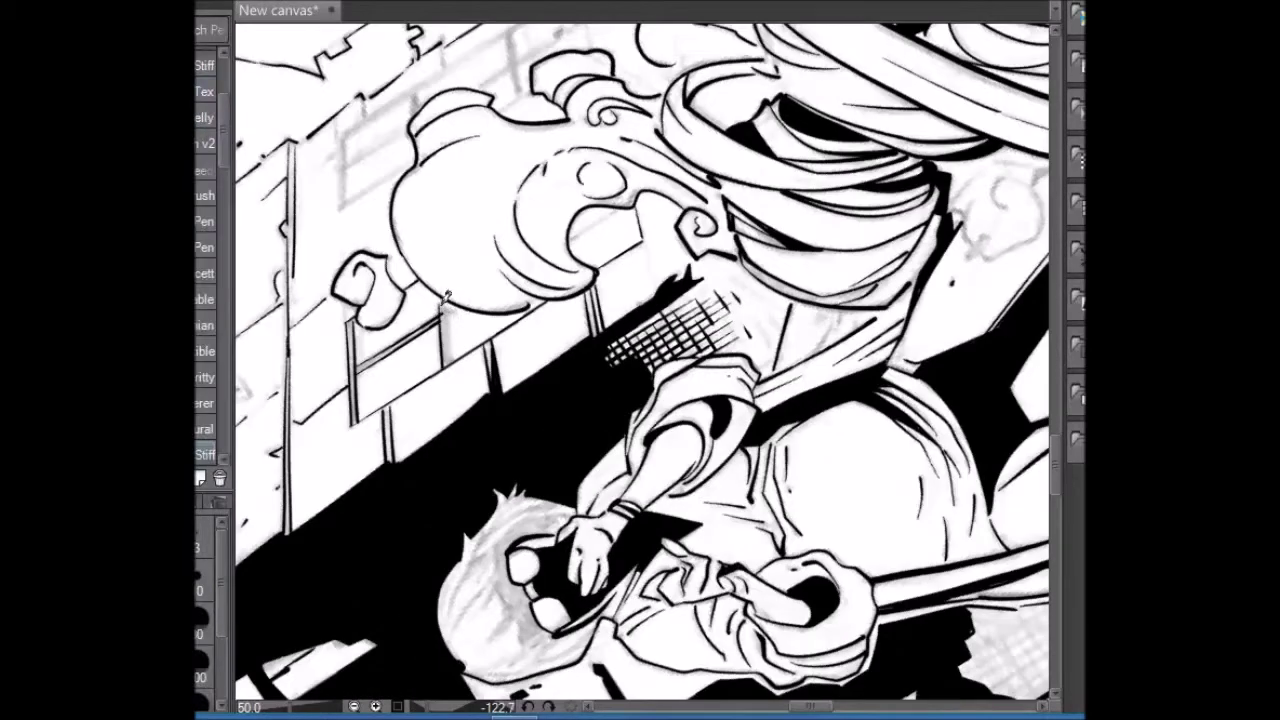
key(g)
click(443, 340)
click(395, 345)
click(355, 375)
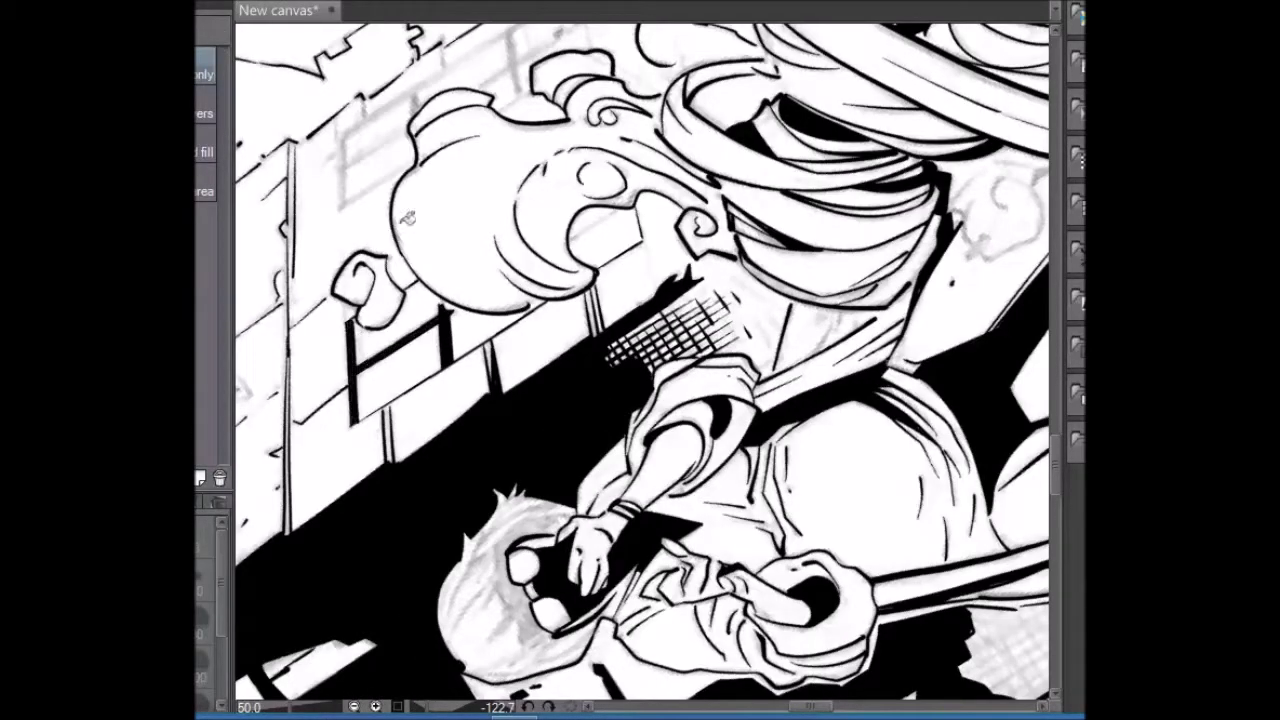
- Ink the short ground strokes between the cloak and the hair coils, and the small curled puff beside the figure's leg
key(p)
drag(408, 218, 858, 158)
drag(659, 483, 505, 433)
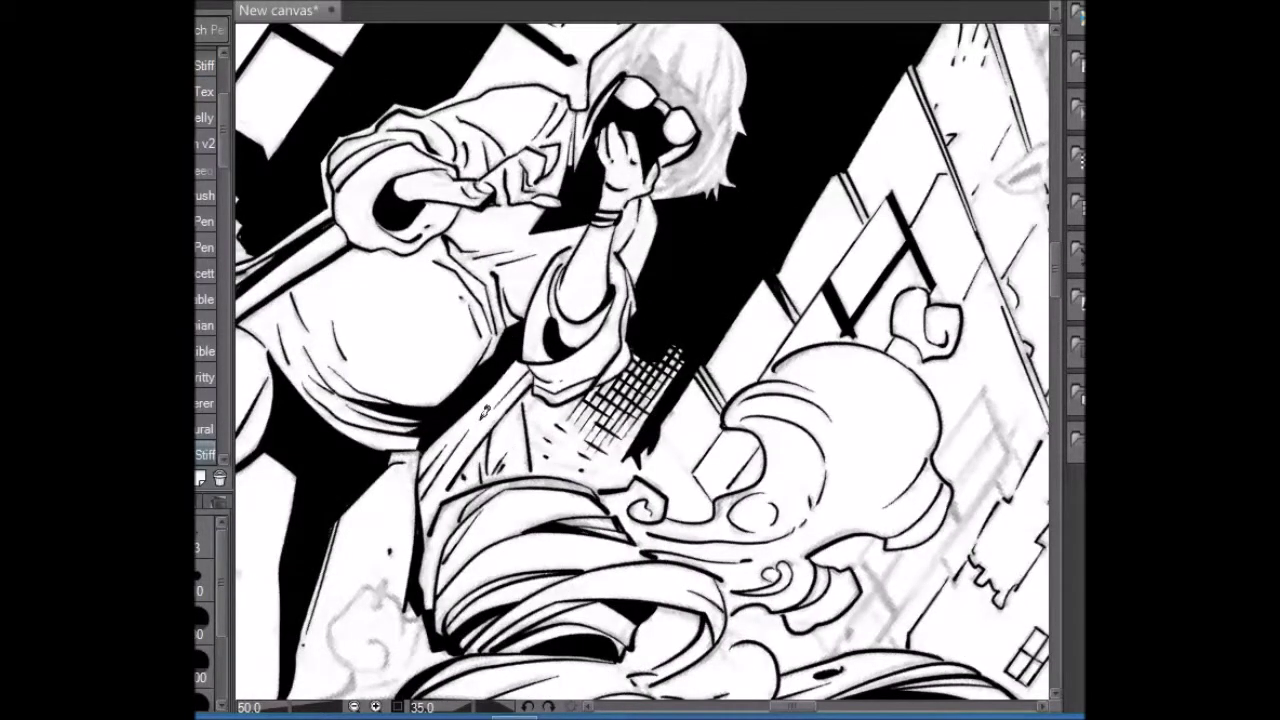
scroll(484, 410, down, 5)
mouse_move(395, 348)
mouse_down()
mouse_move(372, 390)
mouse_move(348, 328)
mouse_move(378, 320)
mouse_move(410, 355)
mouse_move(360, 400)
mouse_move(404, 393)
mouse_up()
scroll(833, 617, left, 5)
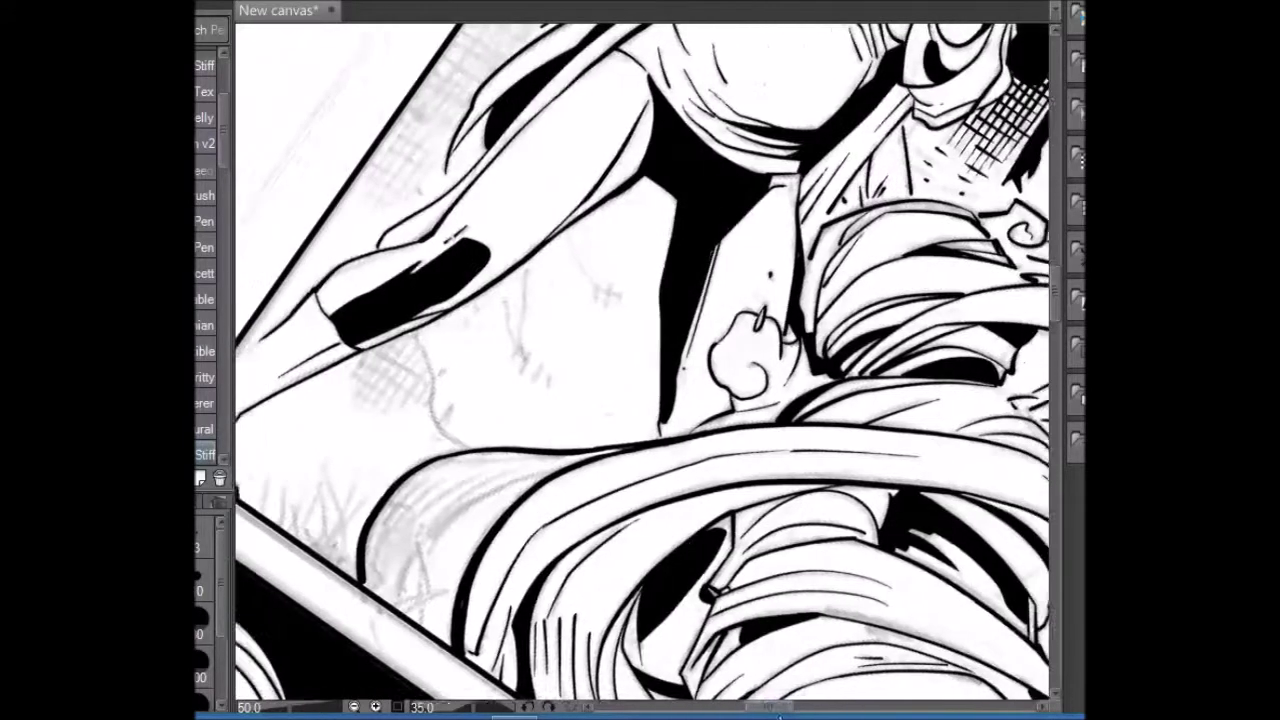
- Ink the ground cracks between the figure's legs with short cross ticks and specks
drag(506, 258, 496, 352)
drag(552, 232, 592, 306)
drag(508, 330, 546, 384)
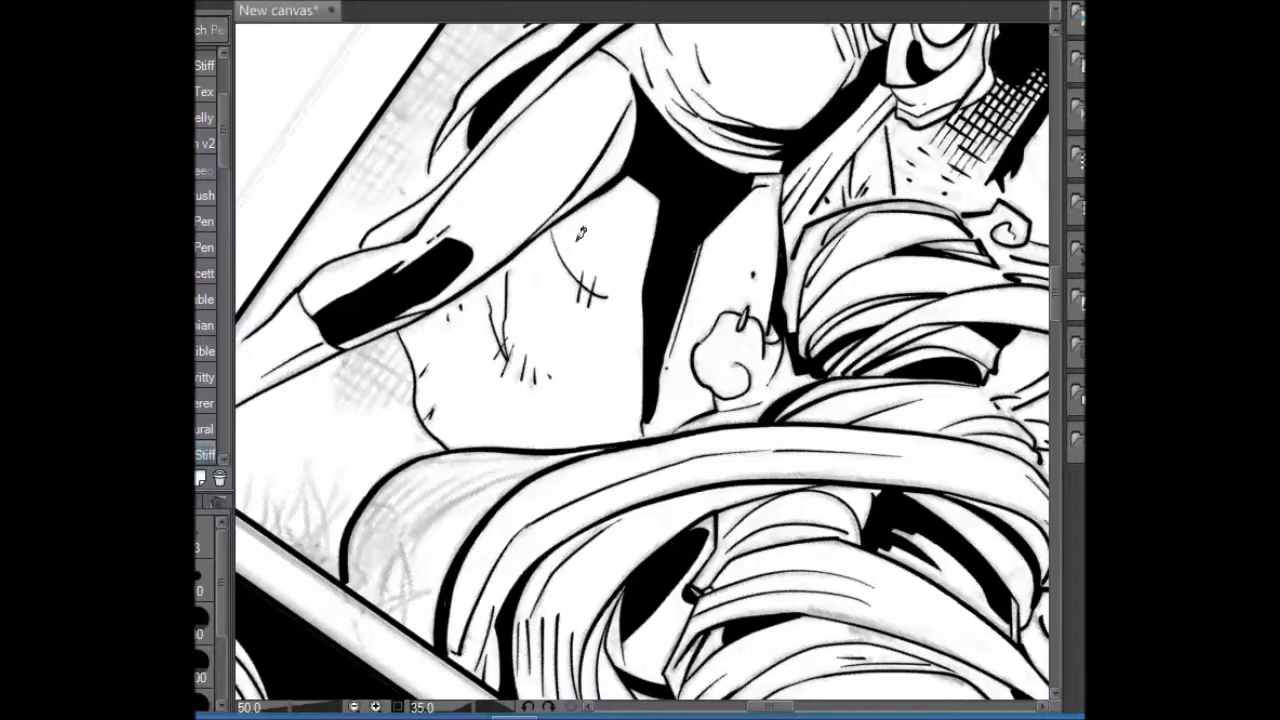
- Hatch the end of the large hair coil near the panel's lower border and black in its tip
mouse_move(640, 300)
mouse_down()
mouse_move(560, 432)
mouse_move(560, 398)
mouse_up()
mouse_move(564, 456)
mouse_down()
mouse_move(582, 372)
mouse_move(618, 318)
mouse_move(585, 505)
mouse_up()
mouse_move(606, 444)
mouse_down()
mouse_move(644, 482)
mouse_move(622, 506)
mouse_up()
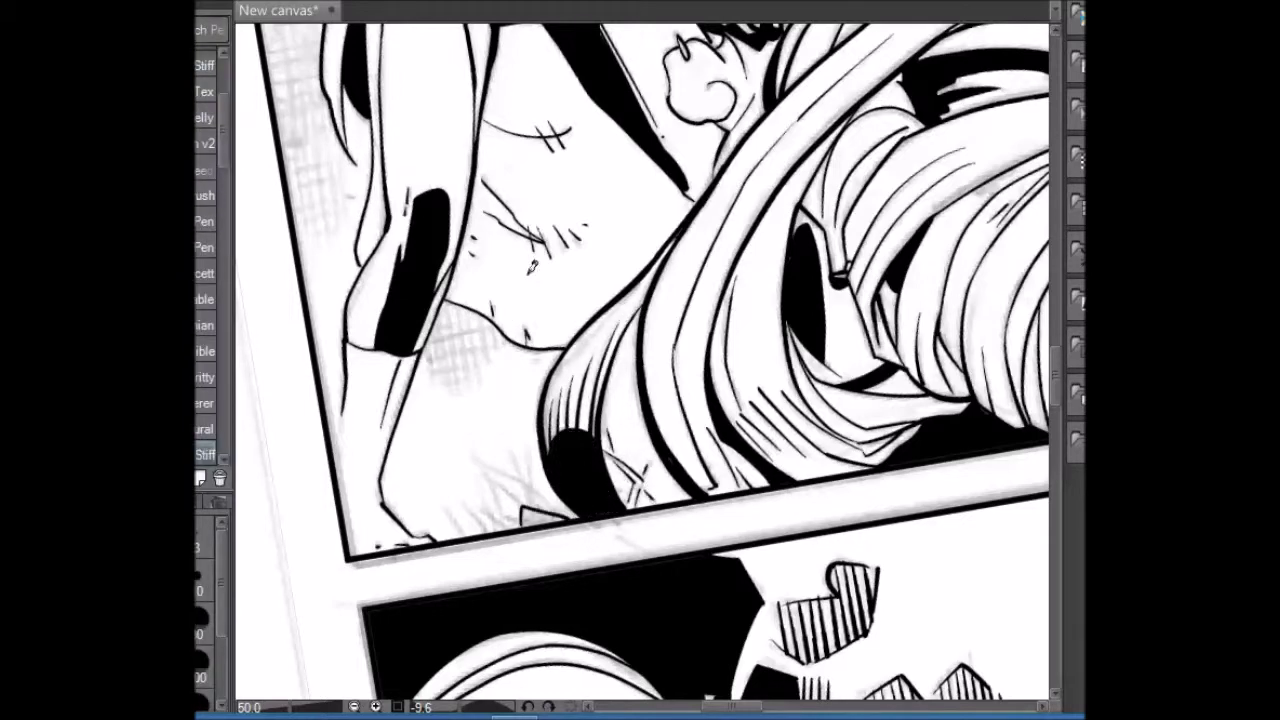
- Hatch the shaded ground patch beside the figure's knee with parallel strokes
drag(540, 512, 442, 352)
drag(420, 410, 470, 326)
drag(462, 408, 504, 334)
key(j)
key(p)
mouse_move(522, 205)
mouse_down()
mouse_move(800, 400)
mouse_move(815, 355)
mouse_up()
drag(808, 418, 855, 322)
- Cross the hatching beside the knee with a second set of strokes and add specks around the patch
mouse_move(852, 398)
mouse_down()
mouse_move(600, 540)
mouse_move(582, 500)
mouse_up()
drag(580, 540, 590, 498)
drag(588, 570, 604, 514)
mouse_move(596, 574)
mouse_down()
mouse_move(610, 512)
mouse_move(624, 526)
mouse_up()
drag(622, 574, 642, 530)
drag(634, 572, 650, 532)
mouse_move(656, 556)
mouse_down()
mouse_move(660, 544)
mouse_move(922, 506)
mouse_up()
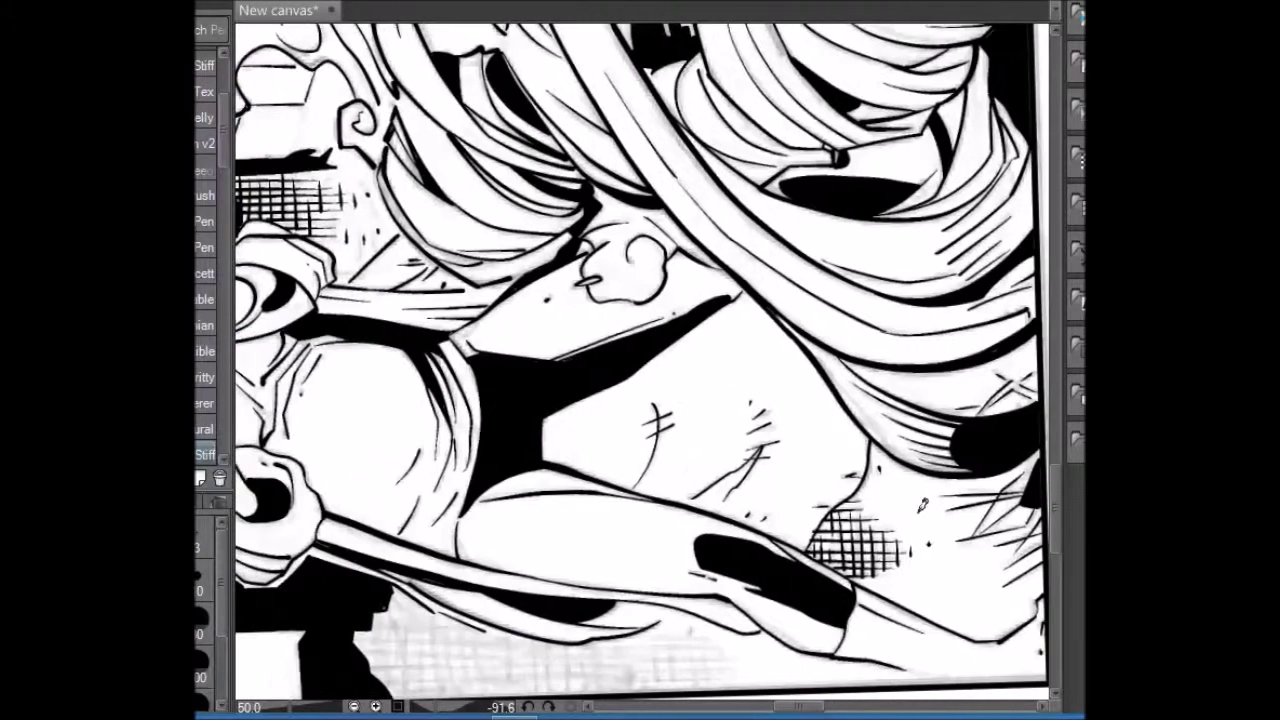
- Draw long parallel hatch lines over the shaded area between the cloak and the panel border, below the black wall
drag(992, 453, 619, 303)
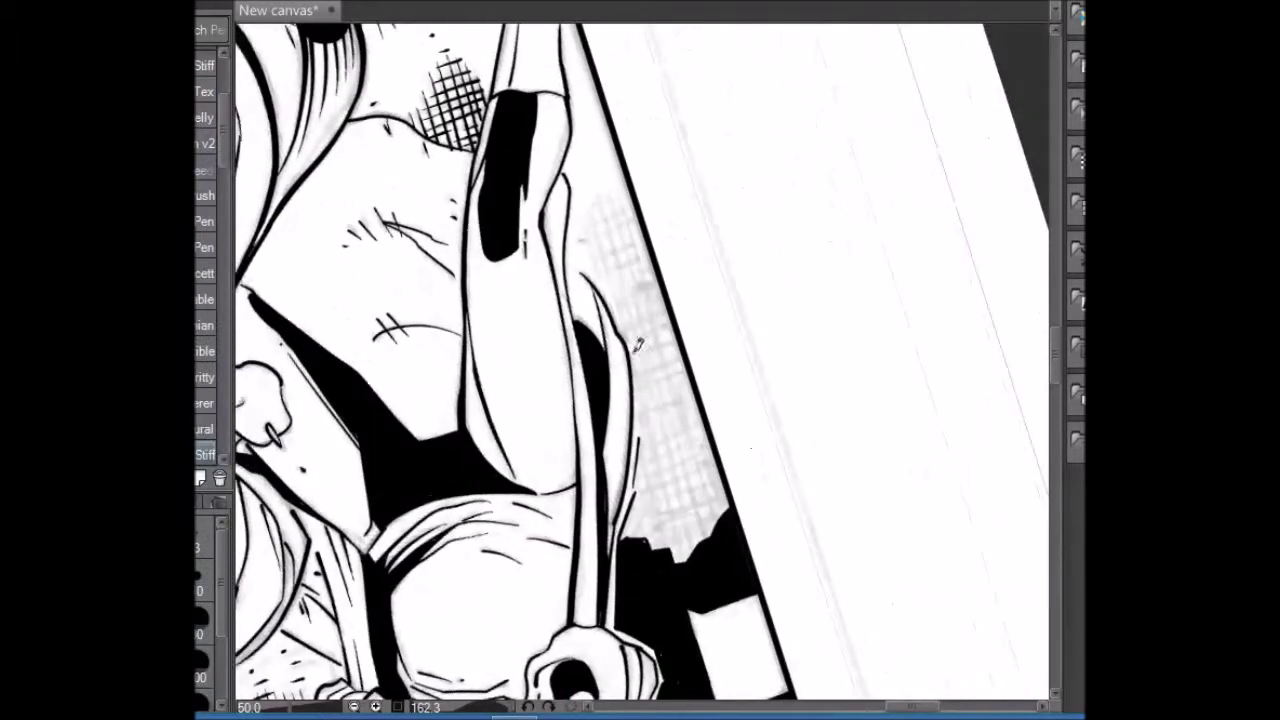
drag(650, 548, 645, 370)
drag(705, 555, 670, 350)
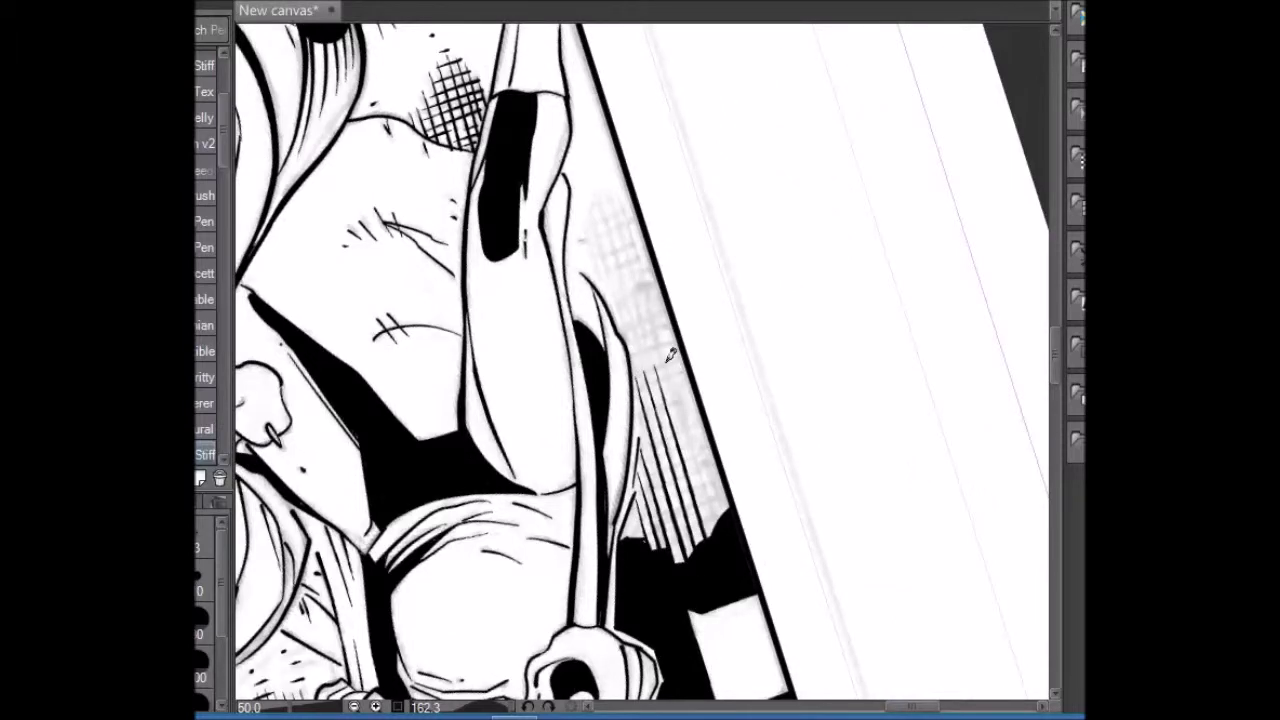
drag(725, 515, 712, 337)
mouse_move(600, 285)
mouse_down()
mouse_move(585, 190)
mouse_move(605, 188)
mouse_up()
drag(648, 280, 628, 192)
drag(650, 372, 630, 288)
mouse_move(664, 356)
mouse_down()
mouse_move(650, 282)
mouse_move(470, 326)
mouse_up()
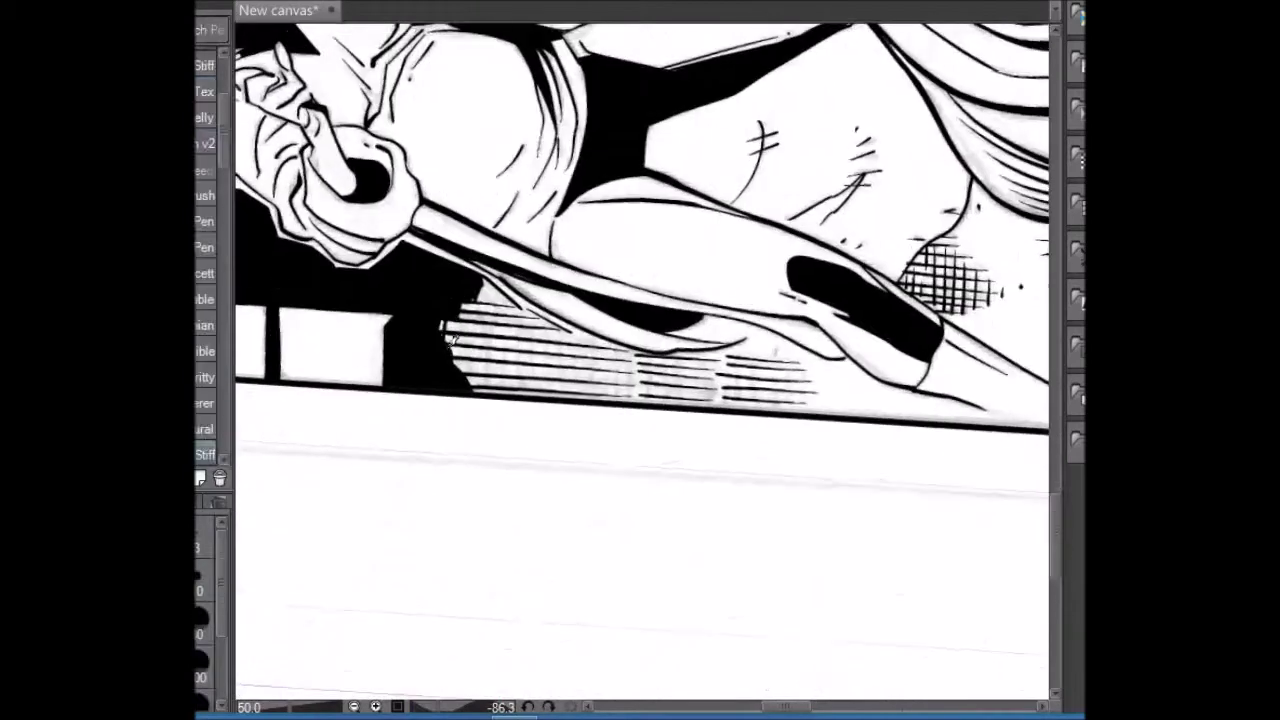
- Cross the long hatch lines between the cloak and the panel border with short strokes to complete the crosshatching
drag(466, 372, 472, 322)
drag(478, 334, 482, 293)
drag(490, 384, 488, 318)
mouse_move(502, 376)
mouse_down()
mouse_move(502, 338)
mouse_move(538, 322)
mouse_up()
mouse_move(563, 378)
mouse_down()
mouse_move(562, 356)
mouse_move(590, 350)
mouse_up()
mouse_move(616, 398)
mouse_down()
mouse_move(616, 348)
mouse_move(640, 350)
mouse_up()
mouse_move(660, 398)
mouse_down()
mouse_move(658, 352)
mouse_move(676, 358)
mouse_up()
drag(706, 400, 704, 342)
drag(746, 398, 744, 362)
drag(790, 406, 794, 368)
drag(850, 394, 850, 378)
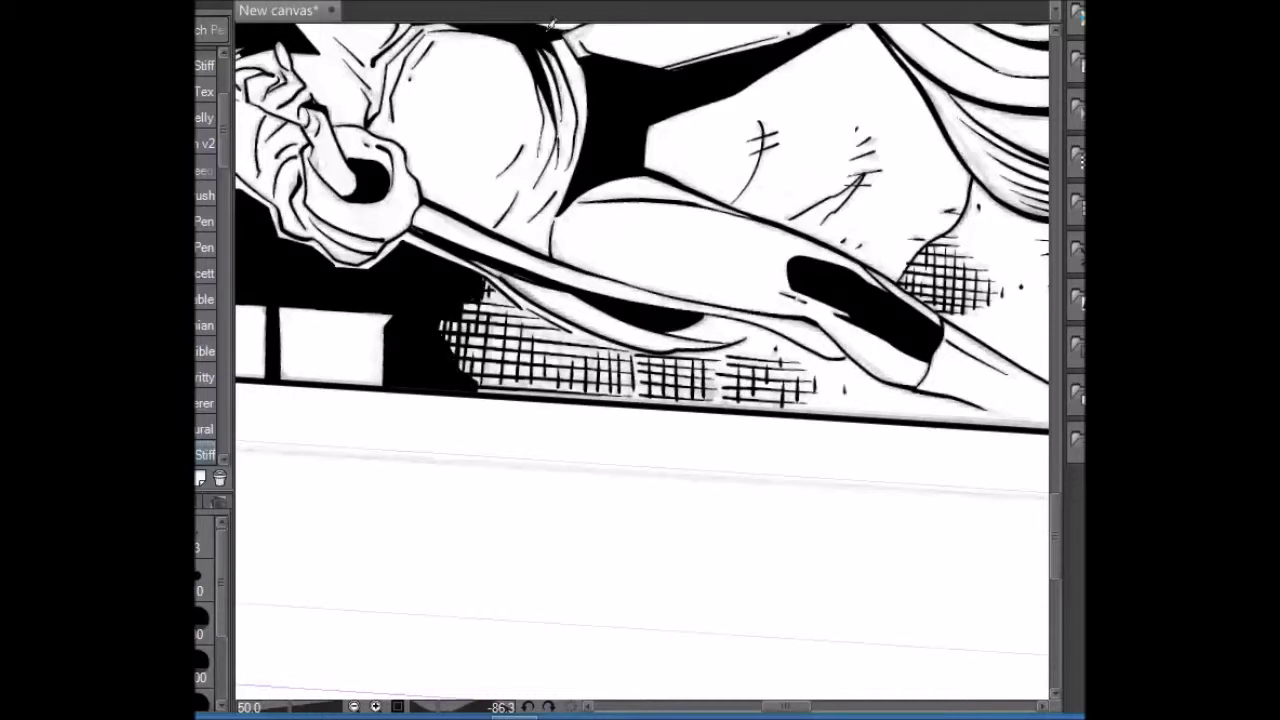
- Ink the curling tip, rounded bulge and upper strands of the smoke plume in front of the neighbouring building
key(ctrl+0)
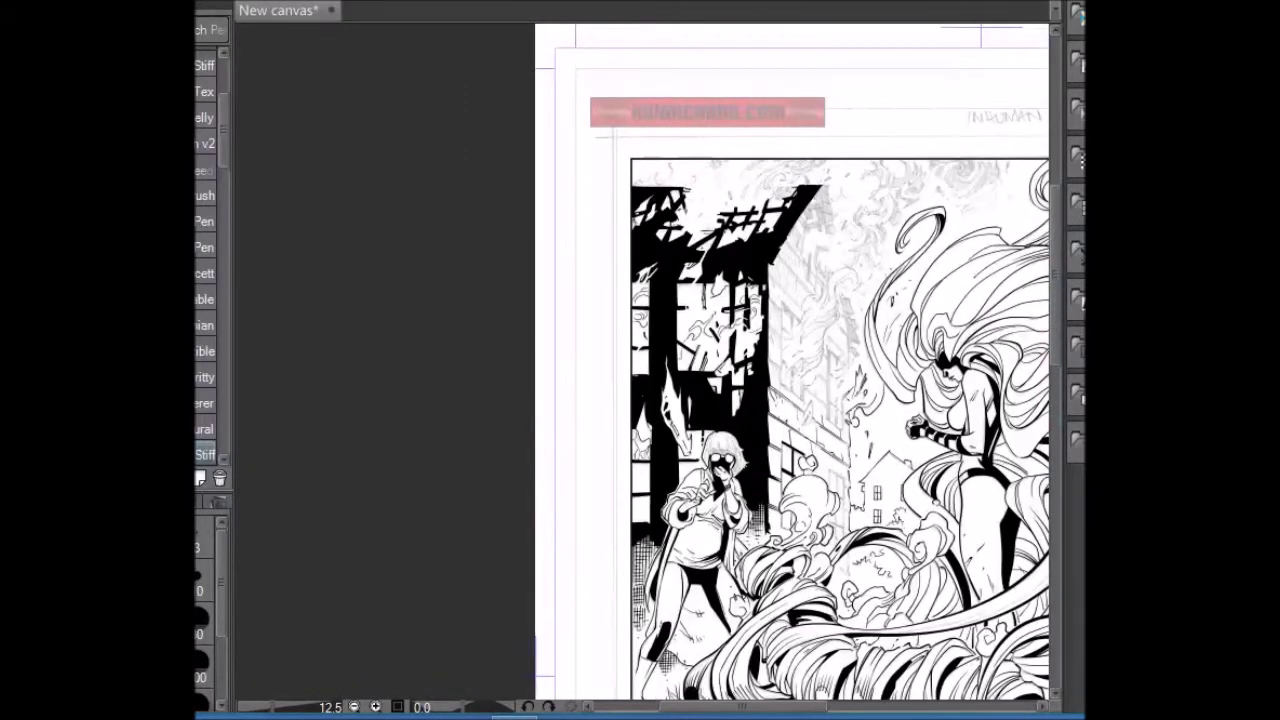
scroll(642, 357, up, 4)
drag(709, 610, 520, 450)
drag(613, 345, 595, 408)
mouse_move(586, 382)
mouse_down()
mouse_move(531, 420)
mouse_move(510, 503)
mouse_up()
mouse_move(565, 470)
mouse_down()
mouse_move(462, 562)
mouse_move(667, 343)
mouse_move(752, 330)
mouse_move(672, 342)
mouse_up()
mouse_move(752, 298)
mouse_down()
mouse_move(640, 335)
mouse_move(612, 420)
mouse_up()
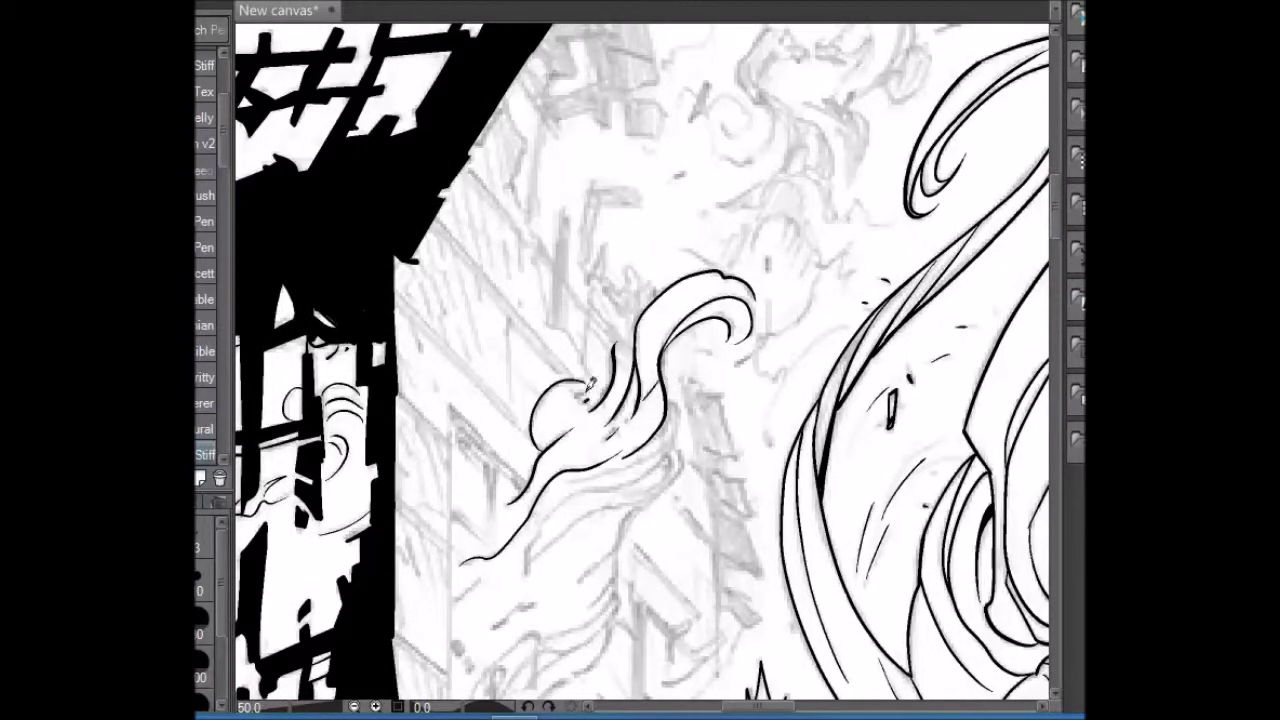
- Ink the lower flowing strands of the smoke plume down over the building's windows
scroll(945, 138, down, 3)
drag(681, 183, 565, 290)
mouse_move(679, 219)
mouse_down()
mouse_move(552, 298)
mouse_move(528, 352)
mouse_move(678, 232)
mouse_move(616, 288)
mouse_move(590, 385)
mouse_up()
drag(620, 335, 580, 402)
drag(618, 360, 538, 422)
mouse_move(616, 382)
mouse_down()
mouse_move(524, 476)
mouse_move(506, 524)
mouse_up()
mouse_move(614, 406)
mouse_down()
mouse_move(500, 486)
mouse_move(545, 414)
mouse_up()
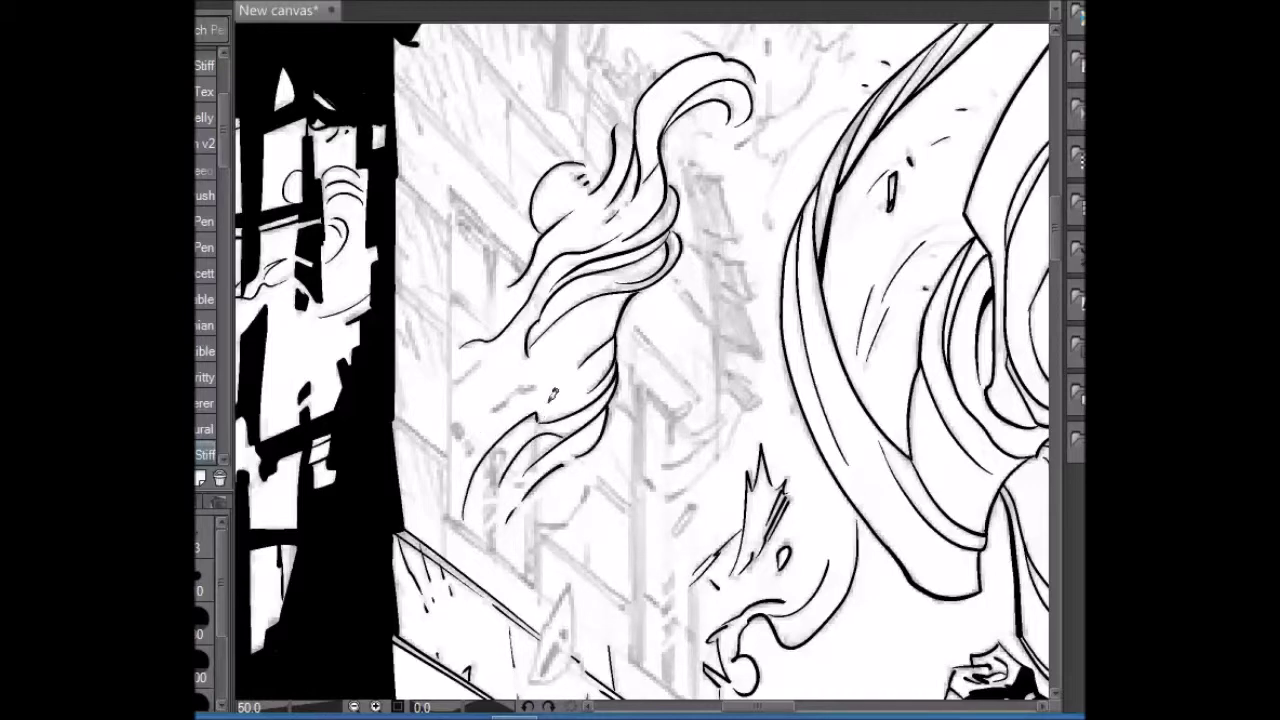
- Add small debris marks beside the smoke plume and ink the pointed shard above the building's ledge
drag(480, 364, 452, 388)
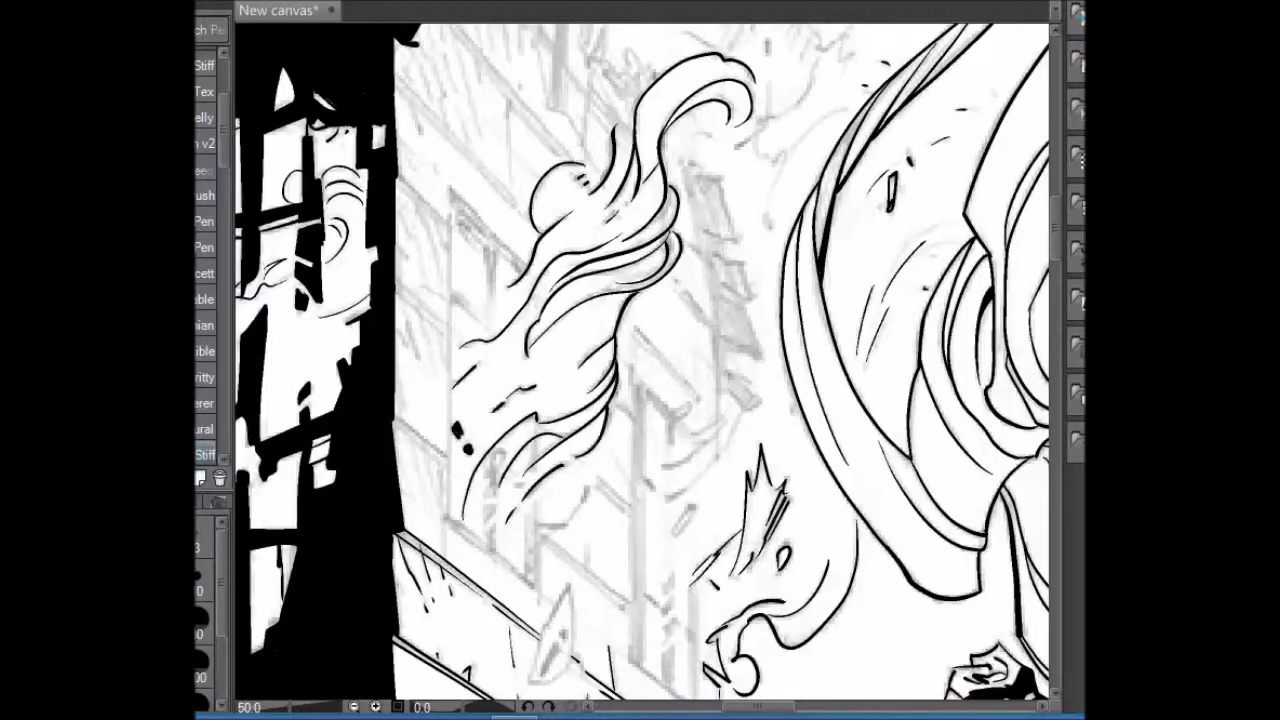
scroll(720, 360, down, 5)
mouse_move(530, 370)
mouse_down()
mouse_move(556, 298)
mouse_move(548, 362)
mouse_up()
scroll(648, 150, up, 4)
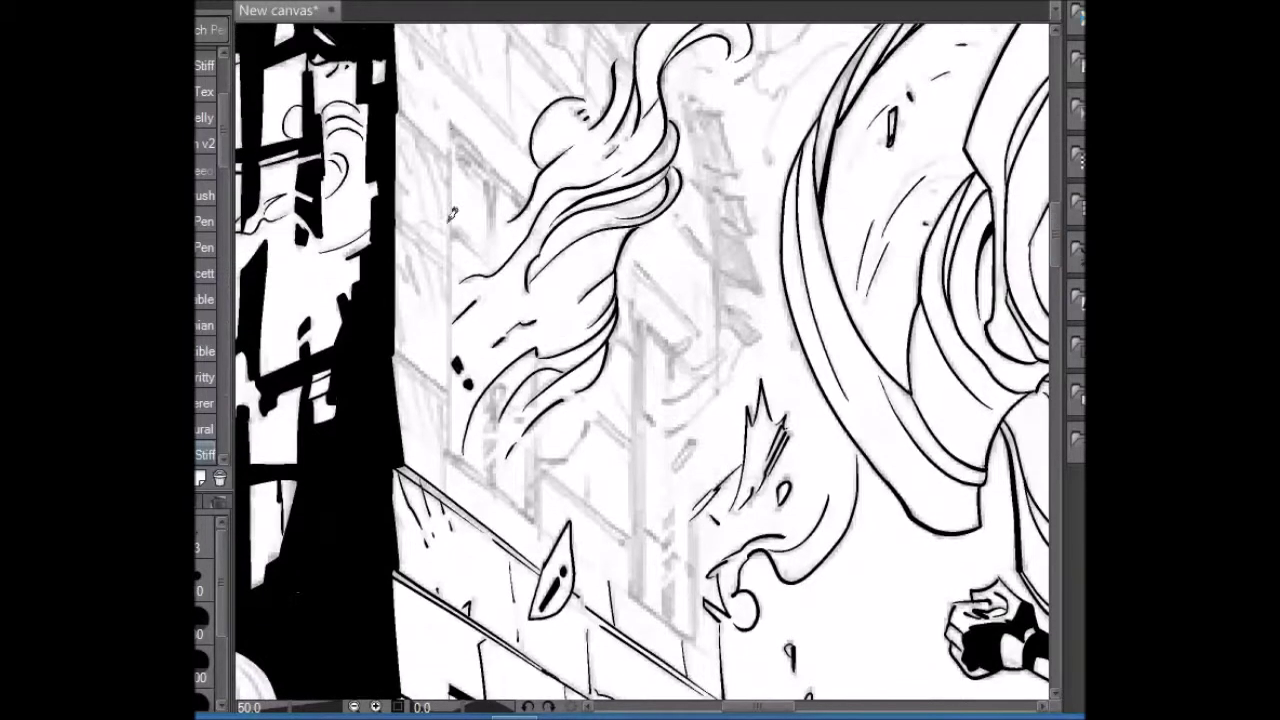
- Ink the frame lines of the two large windows beside and below the smoke plume on the neighbouring building
mouse_move(578, 212)
mouse_down()
mouse_move(465, 260)
mouse_move(687, 58)
mouse_up()
drag(444, 274, 454, 385)
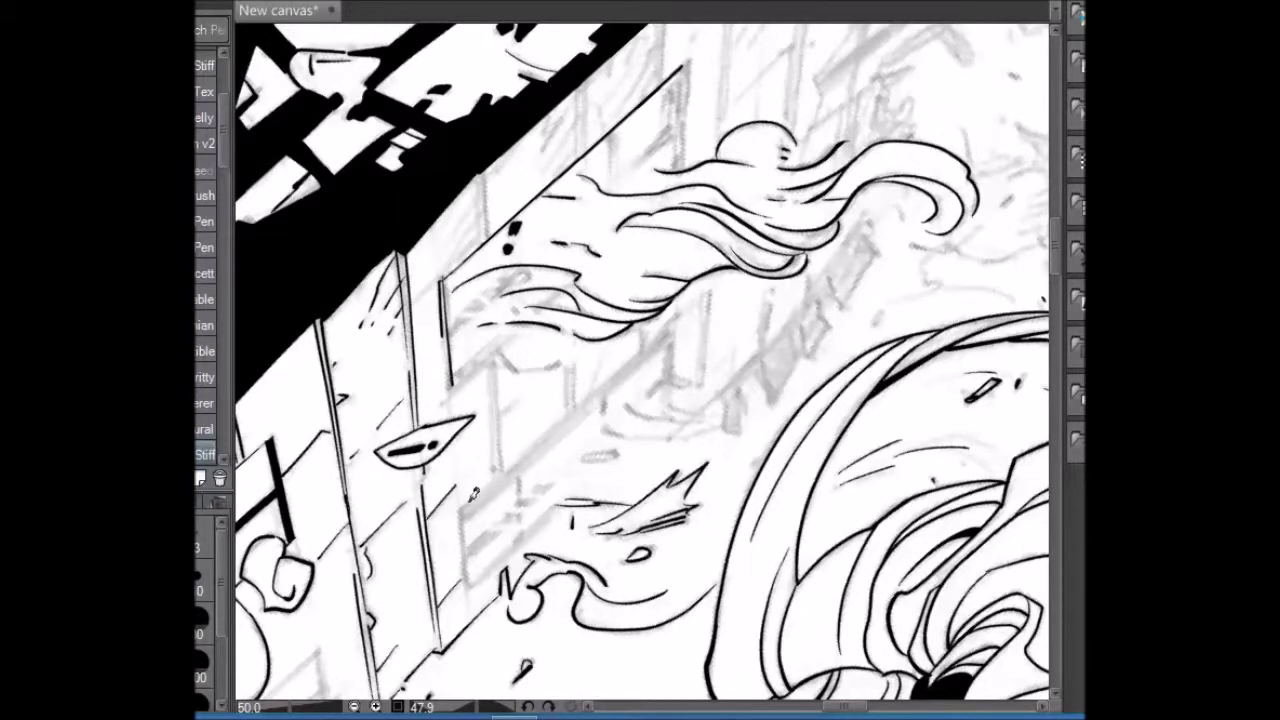
drag(461, 509, 667, 343)
drag(462, 510, 466, 580)
drag(667, 344, 665, 376)
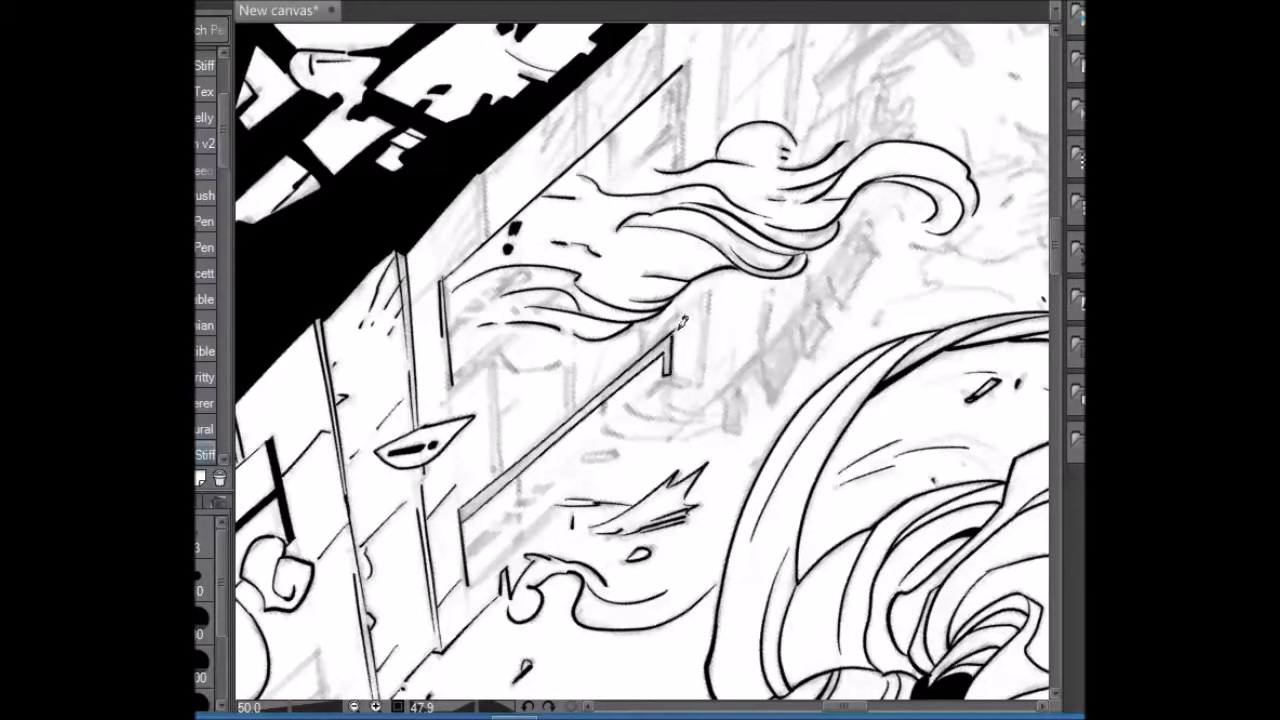
- Ink the paired divider lines and short hatching on the narrow wall strip between the windows and the black tower
mouse_move(687, 60)
mouse_down()
mouse_move(681, 170)
mouse_move(348, 305)
mouse_move(347, 414)
mouse_move(386, 517)
mouse_up()
key(r)
key(p)
drag(632, 405, 634, 462)
drag(705, 326, 705, 380)
drag(806, 232, 813, 298)
drag(716, 318, 720, 362)
drag(740, 300, 746, 350)
drag(680, 390, 648, 436)
drag(686, 402, 652, 454)
drag(846, 204, 822, 256)
drag(858, 222, 836, 270)
drag(590, 472, 568, 506)
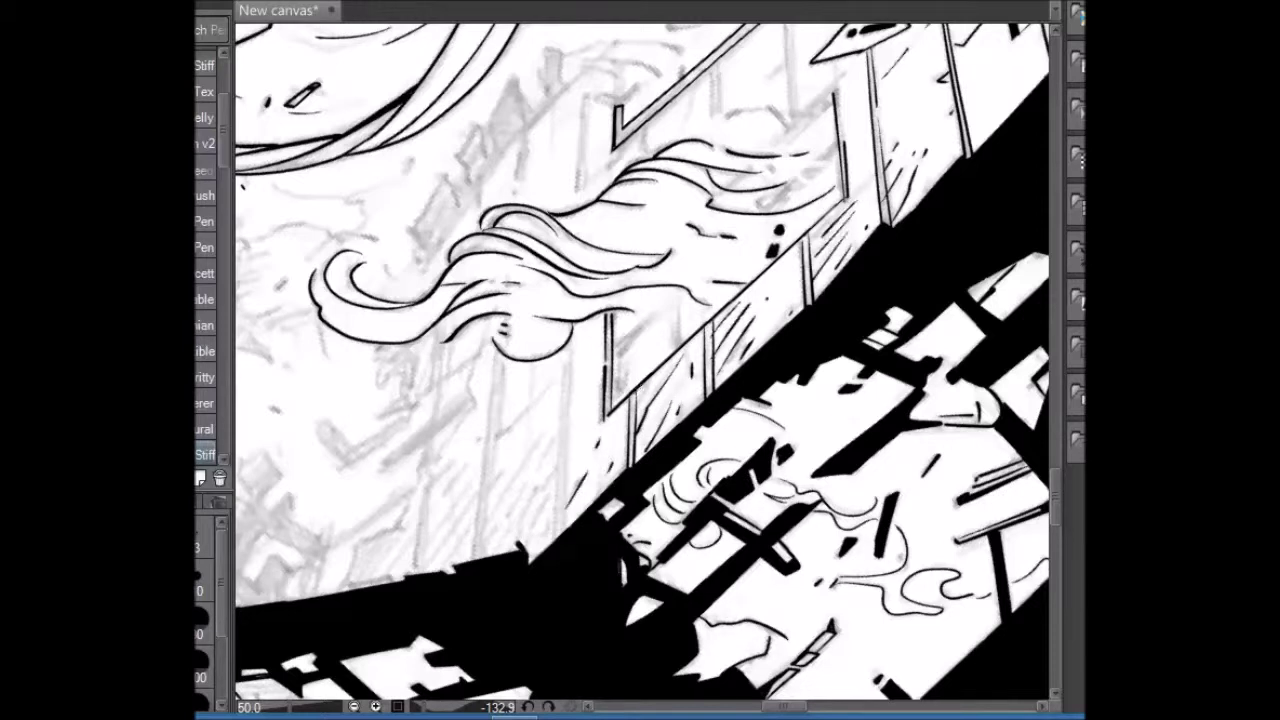
- Ink the paired divider lines on the facade beyond the plume's round bulge and hatch the wall sections between them
drag(504, 344, 476, 560)
drag(510, 358, 484, 558)
mouse_move(580, 350)
mouse_down()
mouse_move(555, 540)
mouse_move(562, 530)
mouse_up()
drag(436, 482, 412, 574)
mouse_move(556, 380)
mouse_down()
mouse_move(502, 434)
mouse_move(488, 518)
mouse_up()
drag(562, 430, 494, 552)
drag(558, 494, 516, 538)
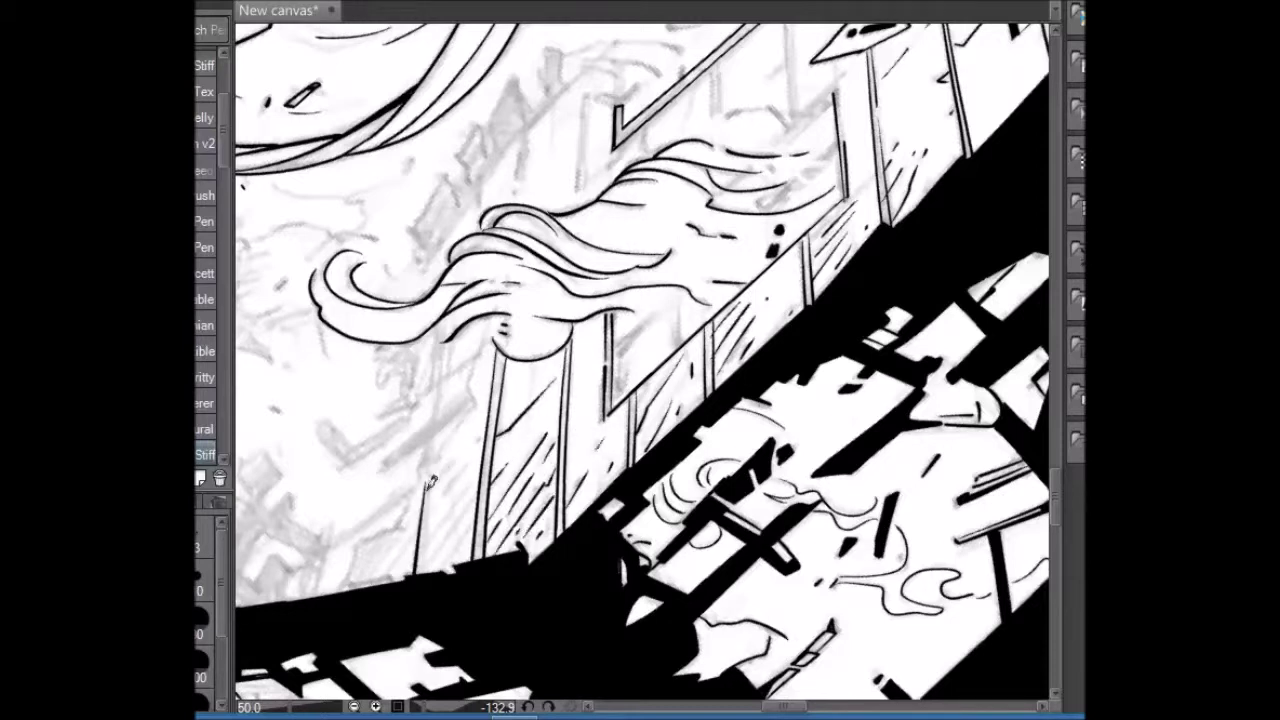
drag(462, 456, 426, 508)
drag(468, 486, 422, 548)
drag(470, 508, 418, 570)
drag(474, 530, 440, 572)
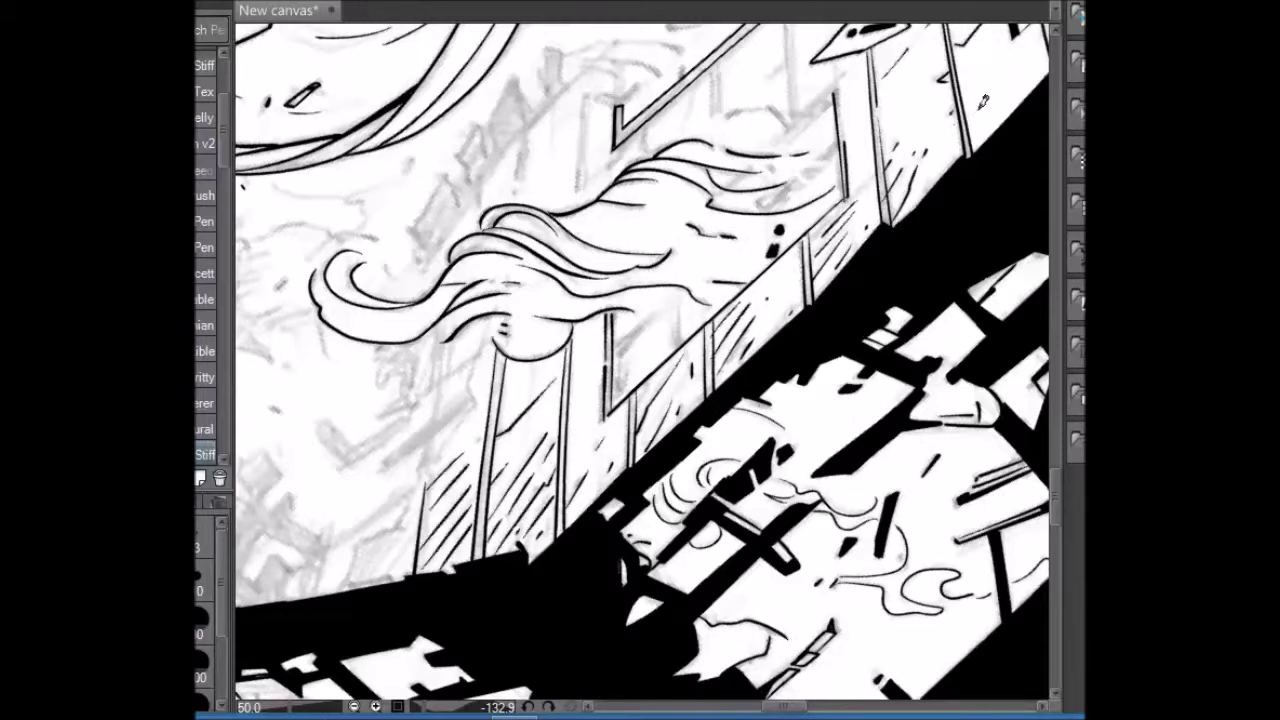
- Ink the splintered beams and jagged broken edge at the upper end of the hatched facade
mouse_move(527, 400)
mouse_down()
mouse_move(596, 250)
mouse_move(603, 318)
mouse_up()
drag(567, 232, 606, 436)
mouse_move(618, 326)
mouse_down()
mouse_move(610, 414)
mouse_move(625, 391)
mouse_move(656, 450)
mouse_up()
drag(672, 416, 652, 446)
mouse_move(636, 362)
mouse_down()
mouse_move(660, 446)
mouse_move(666, 402)
mouse_up()
drag(610, 438, 640, 478)
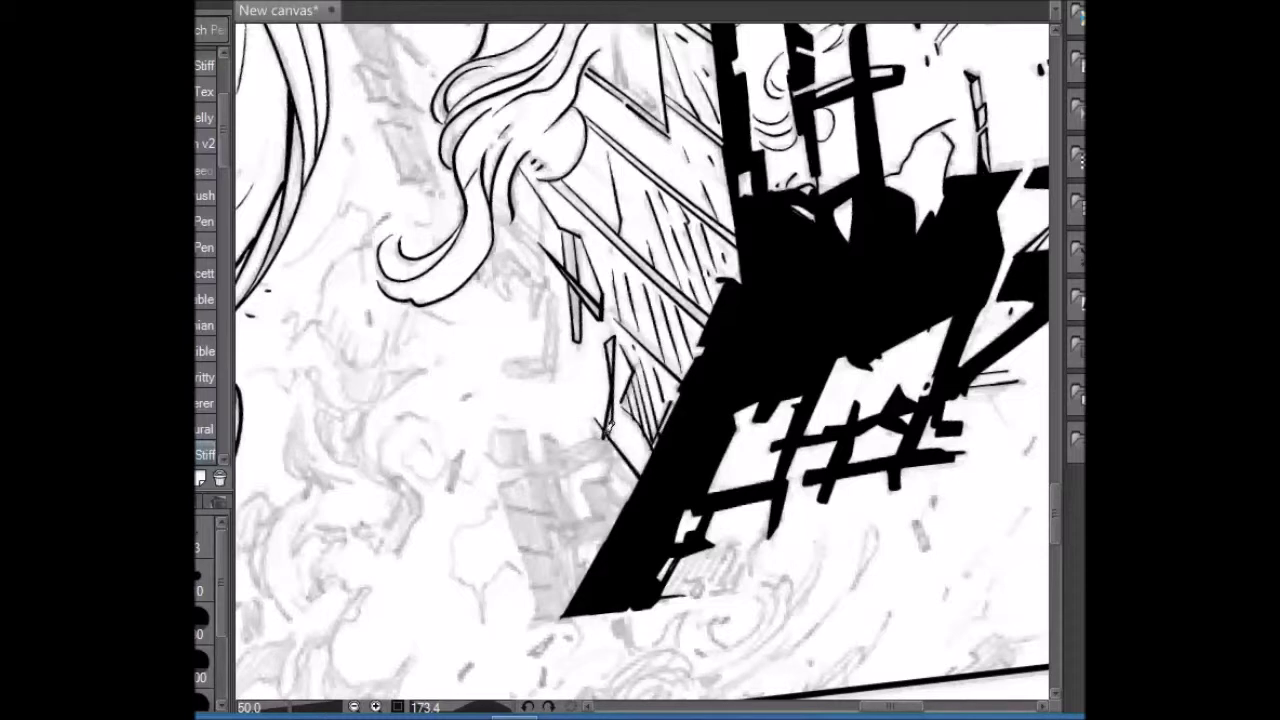
- Outline the jagged ruined wall section with its broken window pieces beside the end of the black tower
drag(505, 475, 575, 618)
key(ctrl+z)
drag(503, 478, 566, 616)
mouse_move(545, 467)
mouse_down()
mouse_move(496, 422)
mouse_move(550, 446)
mouse_move(612, 440)
mouse_move(572, 472)
mouse_move(600, 515)
mouse_up()
mouse_move(610, 448)
mouse_down()
mouse_move(640, 492)
mouse_move(604, 506)
mouse_up()
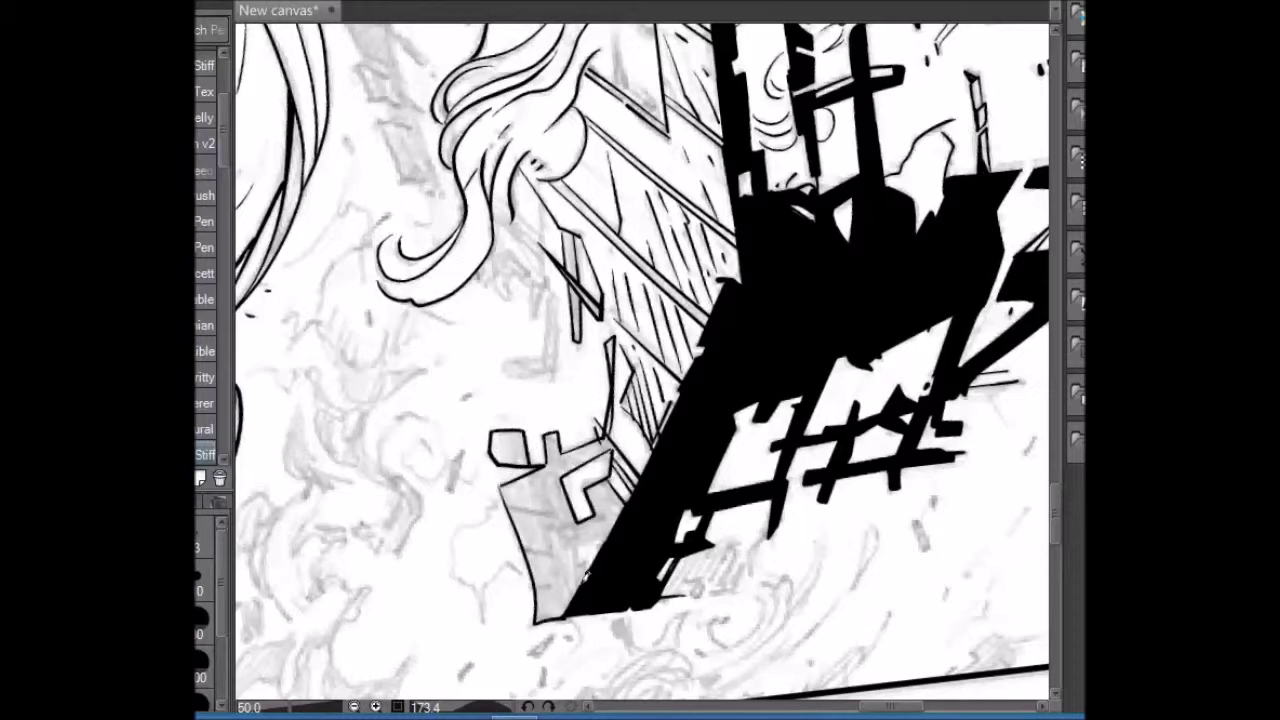
- Fill the ruined wall section, its loose block and the splintered beams with solid black
key(g)
click(560, 560)
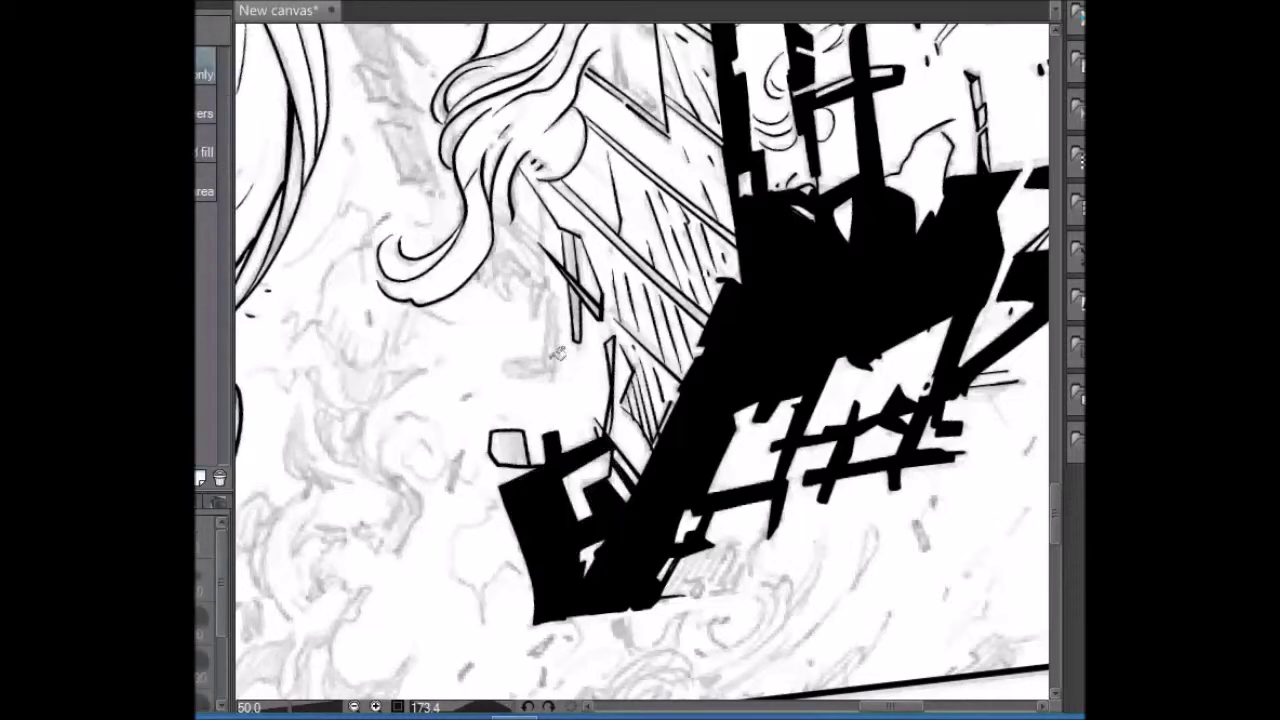
click(505, 445)
click(595, 274)
click(570, 258)
key(p)
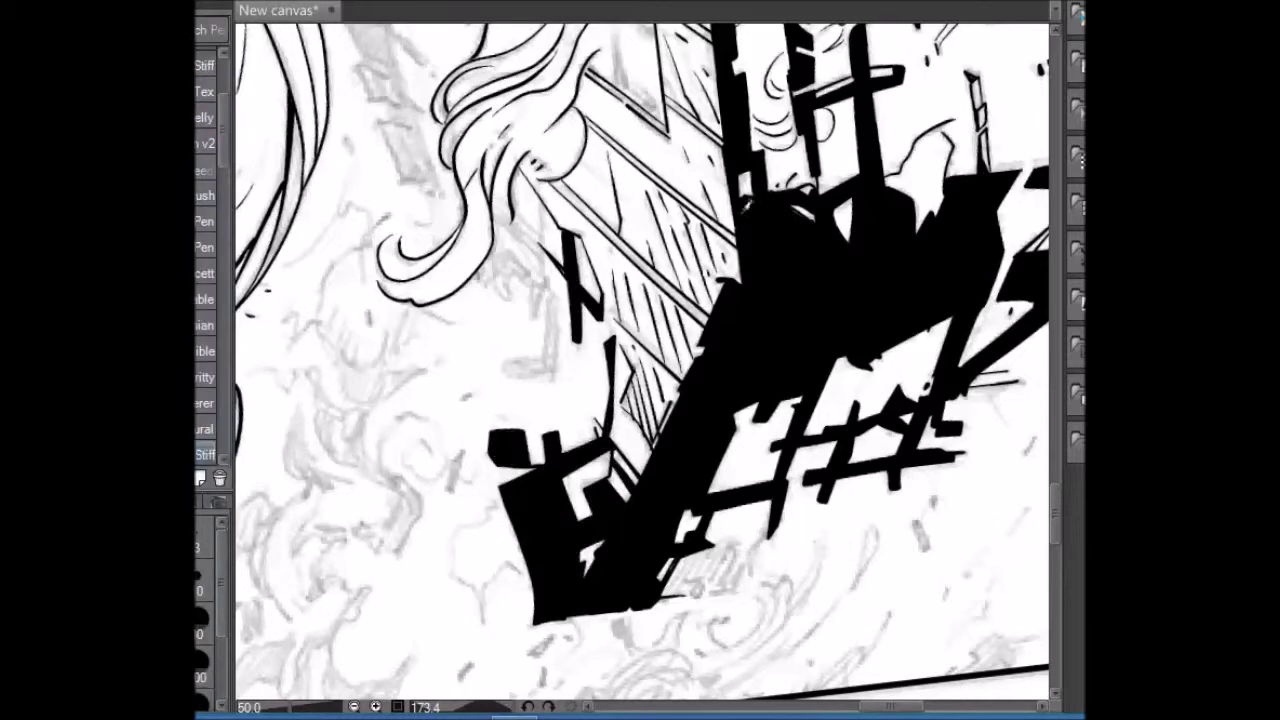
- Ink the small L-shaped fragment beyond the splintered beams and fill its thick part with black
drag(560, 320, 666, 262)
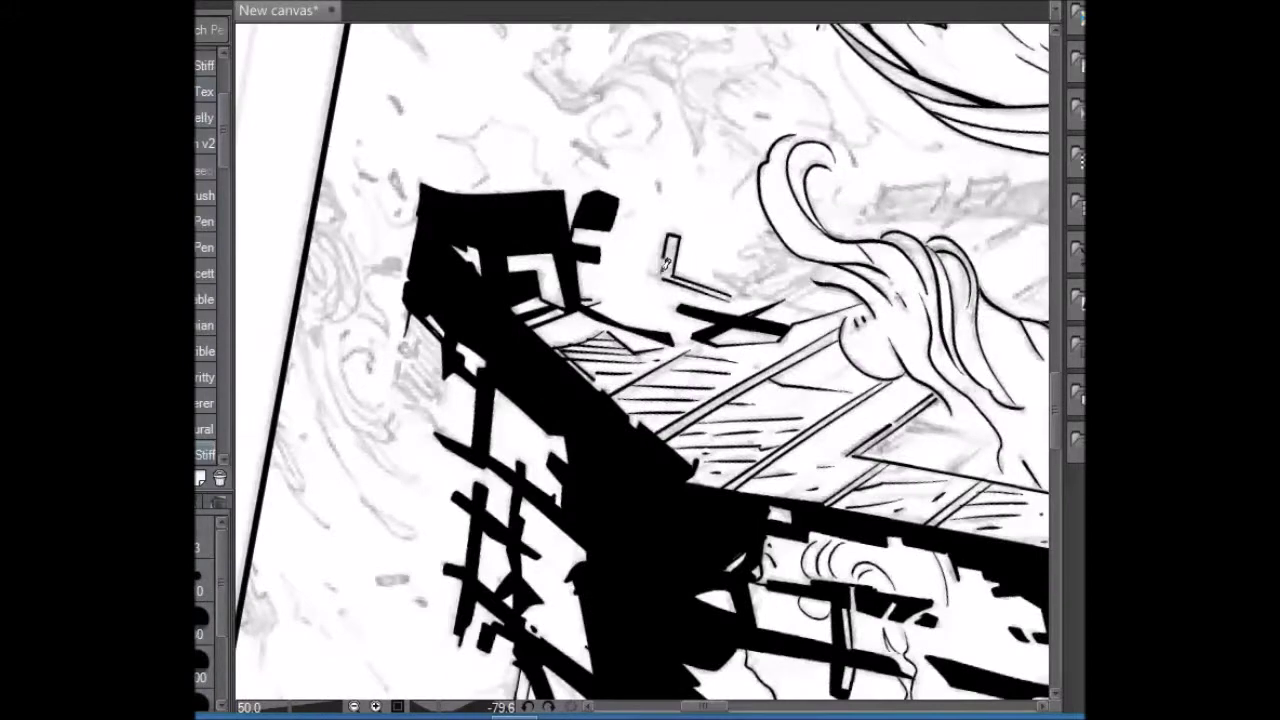
key(g)
click(669, 255)
key(p)
- Hatch the small shadow patch on the outer side of the black tower with short parallel strokes
drag(700, 300, 760, 380)
drag(440, 235, 412, 305)
drag(448, 265, 430, 310)
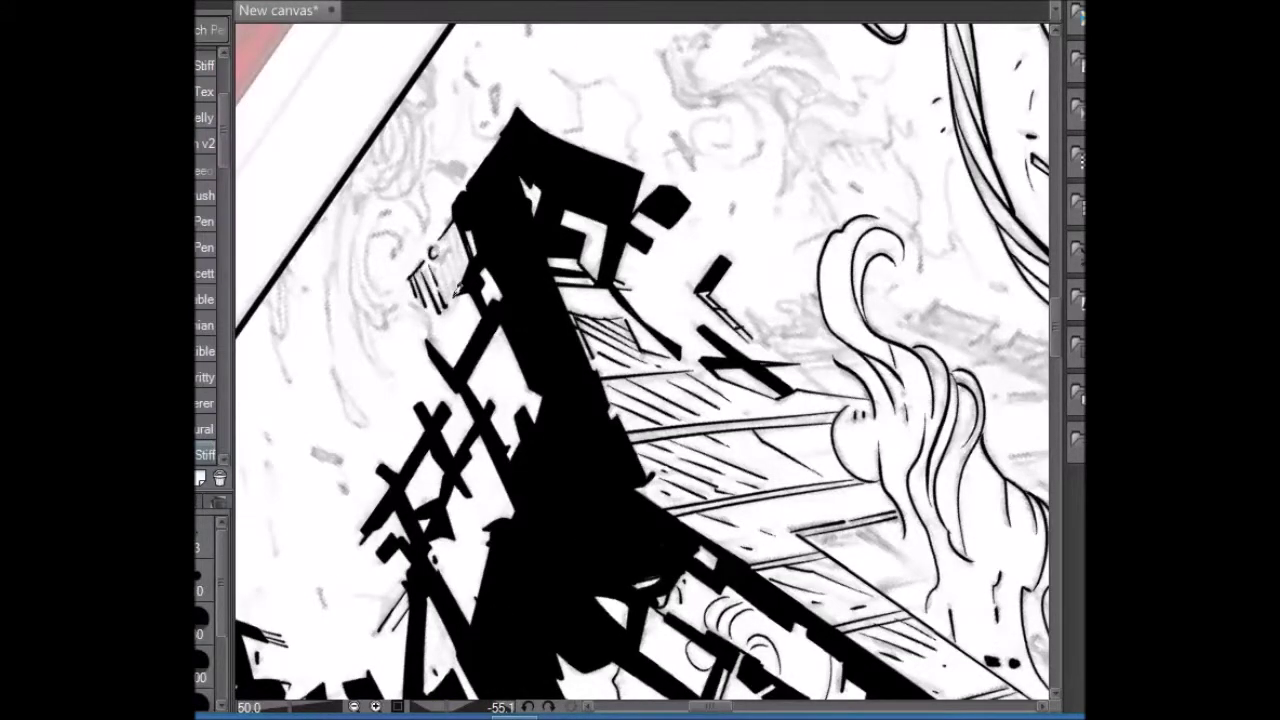
- Ink the swirling smoke curls and trailing wisps between the black tower and the panel border
mouse_move(462, 222)
mouse_down()
mouse_move(448, 282)
mouse_move(412, 340)
mouse_up()
mouse_move(432, 184)
mouse_down()
mouse_move(463, 150)
mouse_move(430, 215)
mouse_move(390, 207)
mouse_move(370, 290)
mouse_up()
drag(358, 226, 390, 302)
drag(366, 204, 384, 322)
mouse_move(372, 300)
mouse_down()
mouse_move(398, 326)
mouse_move(392, 370)
mouse_up()
mouse_move(350, 180)
mouse_down()
mouse_move(330, 364)
mouse_move(362, 424)
mouse_up()
drag(286, 294, 272, 340)
drag(288, 278, 280, 338)
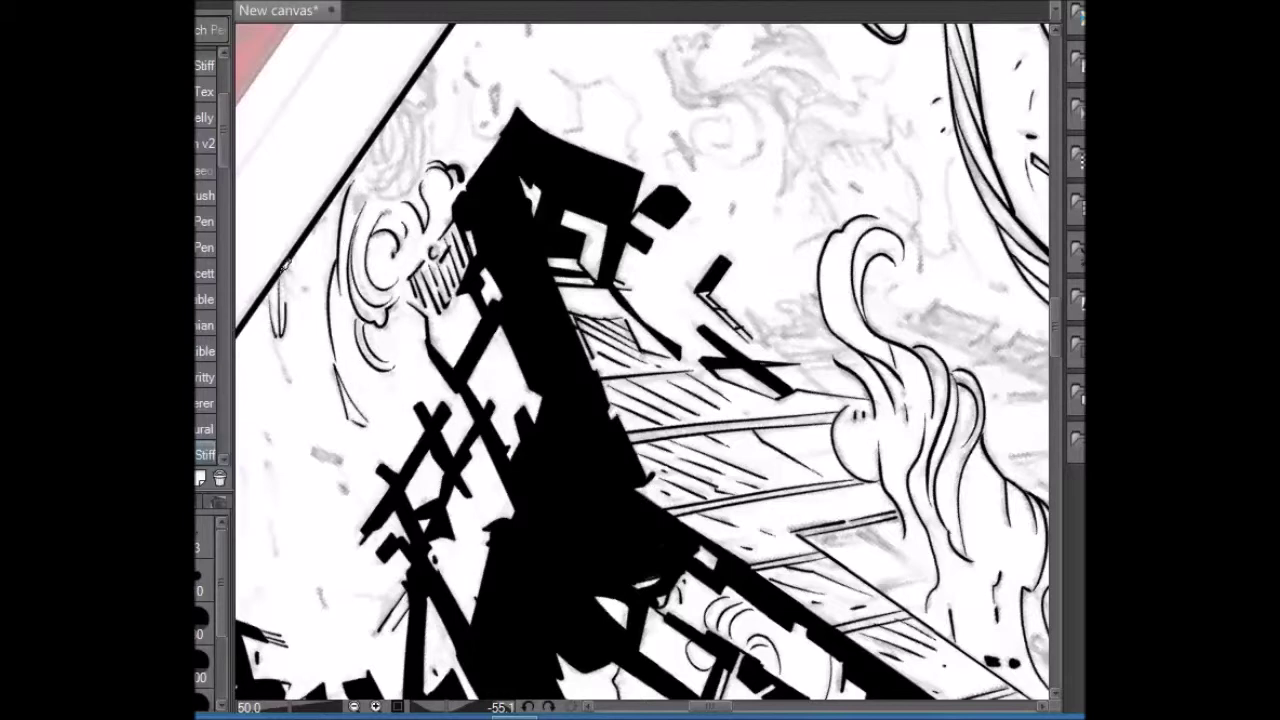
drag(346, 478, 322, 330)
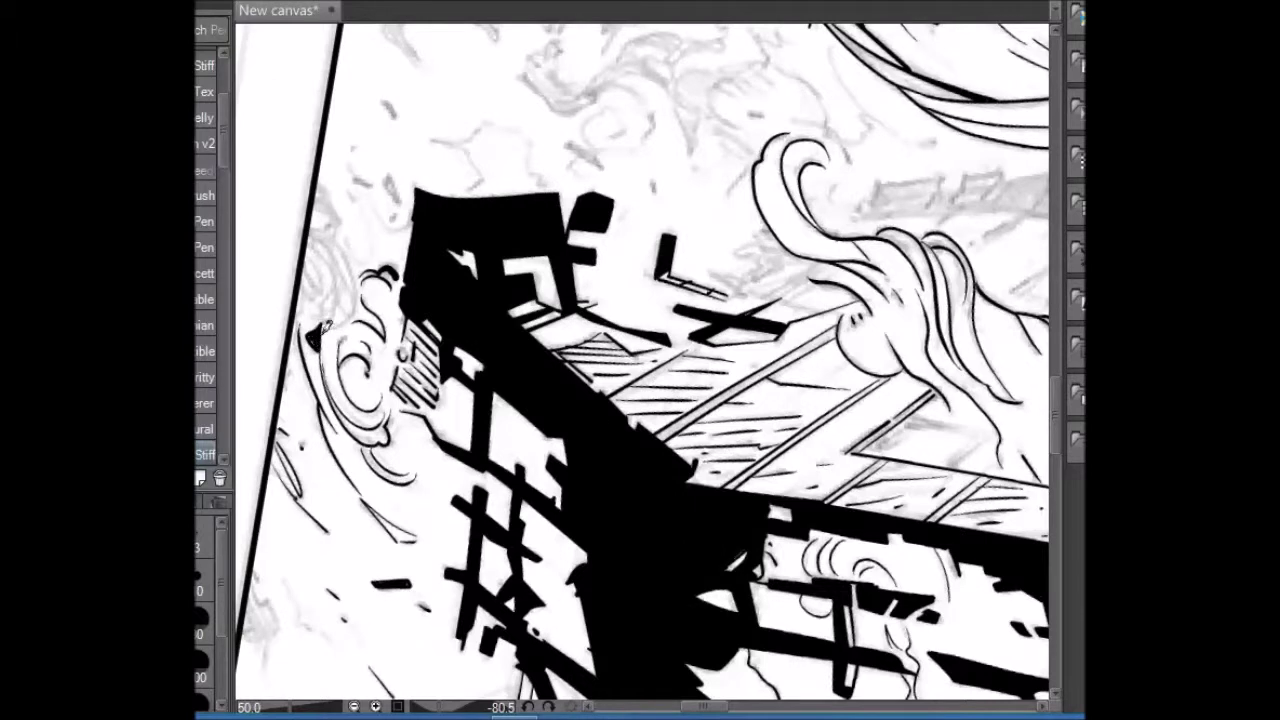
mouse_move(310, 256)
mouse_down()
mouse_move(316, 306)
mouse_move(330, 312)
mouse_up()
mouse_move(340, 240)
mouse_down()
mouse_move(334, 326)
mouse_move(326, 236)
mouse_move(340, 210)
mouse_up()
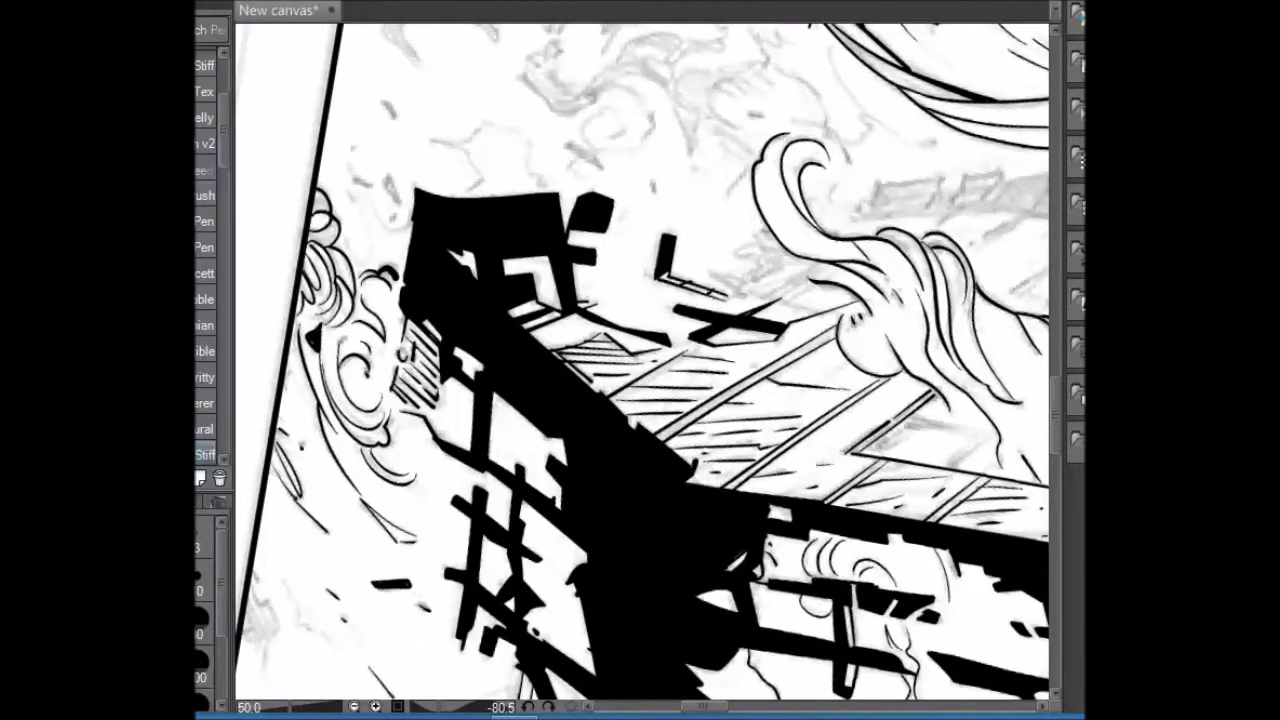
- Ink the hatched patch, loose debris marks and ragged smoke outline down the panel border to its corner
scroll(267, 248, down, 5)
drag(267, 248, 265, 303)
drag(250, 255, 275, 300)
drag(290, 250, 330, 300)
drag(275, 340, 320, 410)
drag(740, 712, 708, 712)
mouse_move(386, 466)
mouse_down()
mouse_move(465, 515)
mouse_move(436, 578)
mouse_move(437, 615)
mouse_up()
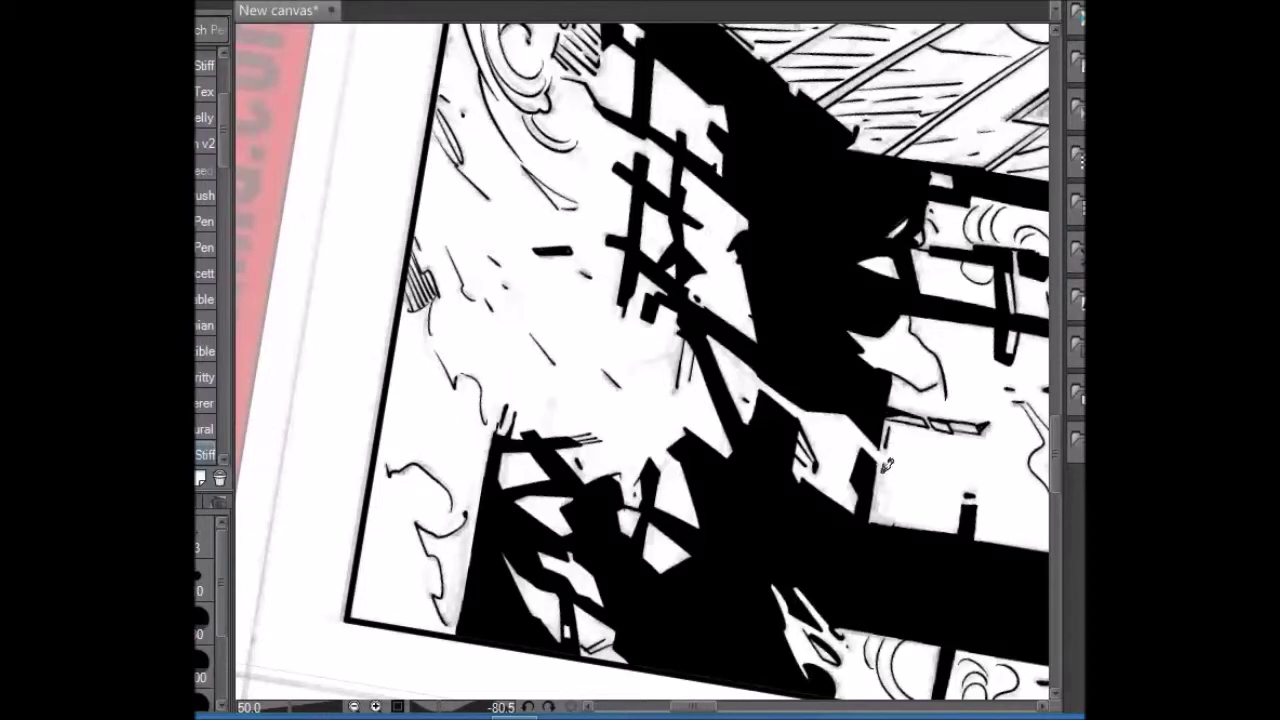
- Add small smoke wisps and debris marks between the tower's broken top and the panel border
mouse_move(640, 360)
mouse_down()
mouse_move(560, 420)
mouse_move(511, 541)
mouse_move(470, 432)
mouse_move(456, 498)
mouse_up()
drag(396, 418, 370, 462)
drag(410, 374, 372, 414)
drag(340, 422, 332, 456)
drag(415, 405, 402, 444)
- Ink the swirling smoke cloud against the panel border above the hooked hair curl, with surrounding wisps and specks
mouse_move(873, 672)
mouse_down()
mouse_move(573, 697)
mouse_move(573, 712)
mouse_up()
drag(692, 362, 678, 380)
drag(740, 262, 672, 388)
drag(726, 210, 738, 222)
mouse_move(680, 296)
mouse_down()
mouse_move(648, 368)
mouse_move(650, 400)
mouse_up()
drag(794, 230, 780, 258)
drag(505, 250, 456, 304)
mouse_move(452, 308)
mouse_down()
mouse_move(440, 264)
mouse_move(486, 270)
mouse_up()
mouse_move(548, 226)
mouse_down()
mouse_move(535, 312)
mouse_move(622, 280)
mouse_move(626, 215)
mouse_move(563, 258)
mouse_move(566, 218)
mouse_move(545, 228)
mouse_up()
mouse_move(572, 320)
mouse_down()
mouse_move(612, 342)
mouse_move(616, 170)
mouse_up()
drag(640, 330, 680, 243)
mouse_move(672, 192)
mouse_down()
mouse_move(650, 318)
mouse_move(668, 150)
mouse_up()
drag(722, 168, 712, 124)
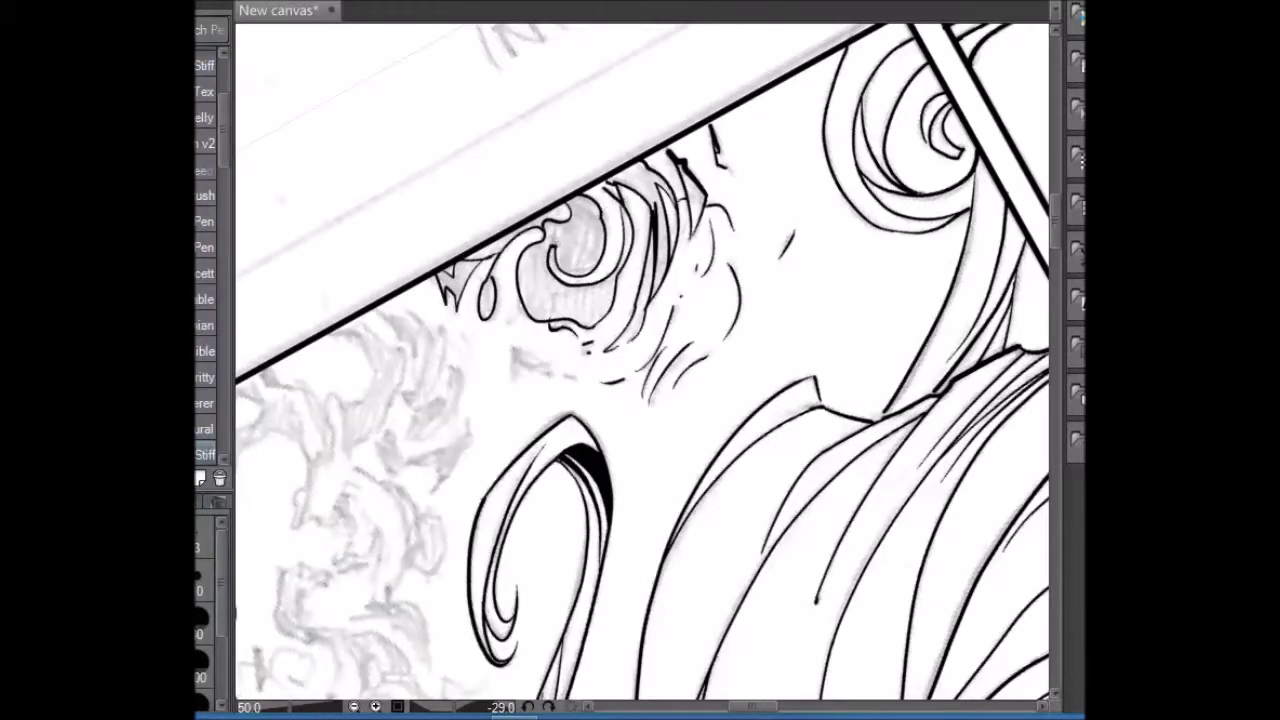
- Fill the inner shapes of the smoke swirl beside the panel border with solid black
key(g)
click(609, 250)
click(666, 230)
click(492, 292)
click(455, 280)
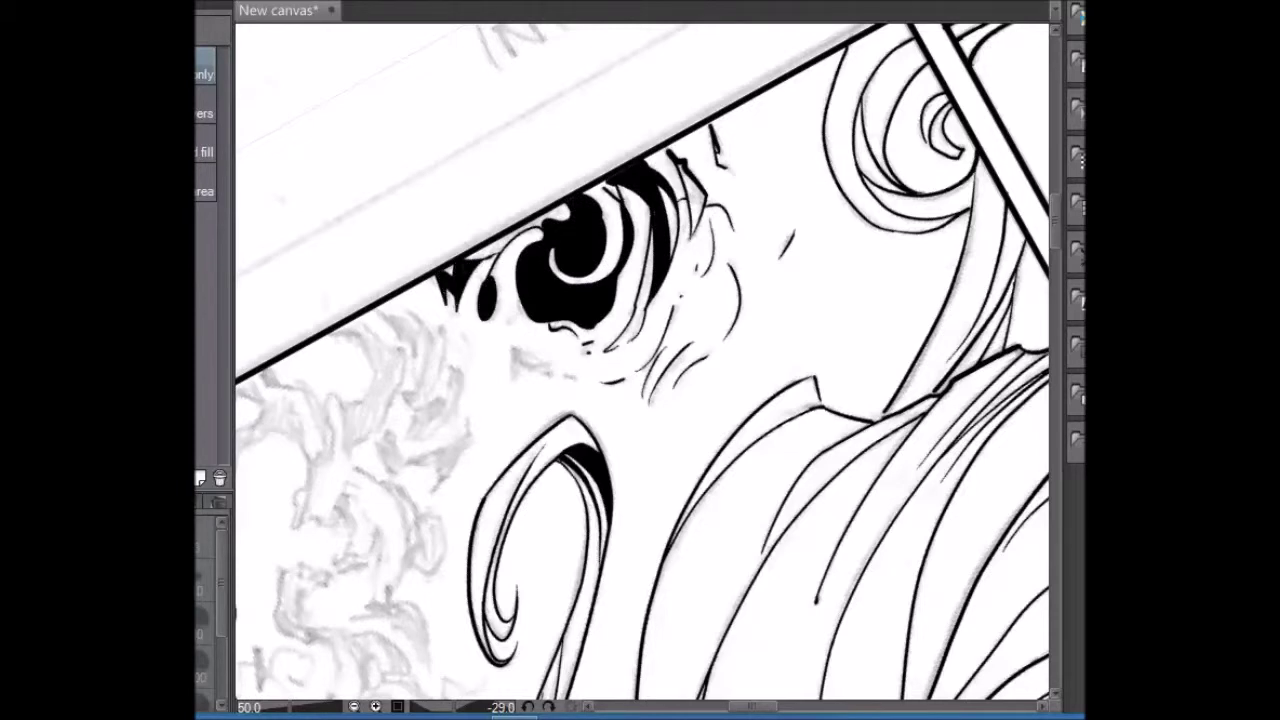
- Undo the four black fills in the smoke swirl and restore them
key(ctrl+z)
key(ctrl+z)
key(ctrl+z)
key(ctrl+z)
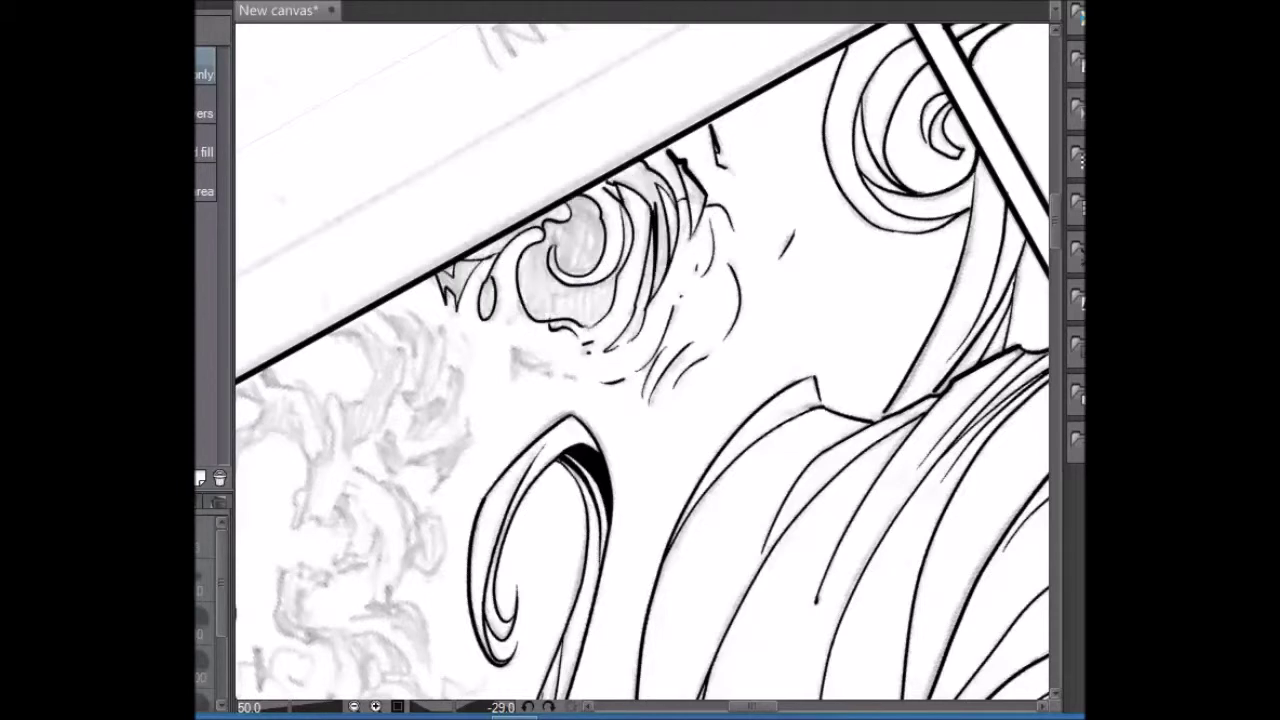
key(ctrl+y)
key(ctrl+y)
key(ctrl+y)
key(ctrl+y)
- Ink the curling smoke shapes, small puff and jagged wisps between the ruined wall and the hooked hair curl
drag(618, 538, 888, 148)
key(p)
mouse_move(703, 482)
mouse_down()
mouse_move(740, 320)
mouse_move(686, 332)
mouse_move(710, 462)
mouse_move(756, 540)
mouse_move(680, 330)
mouse_move(635, 393)
mouse_up()
mouse_move(532, 258)
mouse_down()
mouse_move(538, 300)
mouse_move(550, 292)
mouse_move(575, 312)
mouse_up()
drag(568, 308, 615, 298)
mouse_move(608, 250)
mouse_down()
mouse_move(553, 180)
mouse_move(612, 242)
mouse_move(588, 284)
mouse_up()
mouse_move(600, 356)
mouse_down()
mouse_move(680, 318)
mouse_move(686, 333)
mouse_up()
drag(625, 254, 638, 305)
mouse_move(592, 226)
mouse_down()
mouse_move(635, 270)
mouse_move(645, 305)
mouse_up()
- Fill the two curled smoke shapes above the plume's tip with solid black
key(g)
click(670, 318)
click(566, 200)
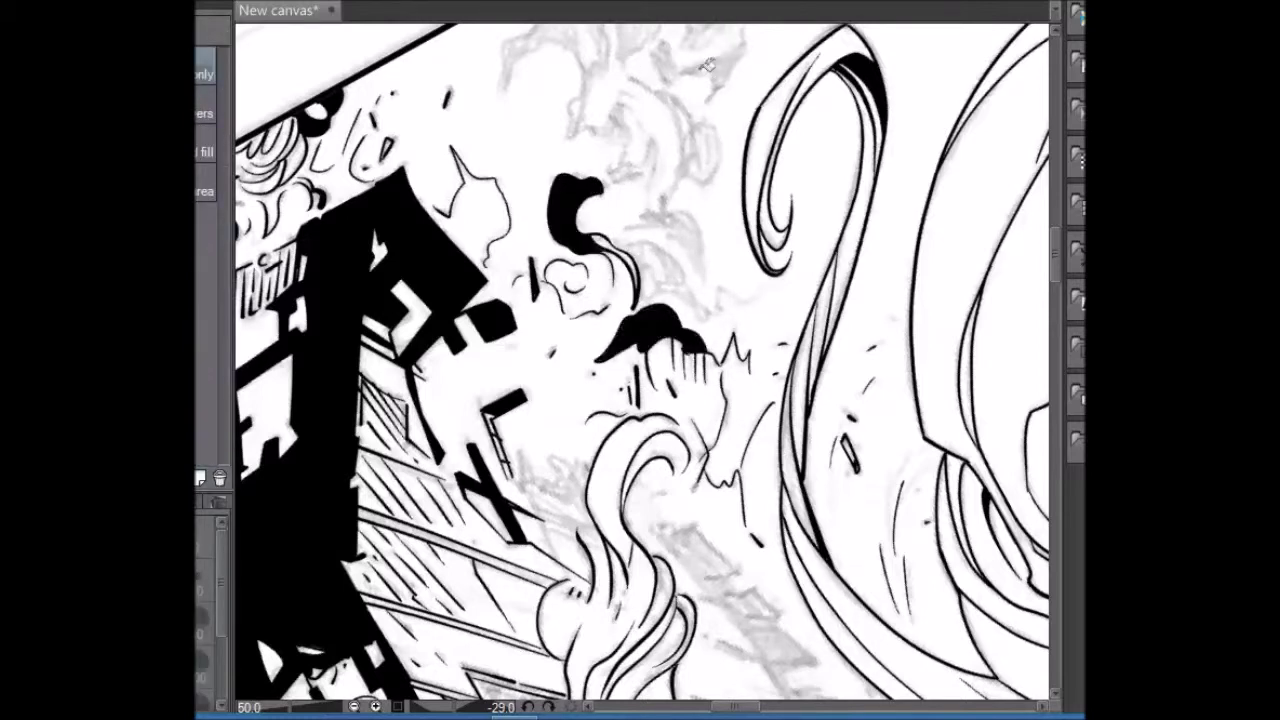
- Ink the upper smoke column's flowing outlines and flame-like curls from the panel border down beside the hooked hair curl
scroll(706, 64, up, 3)
key(p)
drag(605, 190, 645, 175)
mouse_move(605, 120)
mouse_down()
mouse_move(640, 190)
mouse_move(625, 240)
mouse_up()
mouse_move(672, 172)
mouse_down()
mouse_move(636, 100)
mouse_move(712, 140)
mouse_move(690, 198)
mouse_up()
mouse_move(700, 104)
mouse_down()
mouse_move(658, 85)
mouse_move(722, 178)
mouse_move(712, 215)
mouse_up()
drag(740, 145, 710, 220)
drag(725, 172, 690, 270)
mouse_move(745, 225)
mouse_down()
mouse_move(715, 275)
mouse_move(667, 210)
mouse_move(704, 350)
mouse_move(715, 330)
mouse_up()
drag(733, 280, 719, 318)
mouse_move(840, 150)
mouse_down()
mouse_move(795, 156)
mouse_move(815, 152)
mouse_up()
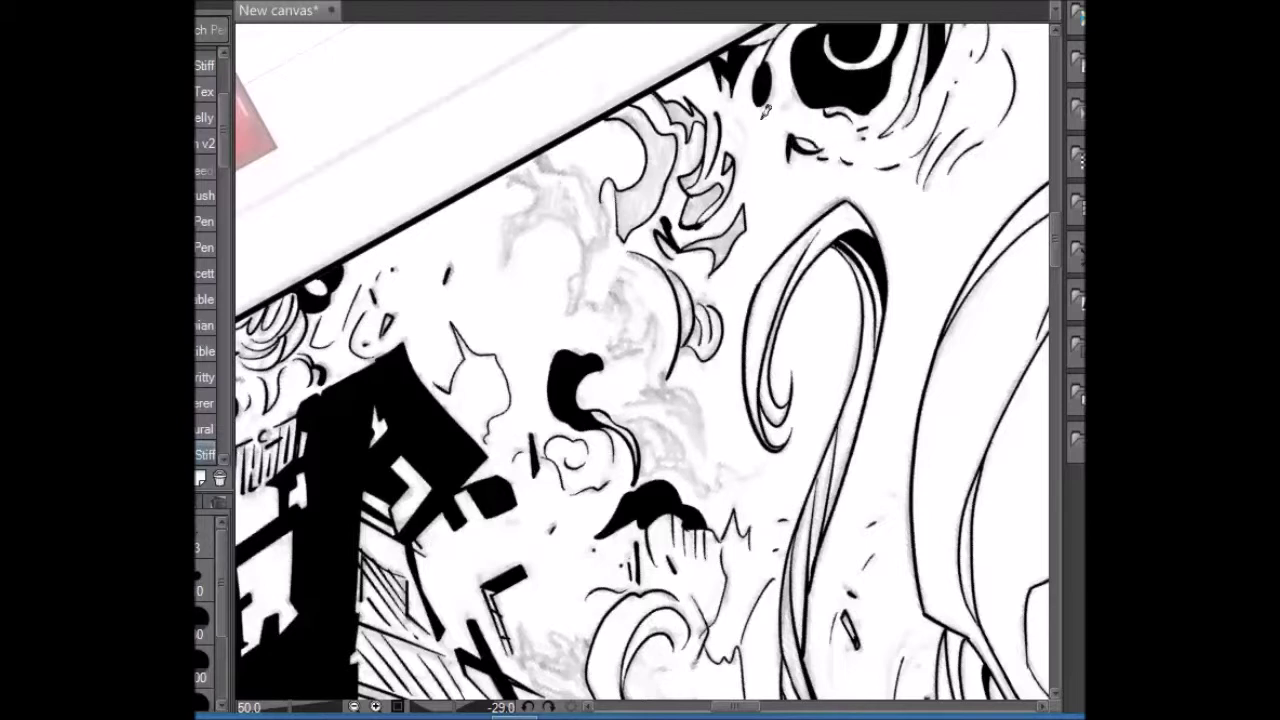
- Ink the smoke column's remaining curls from the panel border down to the black smoke shapes
drag(537, 160, 560, 172)
drag(580, 175, 605, 235)
mouse_move(580, 298)
mouse_down()
mouse_move(600, 232)
mouse_move(590, 262)
mouse_move(545, 180)
mouse_move(509, 262)
mouse_move(576, 292)
mouse_move(620, 285)
mouse_move(655, 360)
mouse_move(640, 402)
mouse_move(709, 446)
mouse_move(652, 370)
mouse_move(665, 430)
mouse_move(640, 410)
mouse_move(725, 478)
mouse_up()
- Fill the shadow shapes throughout the smoke column with solid black
key(g)
click(675, 410)
click(715, 240)
click(700, 205)
click(695, 175)
click(685, 120)
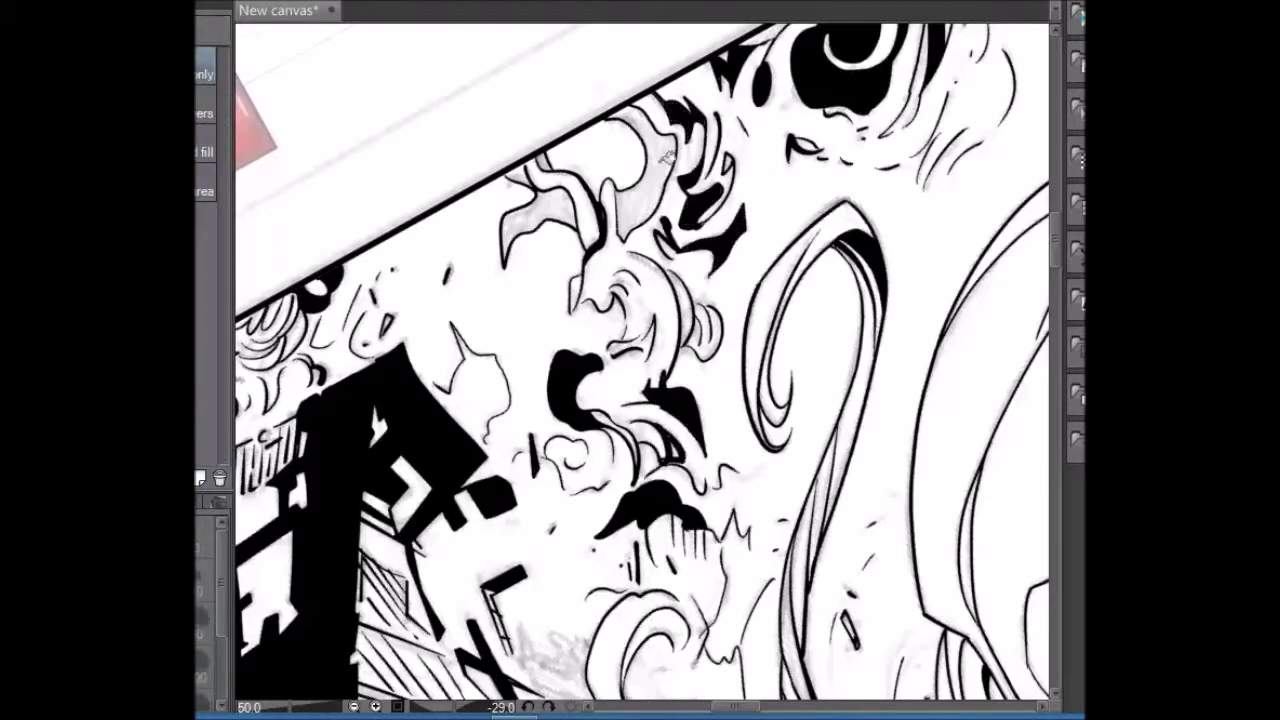
click(640, 170)
click(538, 224)
click(550, 159)
- Ink the far edge line of the neighbouring building and outline the broken shards along it
scroll(640, 360, down, 3)
key(ctrl+0)
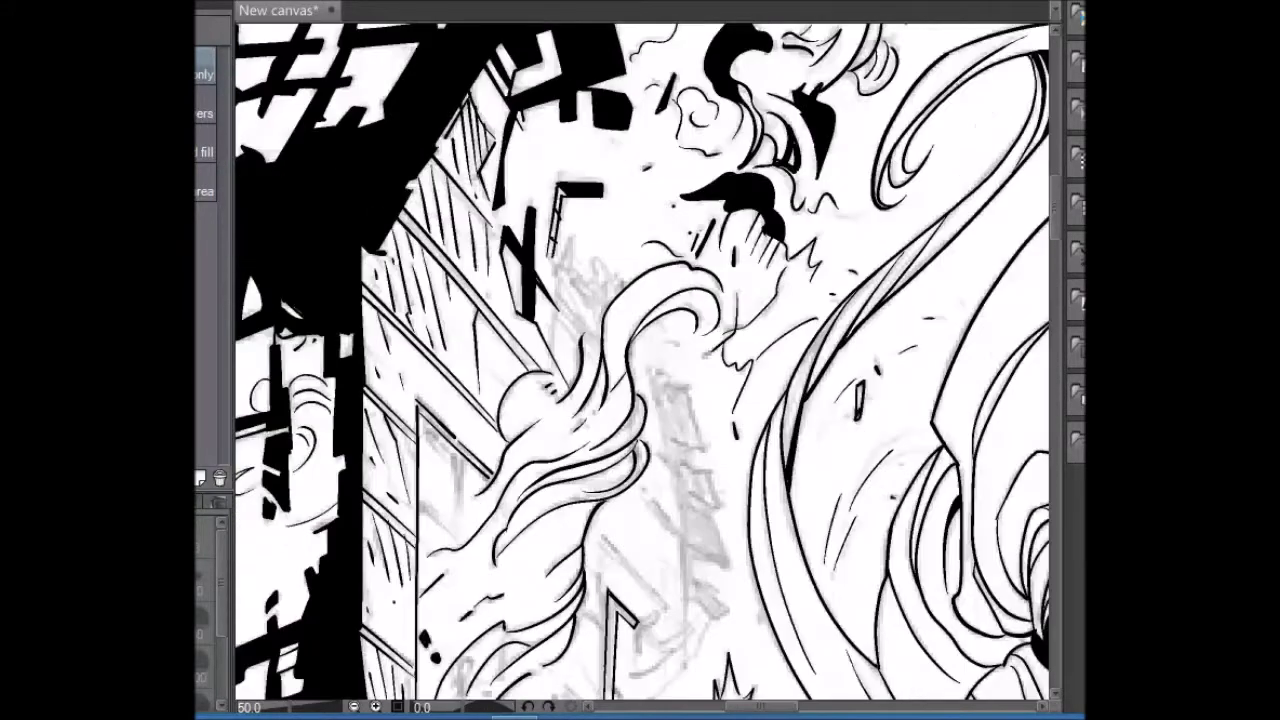
key(ctrl+plus)
key(ctrl+plus)
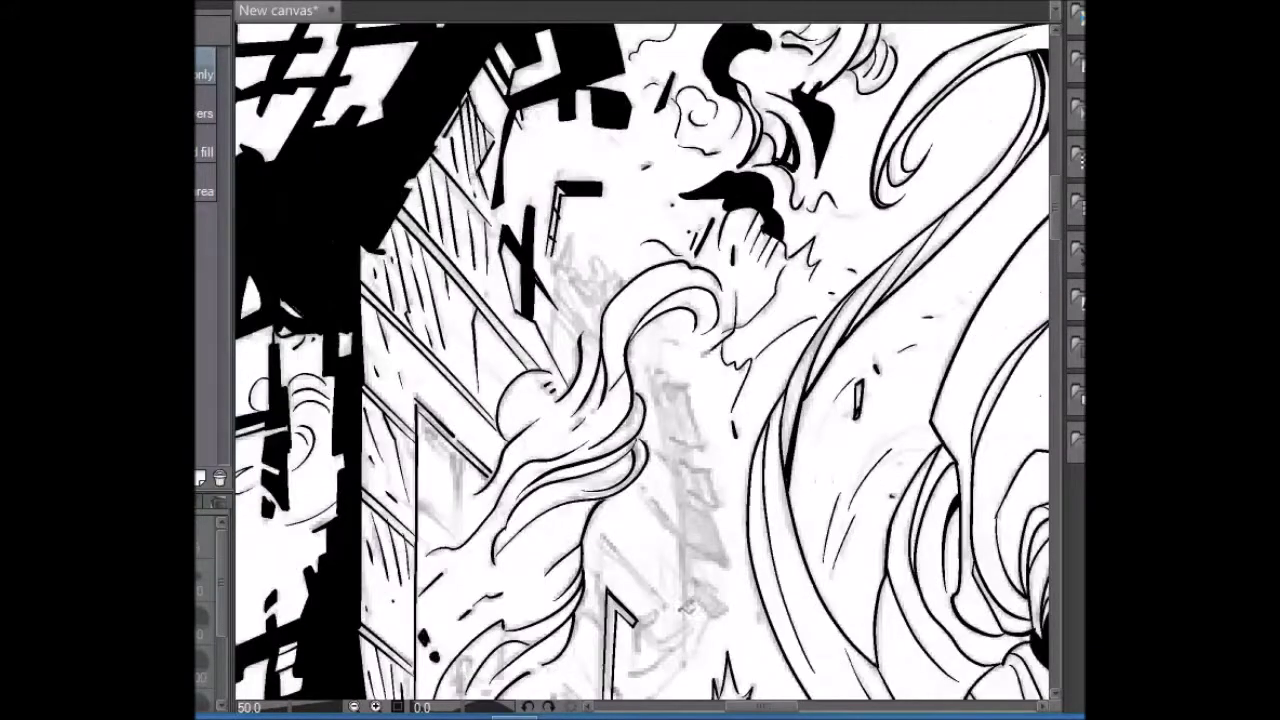
key(b)
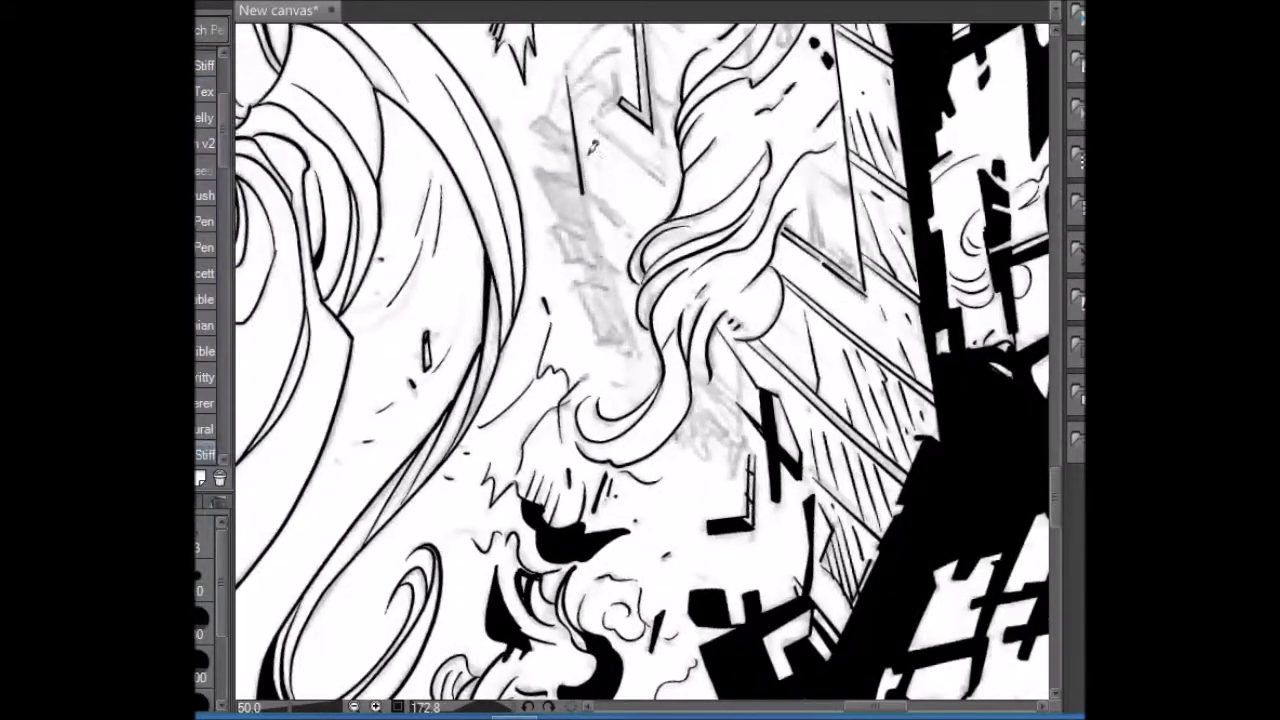
key(r)
mouse_move(627, 107)
mouse_down()
mouse_move(578, 105)
mouse_move(560, 200)
mouse_up()
key(b)
mouse_move(402, 470)
mouse_down()
mouse_move(430, 428)
mouse_move(474, 418)
mouse_up()
mouse_move(456, 472)
mouse_down()
mouse_move(486, 410)
mouse_move(546, 404)
mouse_up()
drag(514, 456, 553, 416)
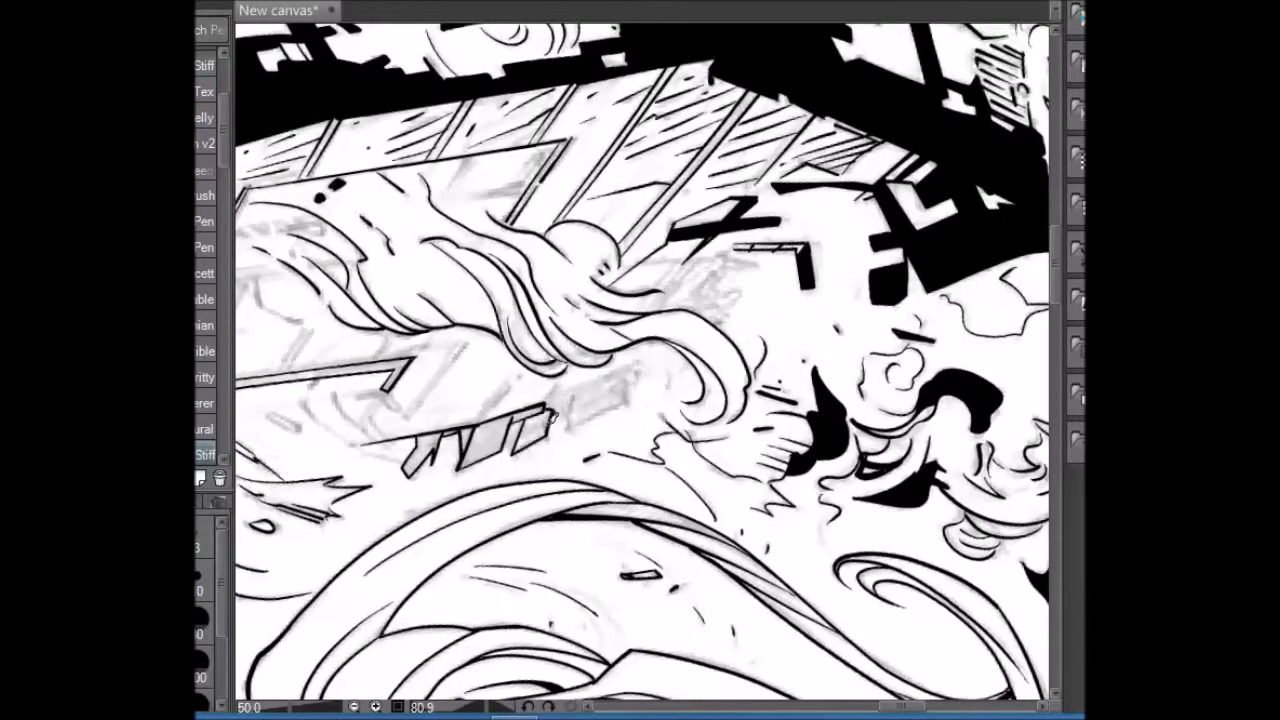
- Extend the broken shards along the building's far edge up to the plume and black them in
key(r)
drag(655, 285, 681, 215)
key(b)
mouse_move(628, 462)
mouse_down()
mouse_move(612, 424)
mouse_move(664, 388)
mouse_up()
drag(585, 615, 655, 395)
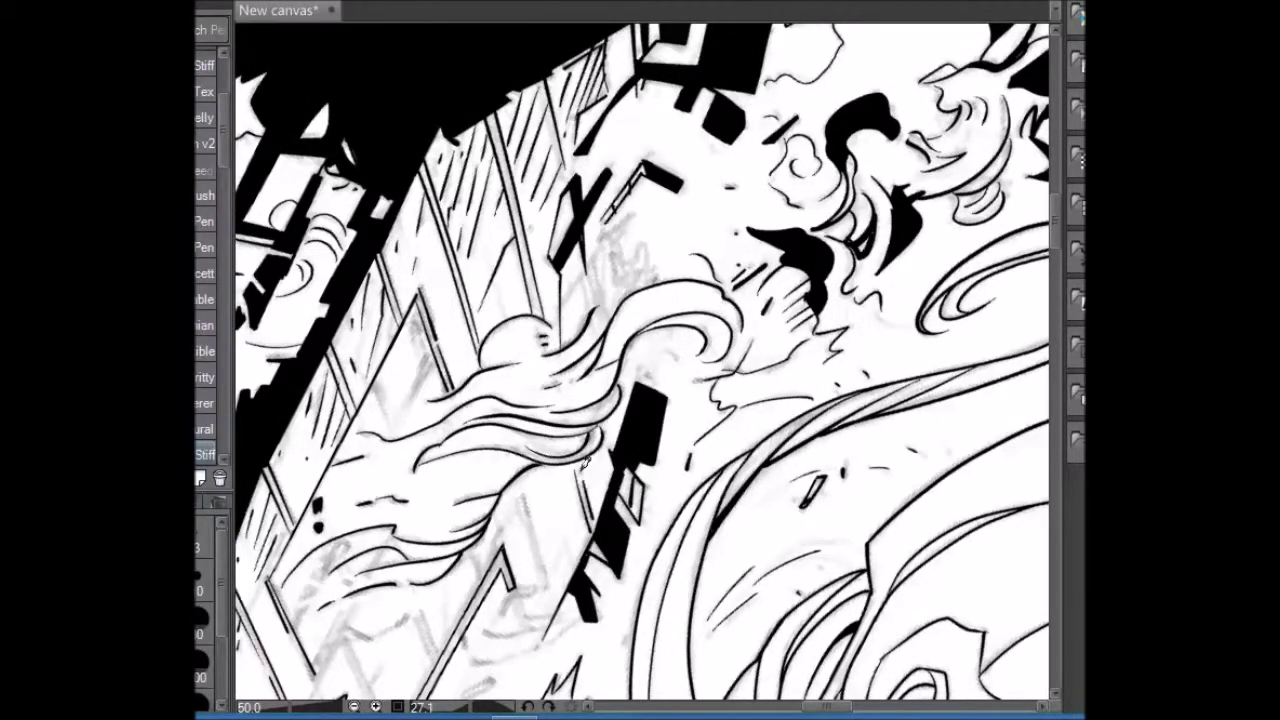
- Ink the ledge lines, curved wisps and small window panes on the neighbouring building's wall beside the black shards
mouse_move(535, 500)
mouse_down()
mouse_move(548, 585)
mouse_move(557, 571)
mouse_up()
key(r)
drag(884, 275, 773, 285)
mouse_move(775, 350)
mouse_down()
mouse_move(756, 396)
mouse_move(826, 546)
mouse_up()
key(ctrl+z)
drag(788, 426, 830, 533)
drag(796, 492, 772, 456)
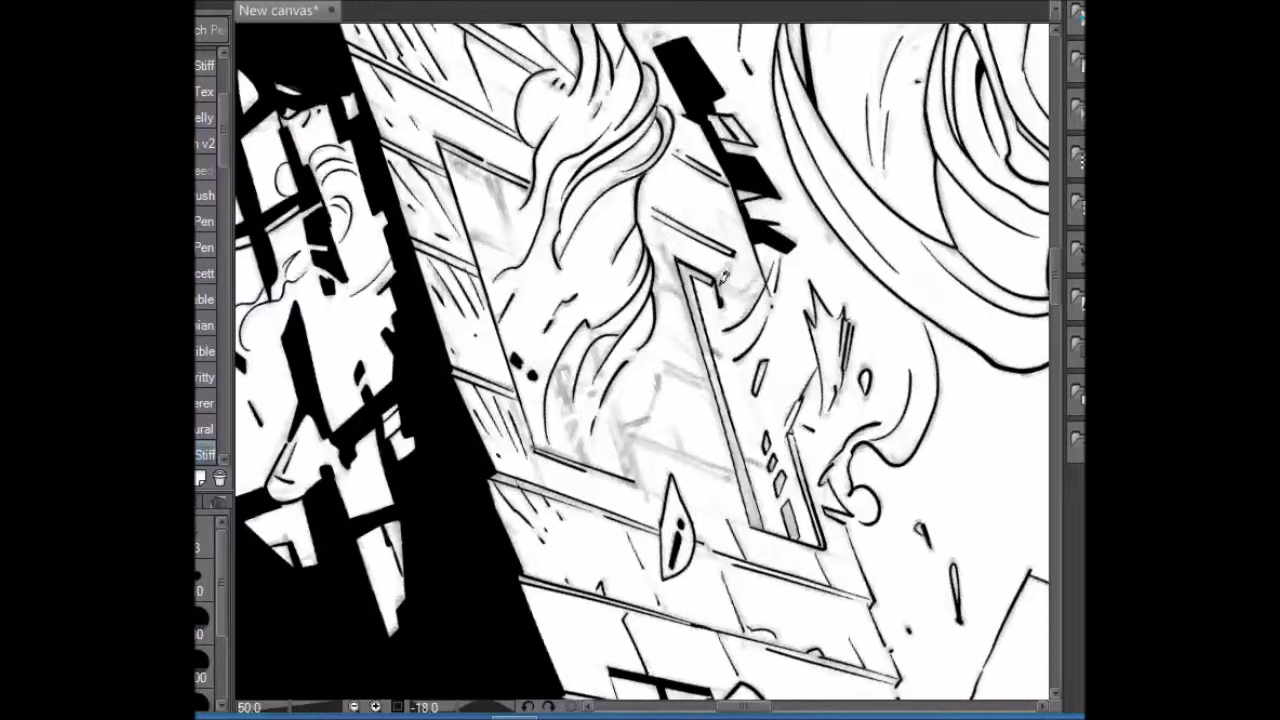
- Fill the window frame, its small panes and the nearby shards on the neighbouring building's wall with solid black
drag(893, 85, 580, 258)
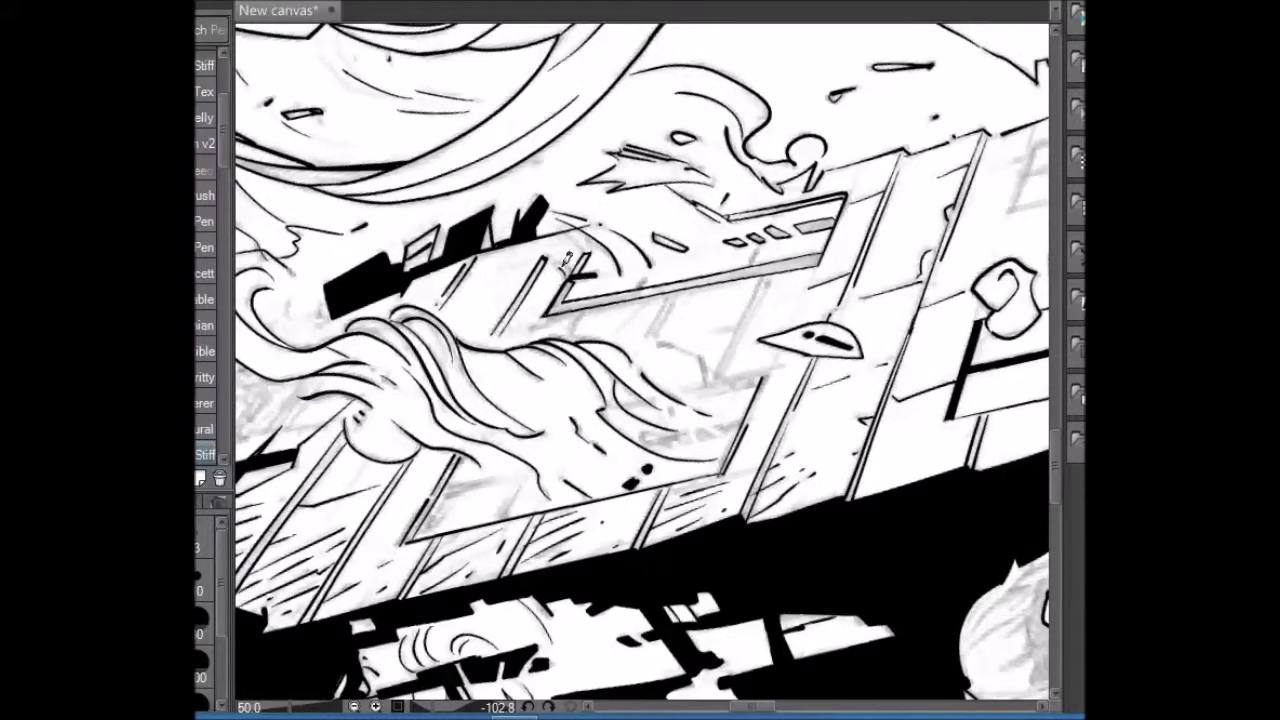
key(g)
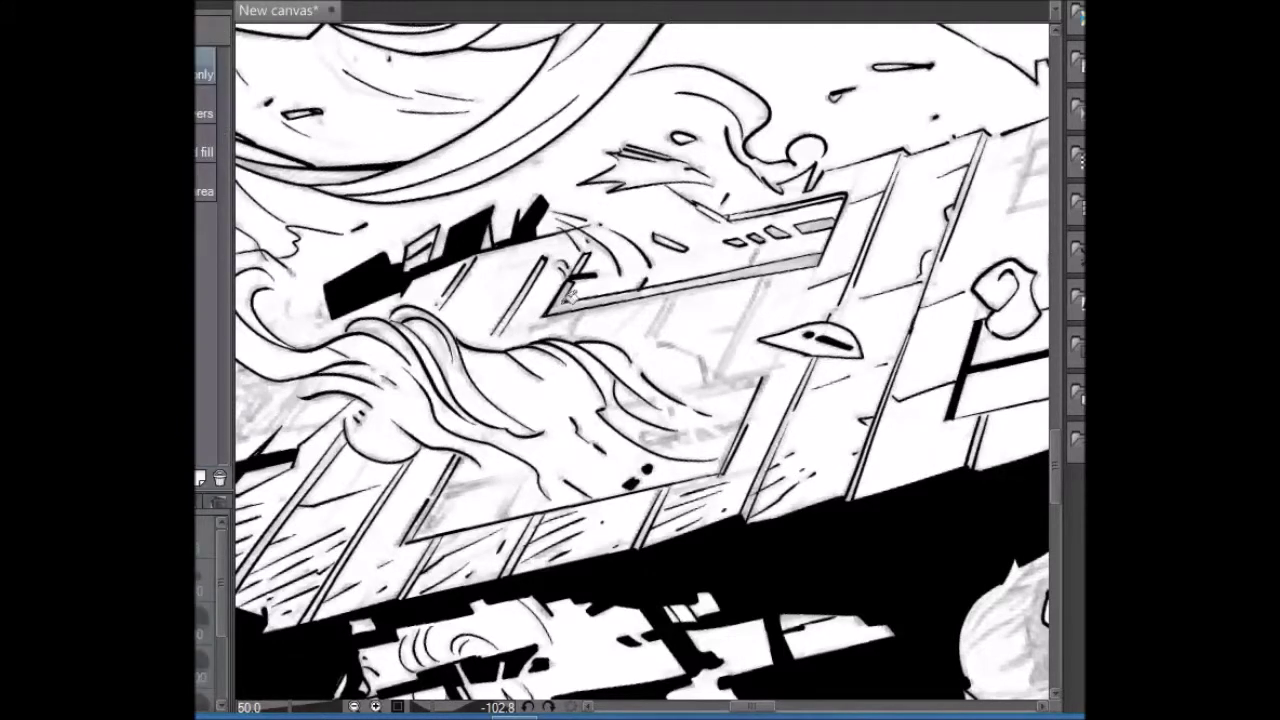
click(637, 267)
click(815, 224)
click(775, 234)
click(750, 238)
click(670, 244)
click(730, 207)
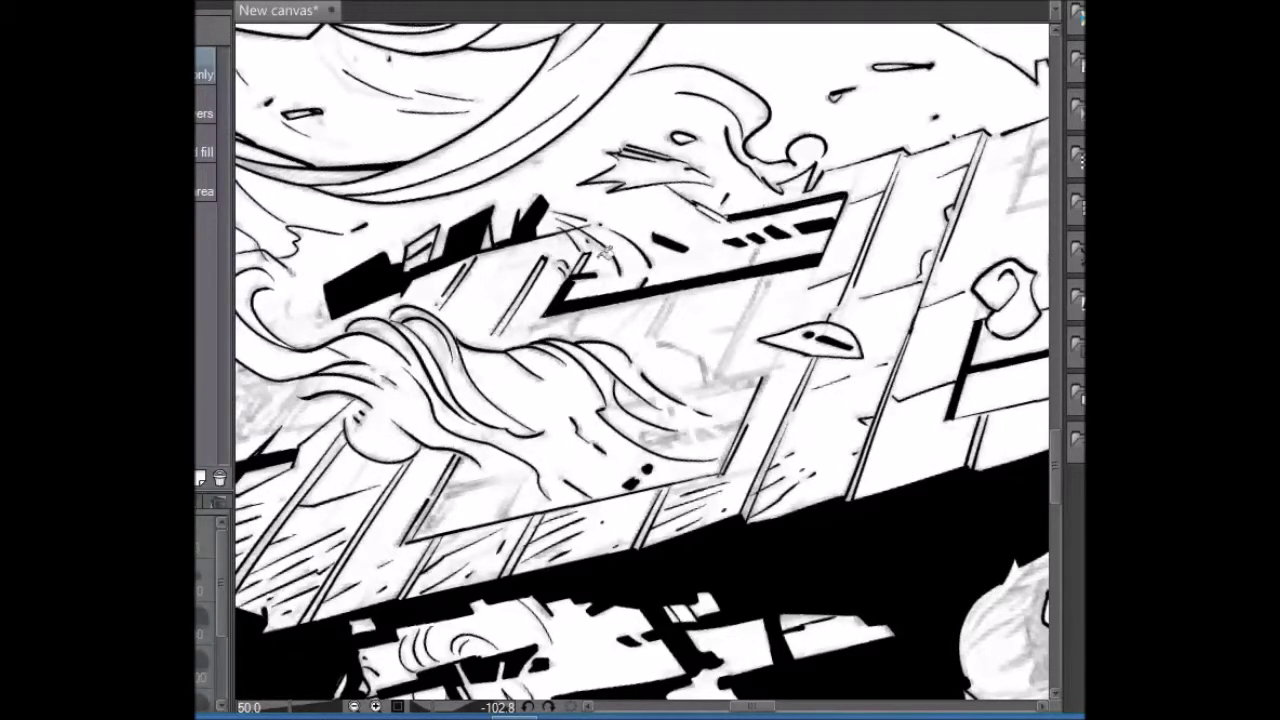
- Ink the brick joints around the blackened window and the frame and debris details of the window behind the smoke plume
key(p)
drag(825, 237, 730, 236)
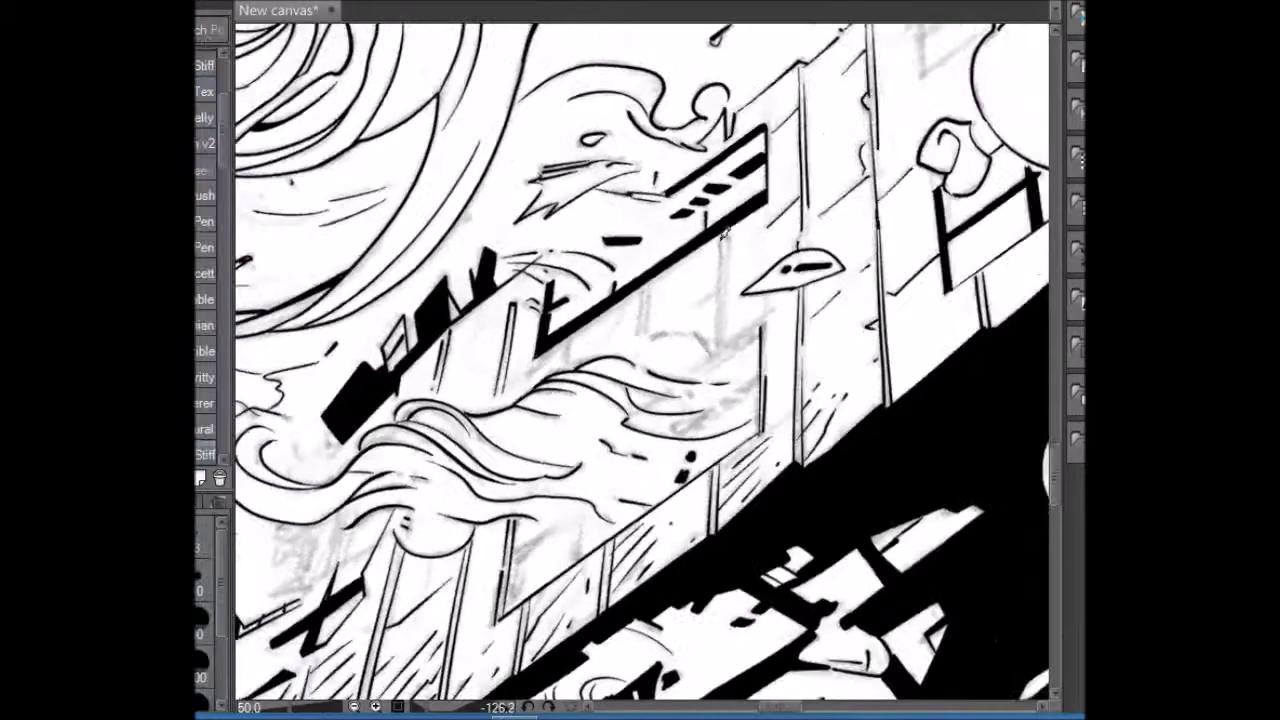
drag(541, 354, 580, 448)
drag(566, 400, 568, 357)
drag(616, 476, 606, 322)
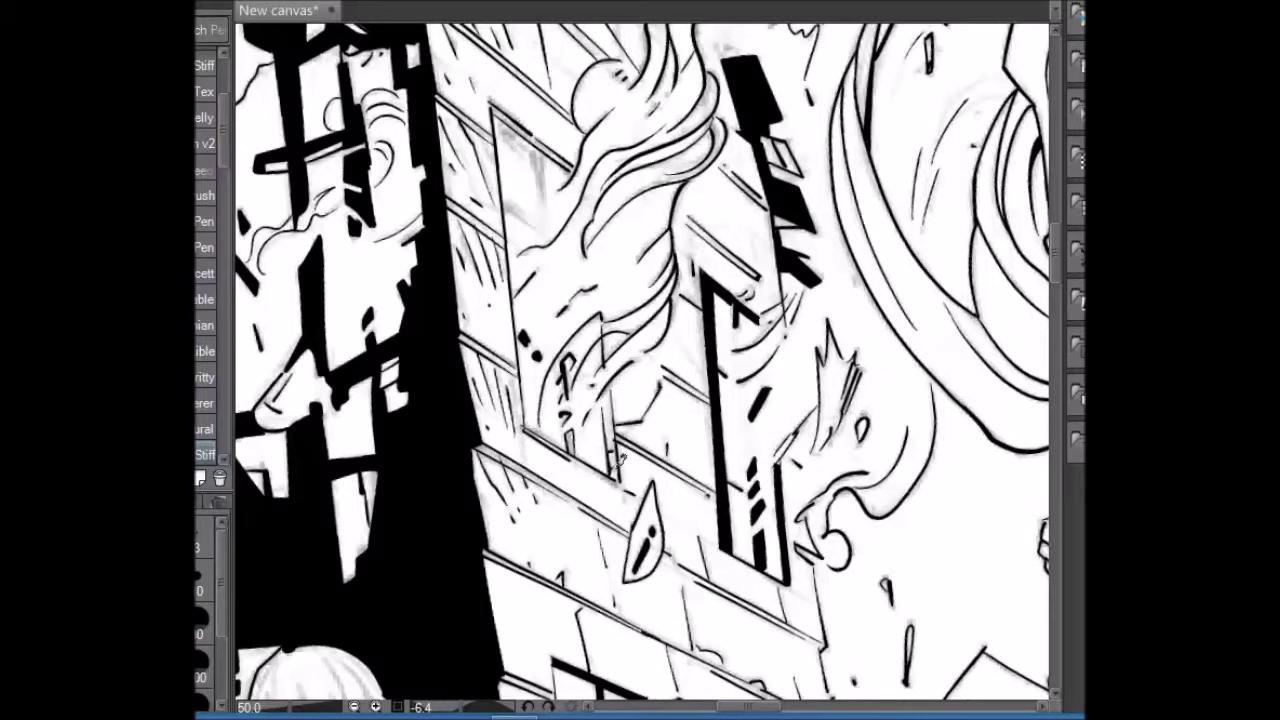
mouse_move(542, 214)
mouse_down()
mouse_move(546, 140)
mouse_move(547, 165)
mouse_up()
key(ctrl+z)
key(ctrl+z)
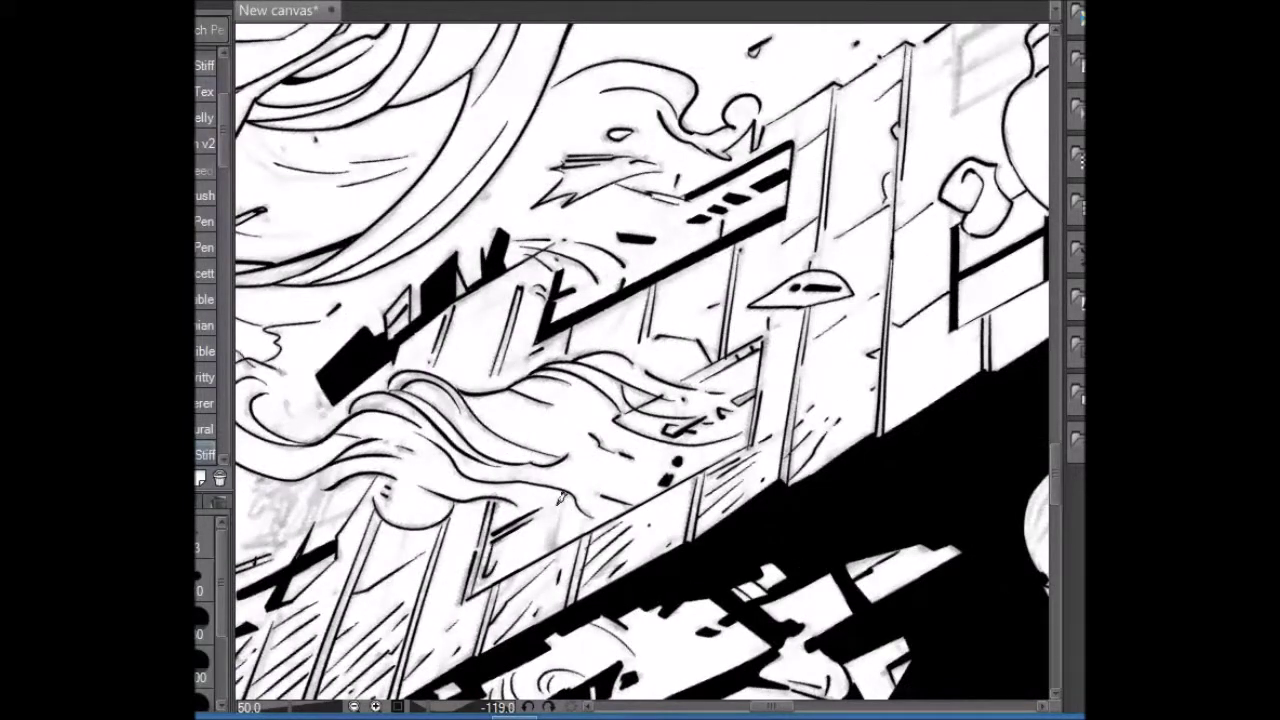
- Ink the inner lines of the upper window and the broken wall lines behind the tip of the smoke plume
drag(560, 497, 566, 548)
key(g)
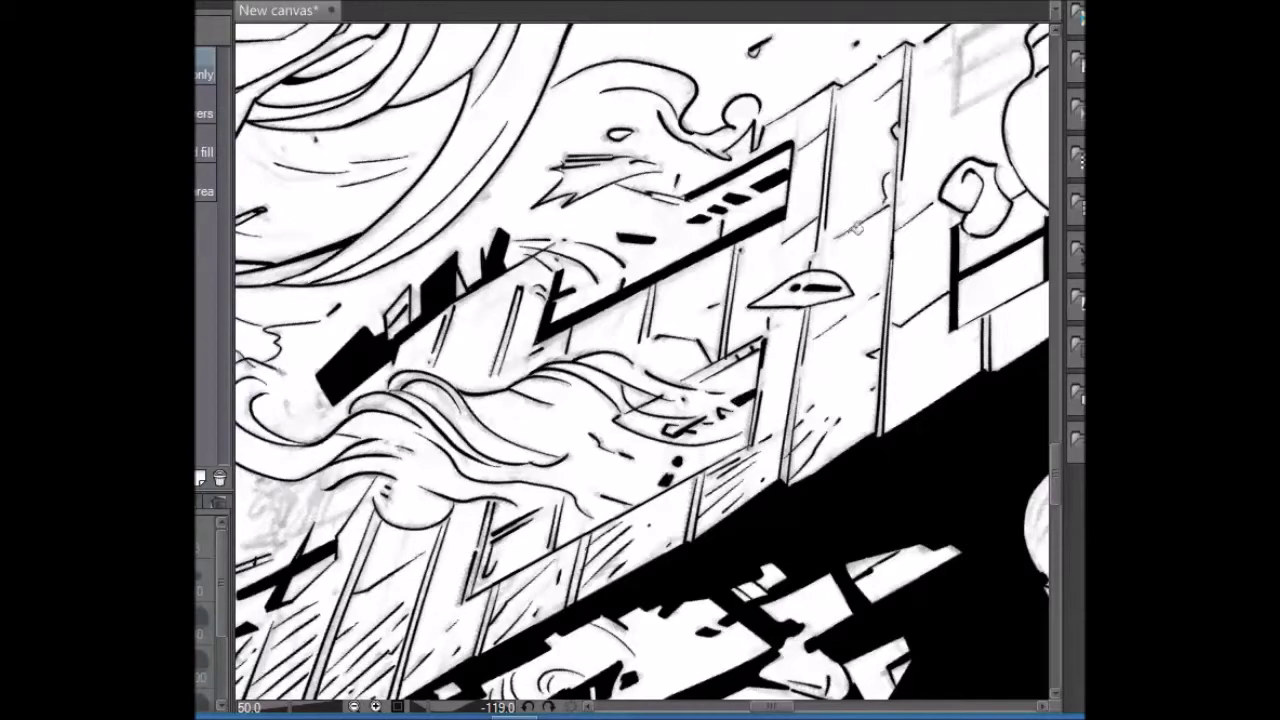
key(p)
drag(640, 360, 760, 360)
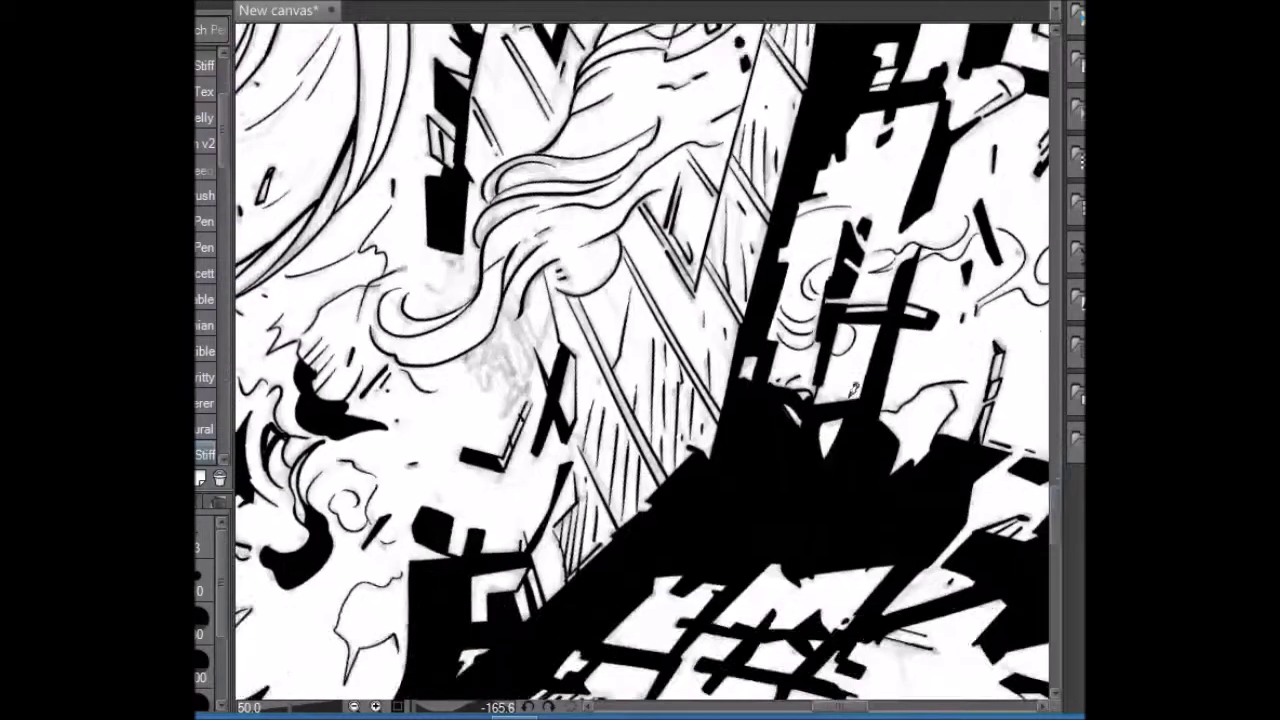
drag(566, 183, 706, 135)
mouse_move(620, 220)
mouse_down()
mouse_move(744, 266)
mouse_move(752, 236)
mouse_move(798, 268)
mouse_move(800, 312)
mouse_up()
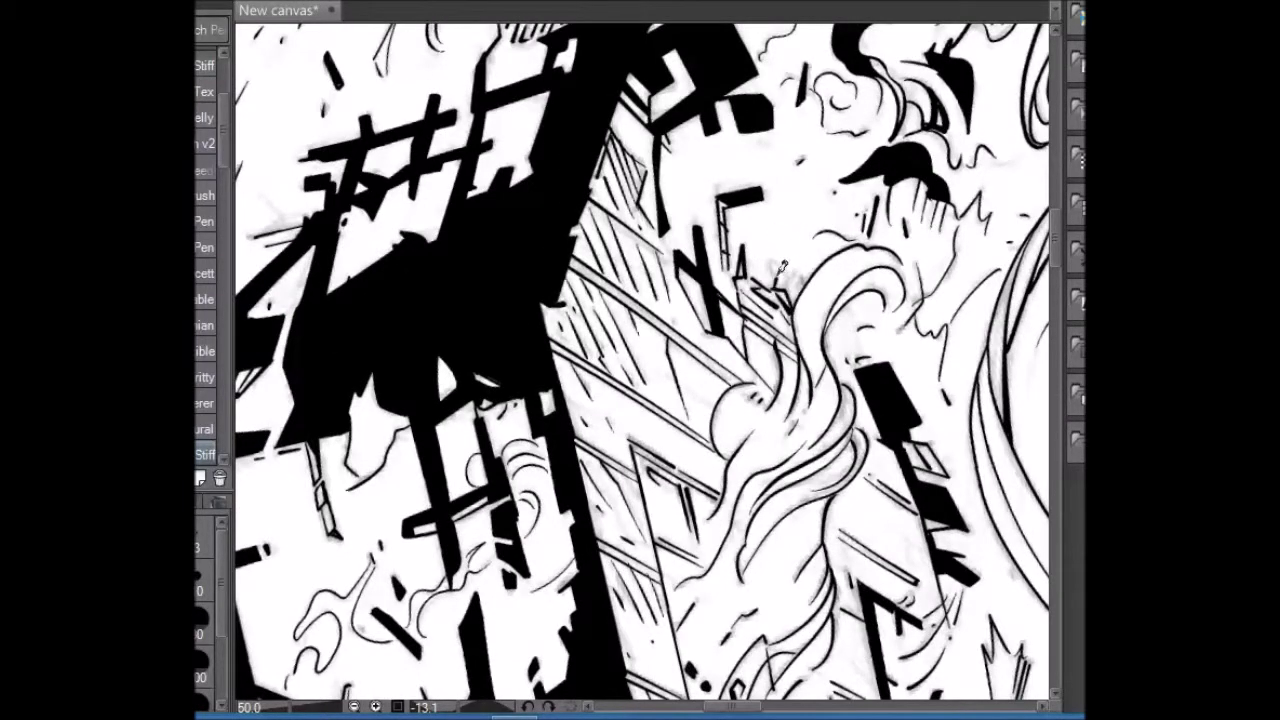
- Ink the lower window and brick lines of the neighbouring building, continuing its corner edge inside the hair loop
mouse_move(1056, 229)
mouse_down()
mouse_move(413, 228)
mouse_move(390, 242)
mouse_up()
key(r)
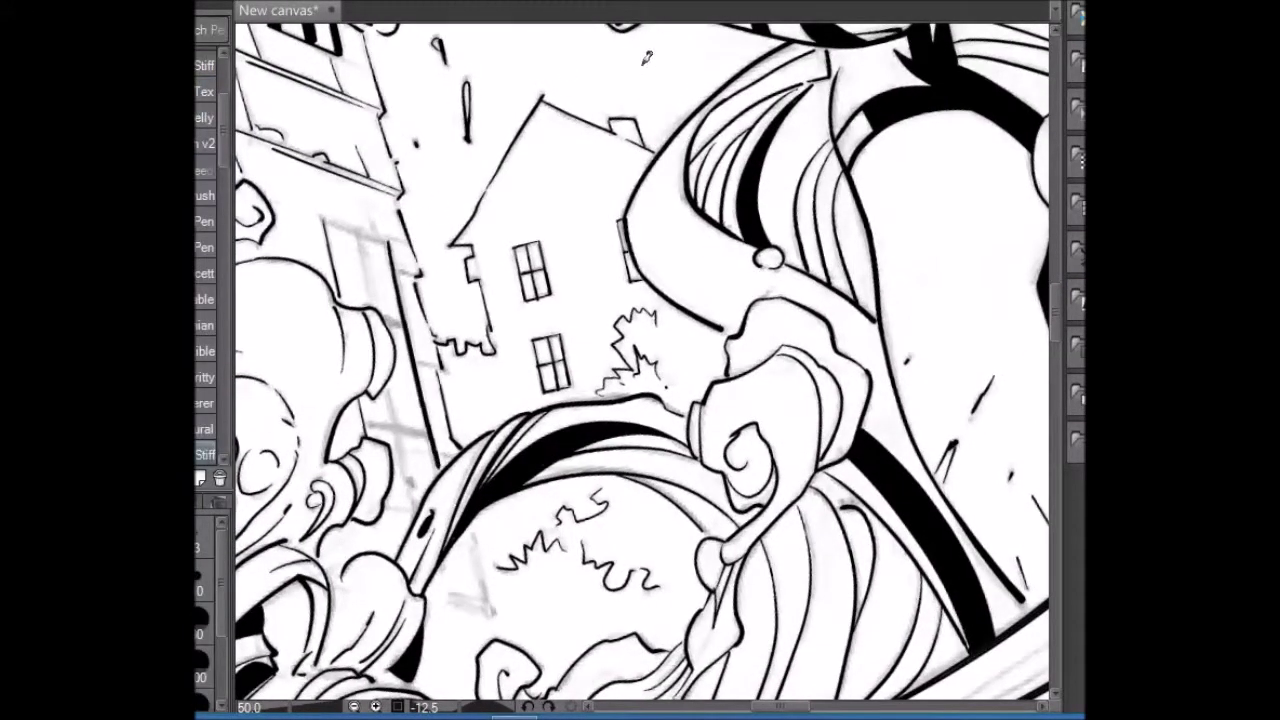
drag(444, 460, 667, 629)
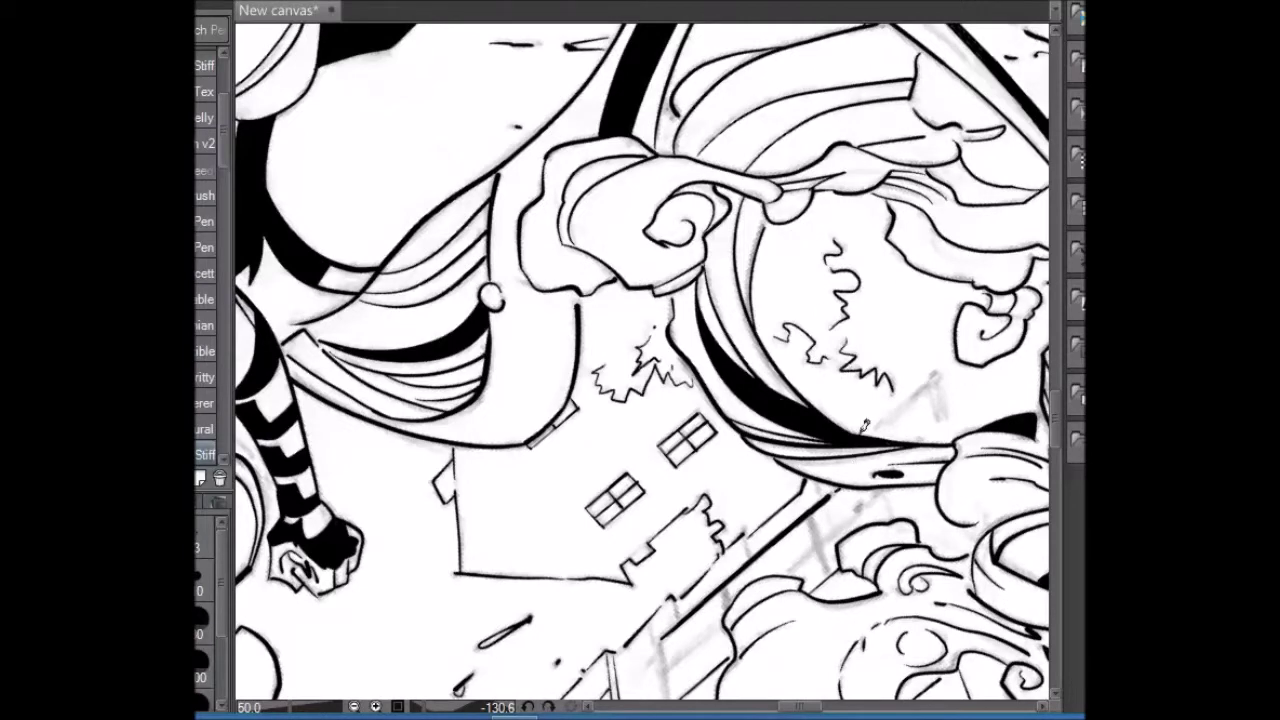
drag(866, 425, 588, 503)
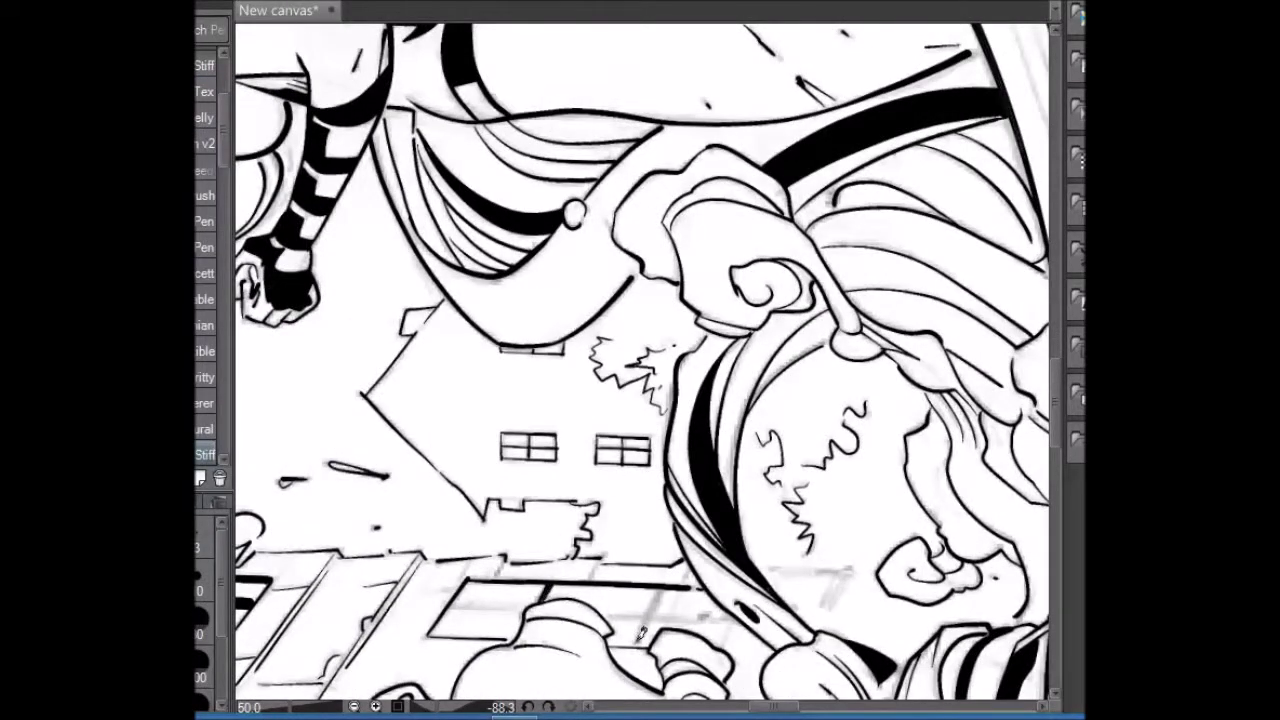
drag(509, 491, 376, 297)
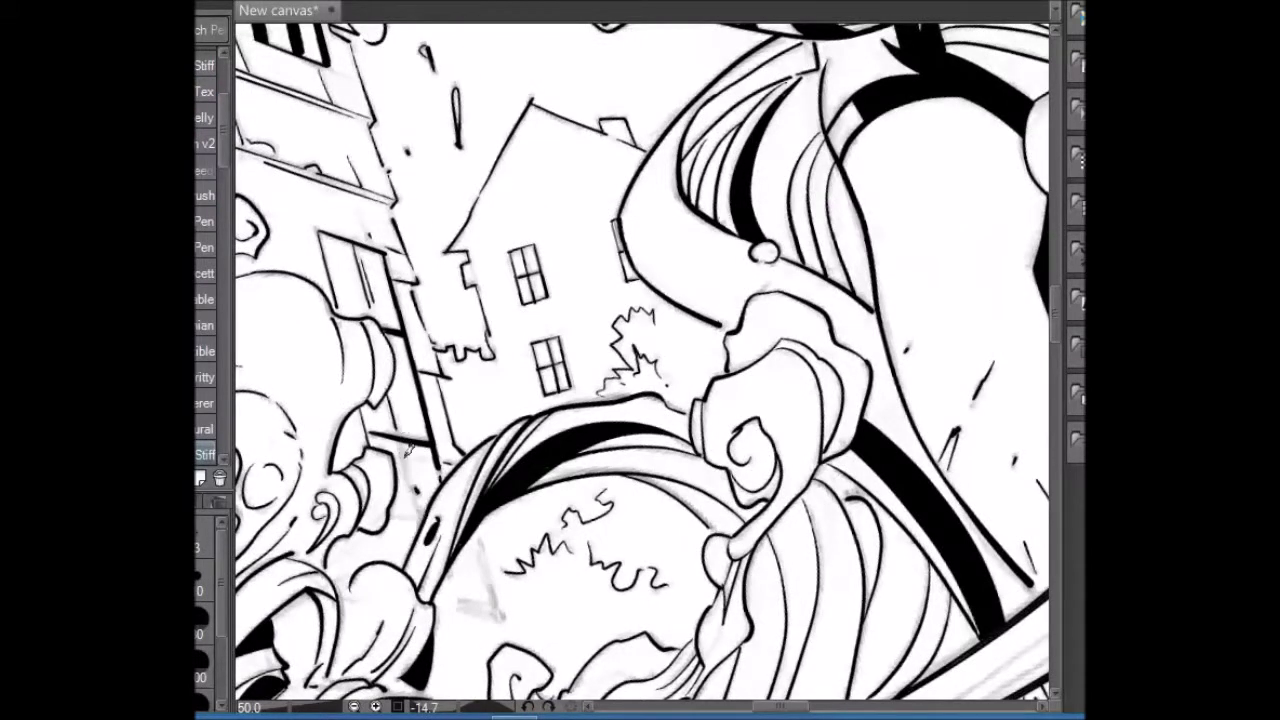
drag(486, 560, 922, 489)
mouse_move(940, 350)
mouse_down()
mouse_move(951, 391)
mouse_move(930, 418)
mouse_up()
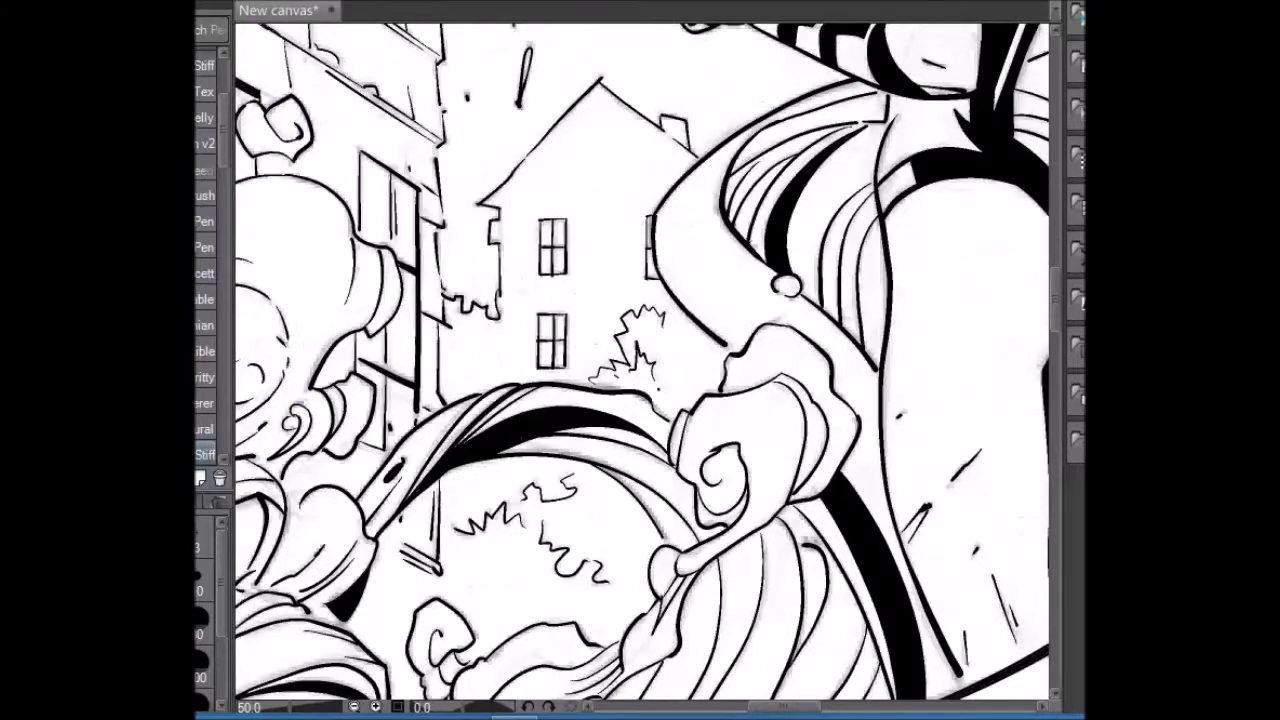
- Ink the bangs and hair strands of the bespectacled bystander and fill the shadow under the hair with solid black
drag(1056, 420, 1058, 305)
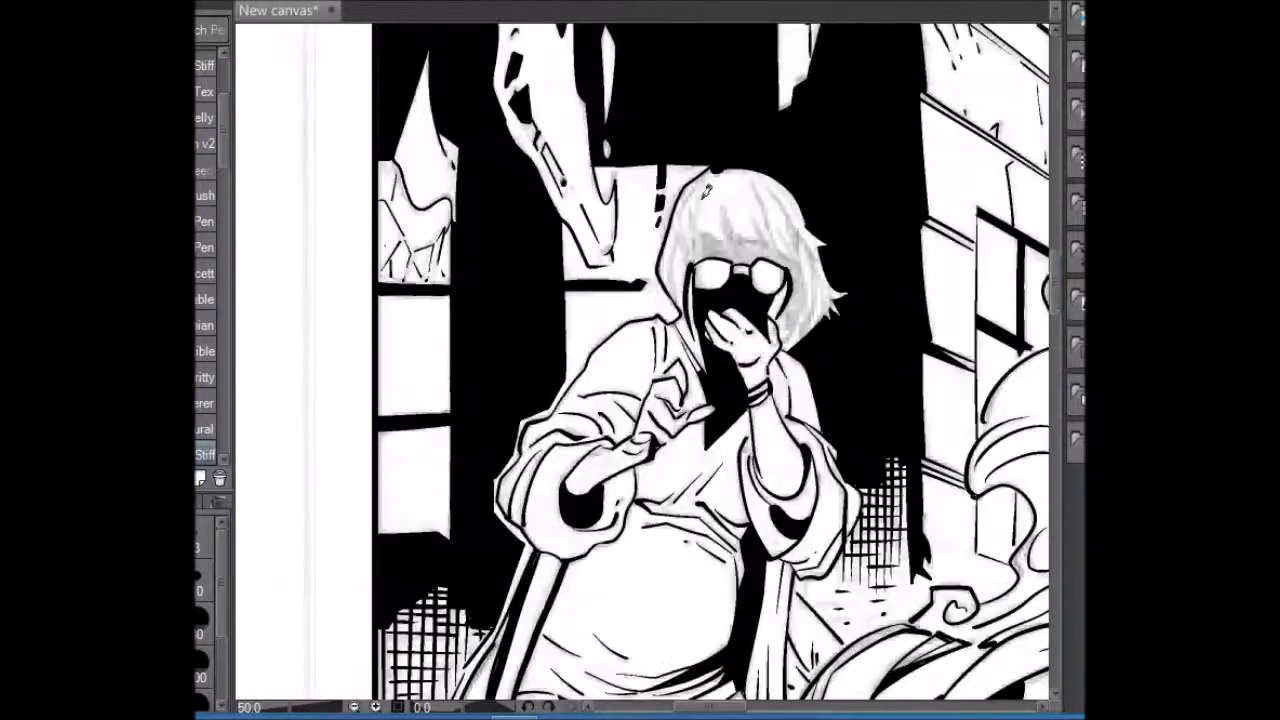
drag(775, 178, 802, 258)
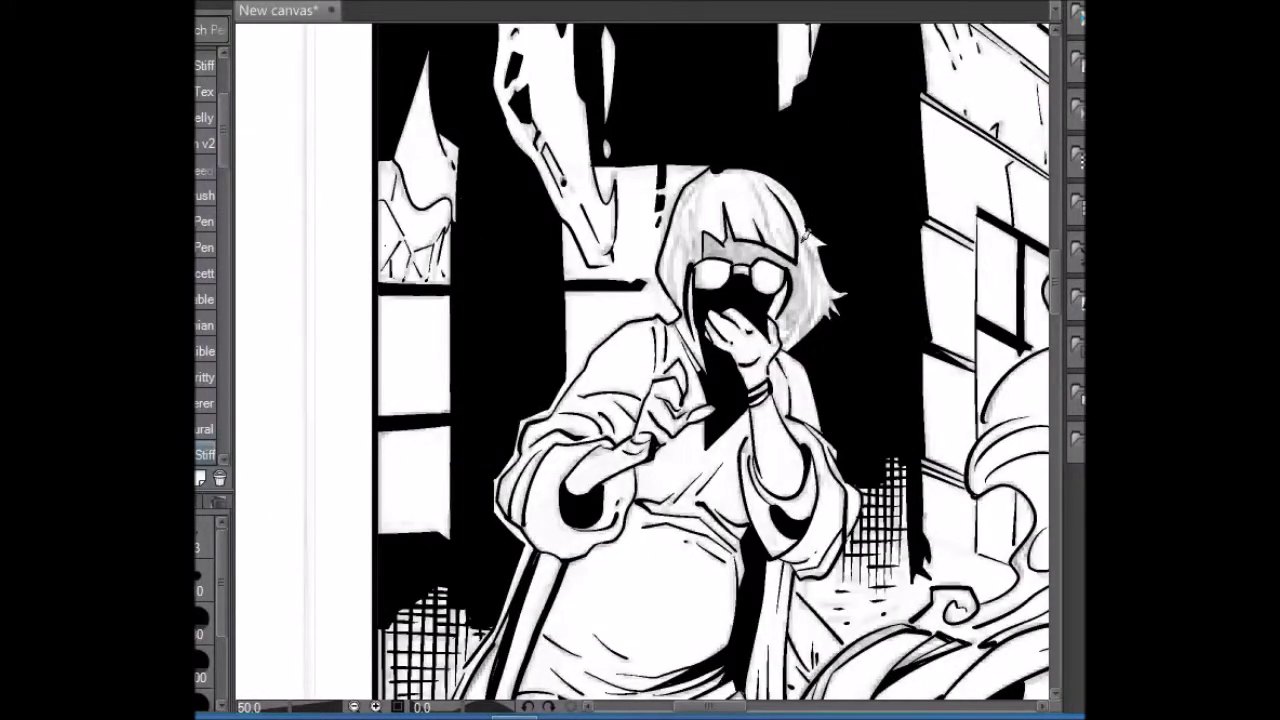
drag(760, 170, 786, 248)
mouse_move(702, 194)
mouse_down()
mouse_move(692, 264)
mouse_move(682, 238)
mouse_move(670, 300)
mouse_up()
drag(712, 182, 706, 198)
mouse_move(810, 312)
mouse_down()
mouse_move(828, 276)
mouse_move(804, 240)
mouse_move(827, 218)
mouse_up()
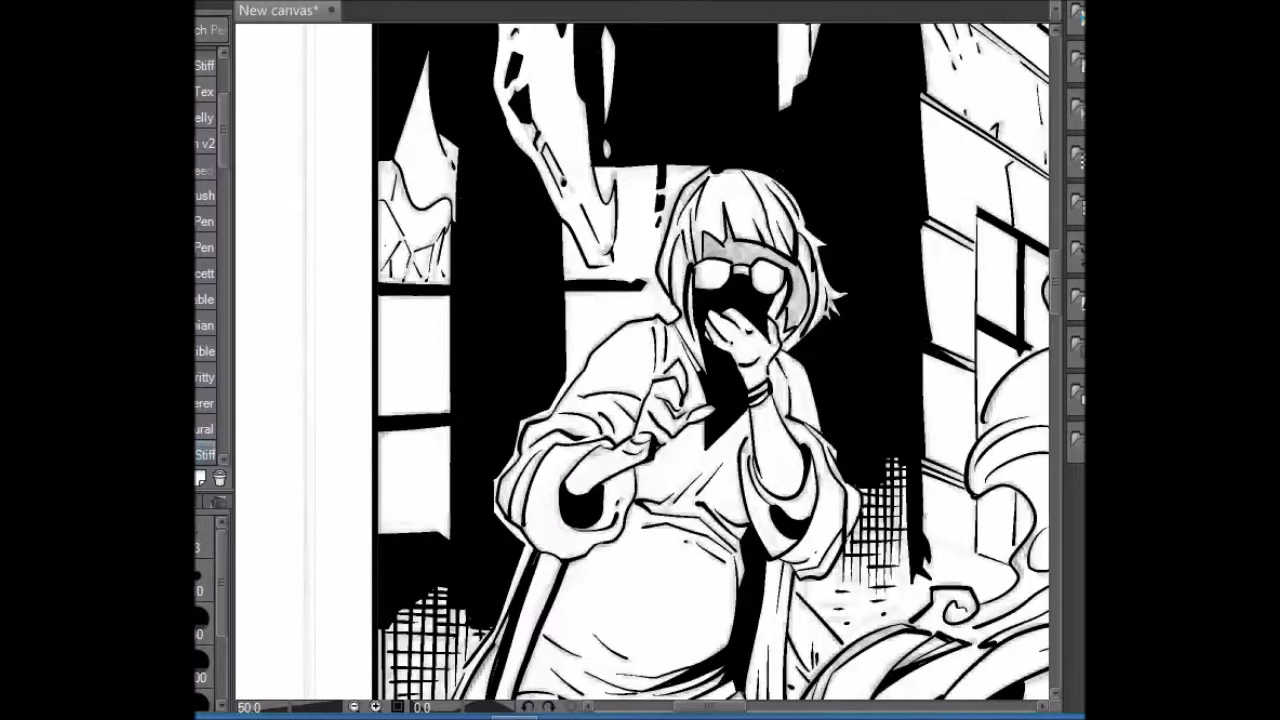
key(g)
click(745, 245)
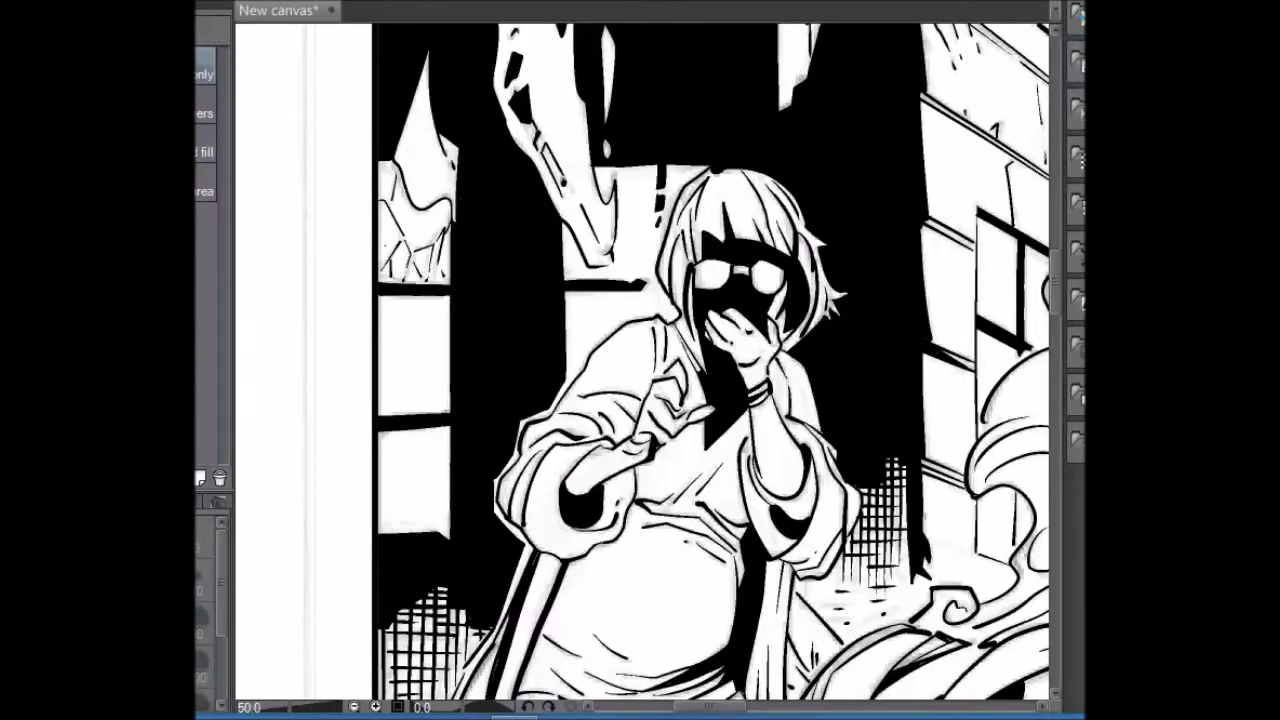
key(ctrl+minus)
scroll(640, 360, up, 5)
key(ctrl+minus)
scroll(1056, 209, down, 3)
scroll(1056, 209, down, 5)
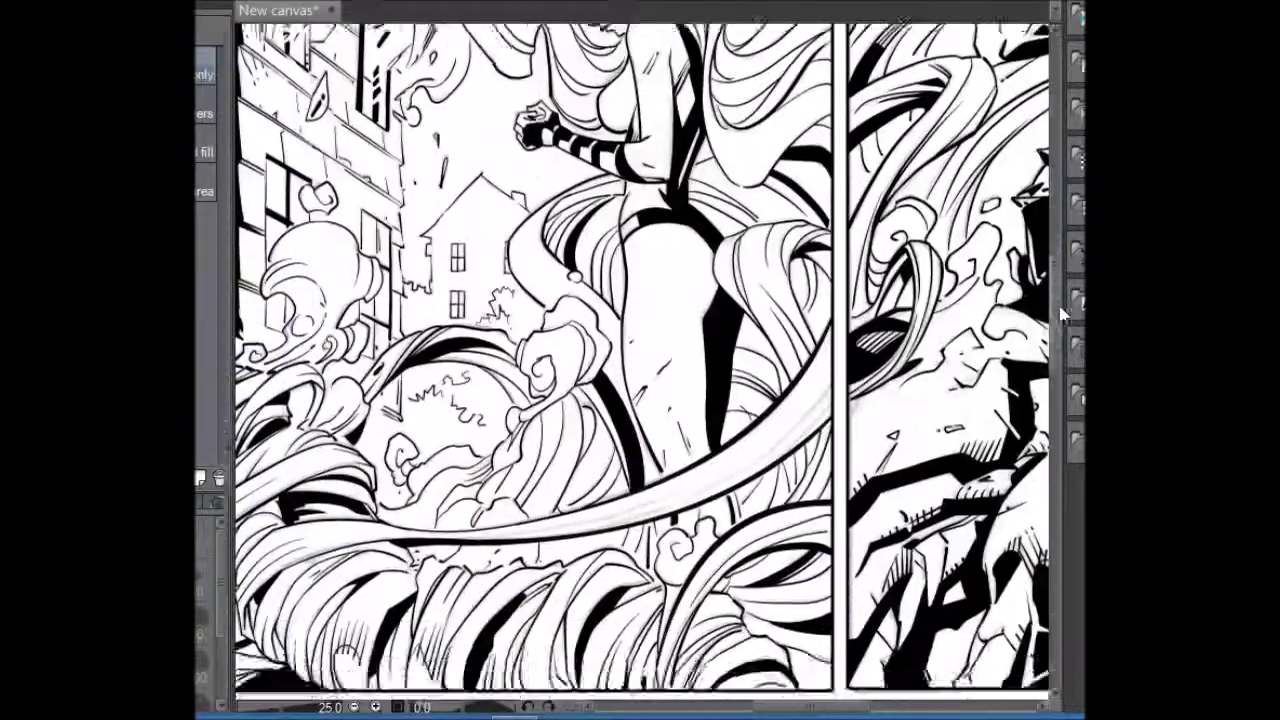